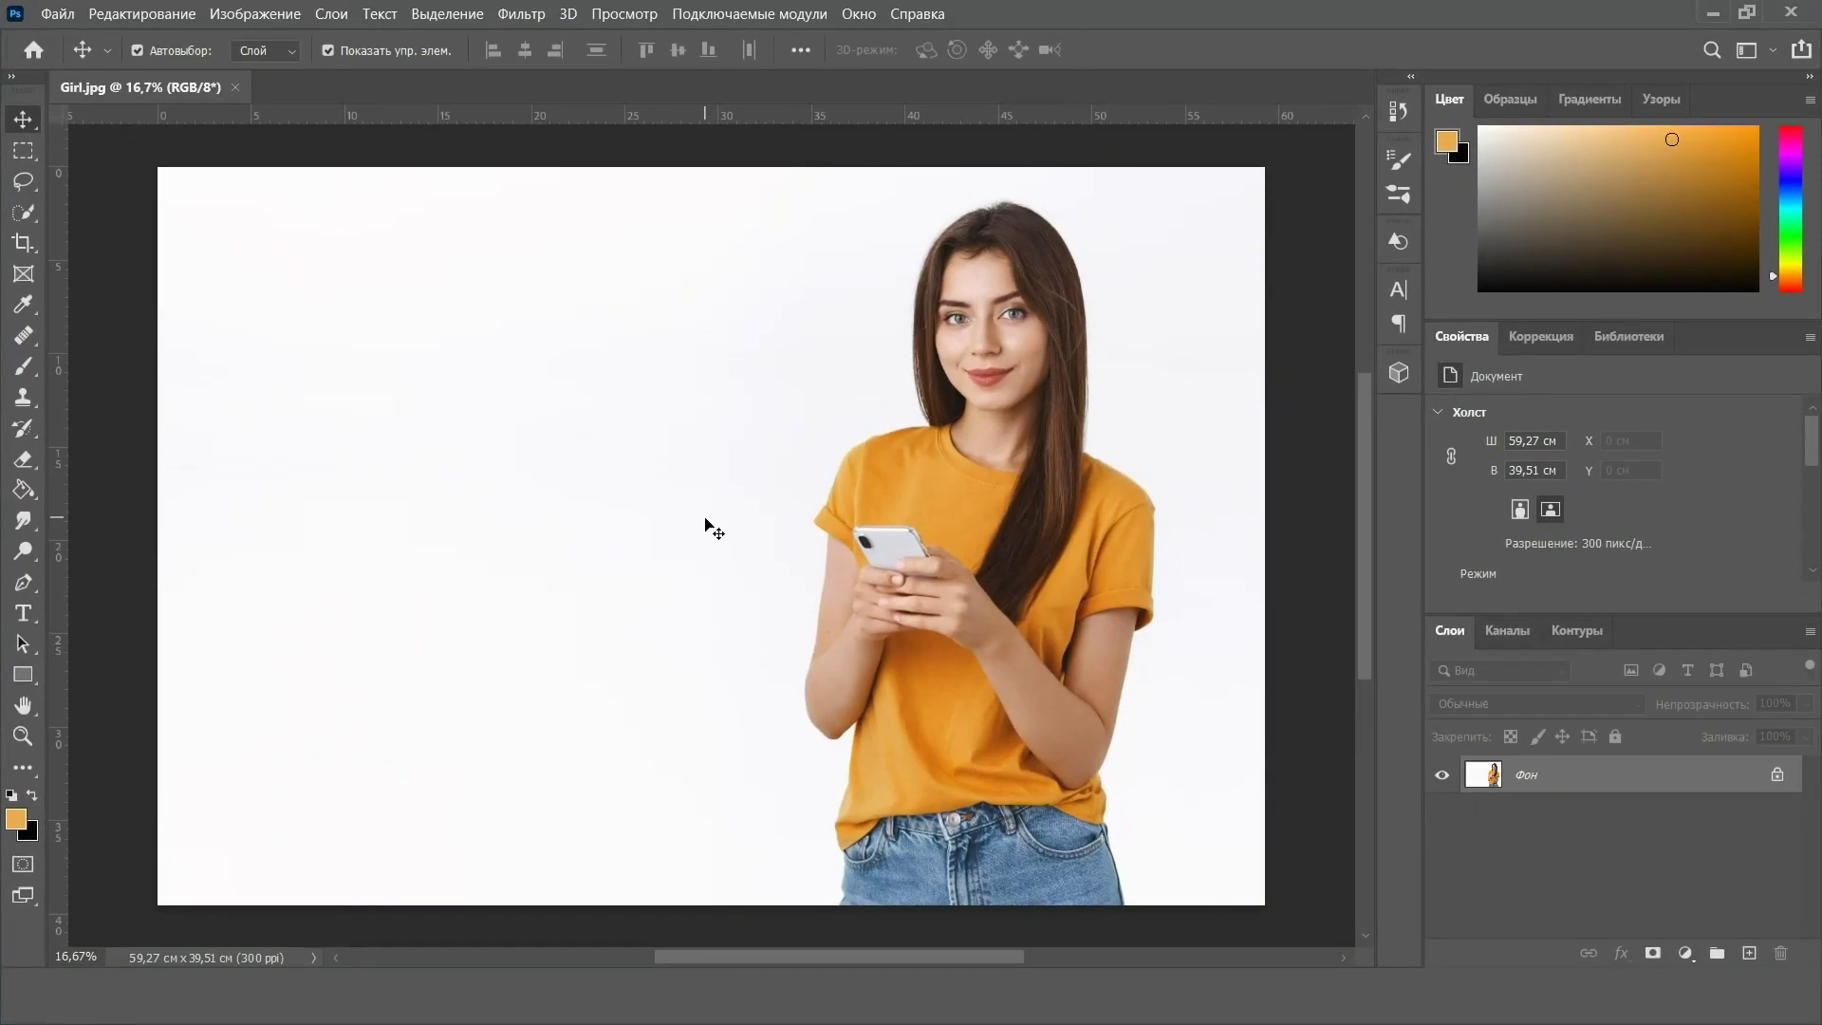
Select the woman in Girl.jpg with the Quick Selection tool's Select Subject
click(31, 214)
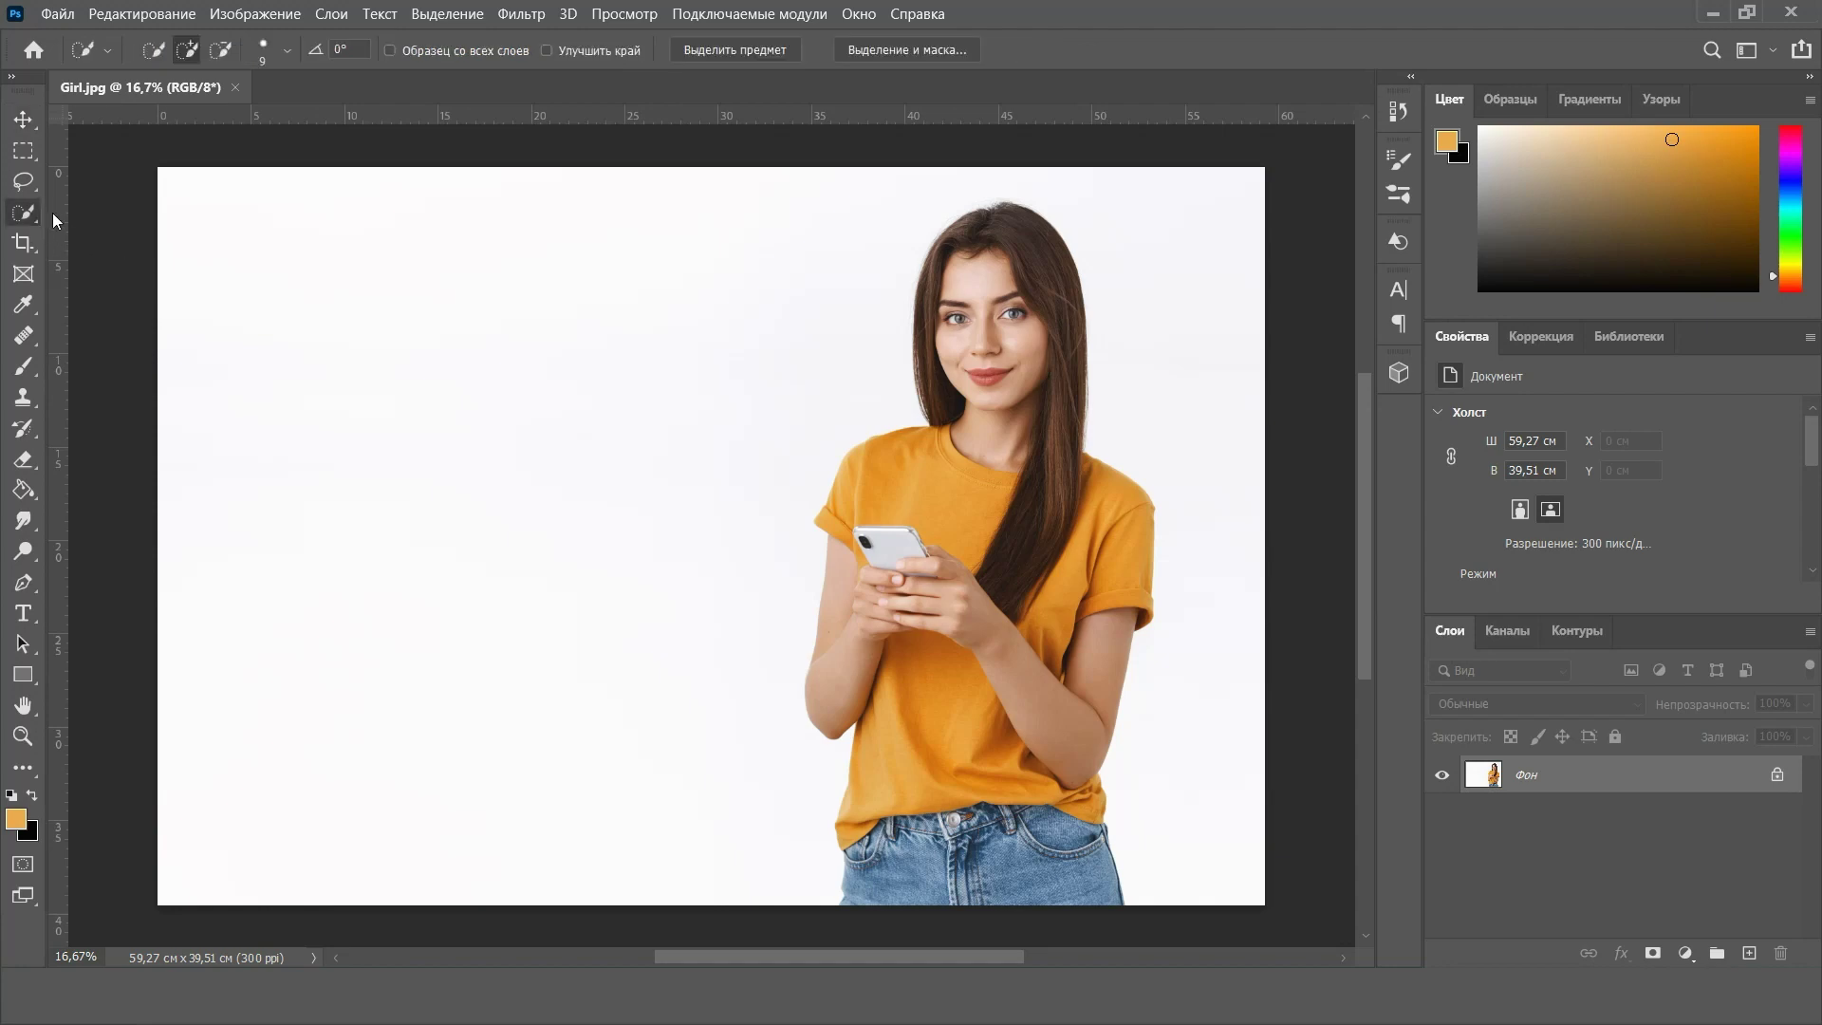
click(789, 50)
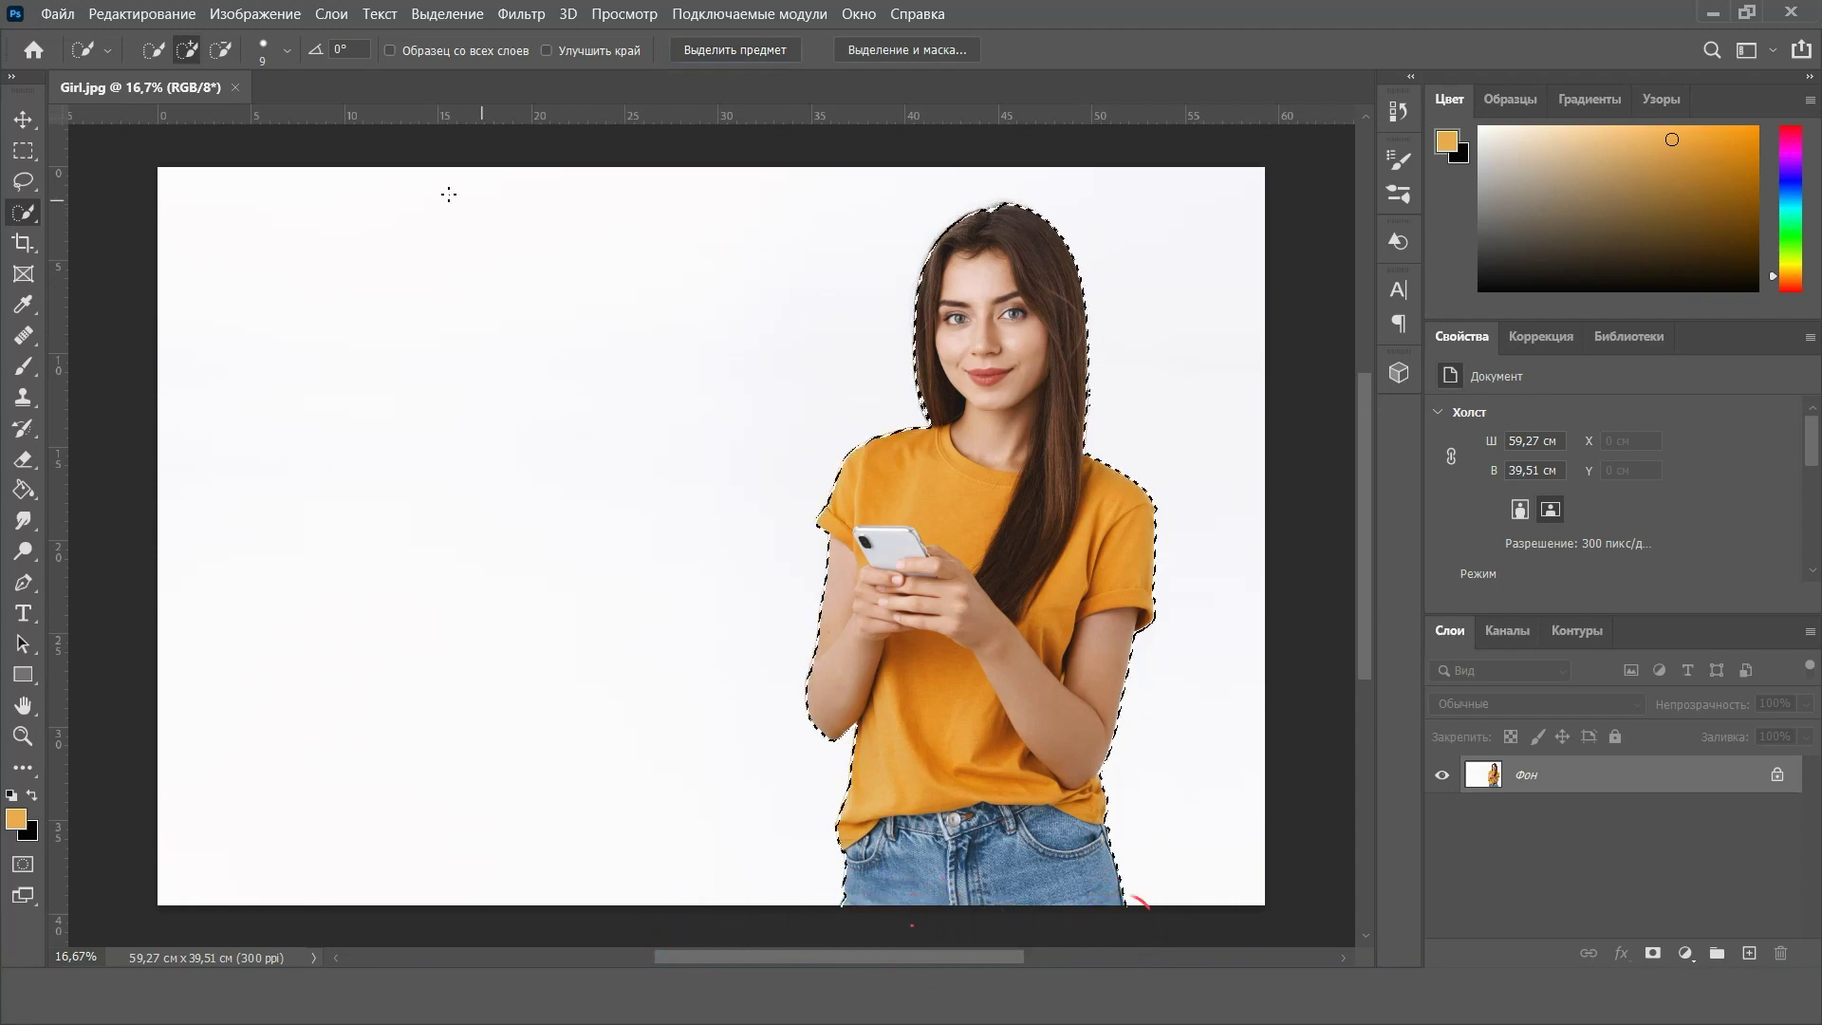
Create a new blank 1920×1080 document
click(57, 13)
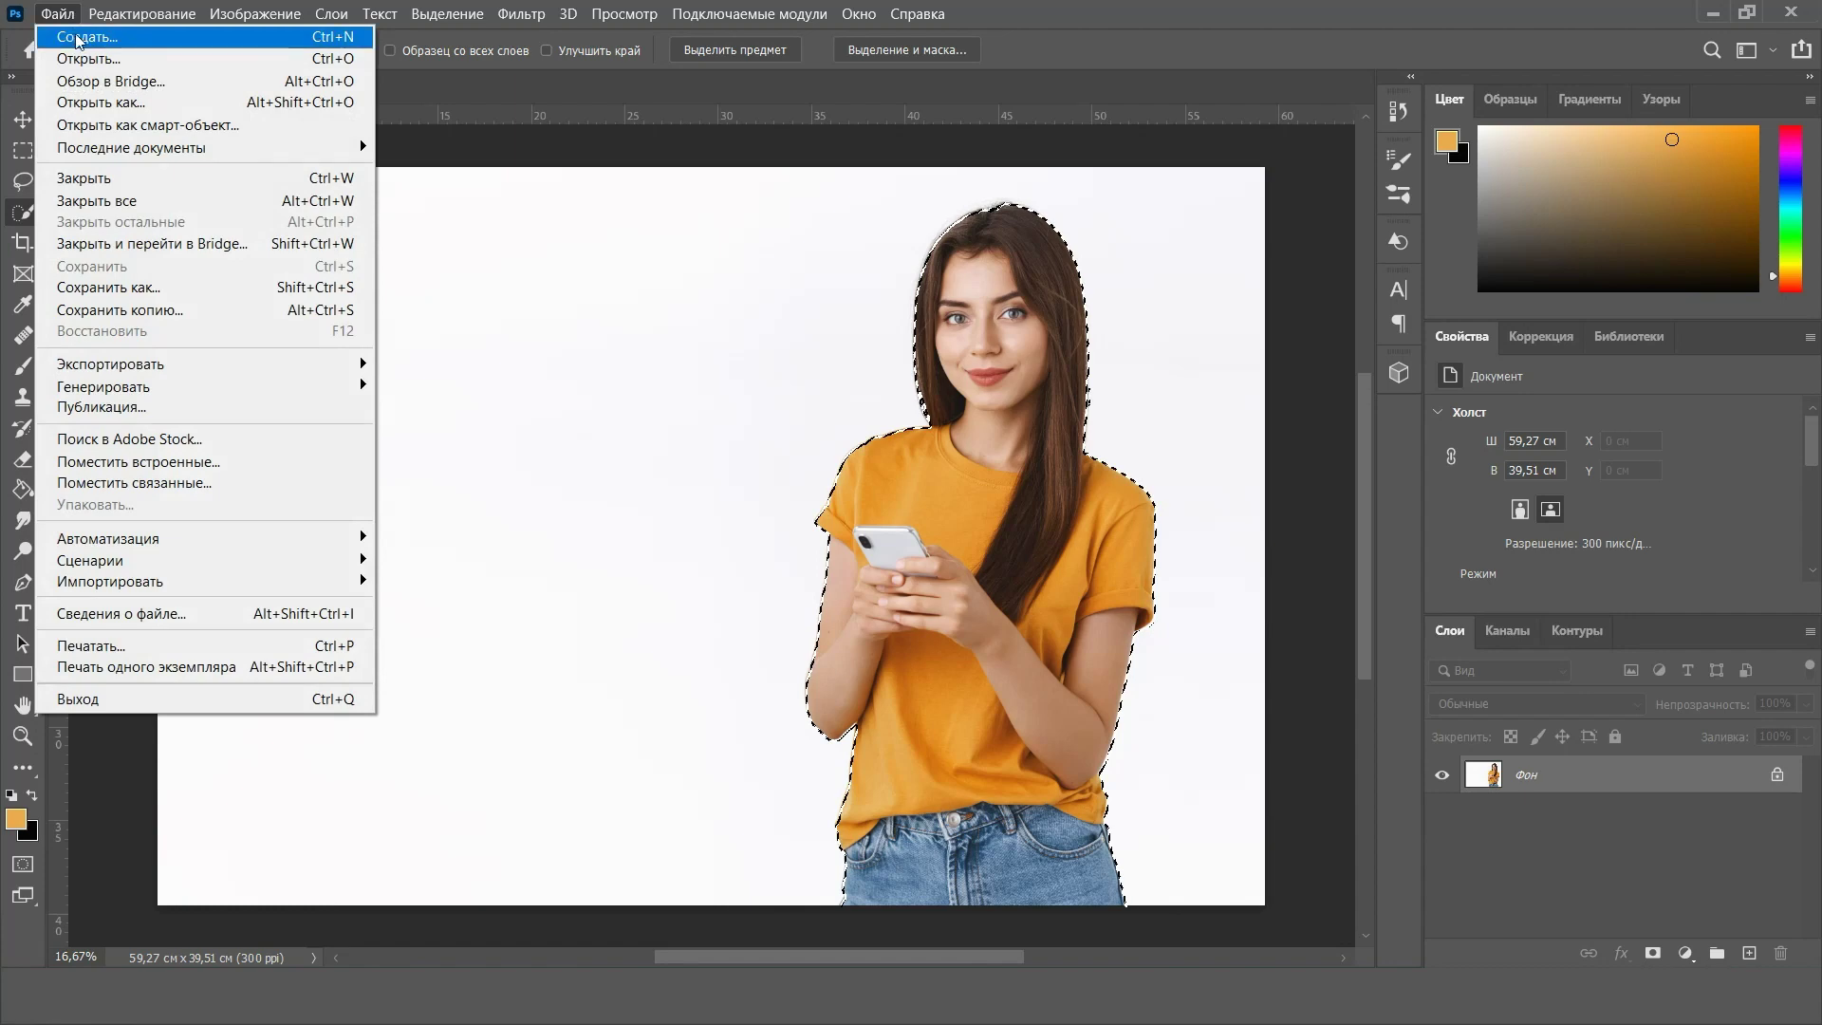
click(87, 37)
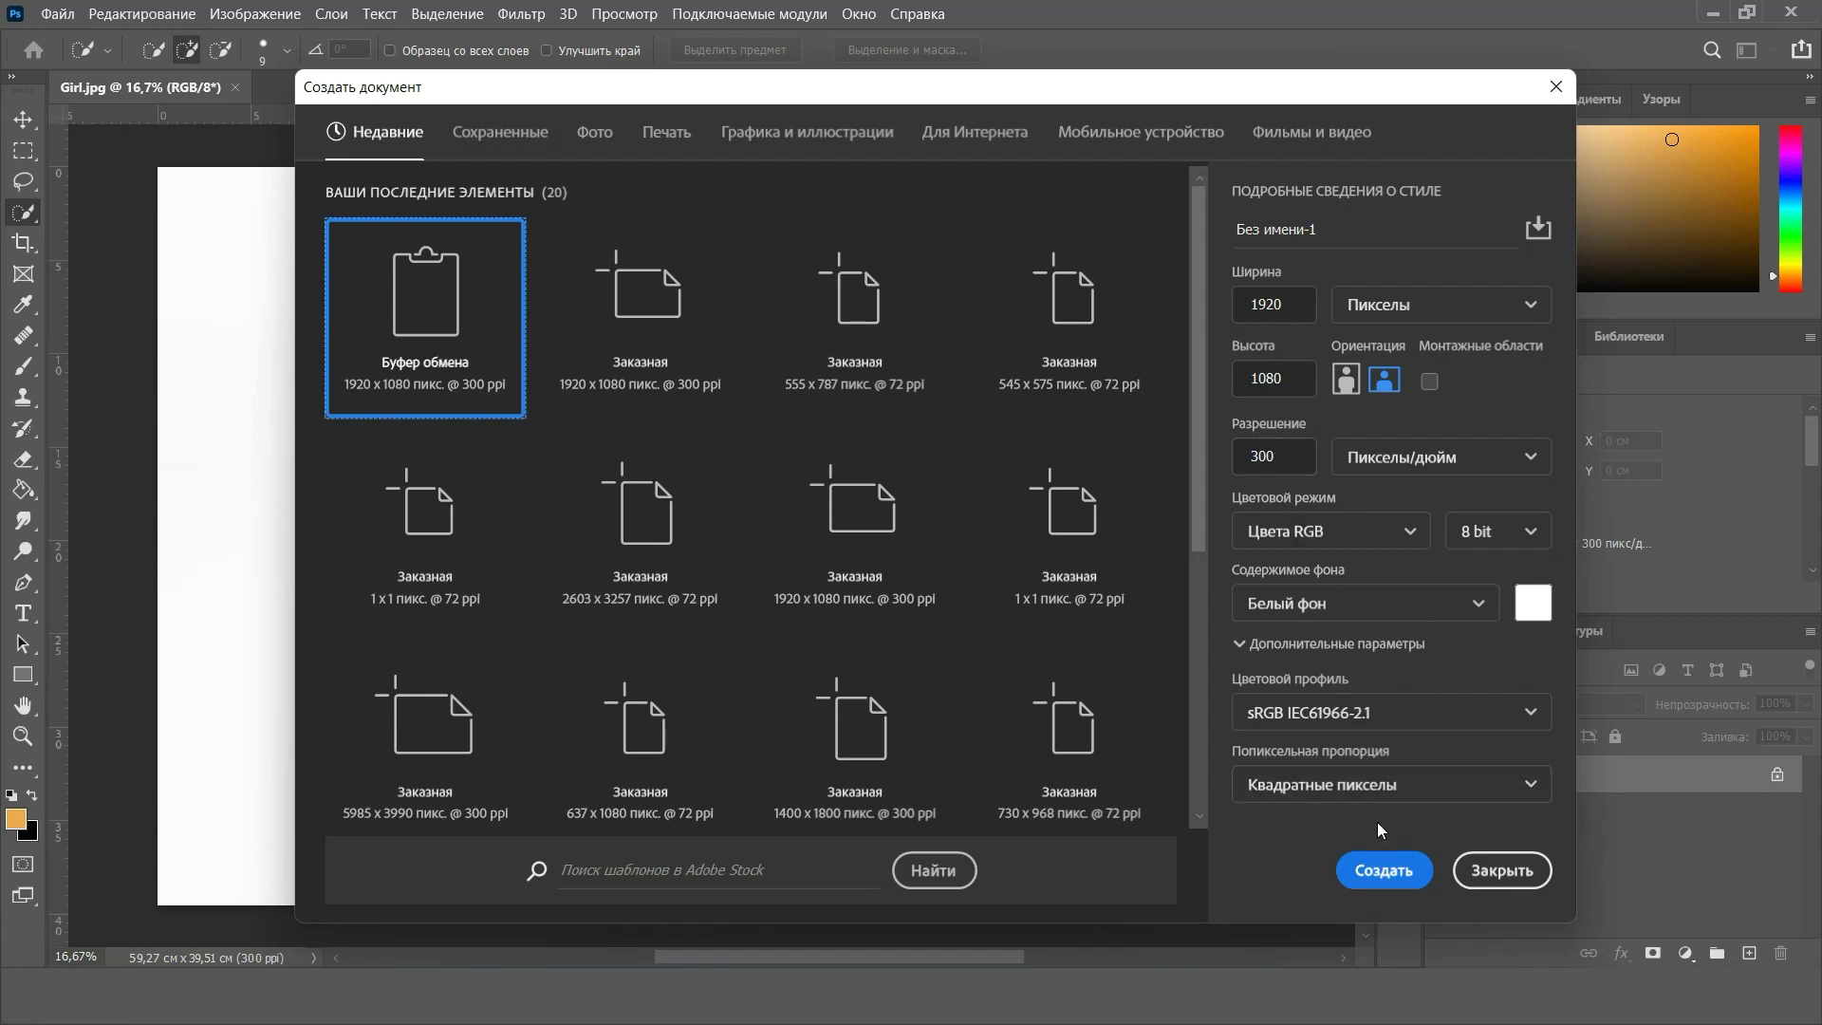
click(1383, 870)
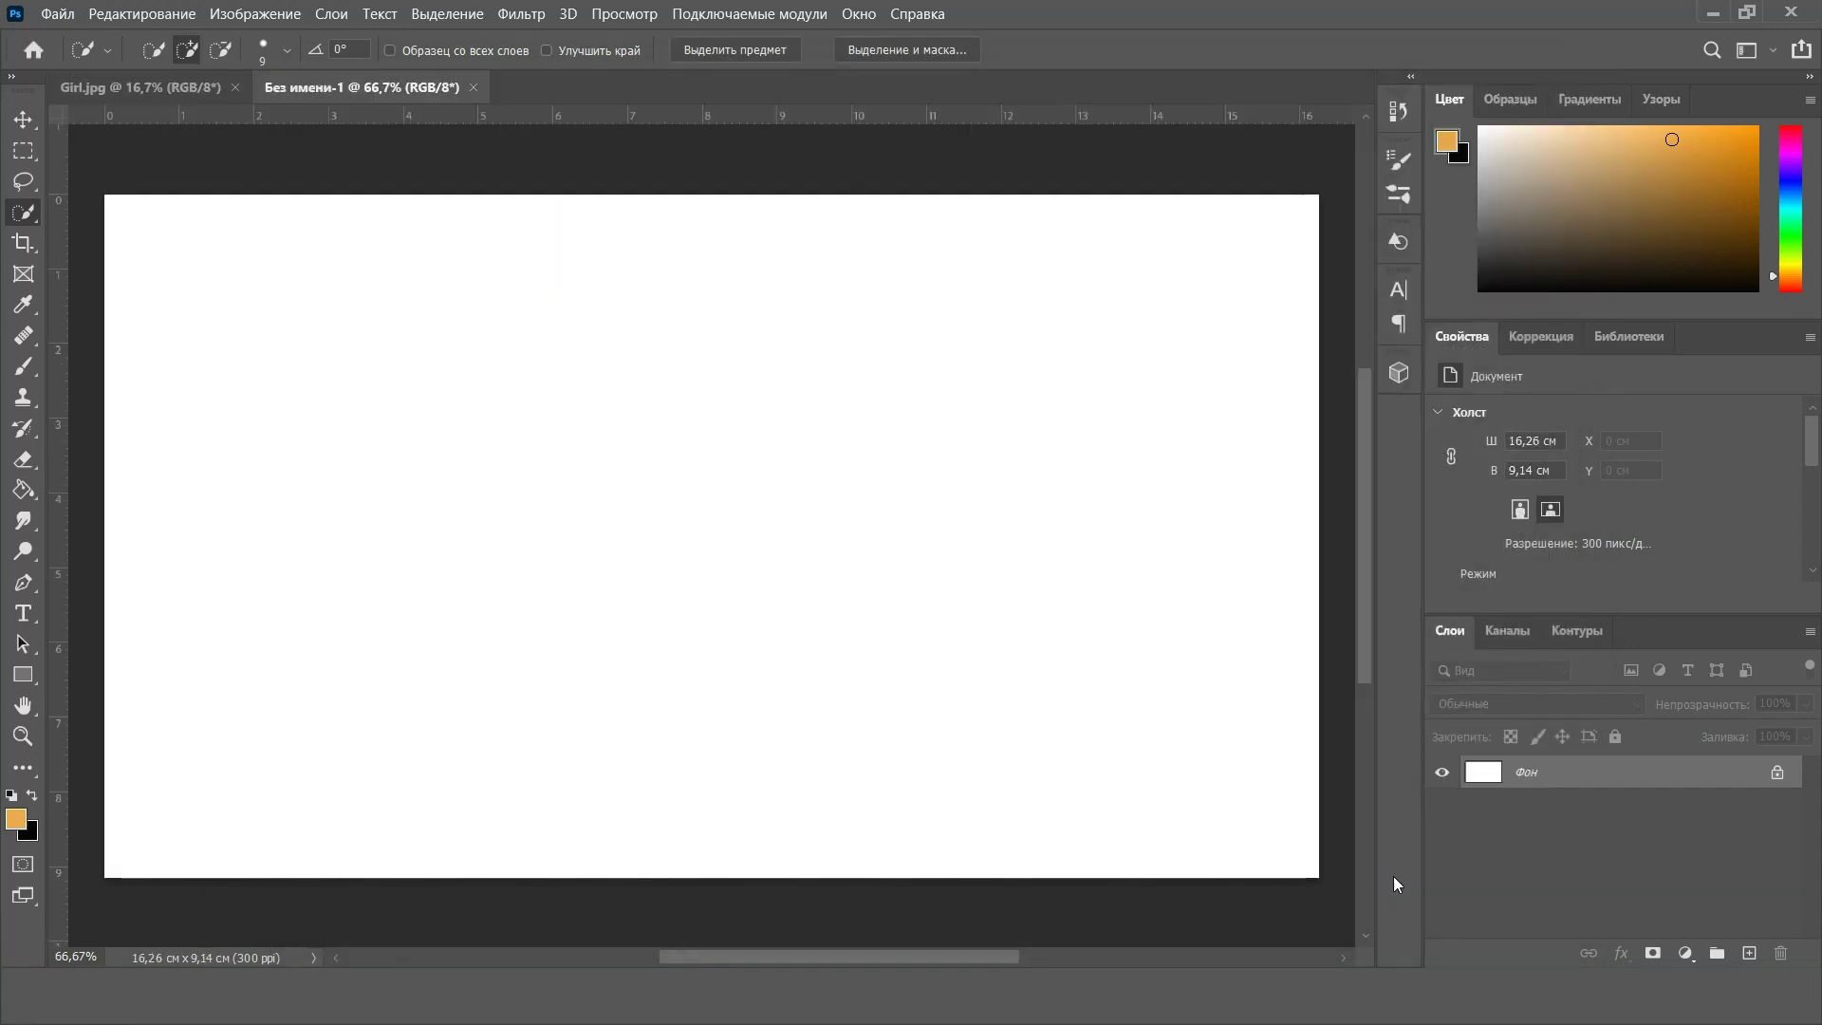
Copy the selected woman from Girl.jpg and paste her into the new document
click(171, 84)
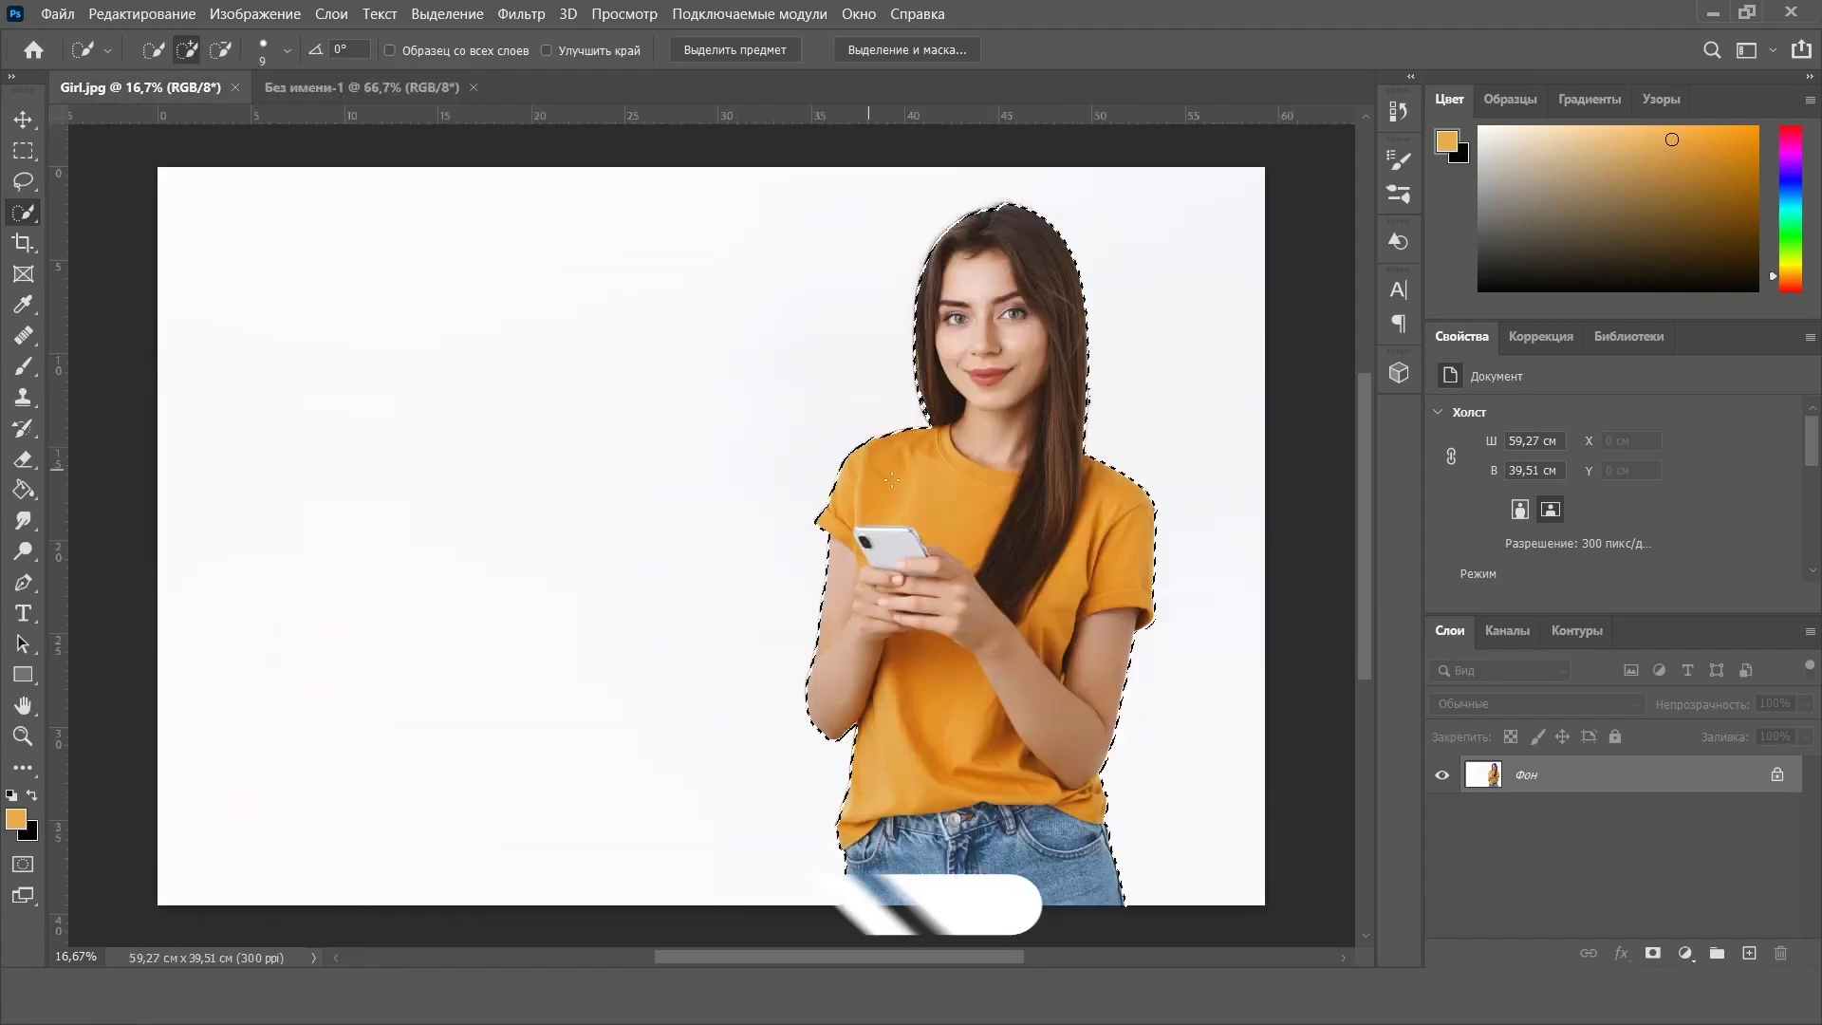
key(ctrl+c)
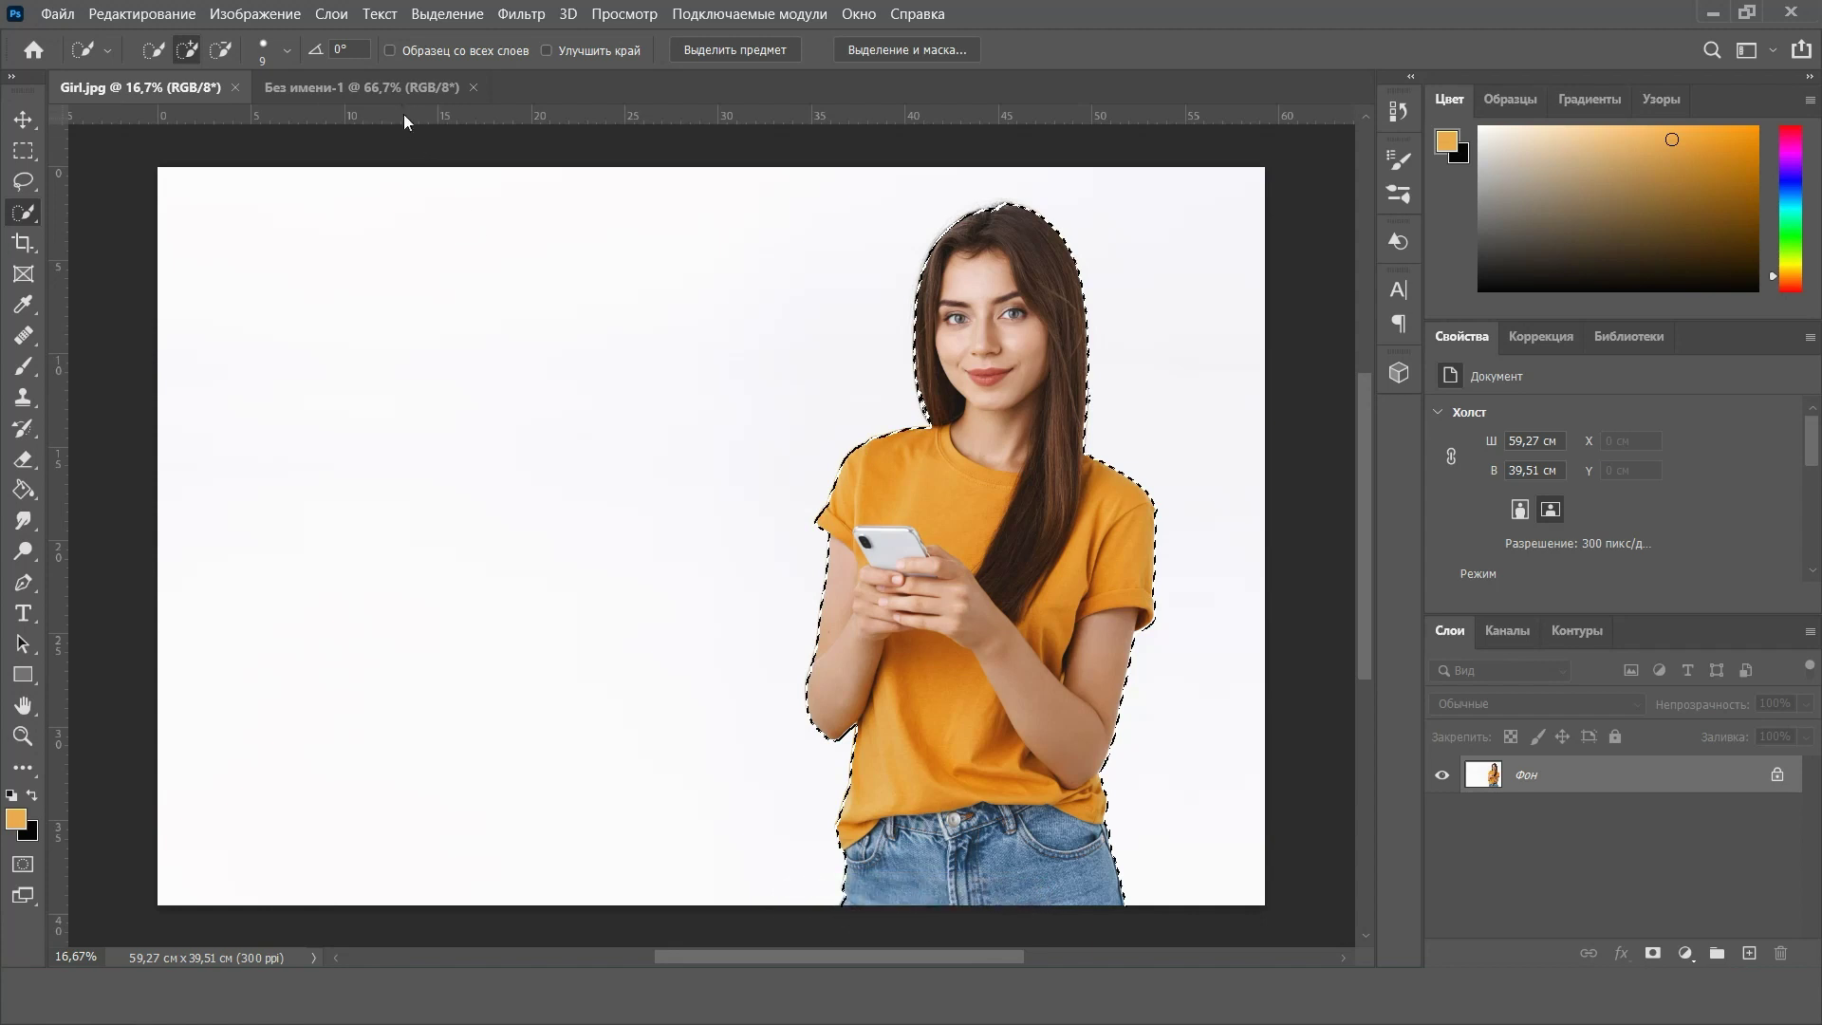
click(395, 88)
key(ctrl+v)
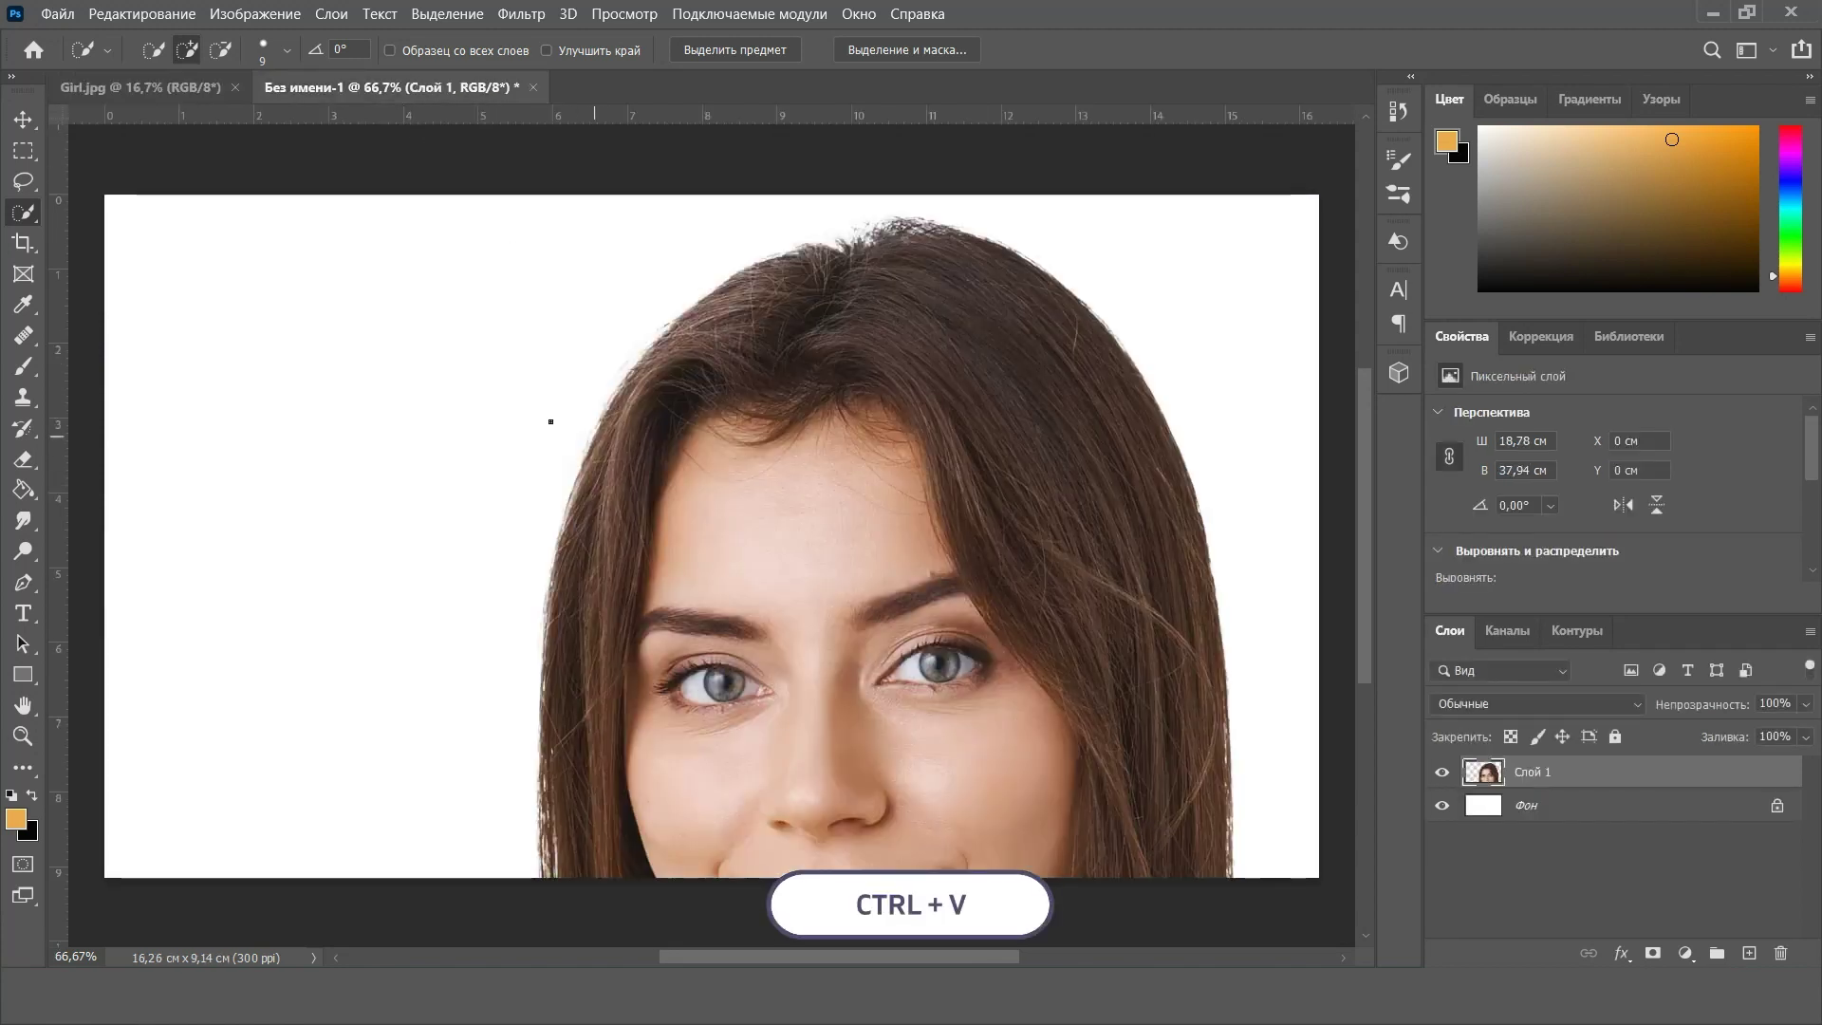
Free-transform the pasted woman layer, scaling it down from a corner handle
click(32, 124)
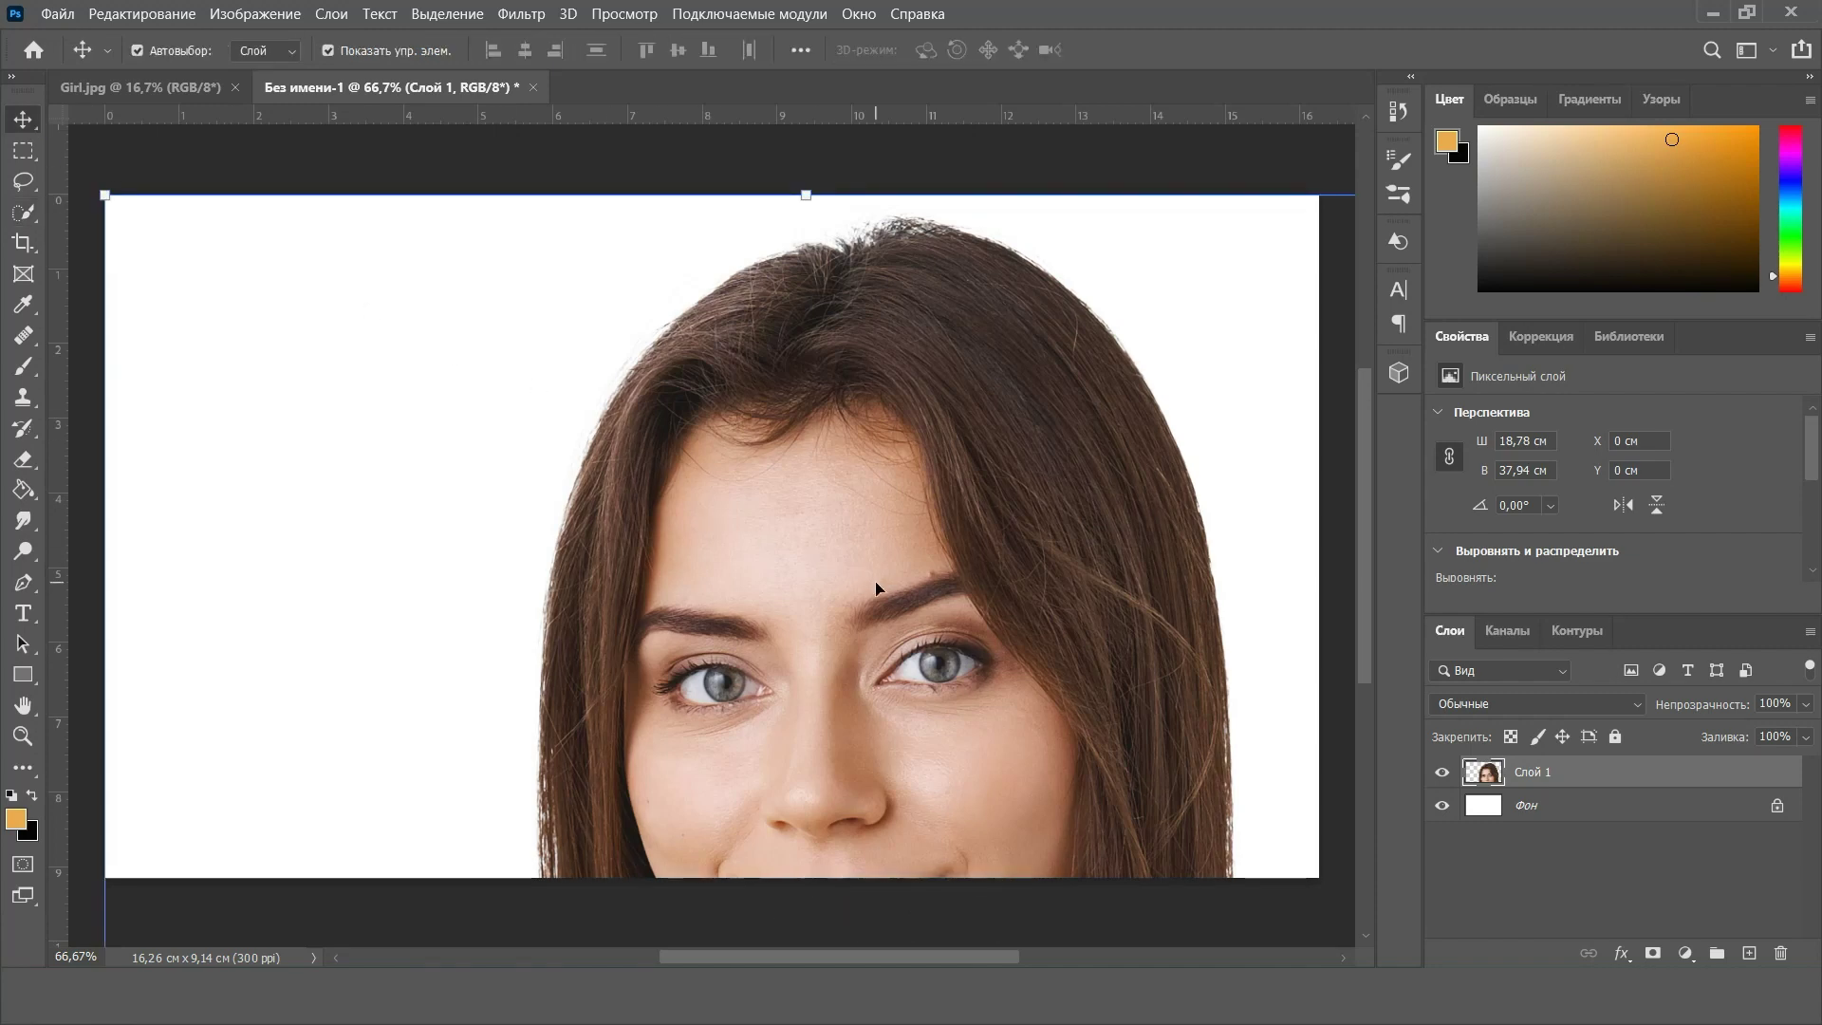
scroll(875, 581, down, 5)
drag(869, 787, 903, 600)
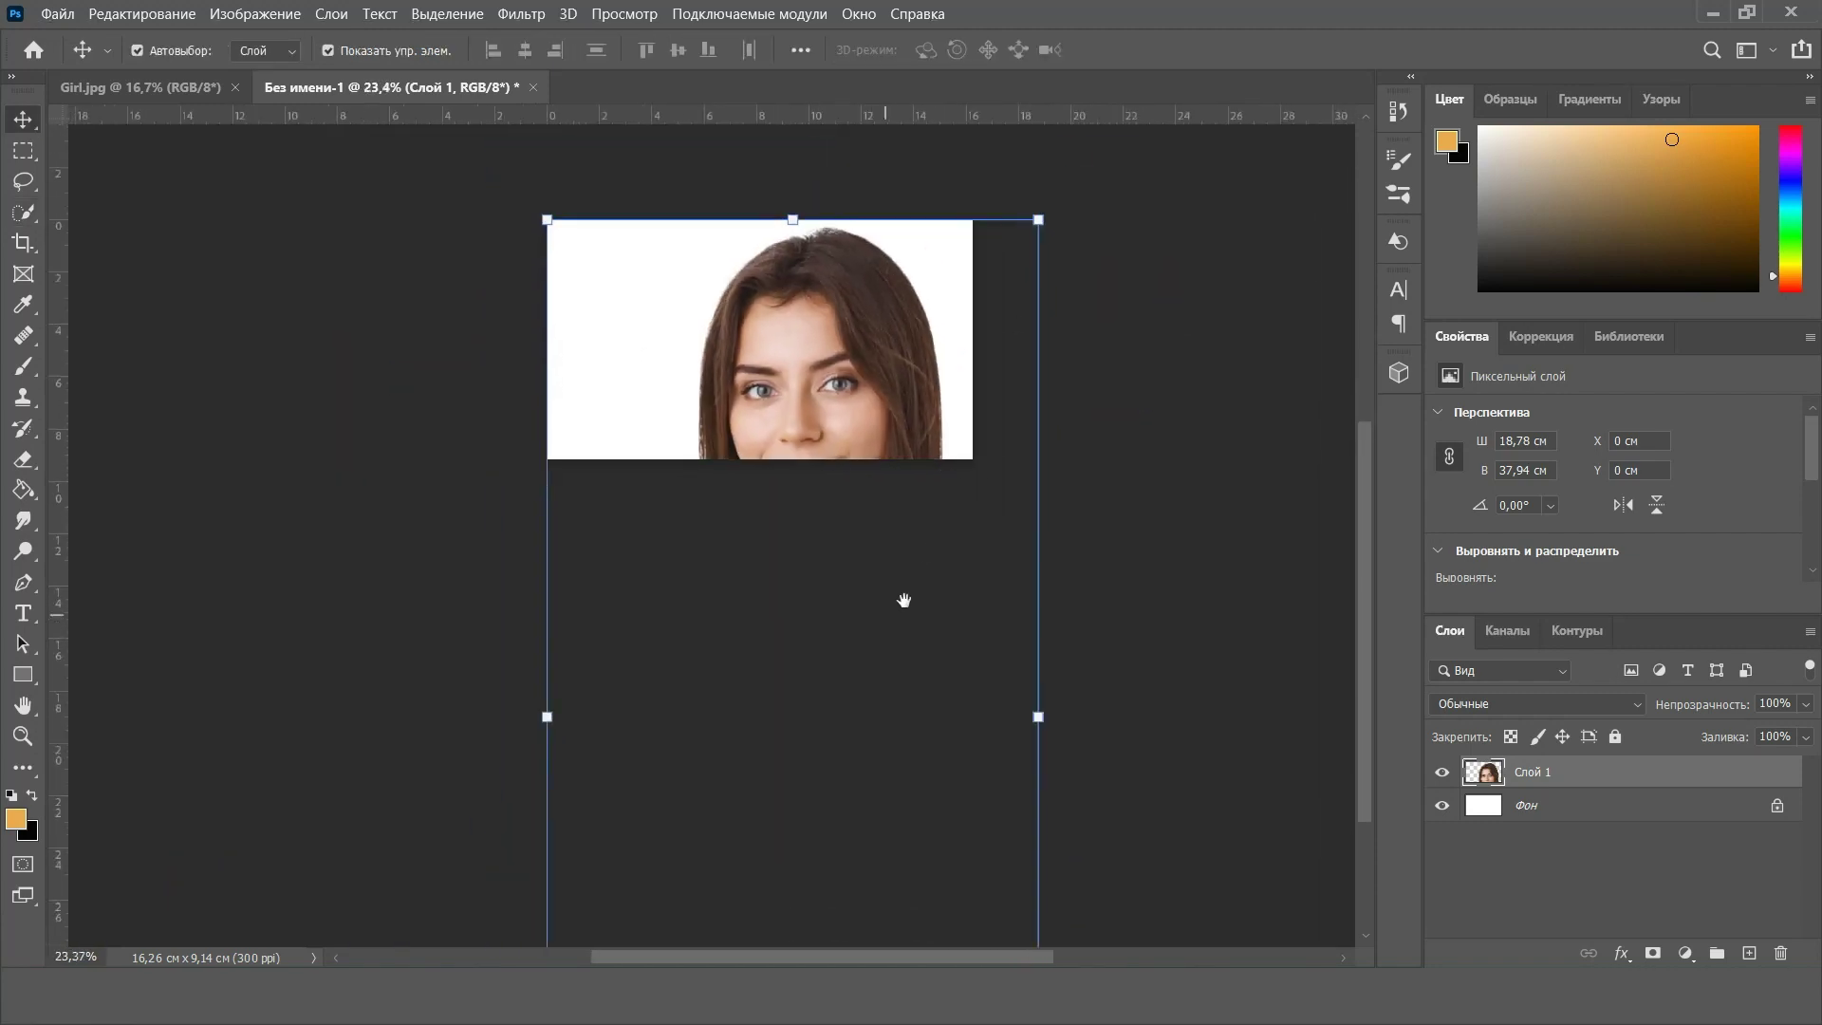
scroll(904, 600, down, 2)
scroll(911, 607, down, 1)
key(ctrl+t)
drag(976, 920, 719, 355)
scroll(765, 244, up, 4)
drag(765, 244, 630, 367)
scroll(572, 365, up, 1)
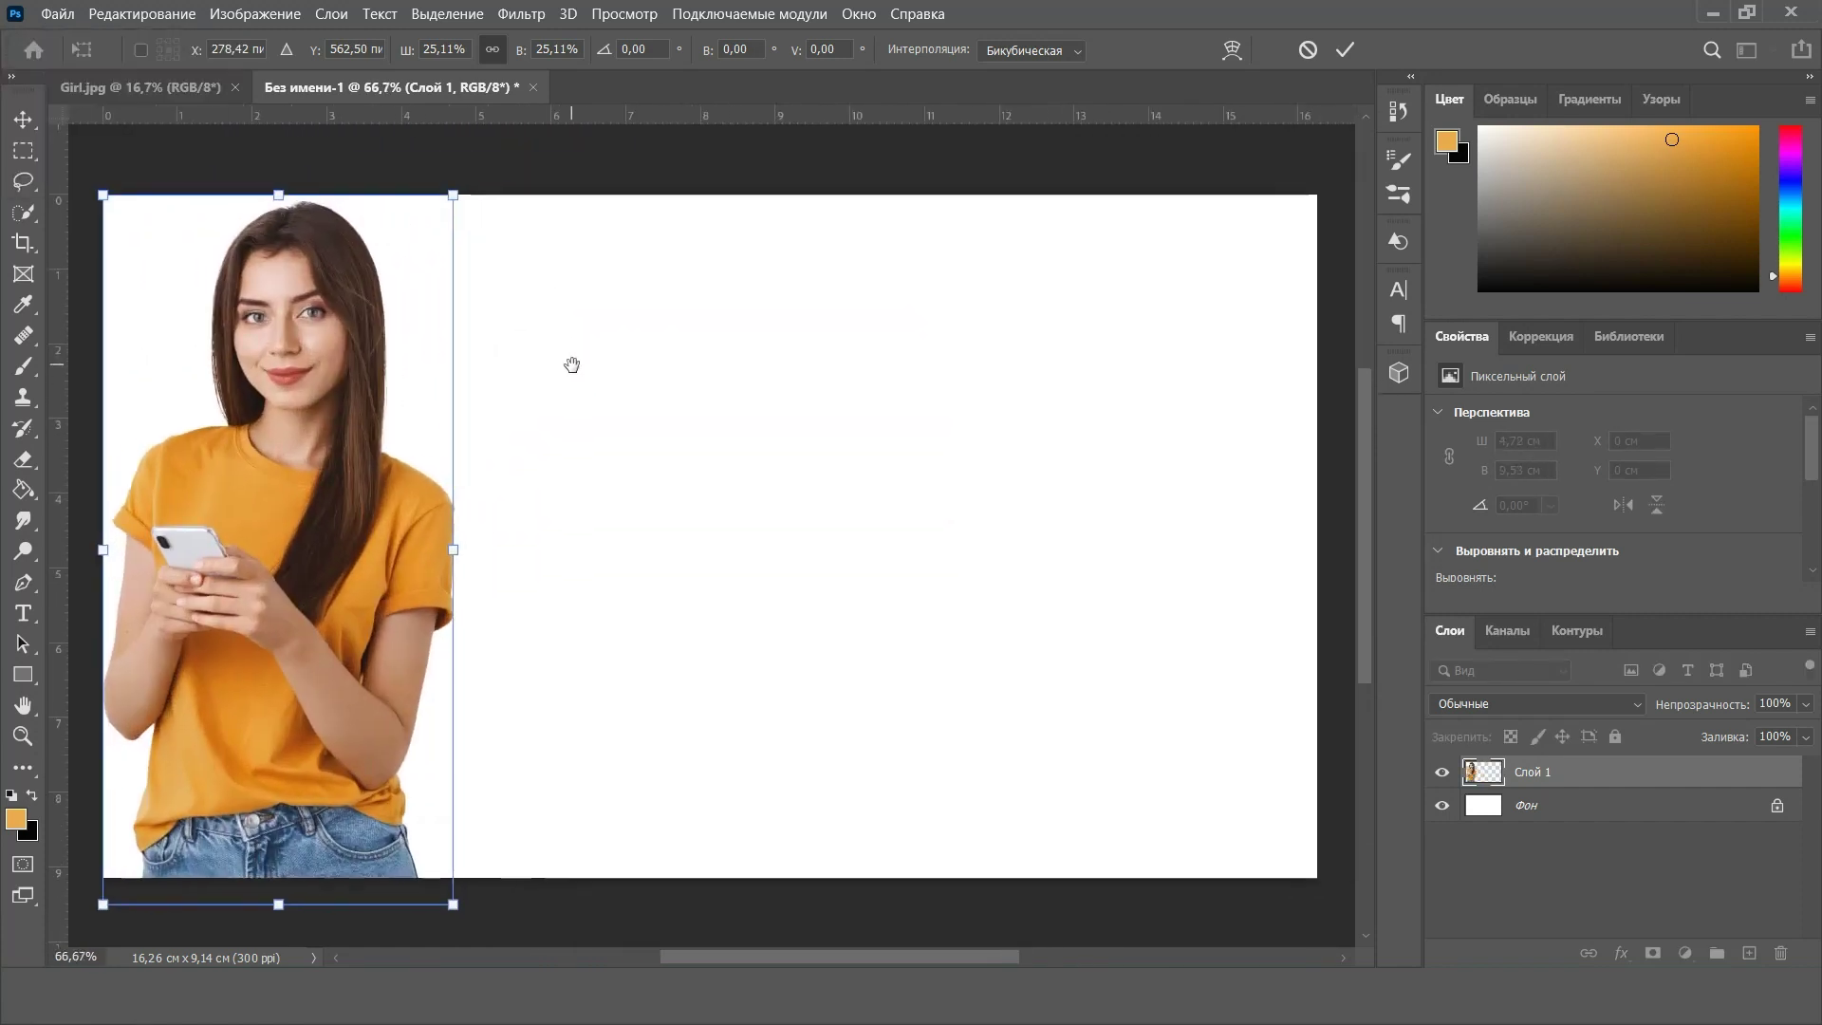
Centre the woman, shrink her to about 23%, commit, and bring up the lesson image folder
mouse_move(289, 382)
mouse_down()
mouse_move(739, 397)
mouse_move(709, 393)
mouse_up()
drag(886, 208, 857, 264)
drag(714, 519, 737, 507)
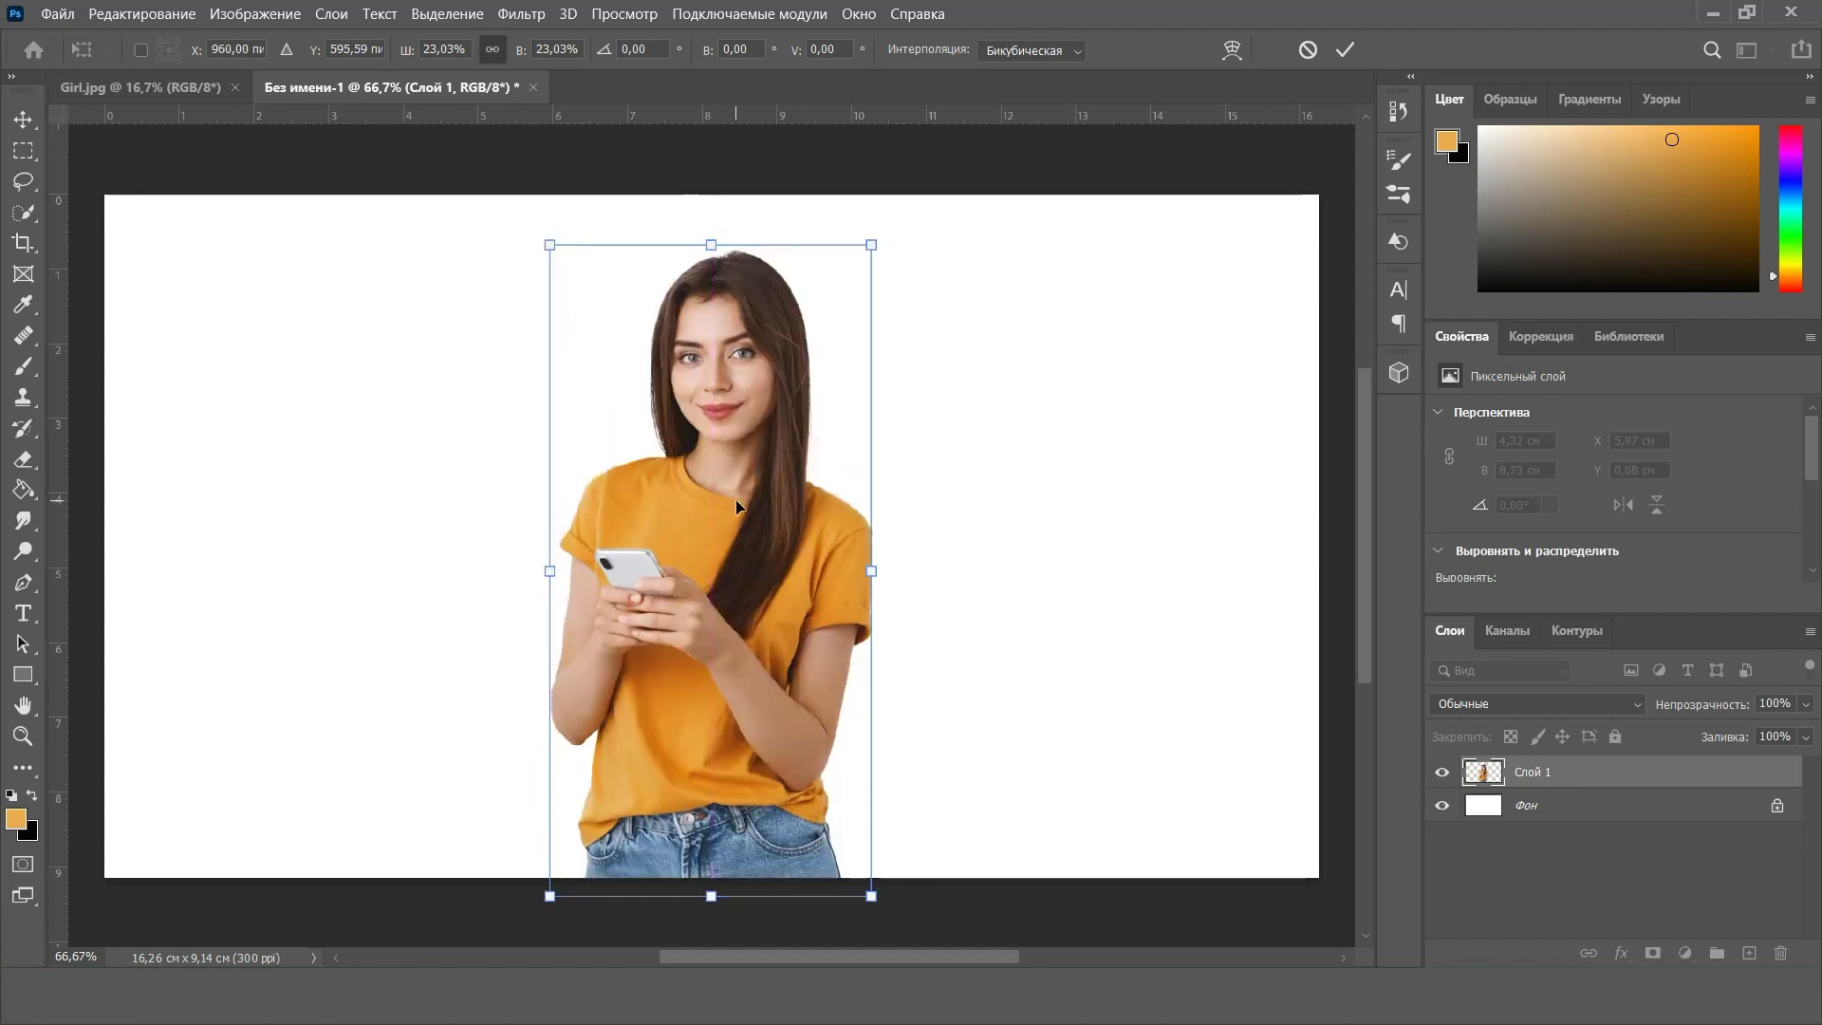
click(1345, 49)
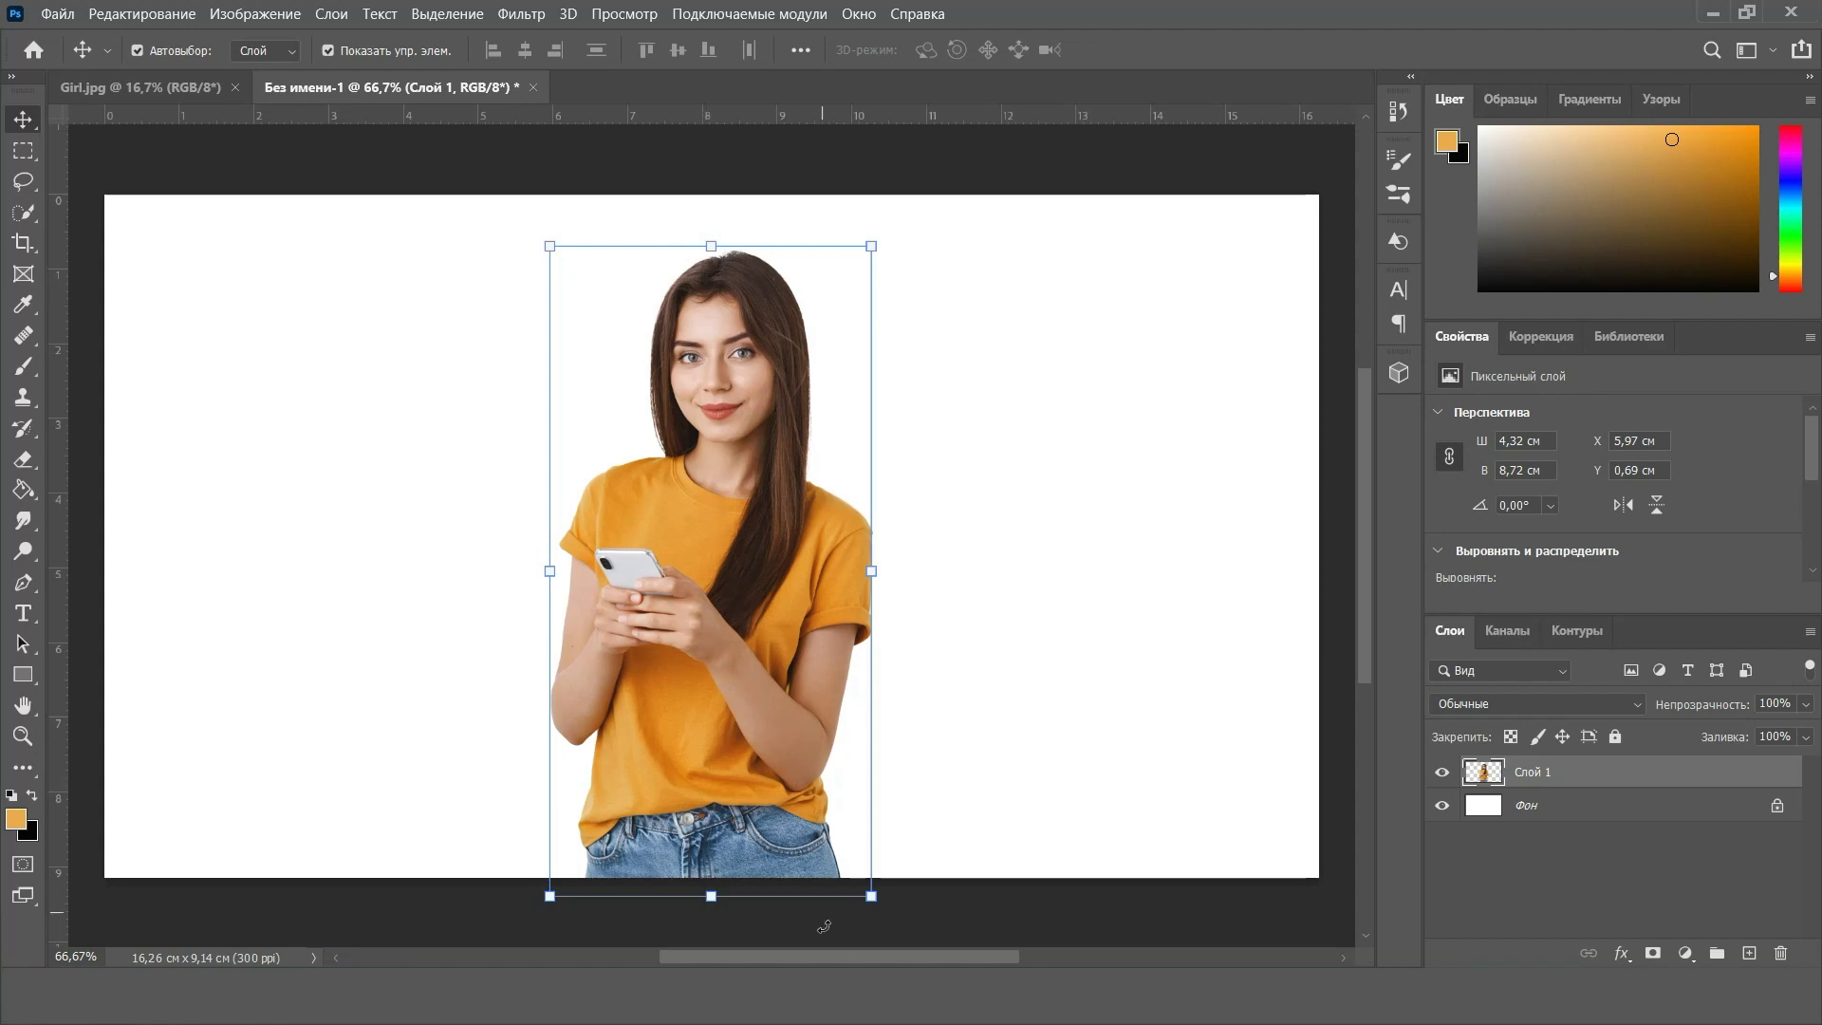
key(alt+Tab)
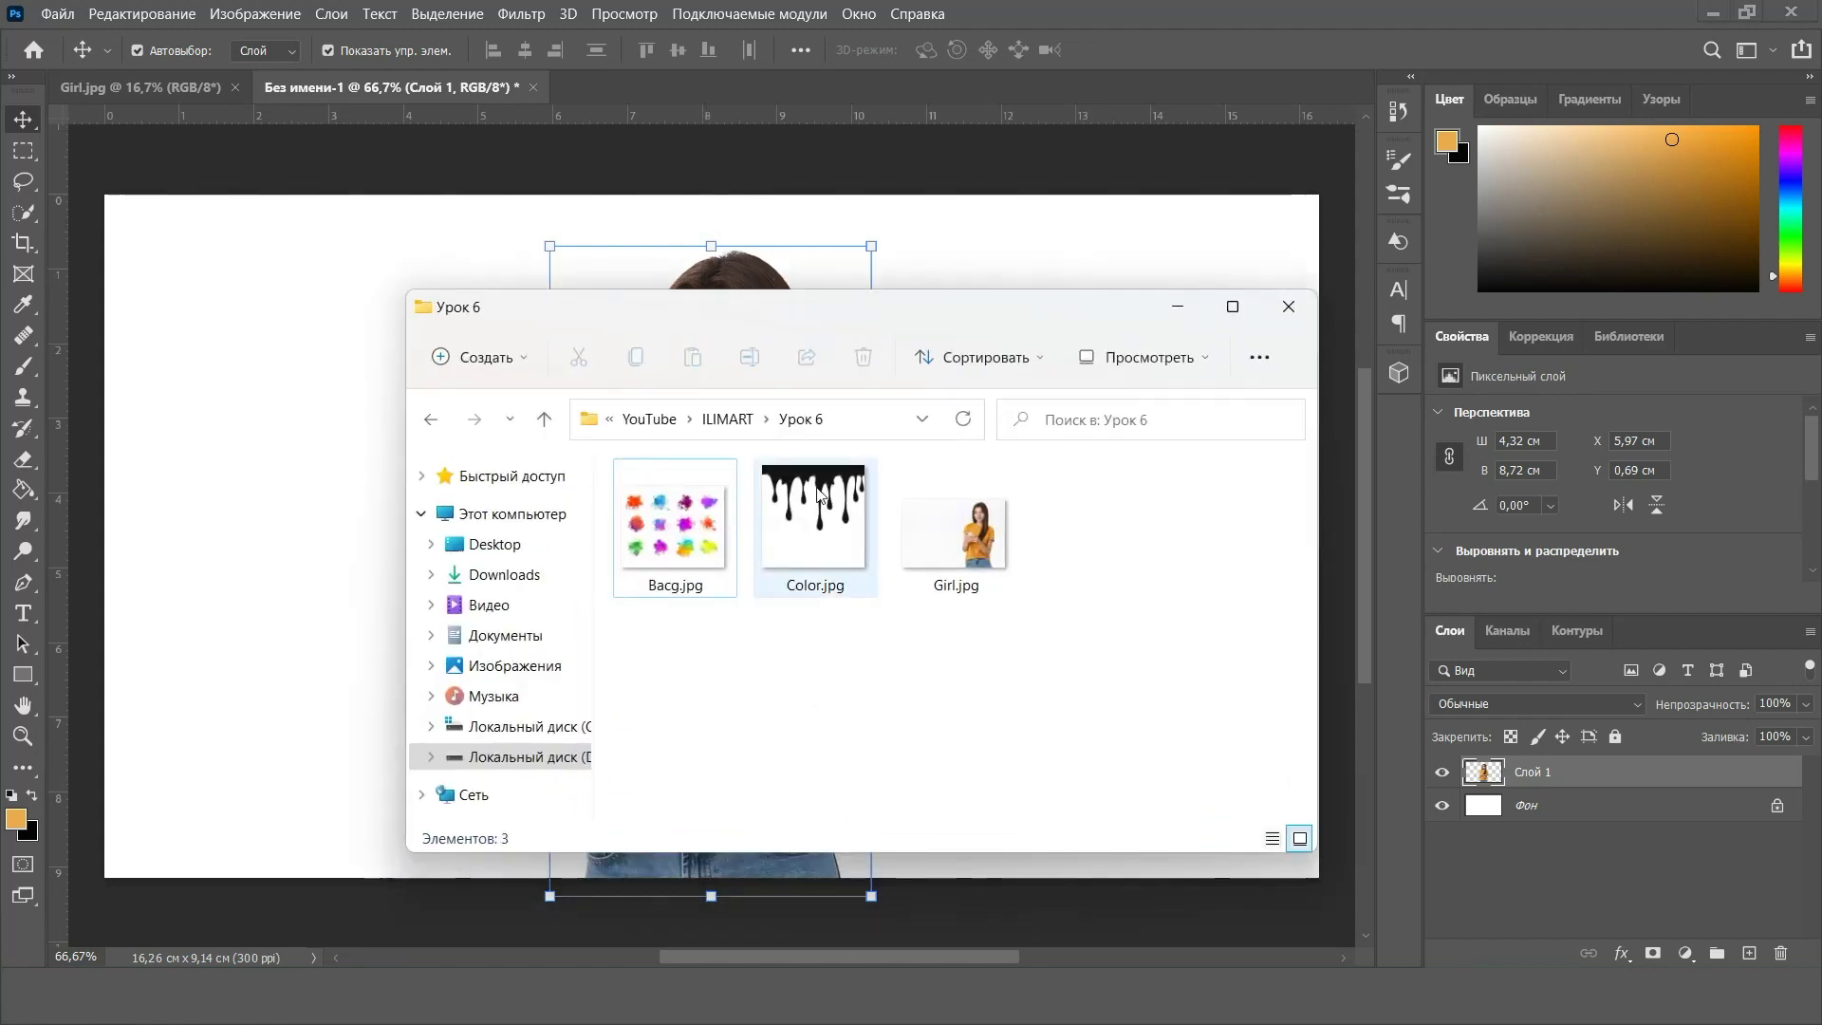
Drag Color.jpg onto the canvas and set its blend mode to Lighten
click(824, 486)
drag(814, 525, 959, 252)
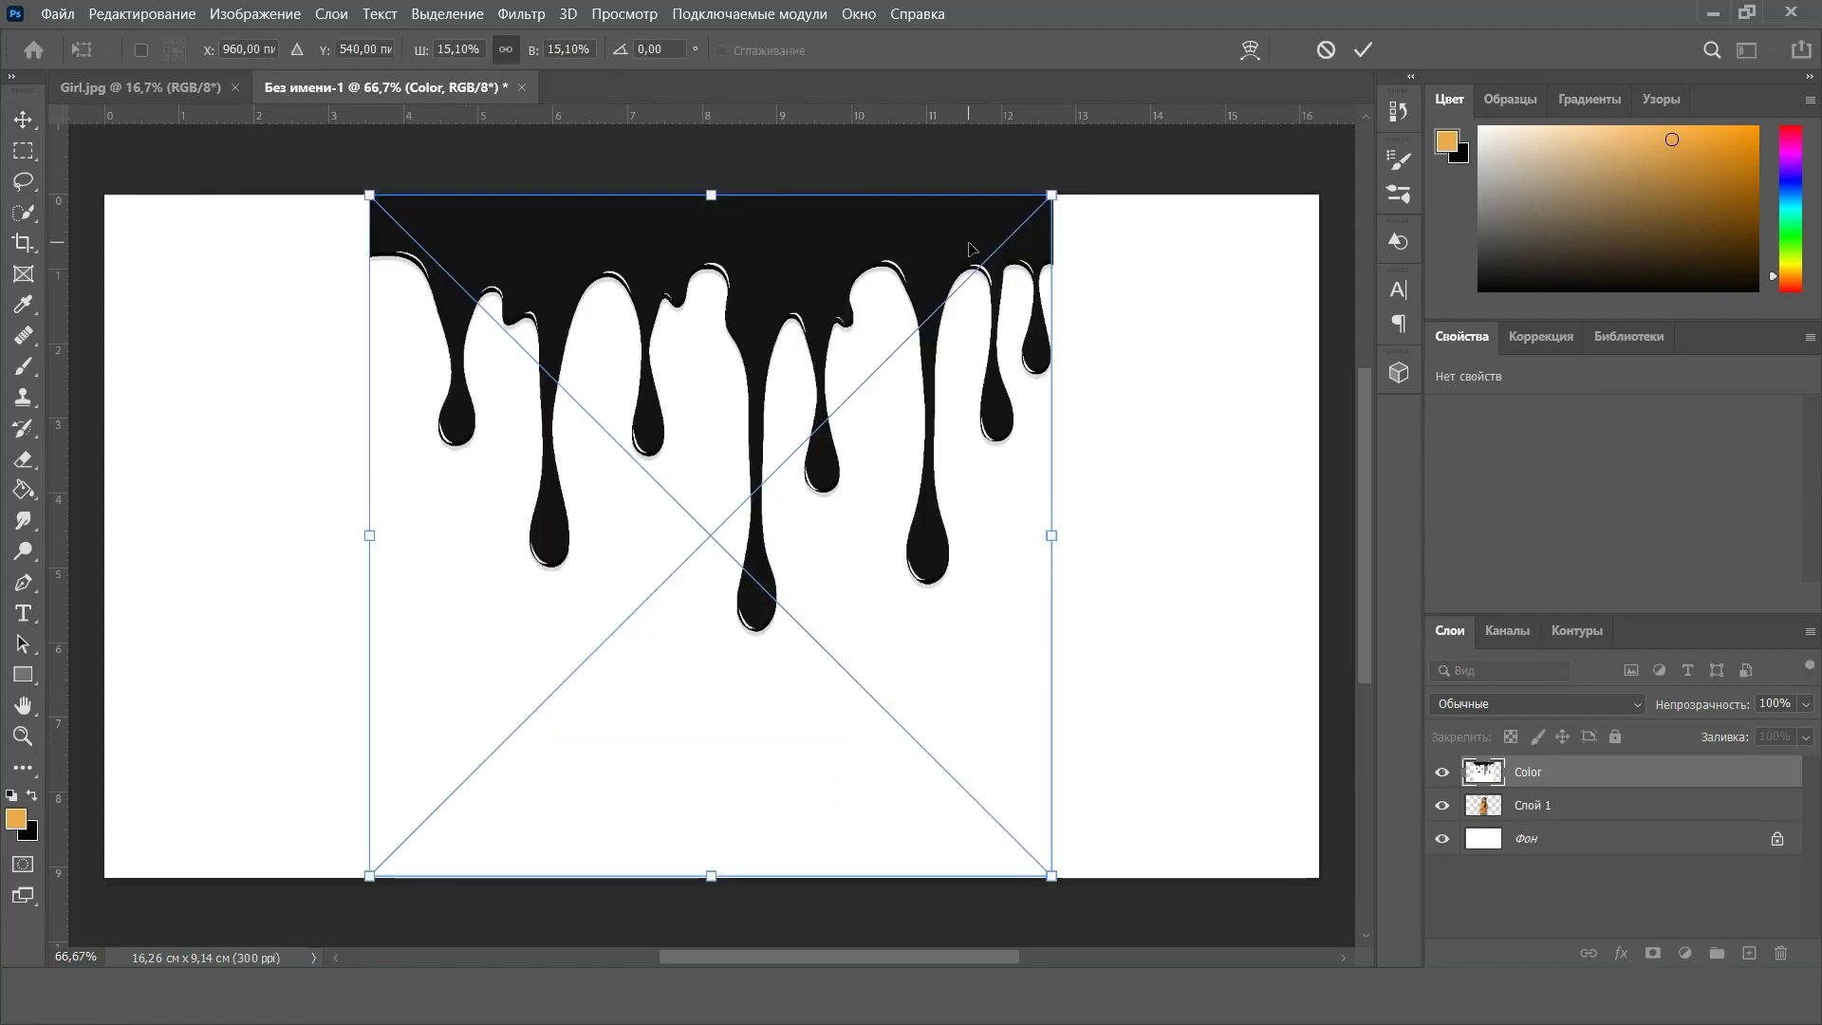
mouse_move(886, 301)
mouse_down()
mouse_move(979, 394)
mouse_move(1043, 356)
mouse_move(834, 643)
mouse_move(807, 596)
mouse_up()
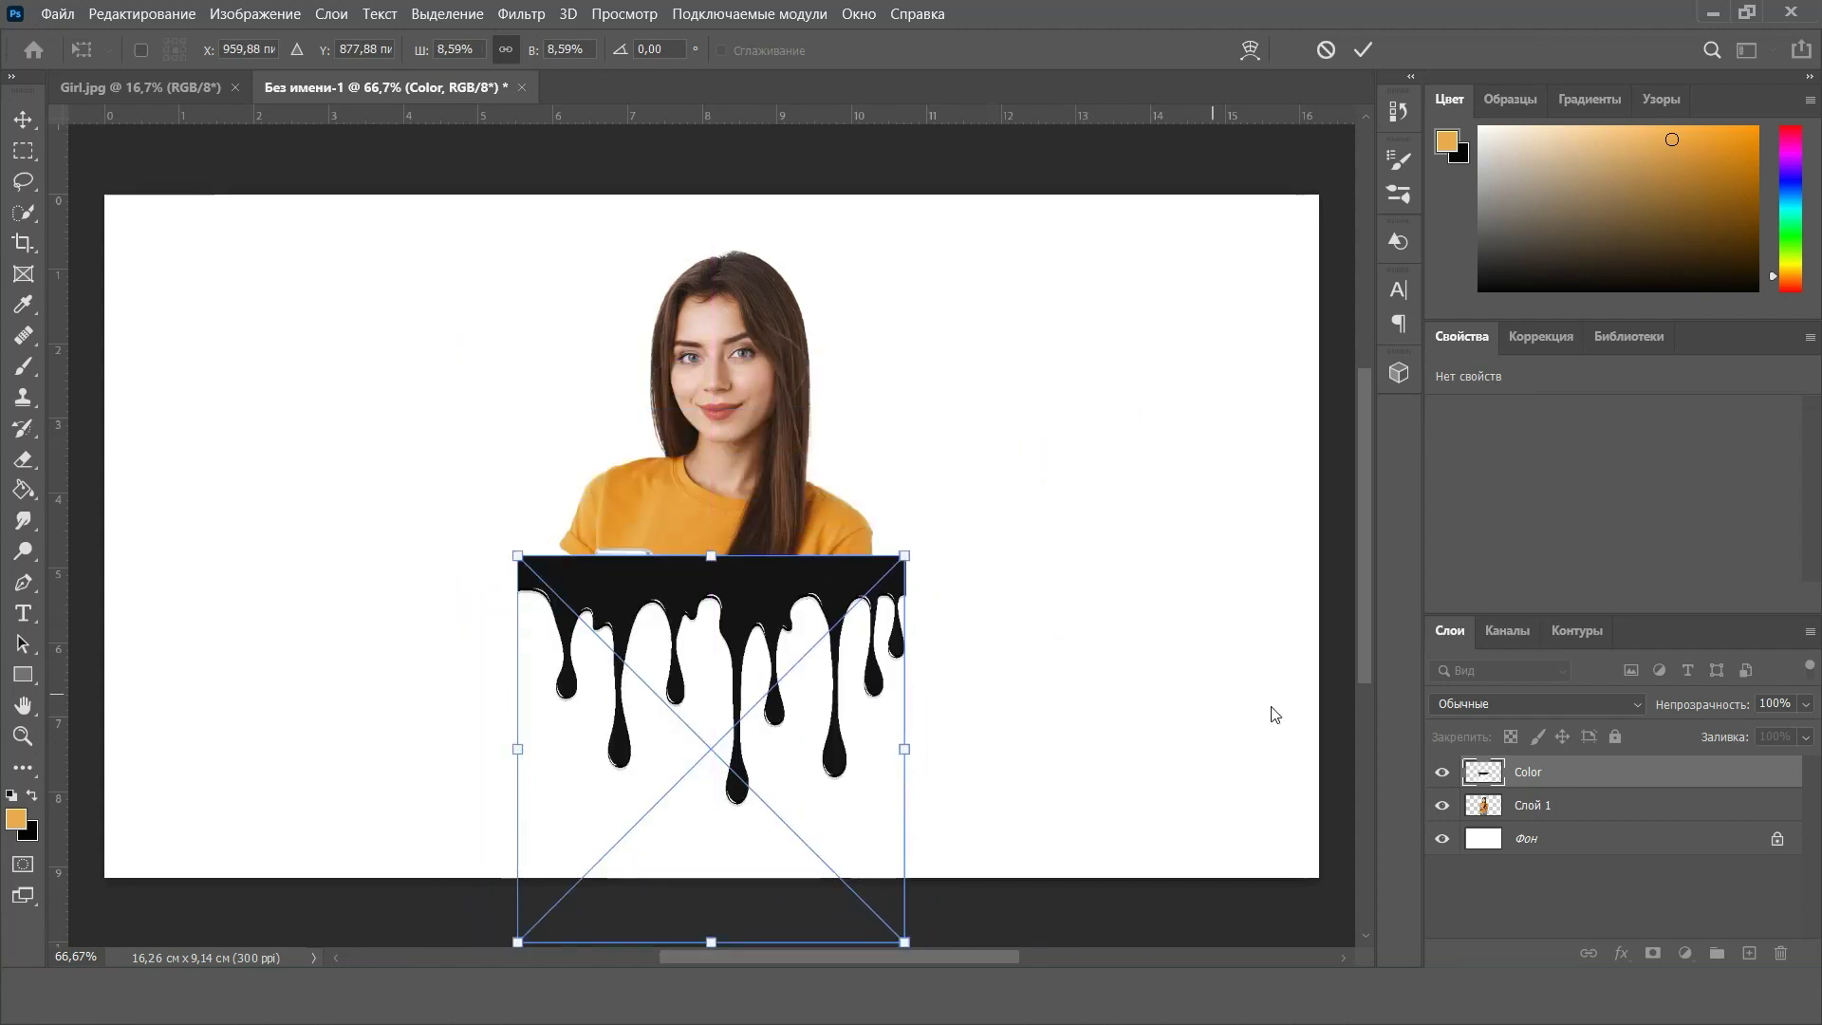
click(1484, 714)
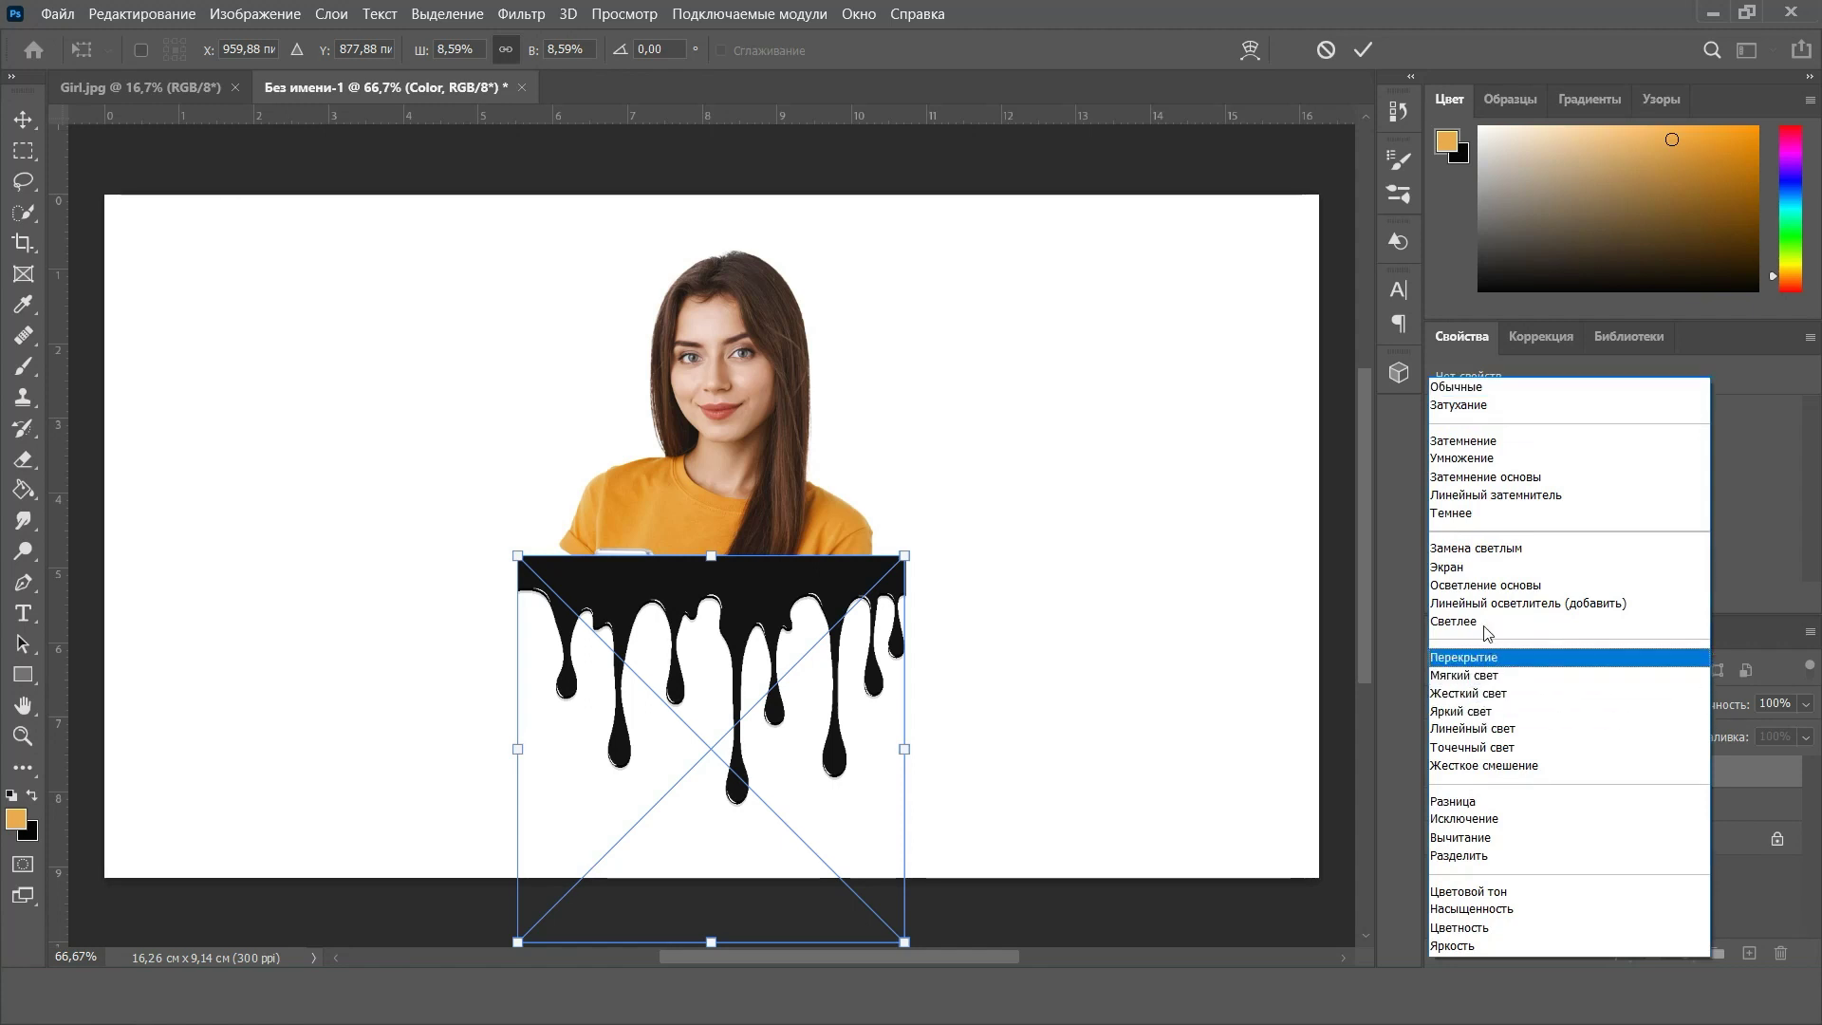
click(1537, 550)
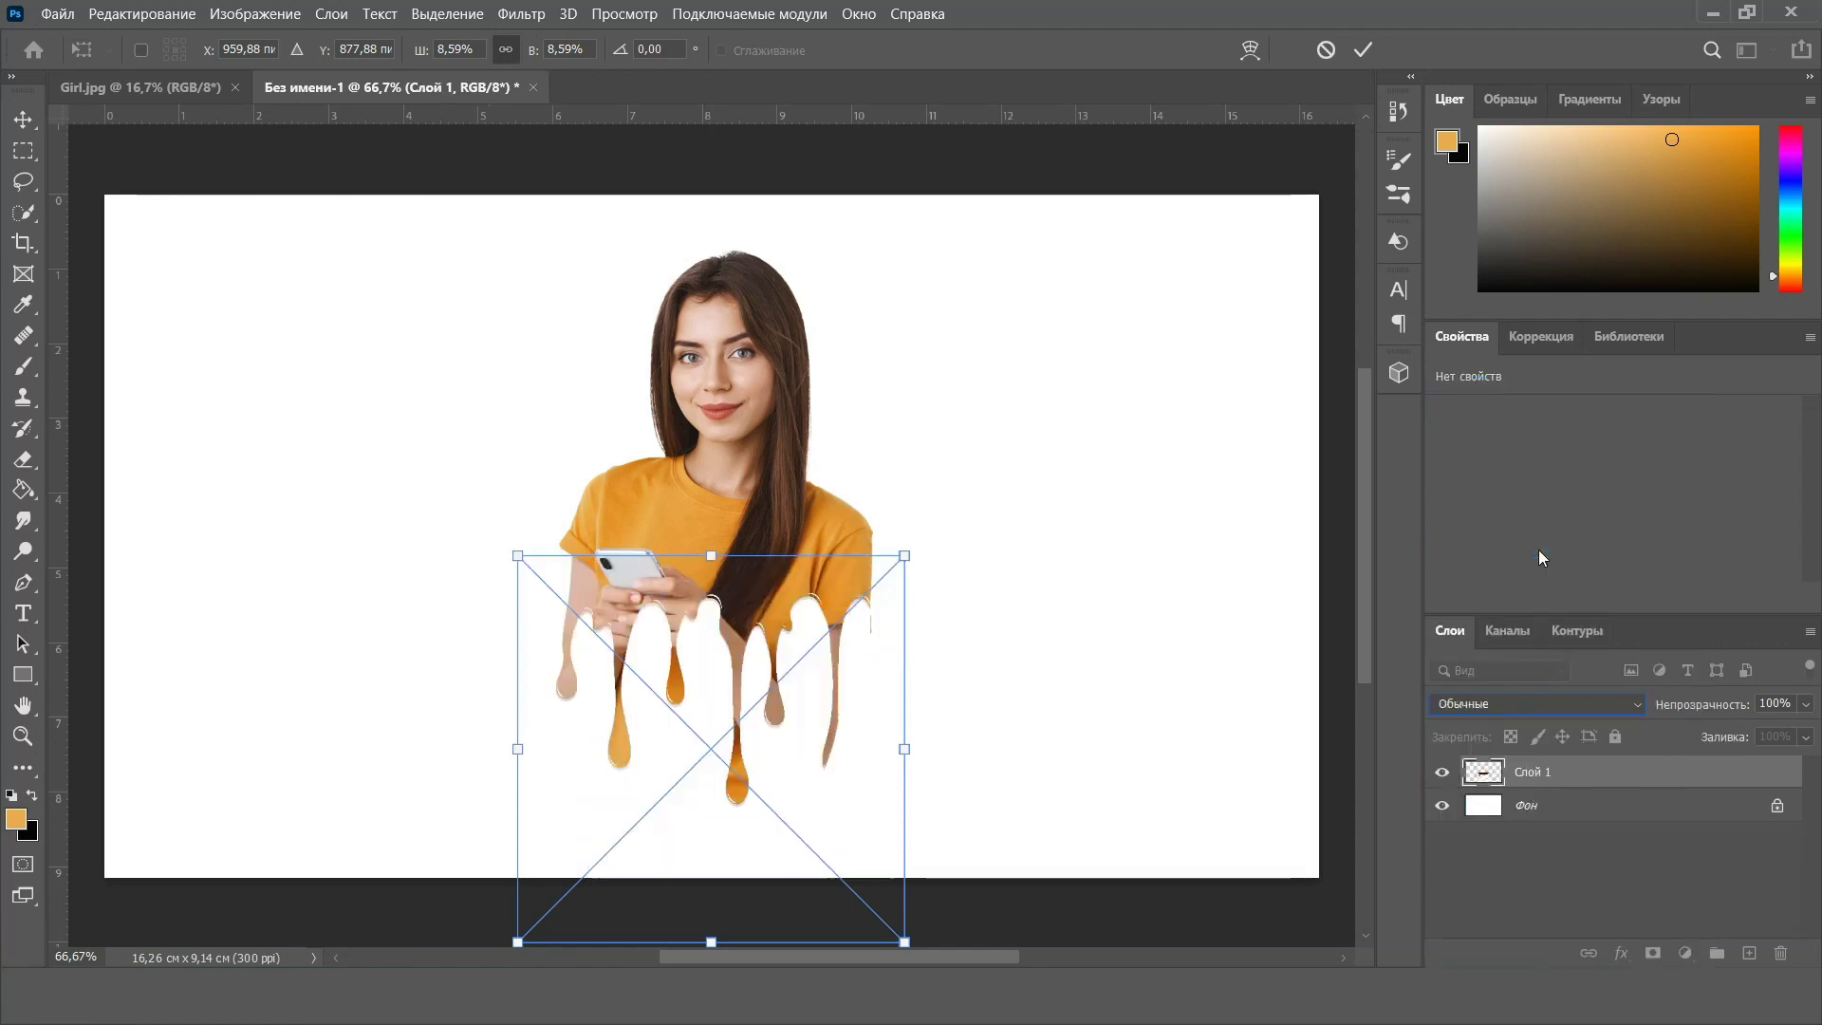
Shorten the drip layer, position it under the T-shirt, and commit
drag(708, 664, 719, 666)
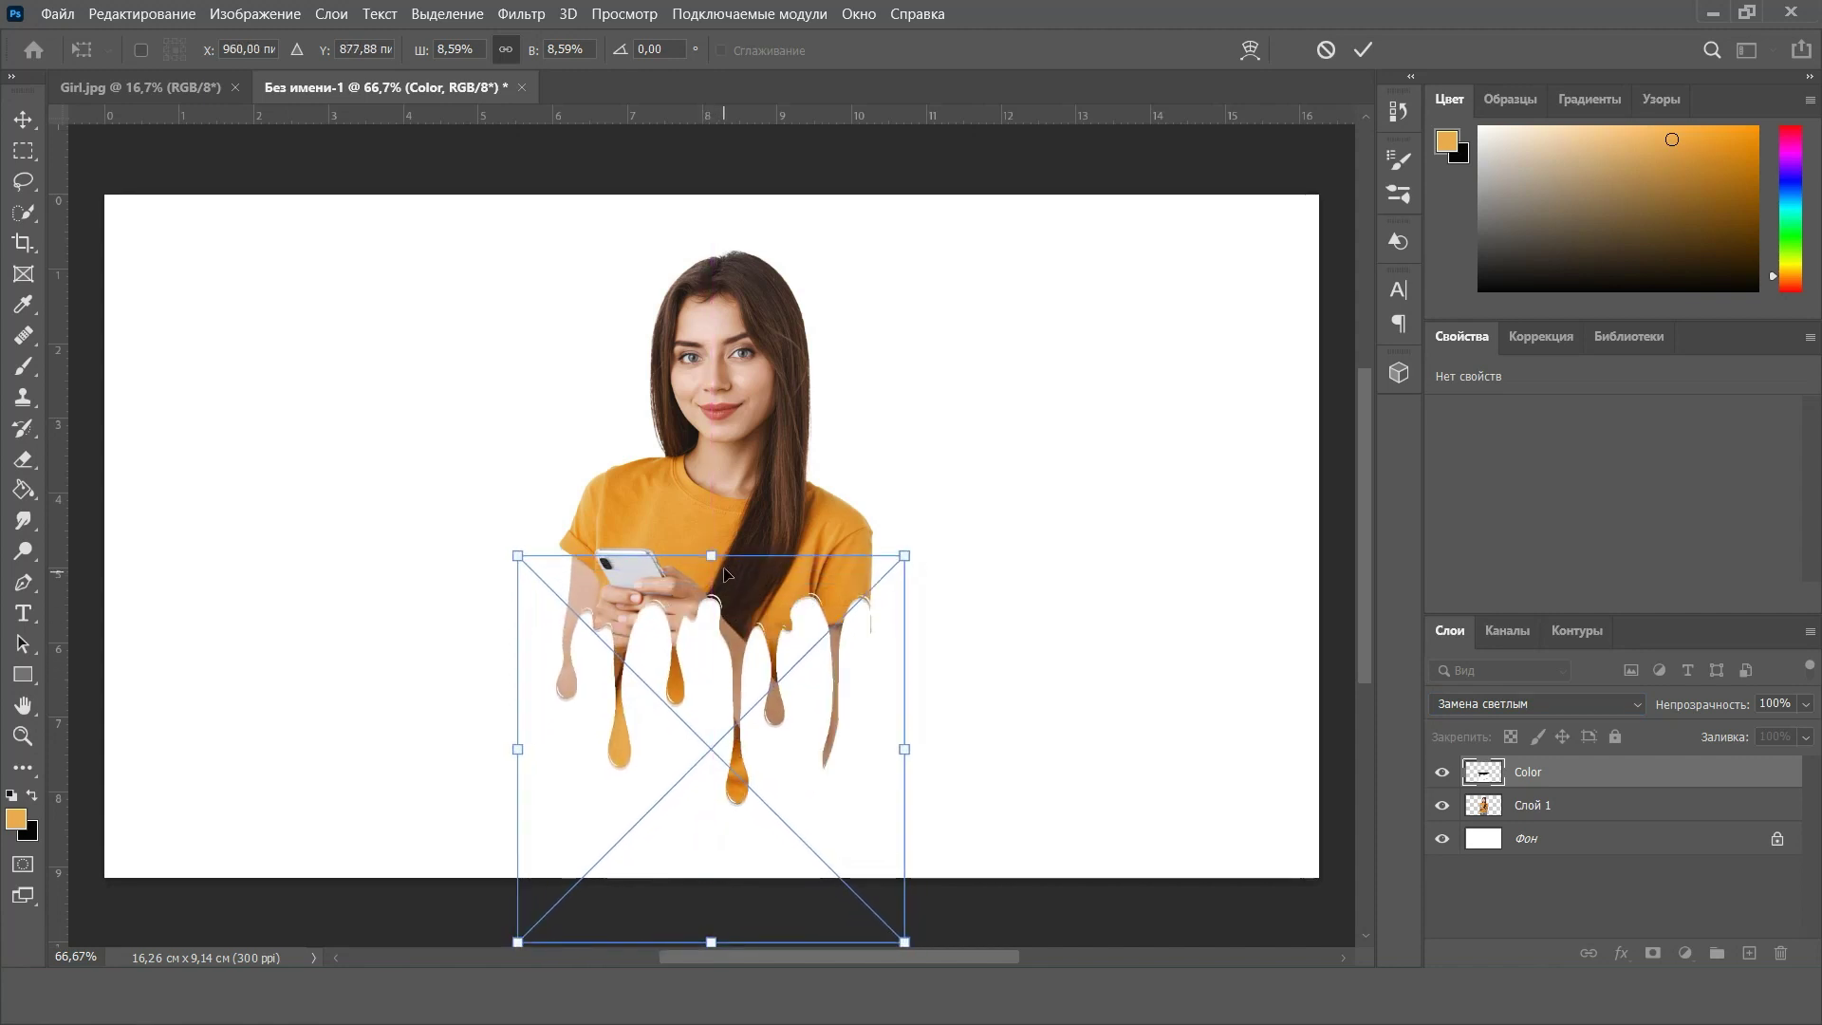
drag(711, 556, 713, 634)
drag(718, 732, 743, 693)
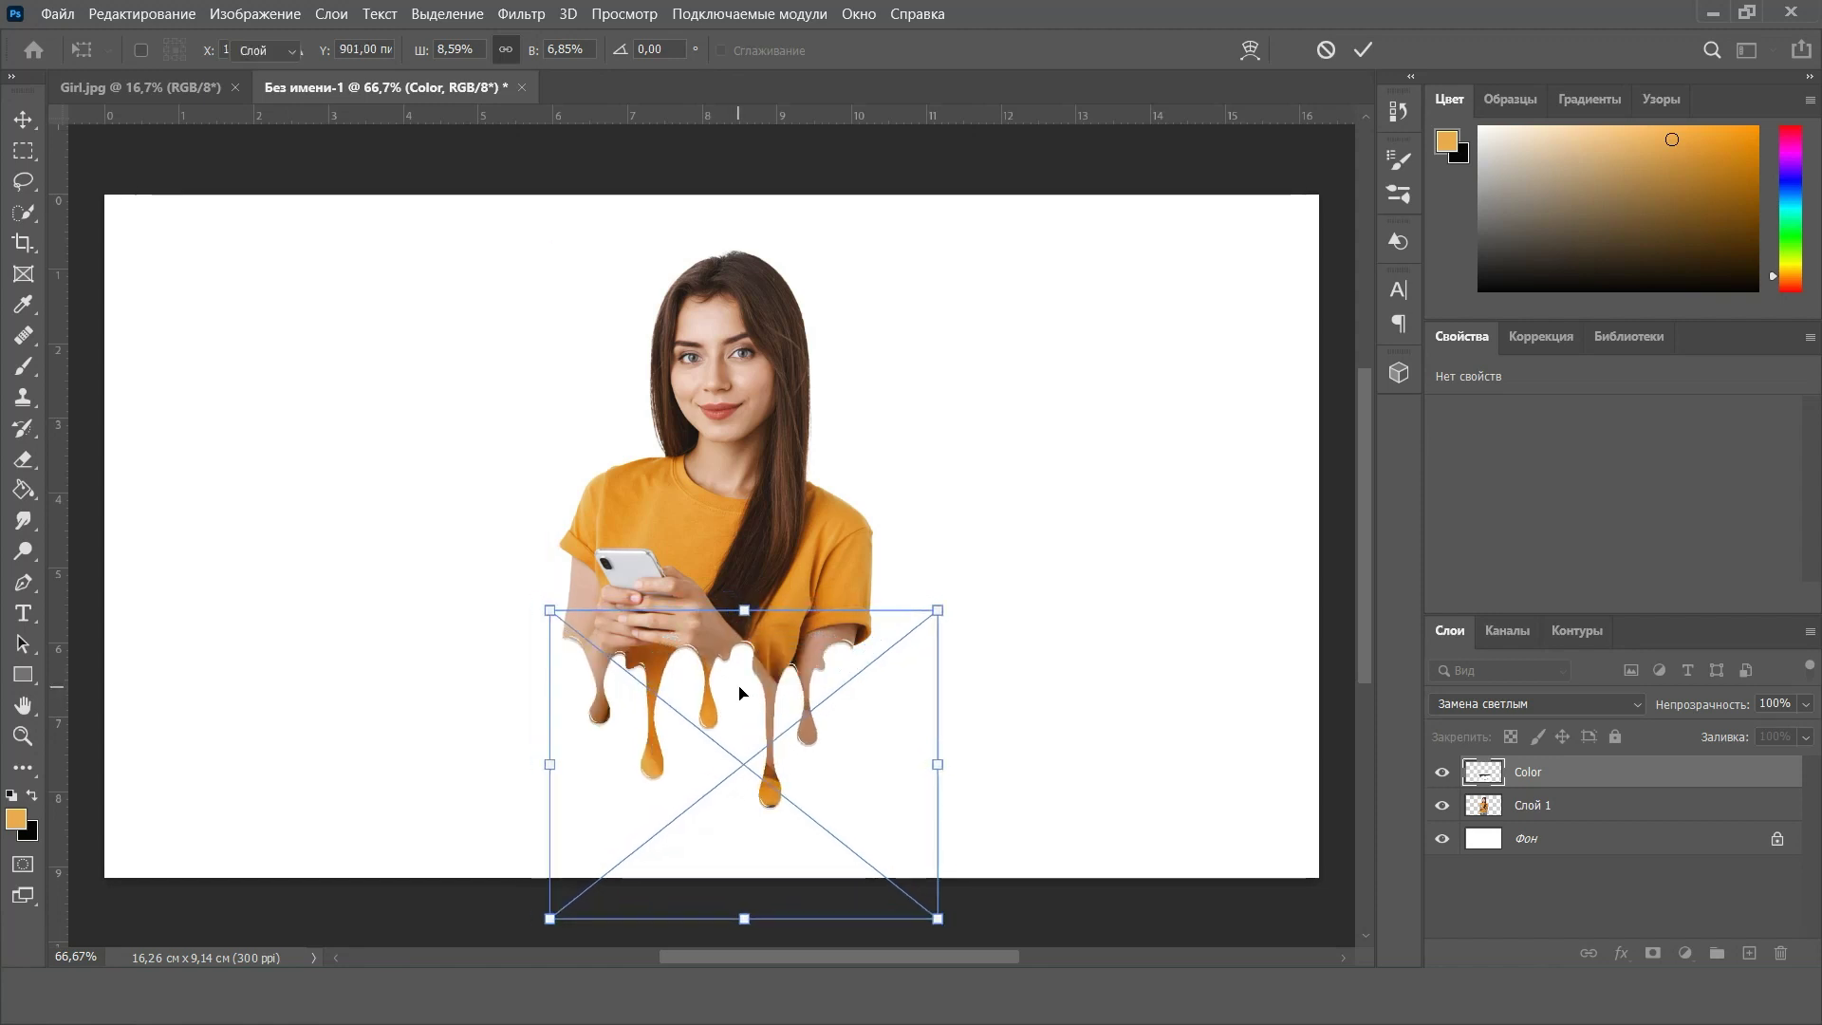
key(Return)
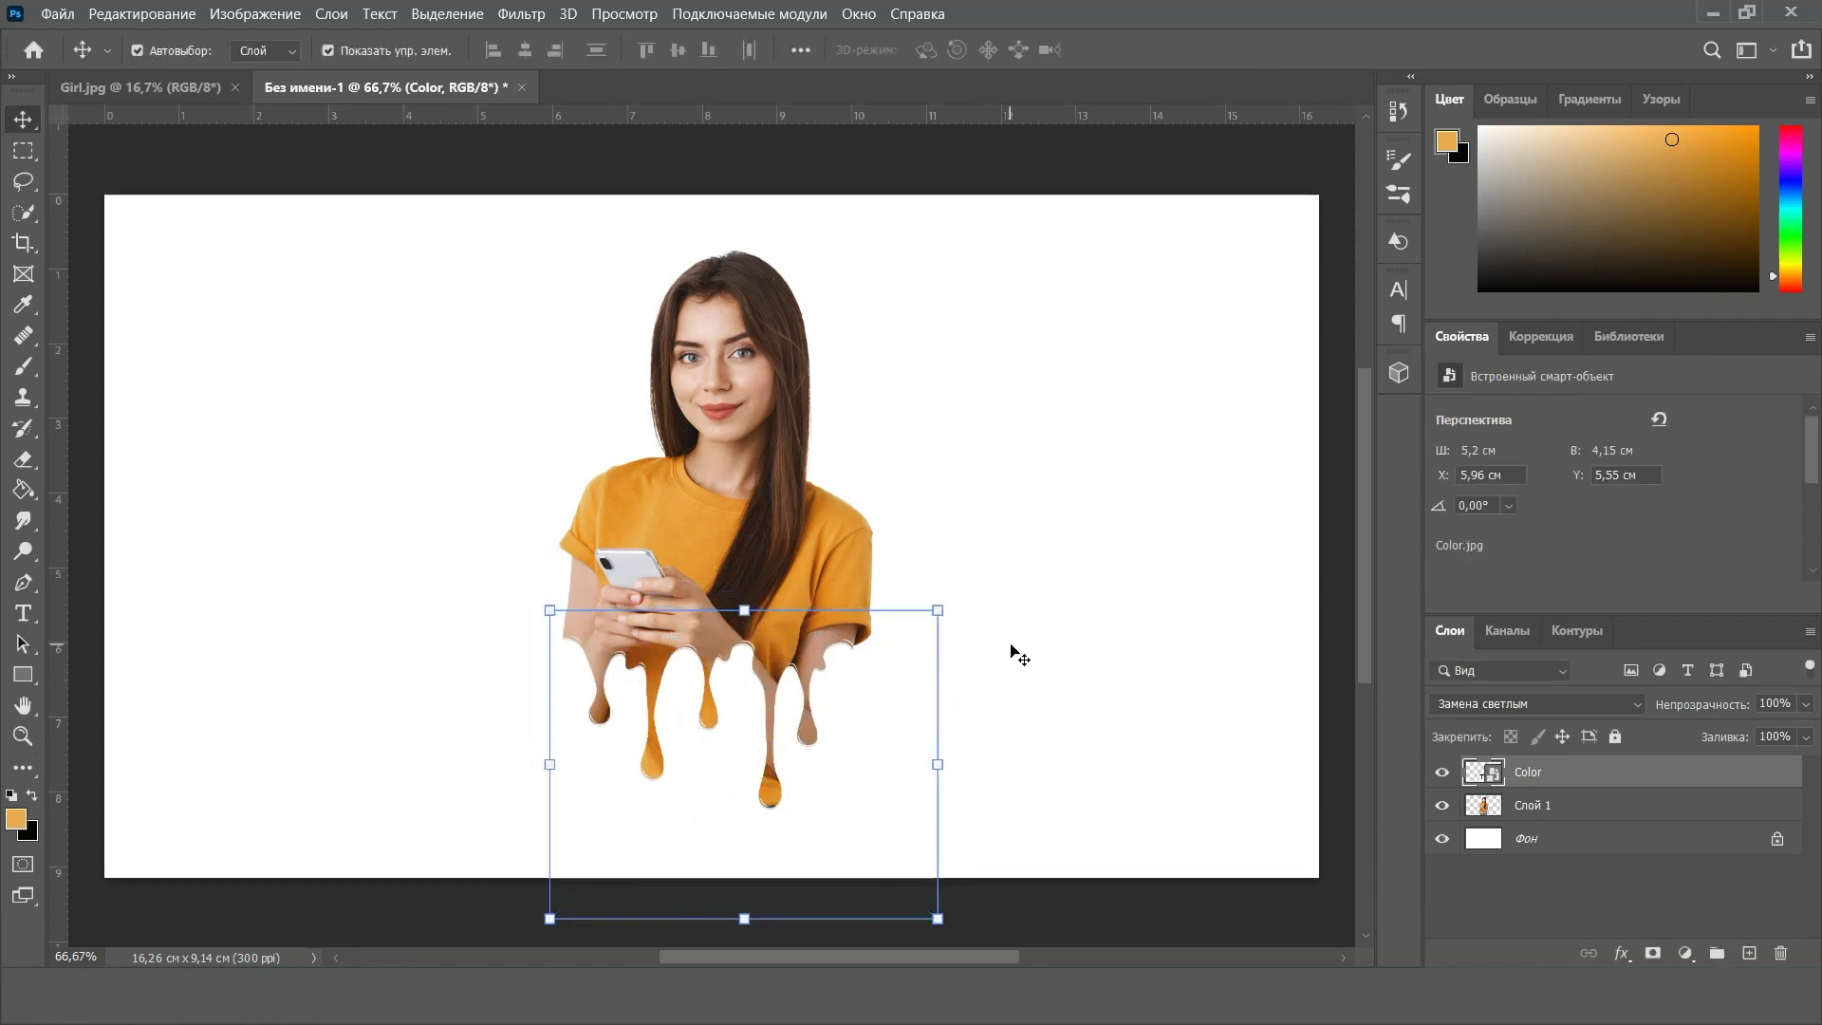
shift+click(726, 507)
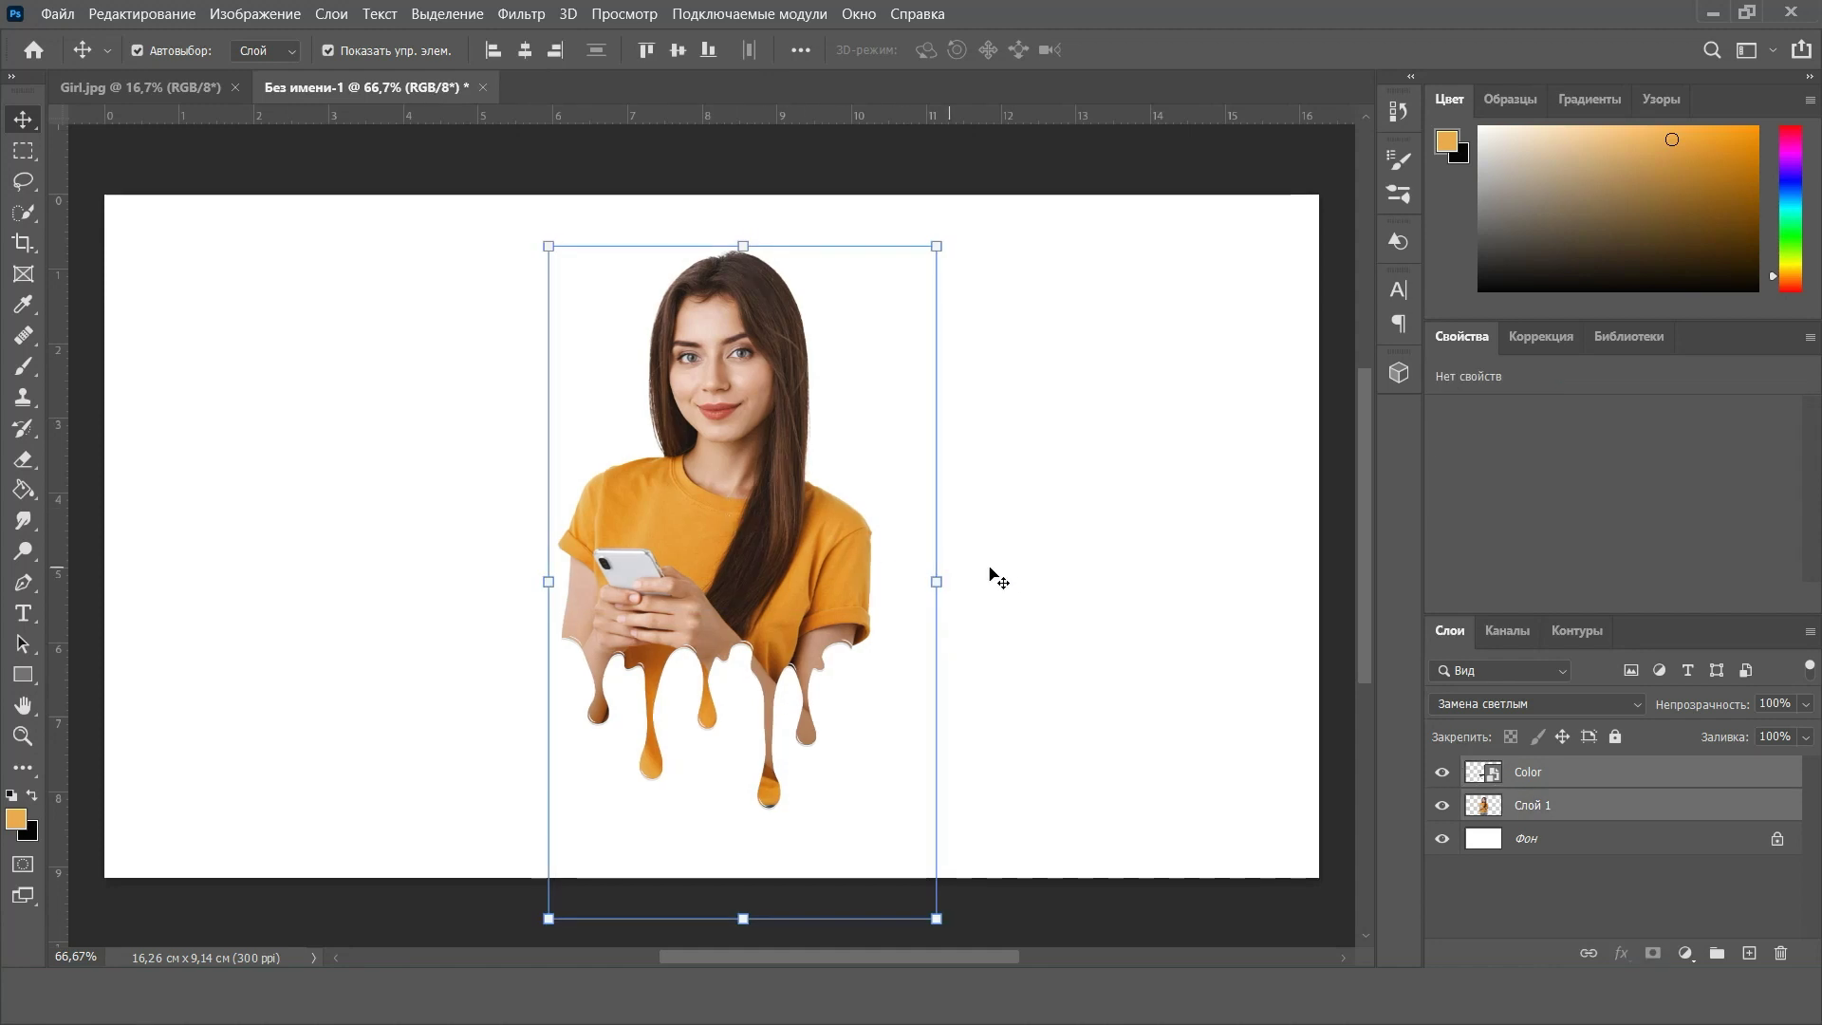
click(1023, 546)
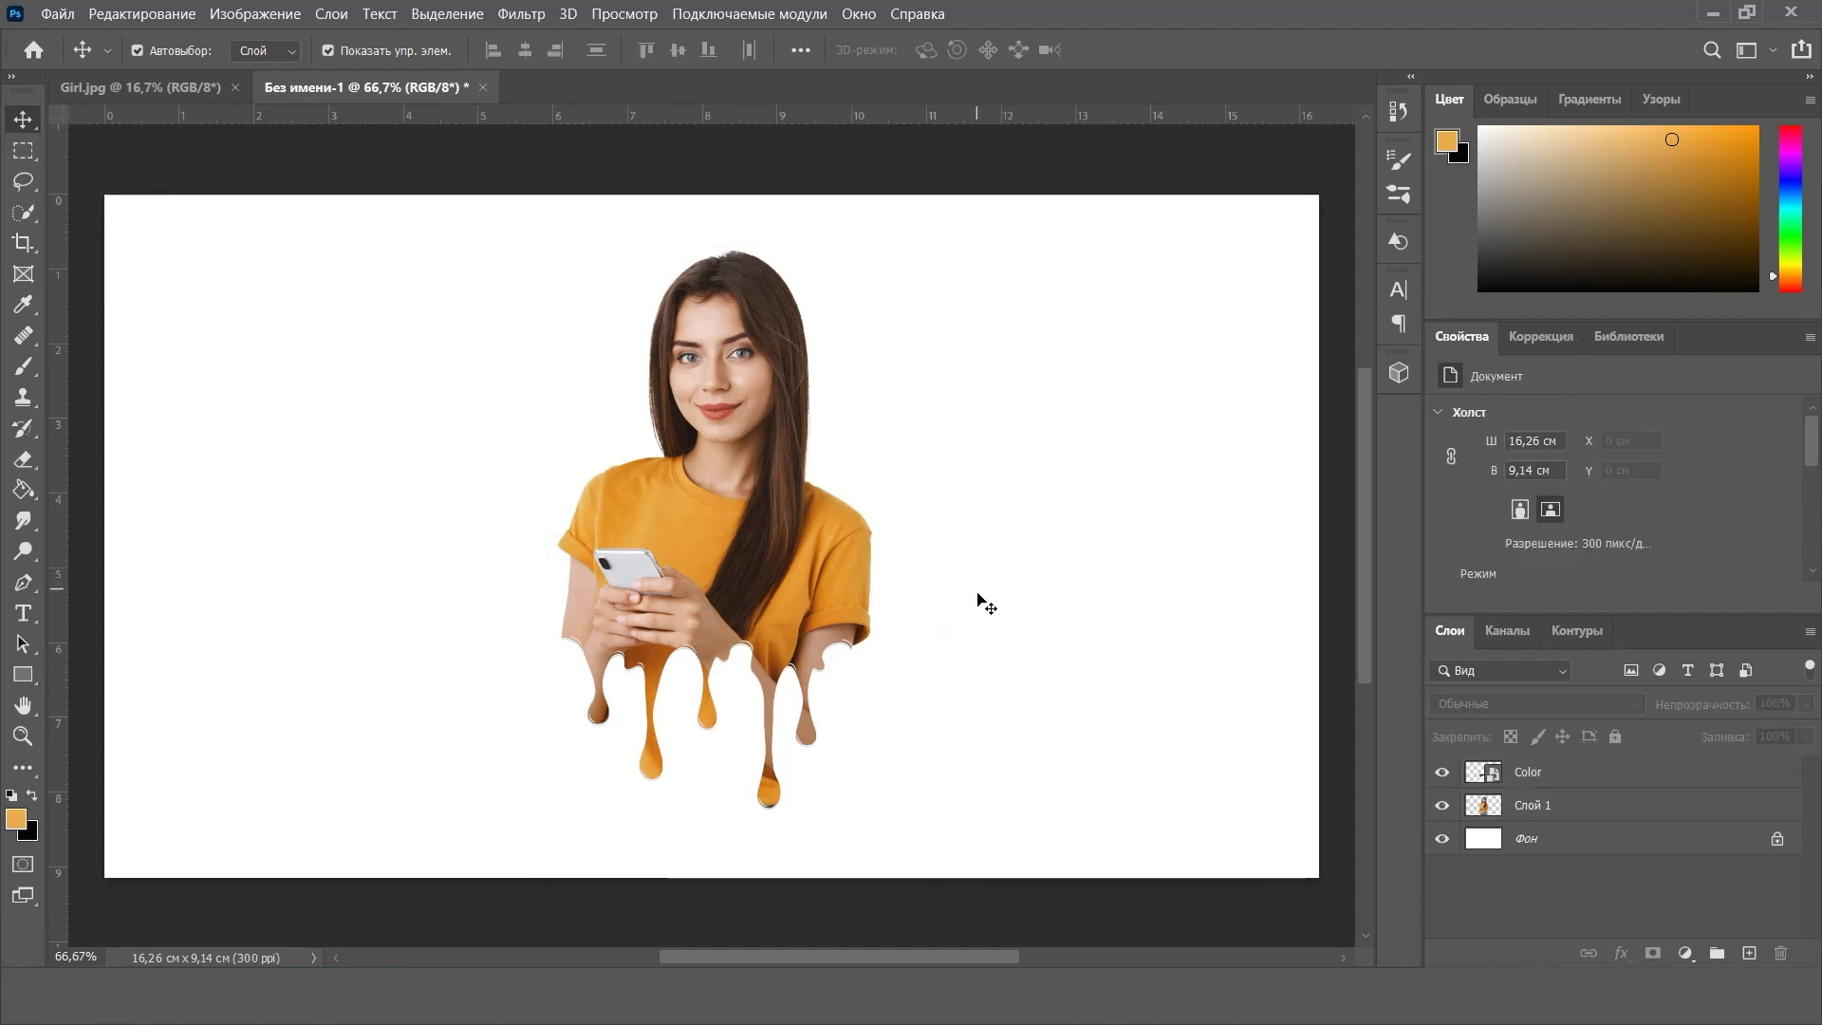
Open Bacg.jpg as a new document, keeping its embedded colour profile
key(alt+Tab)
click(690, 560)
drag(678, 553, 669, 84)
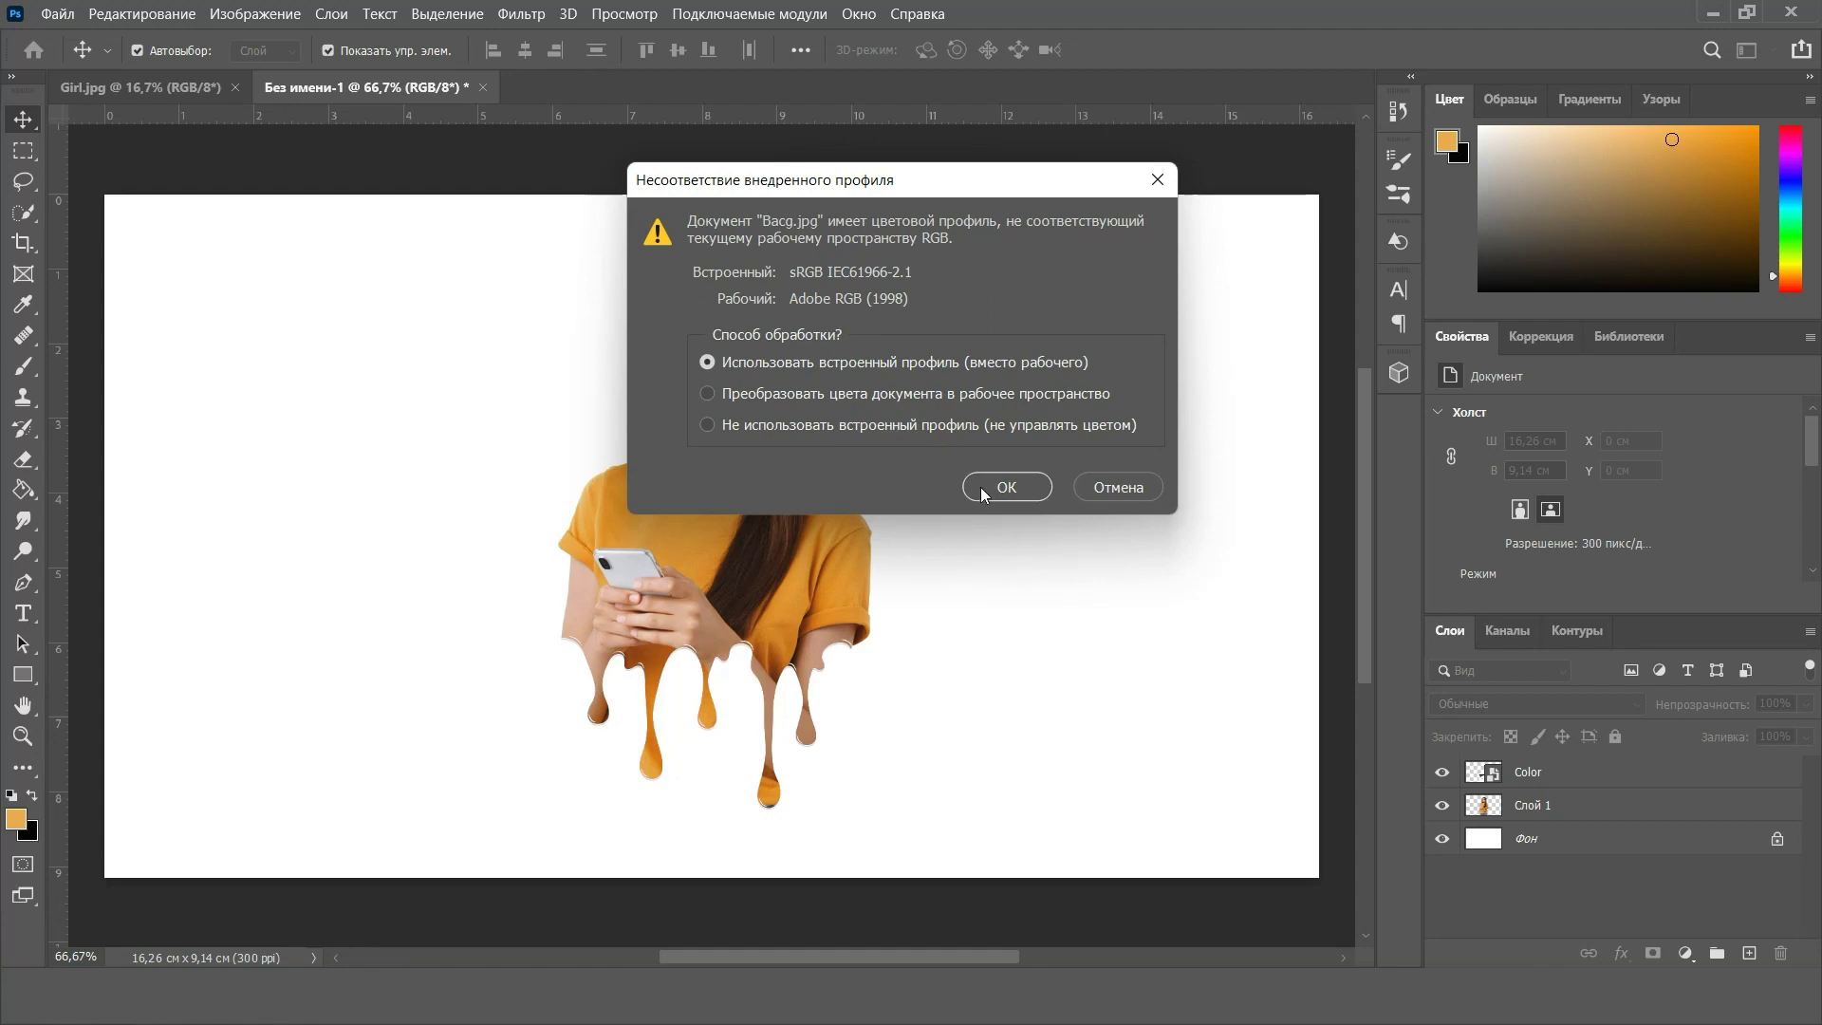
click(982, 487)
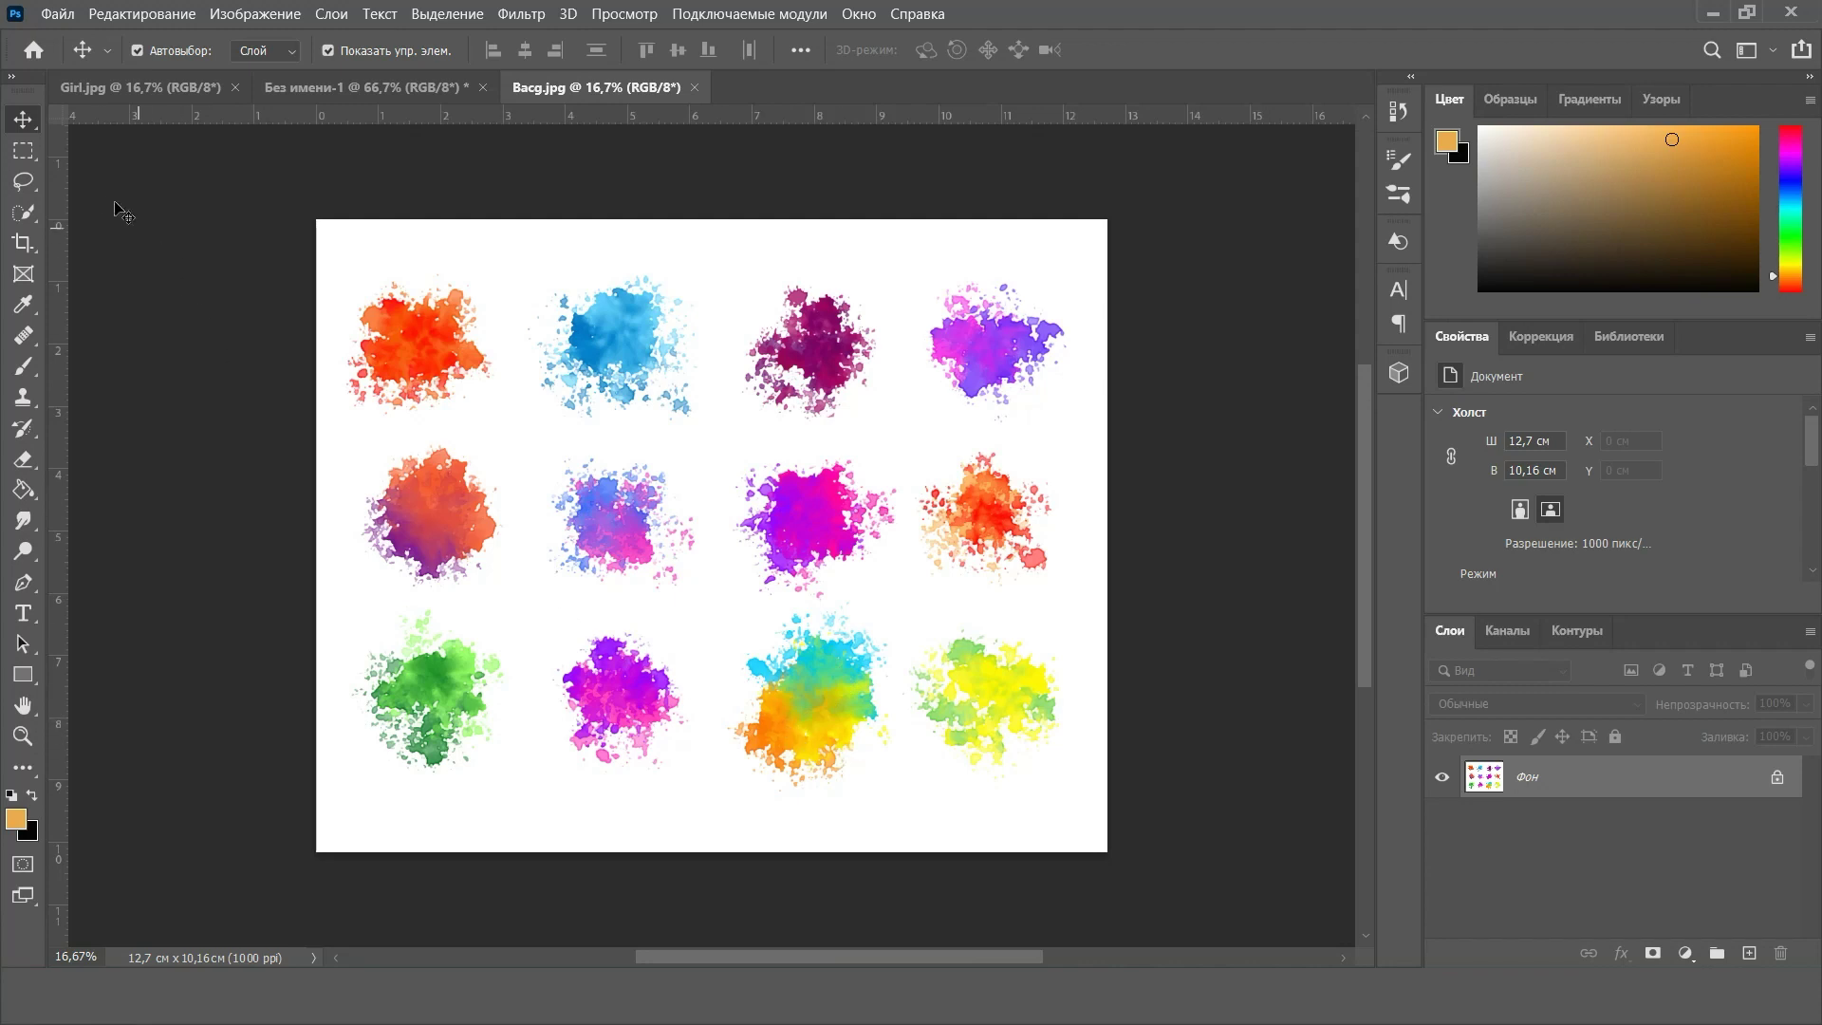
Select the multicolour paint splash with Quick Selection and copy it
click(24, 183)
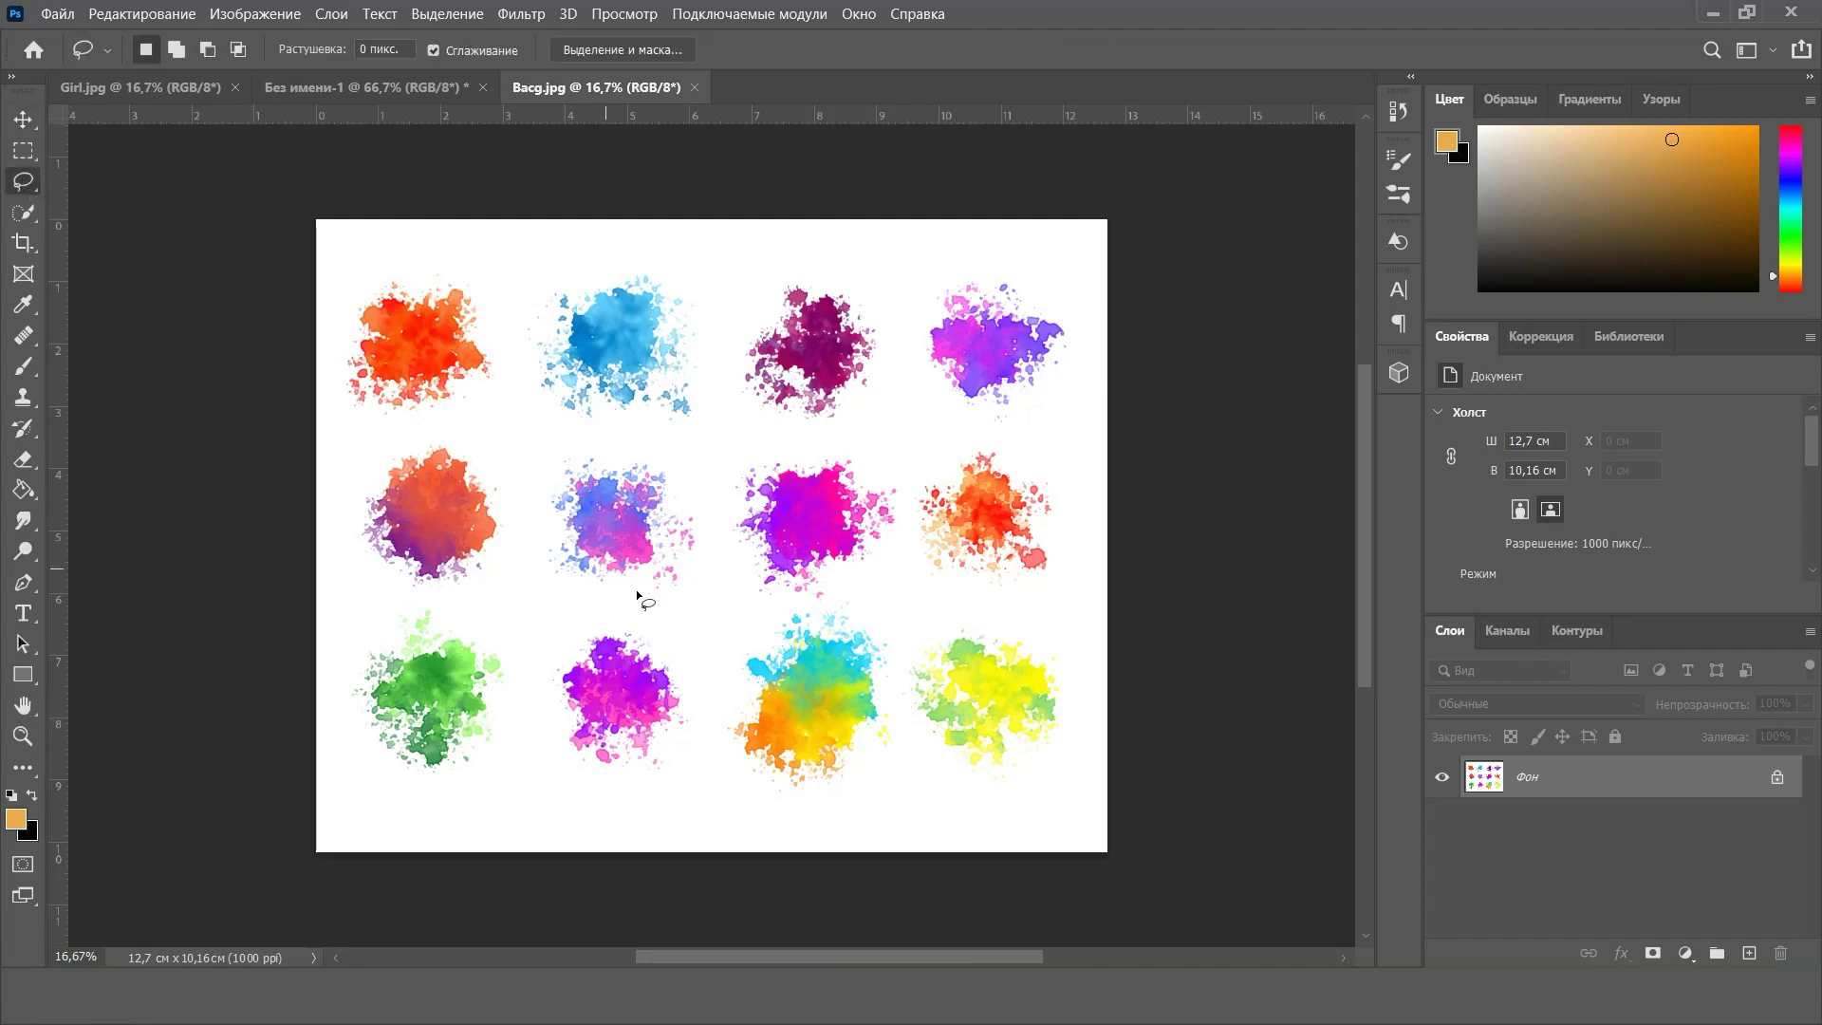
scroll(813, 723, up, 2)
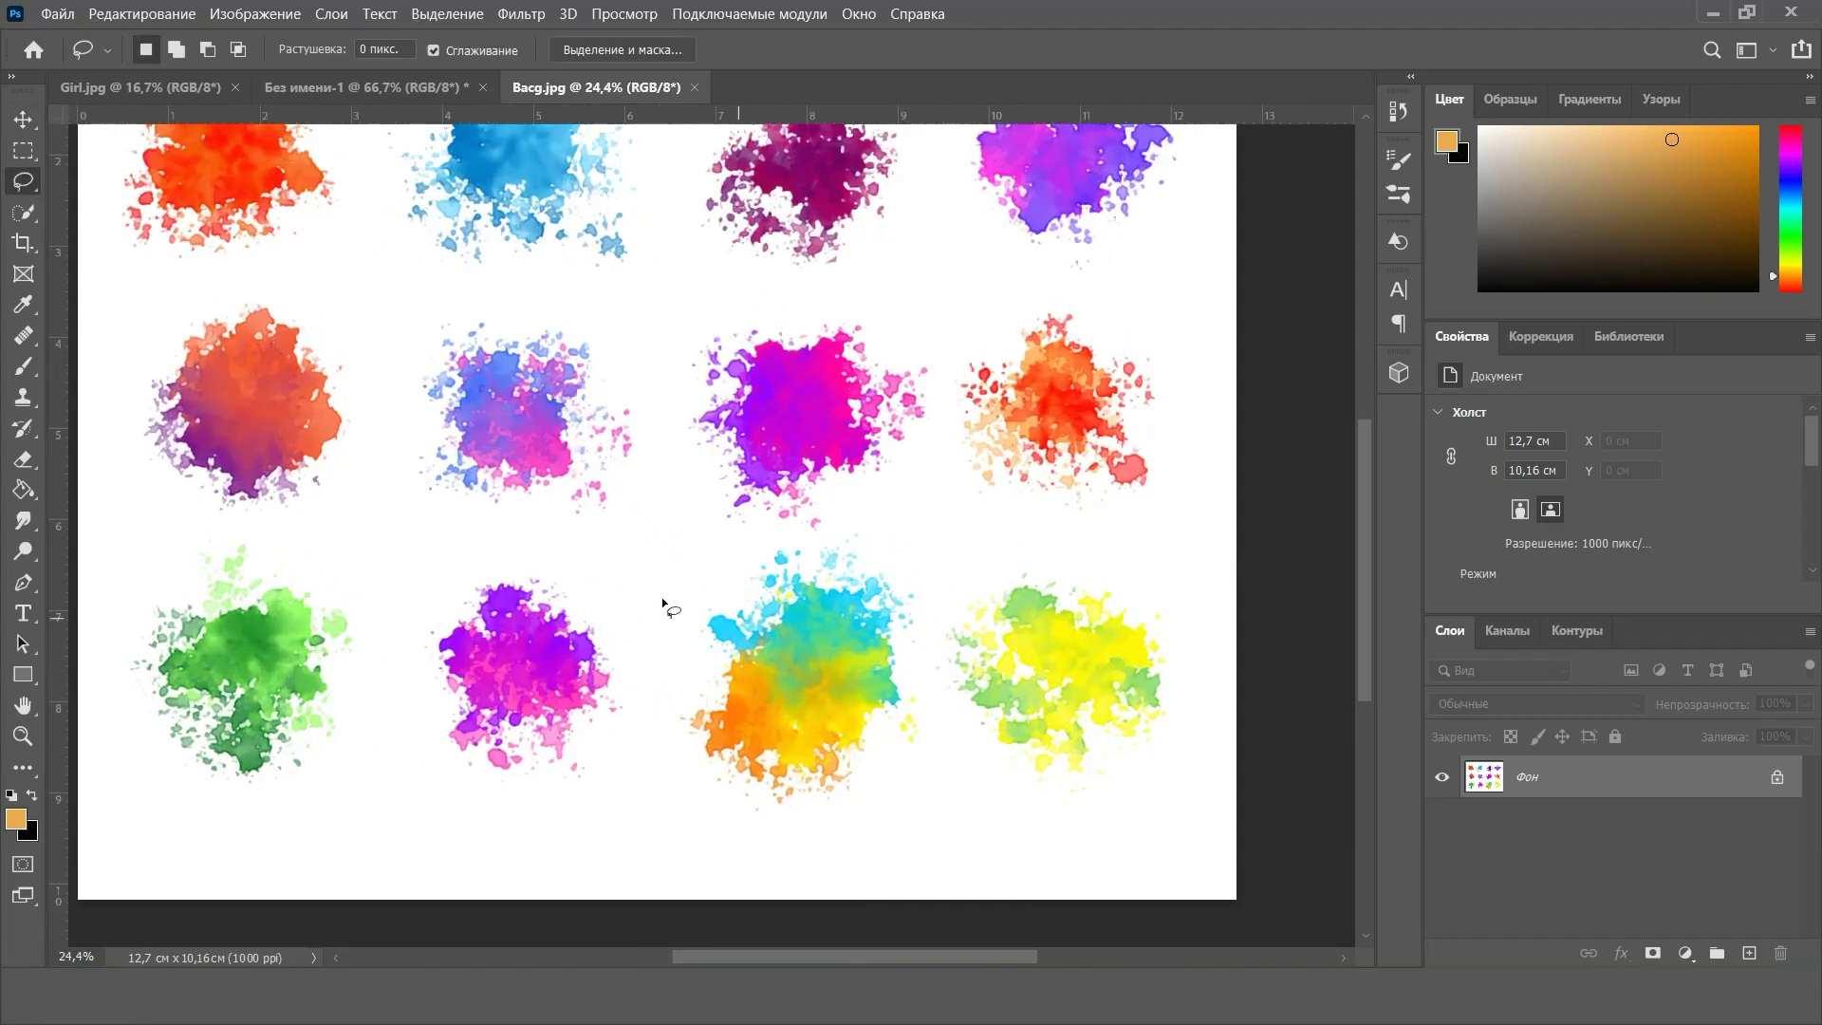
drag(31, 220, 112, 220)
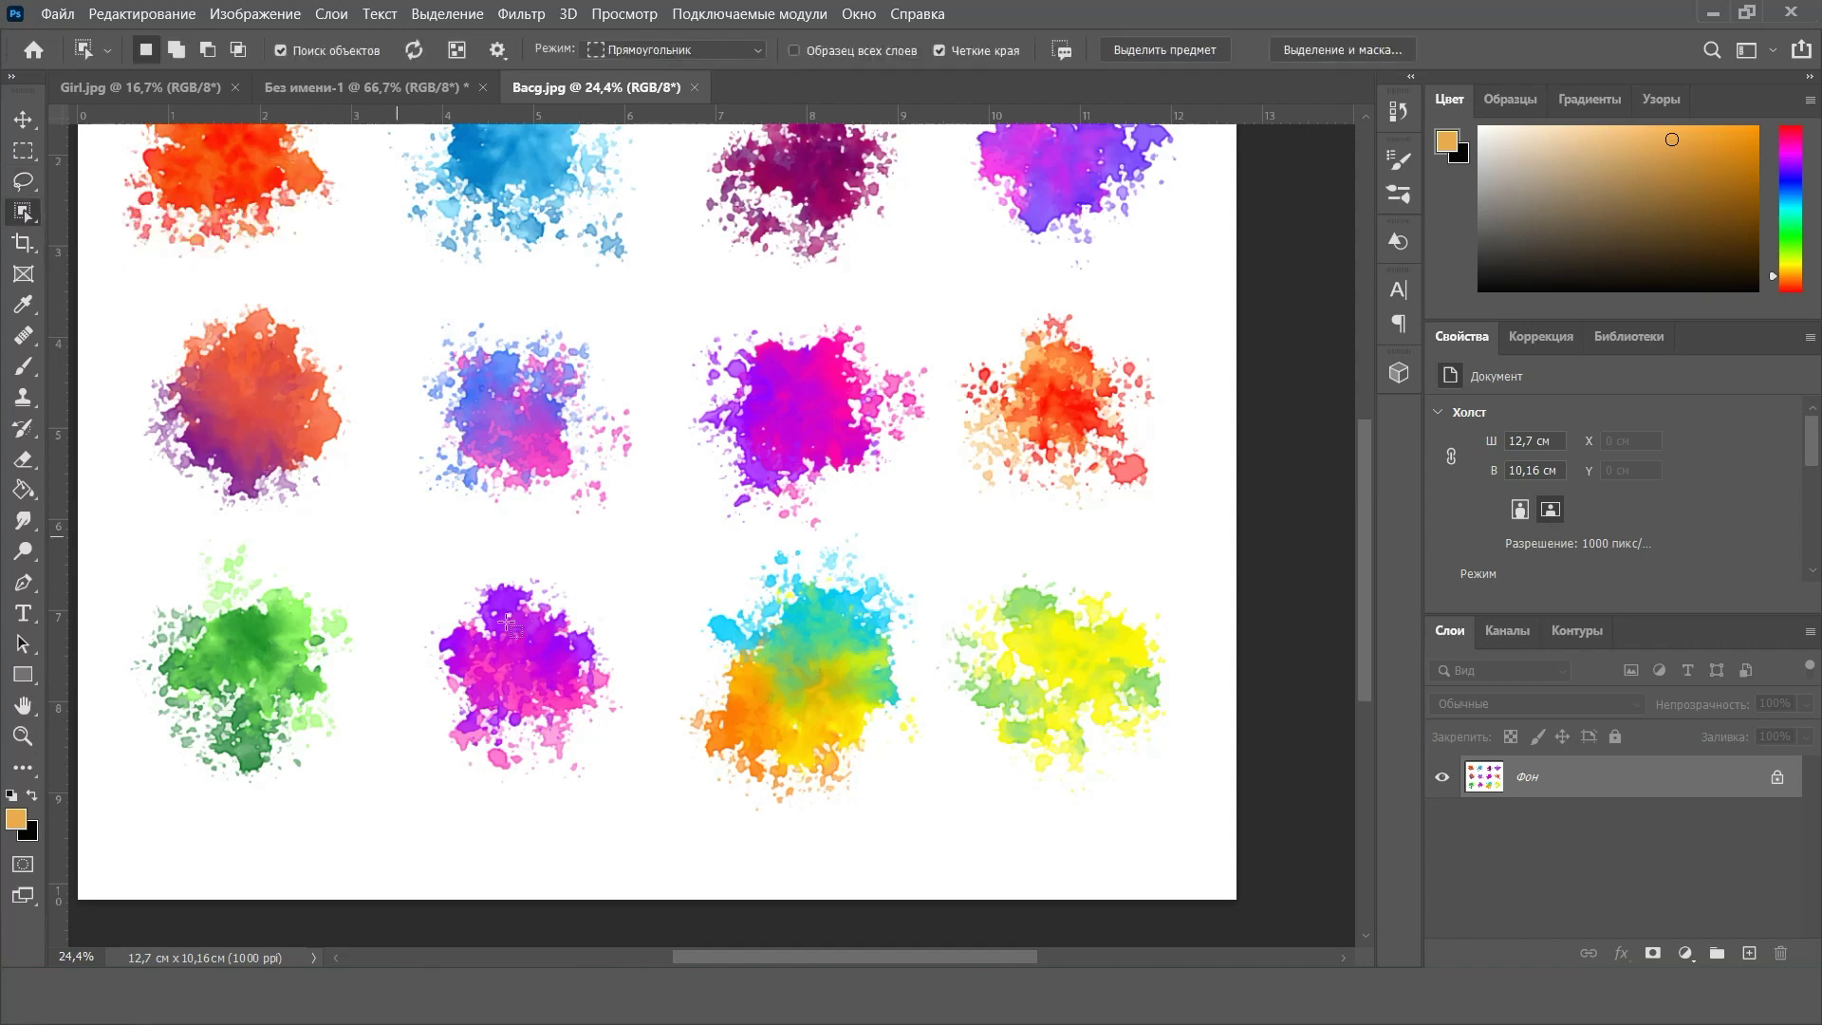
click(811, 682)
key(ctrl+c)
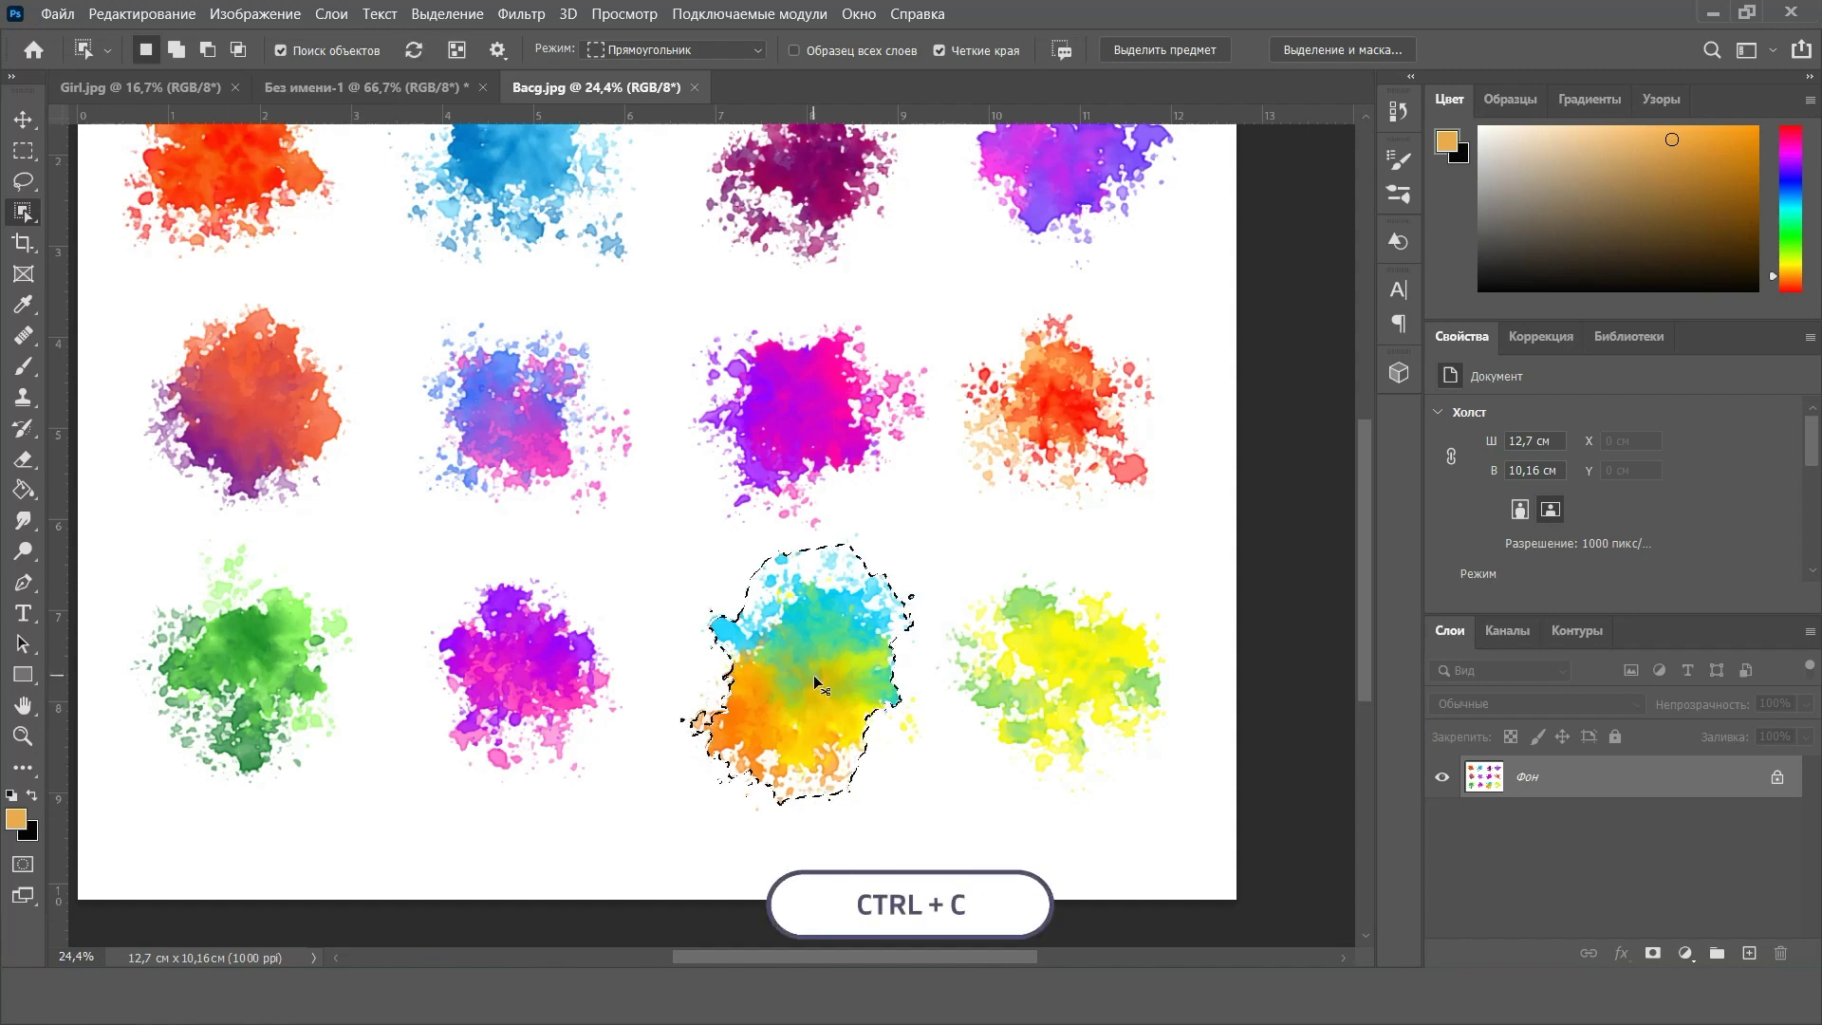
click(359, 84)
Paste the splash, shrink it to about half size, and move its layer beneath the woman
key(ctrl+v)
key(ctrl+v)
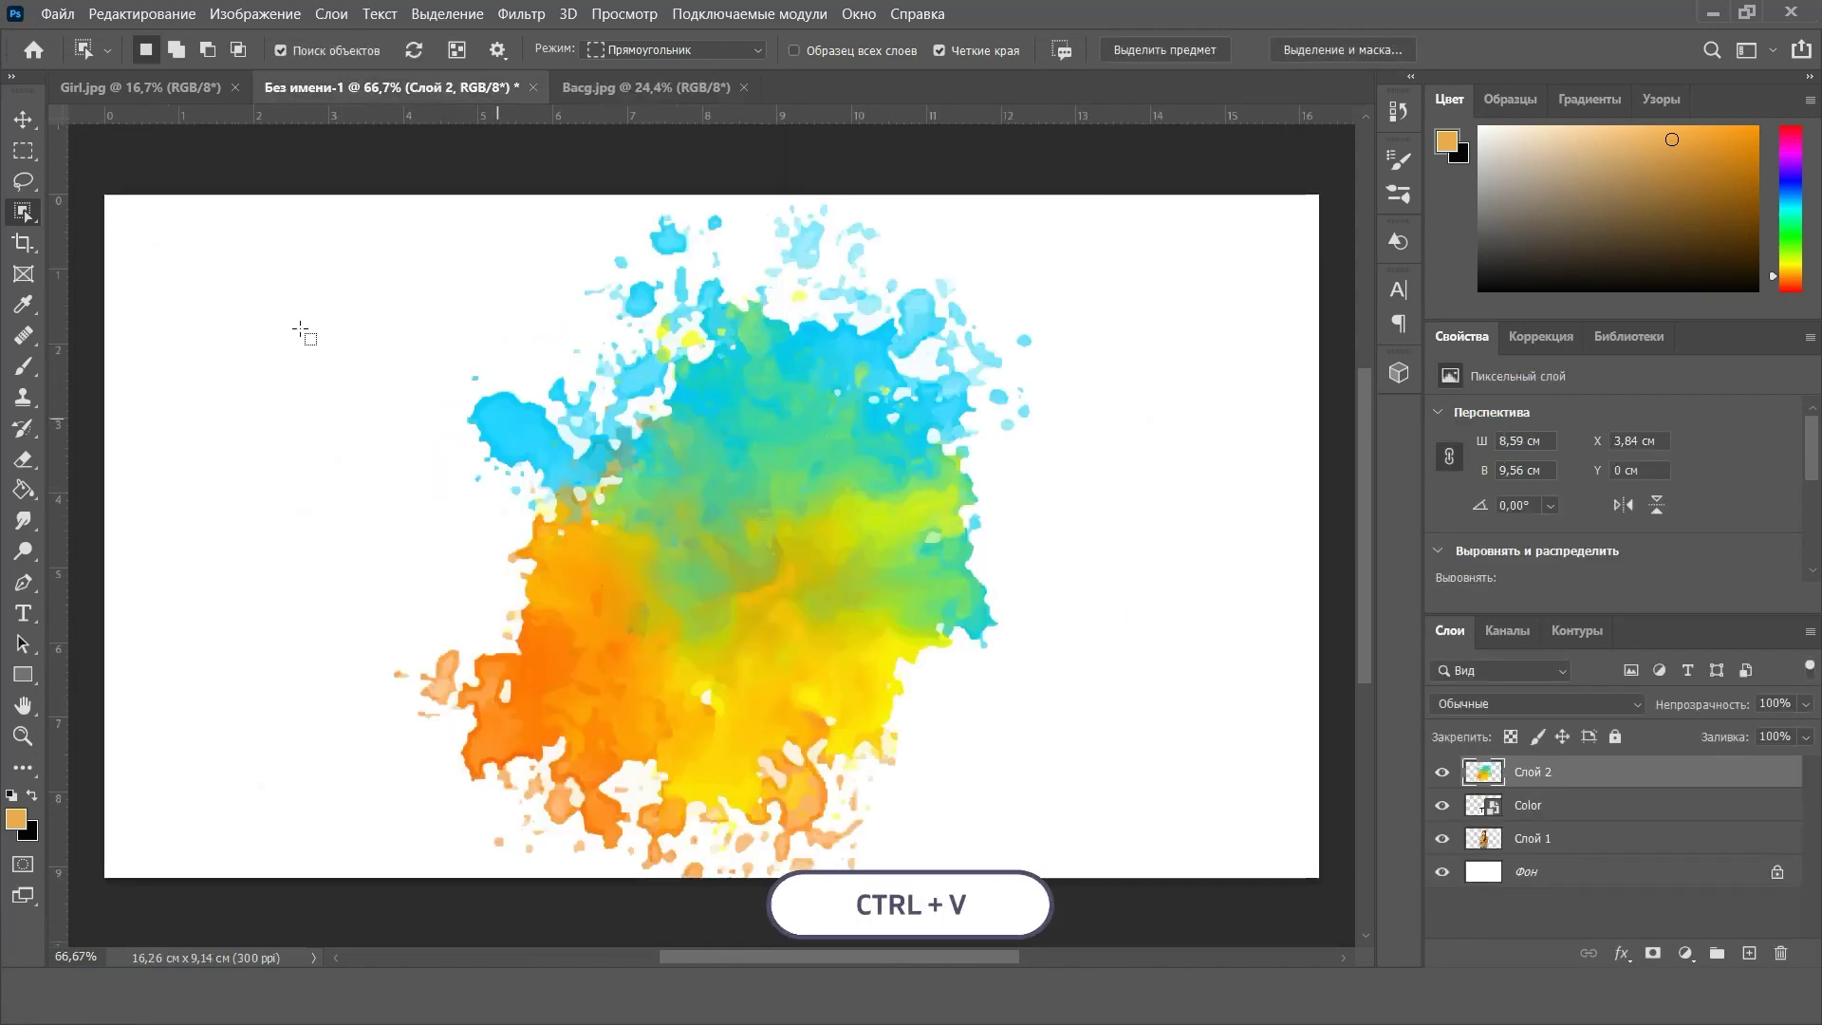
key(v)
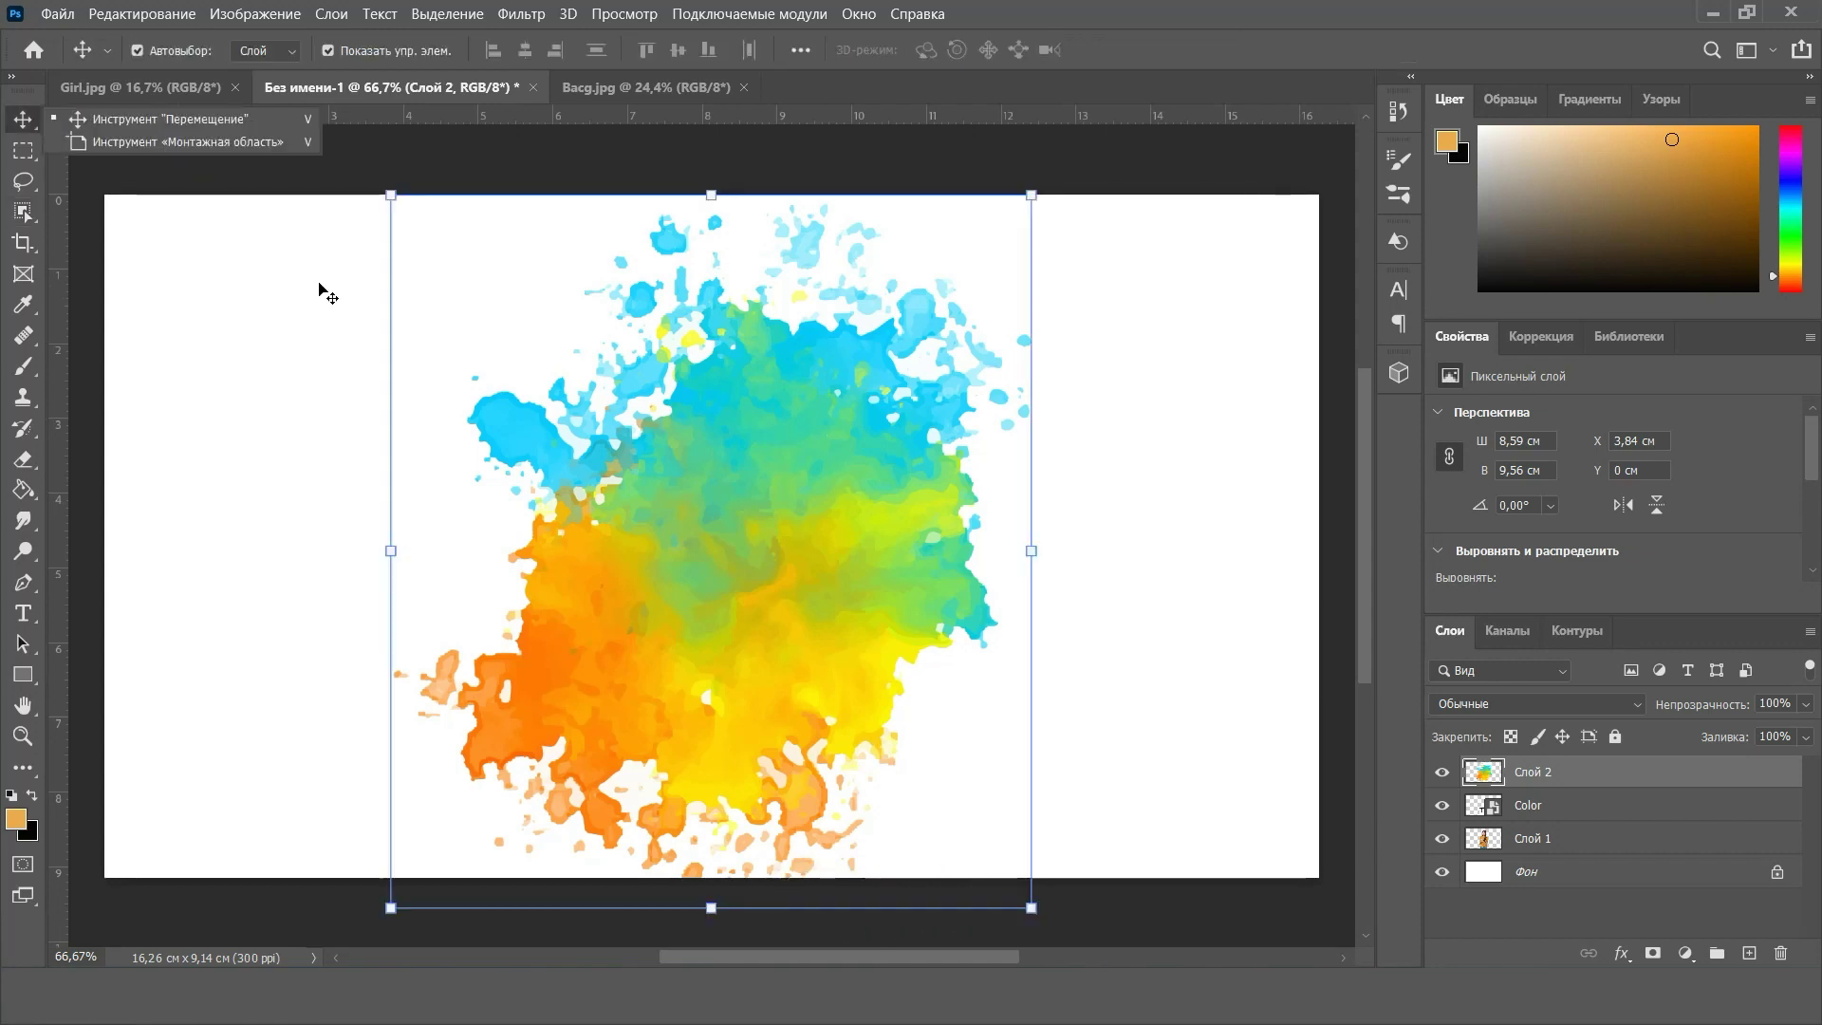
drag(1032, 197, 736, 524)
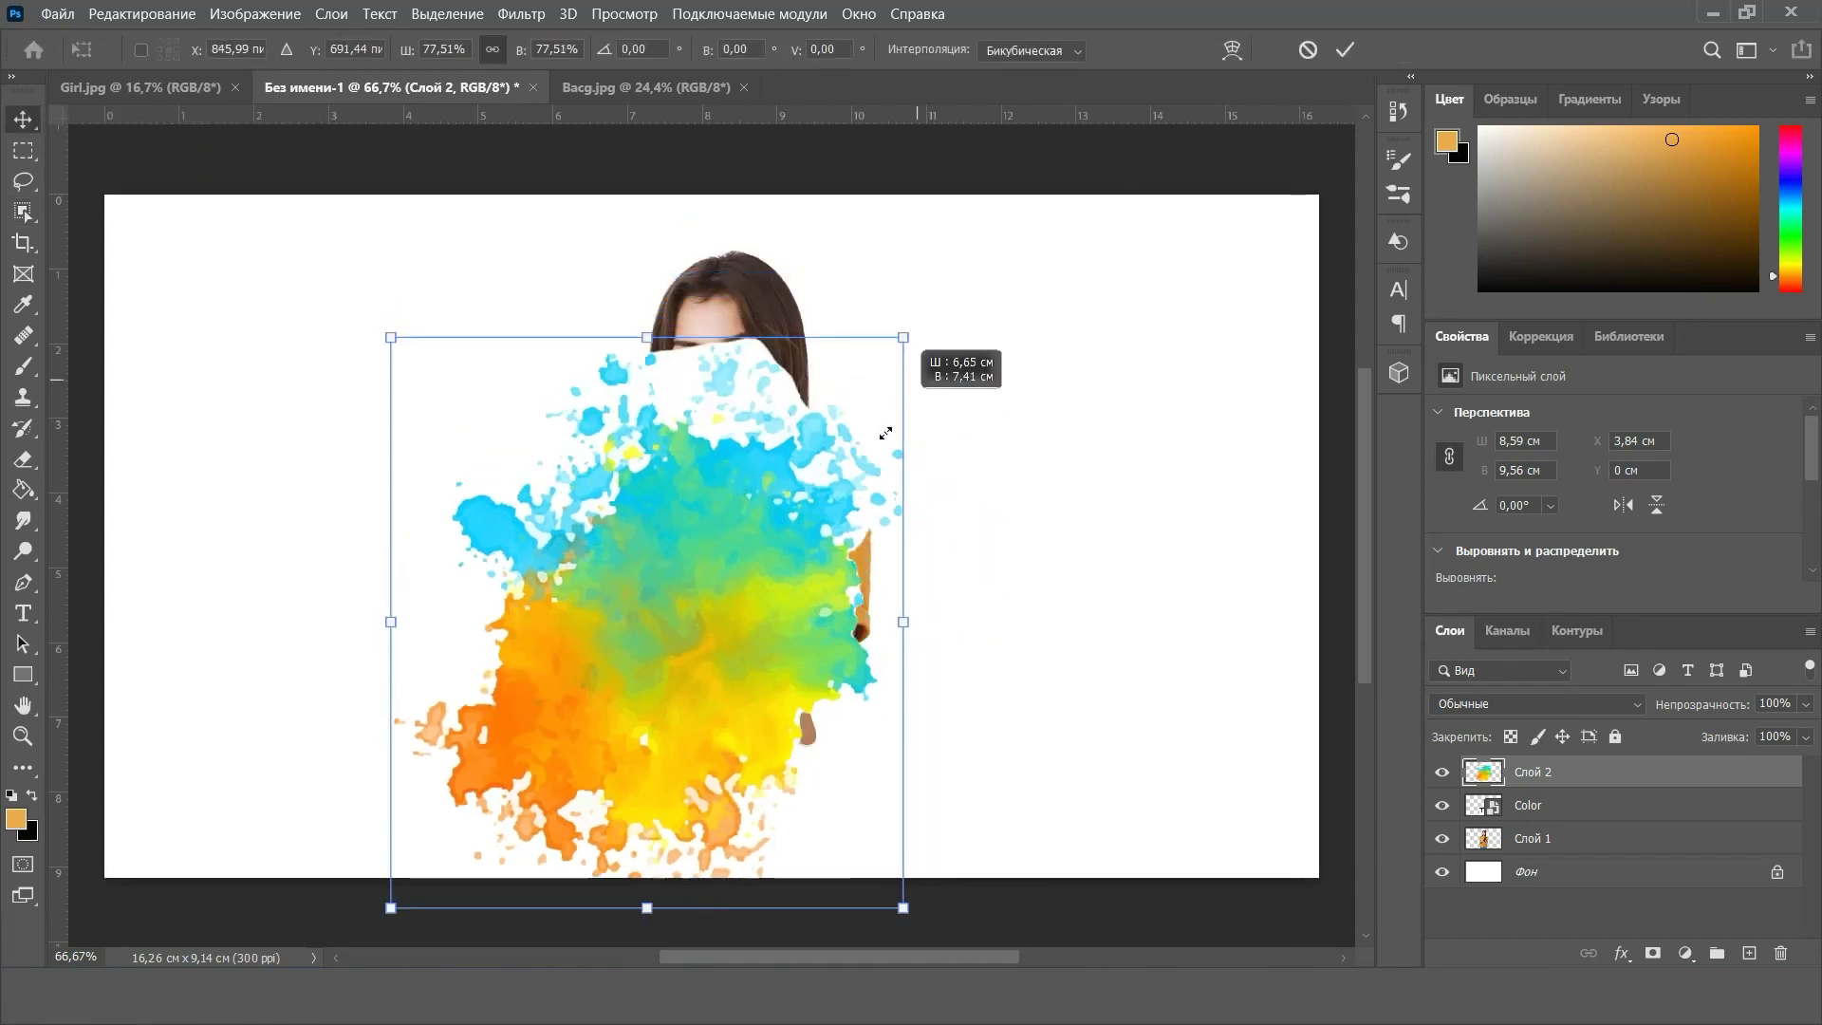
drag(628, 635, 772, 389)
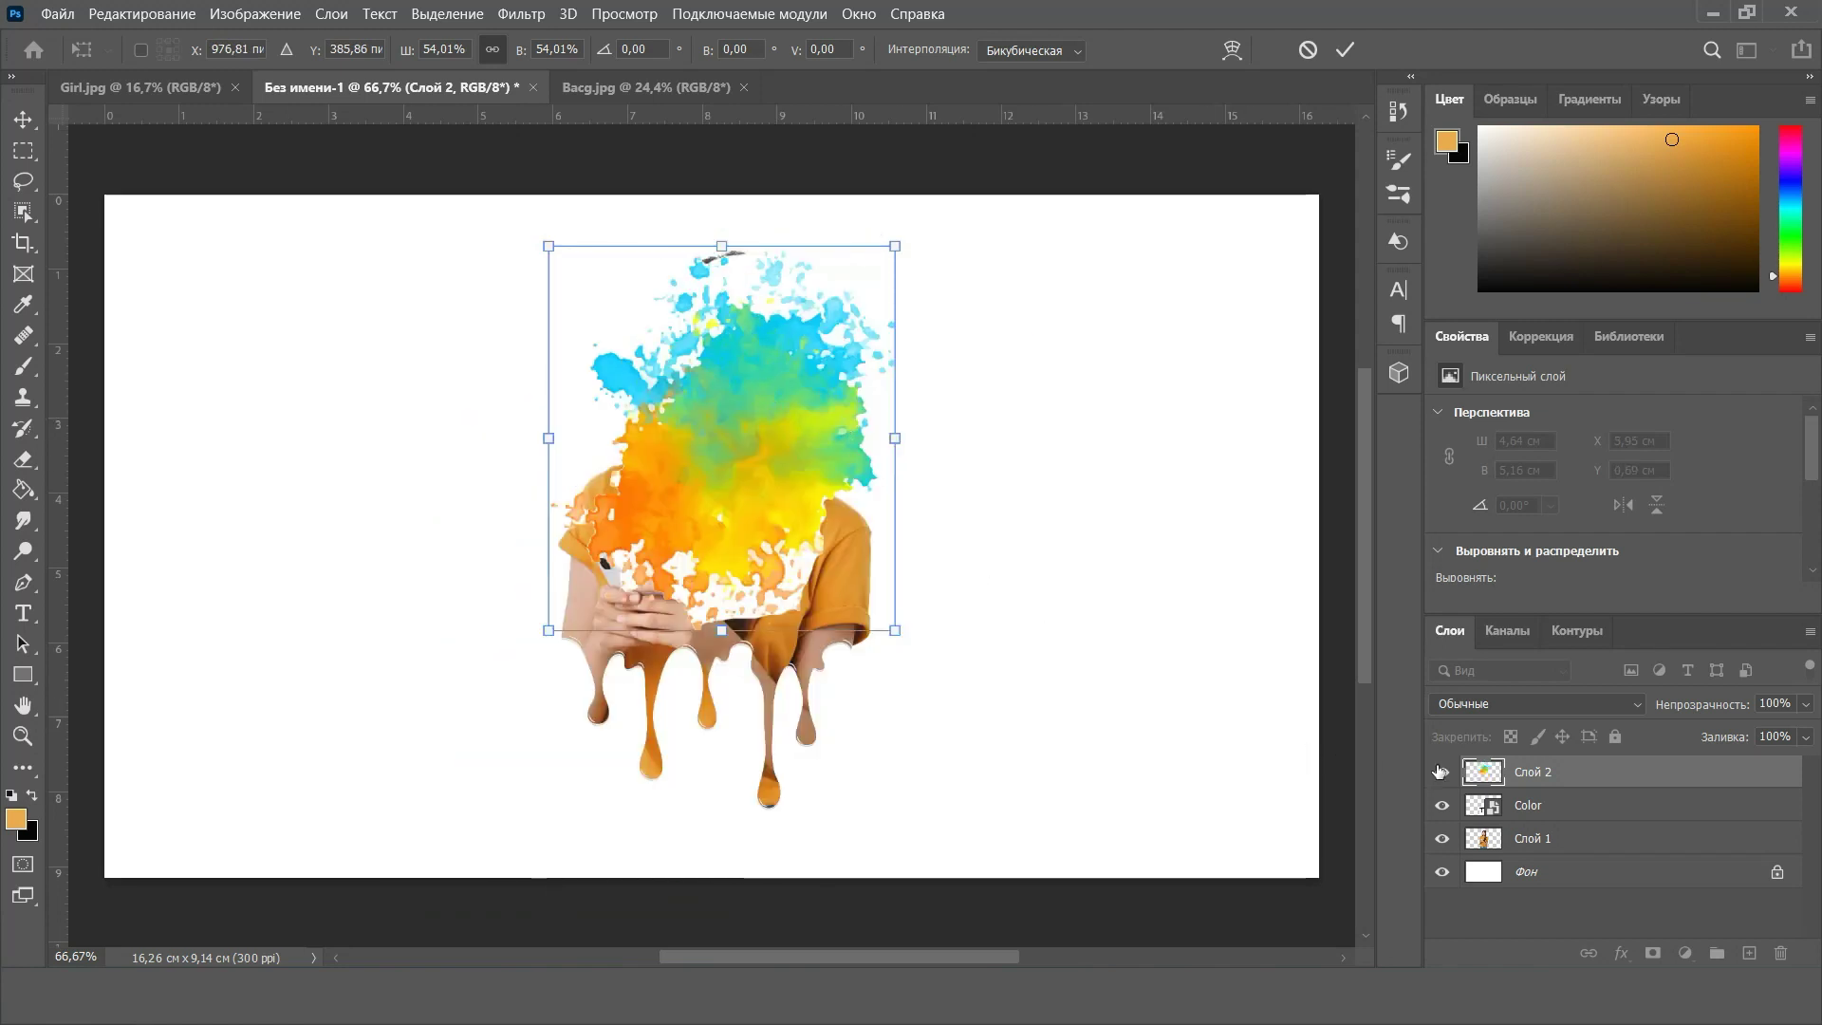
drag(1546, 773, 1537, 848)
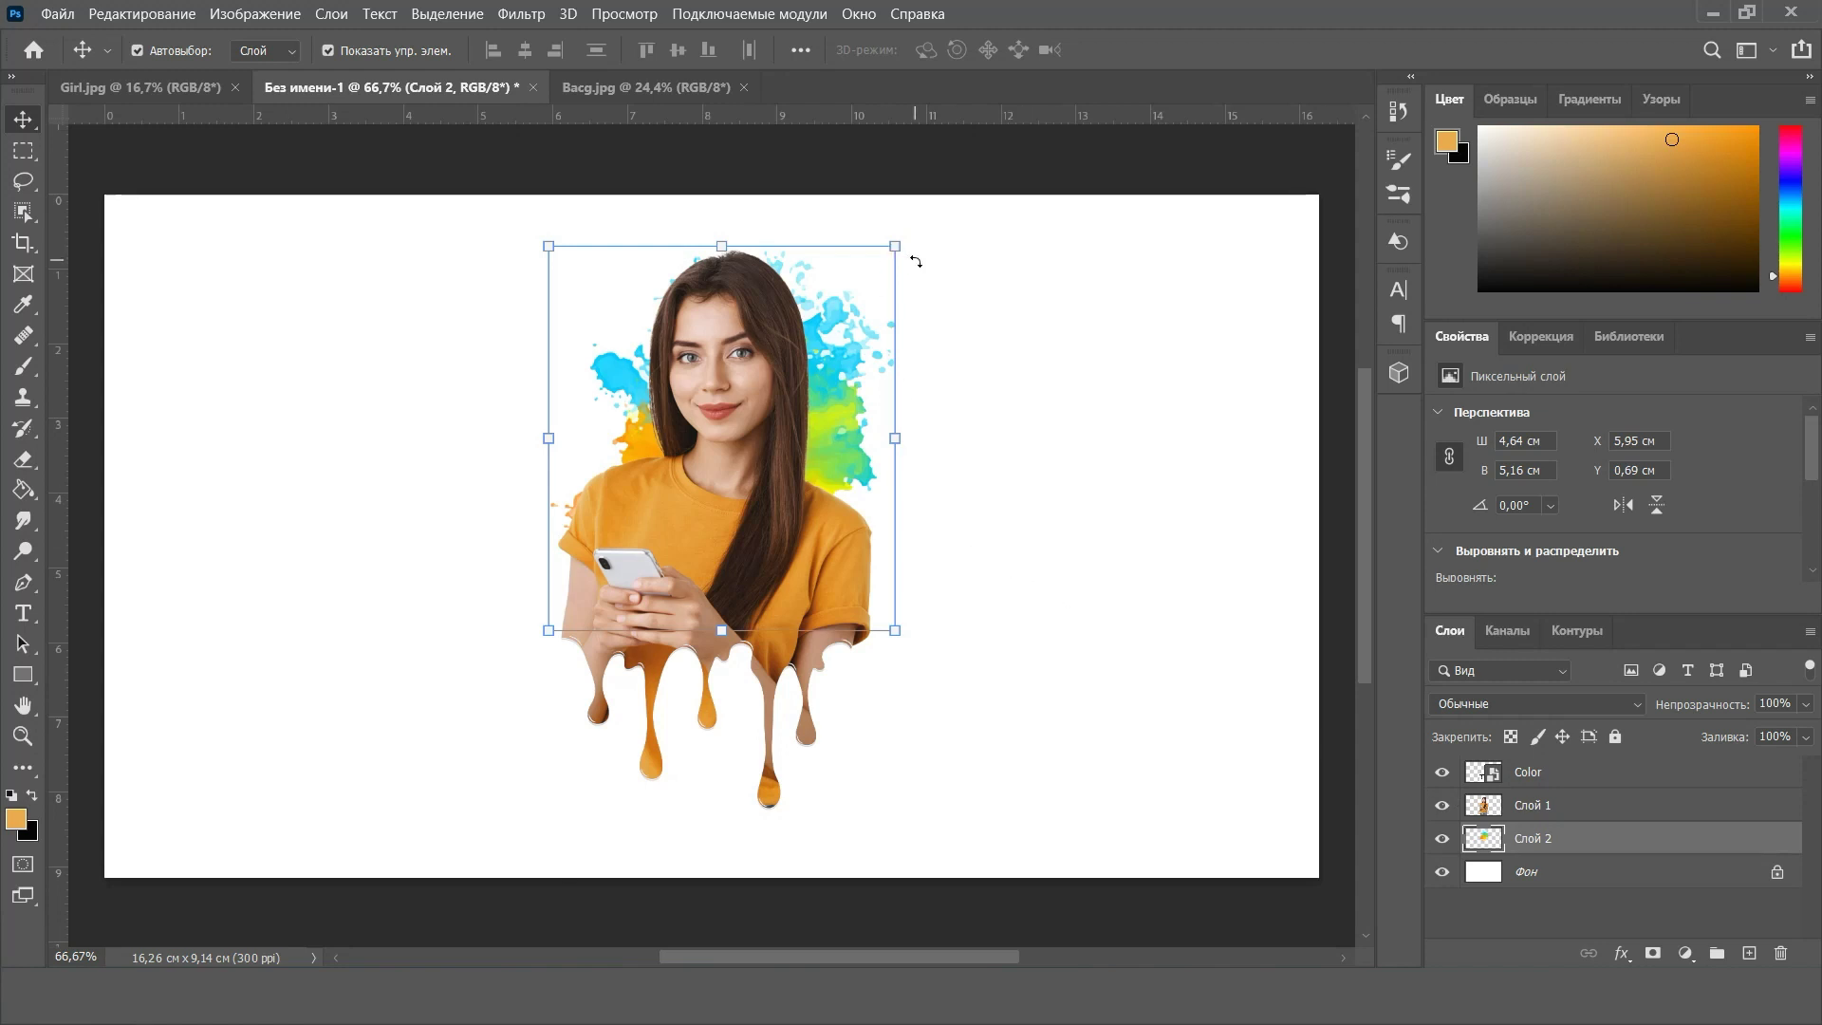
Rotate the splash about 44°, scale it to 110%, and set it behind her shoulders
drag(915, 261, 944, 347)
drag(852, 404, 839, 404)
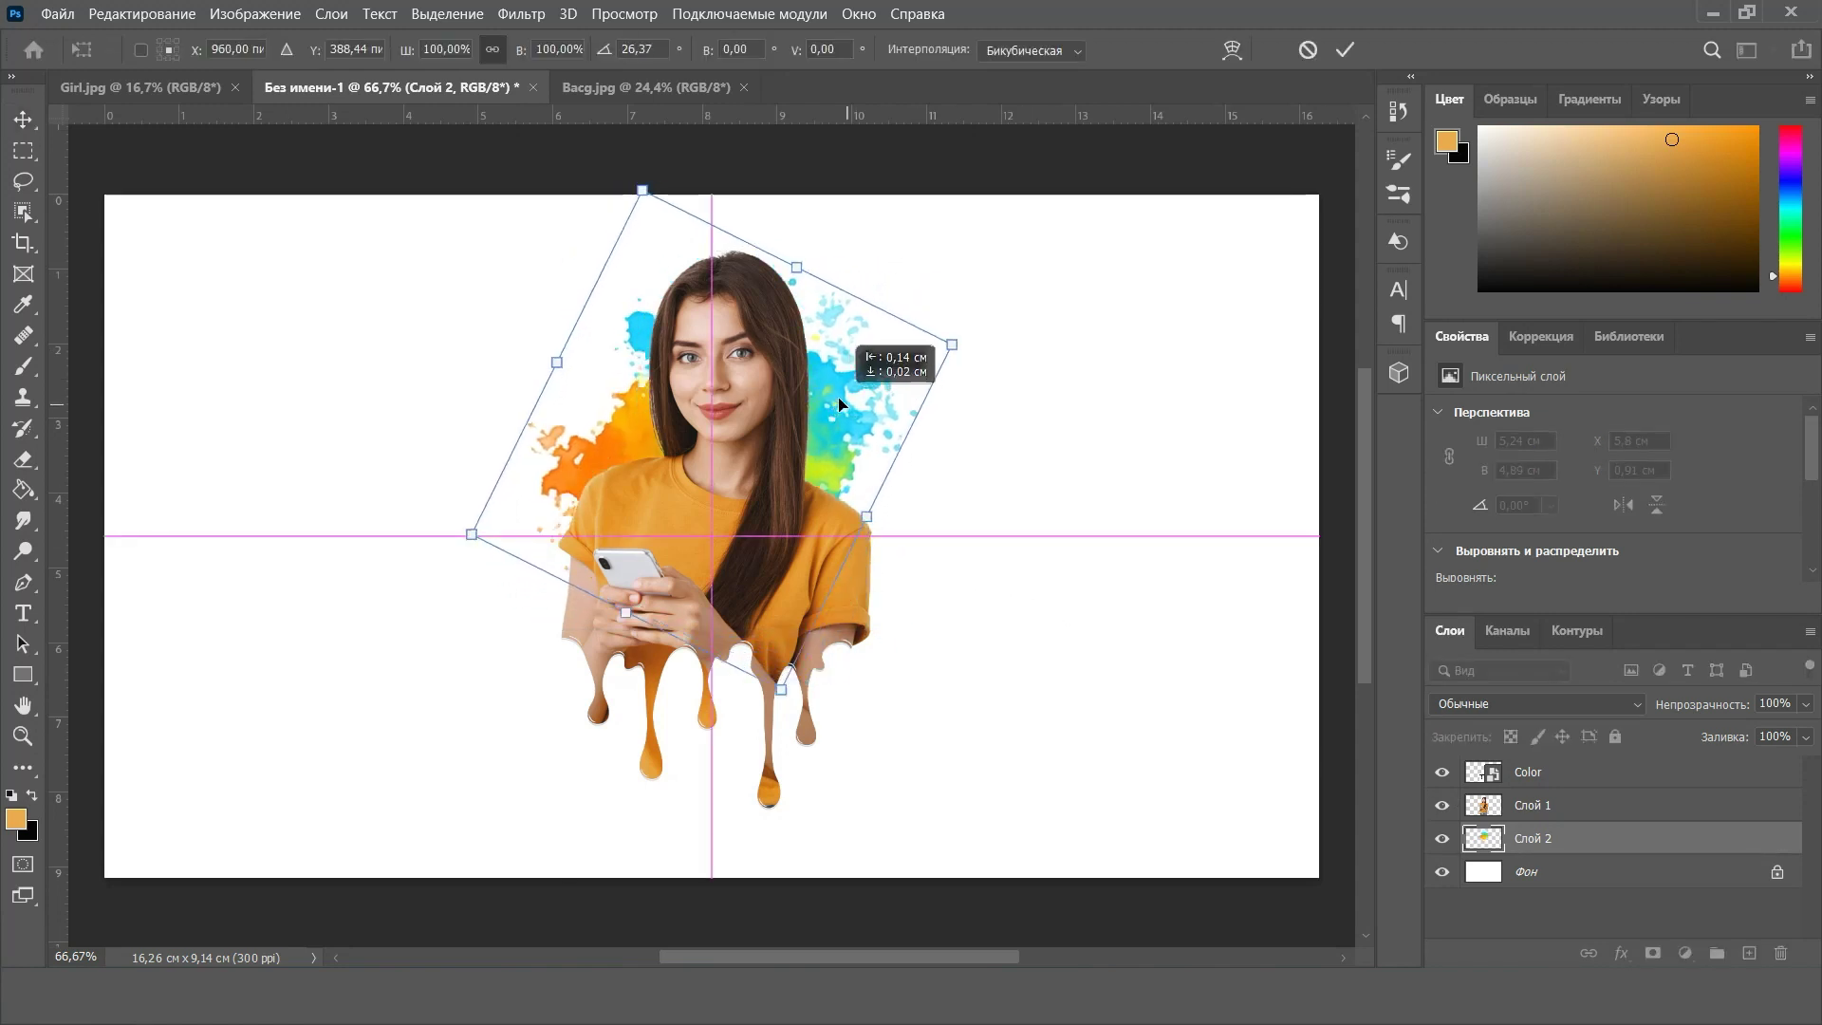
drag(952, 343, 1002, 322)
drag(816, 399, 825, 389)
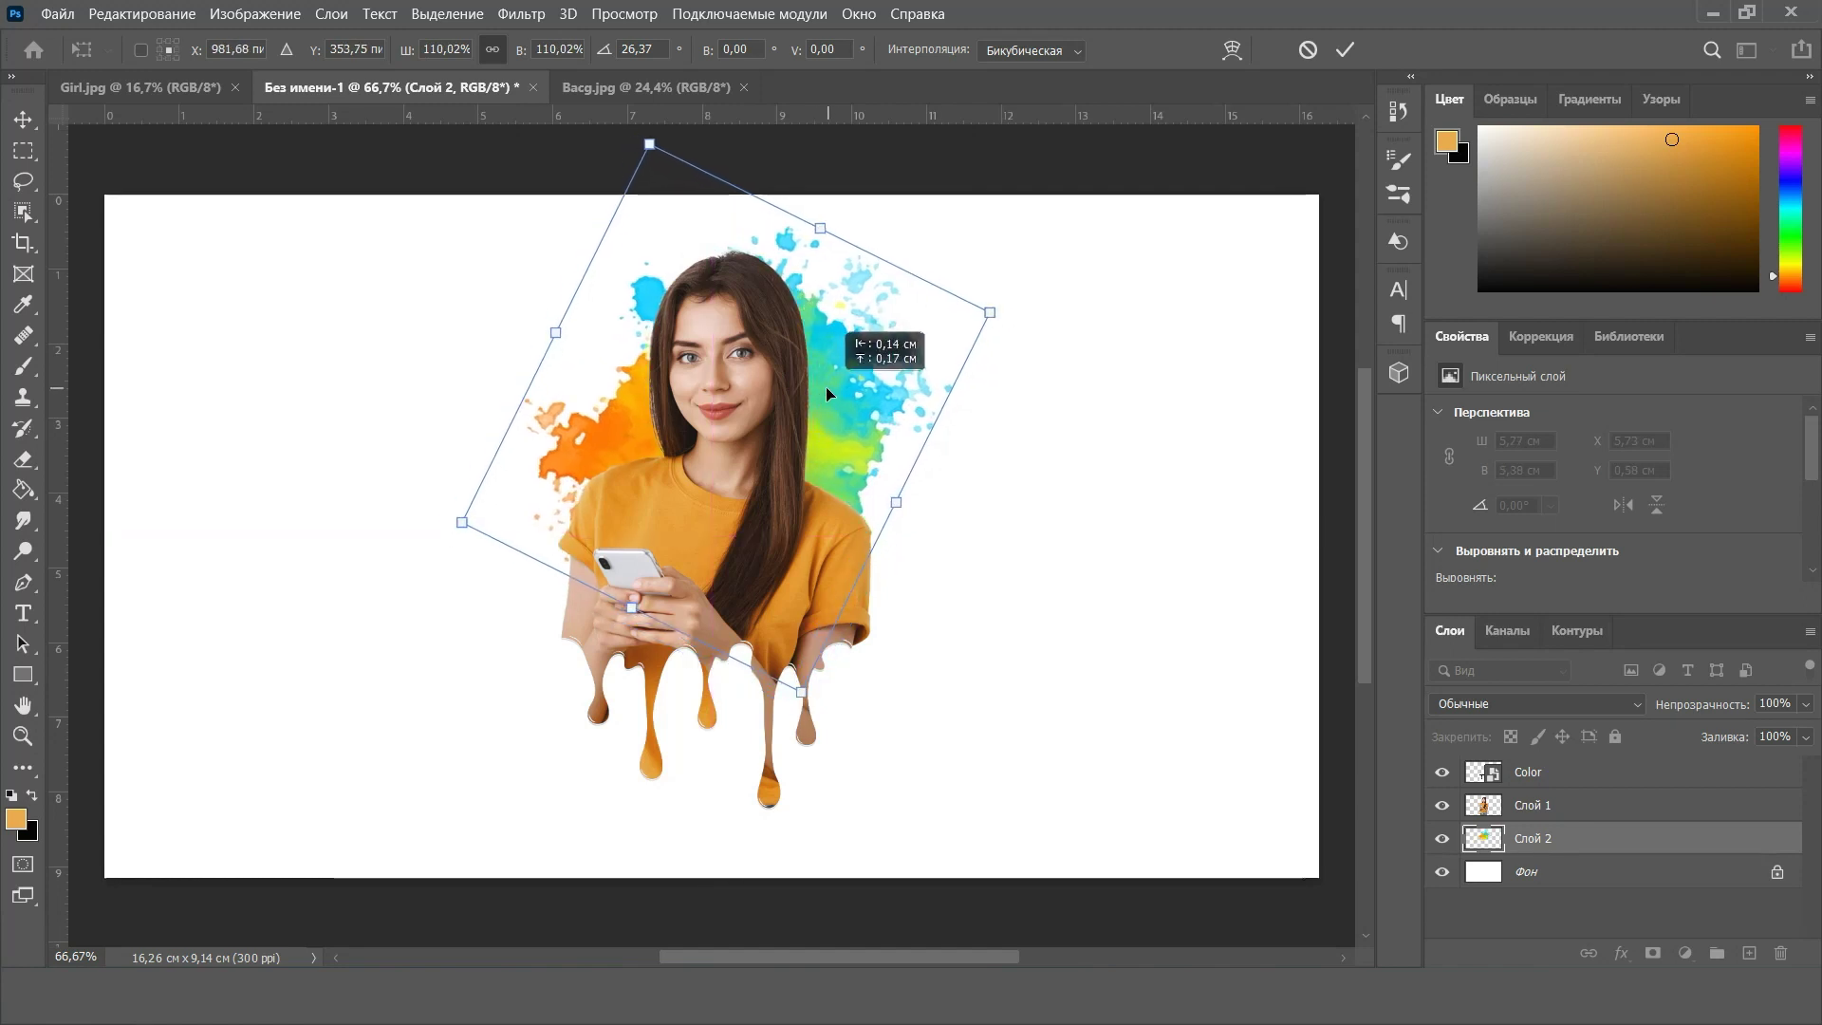
drag(826, 388, 828, 403)
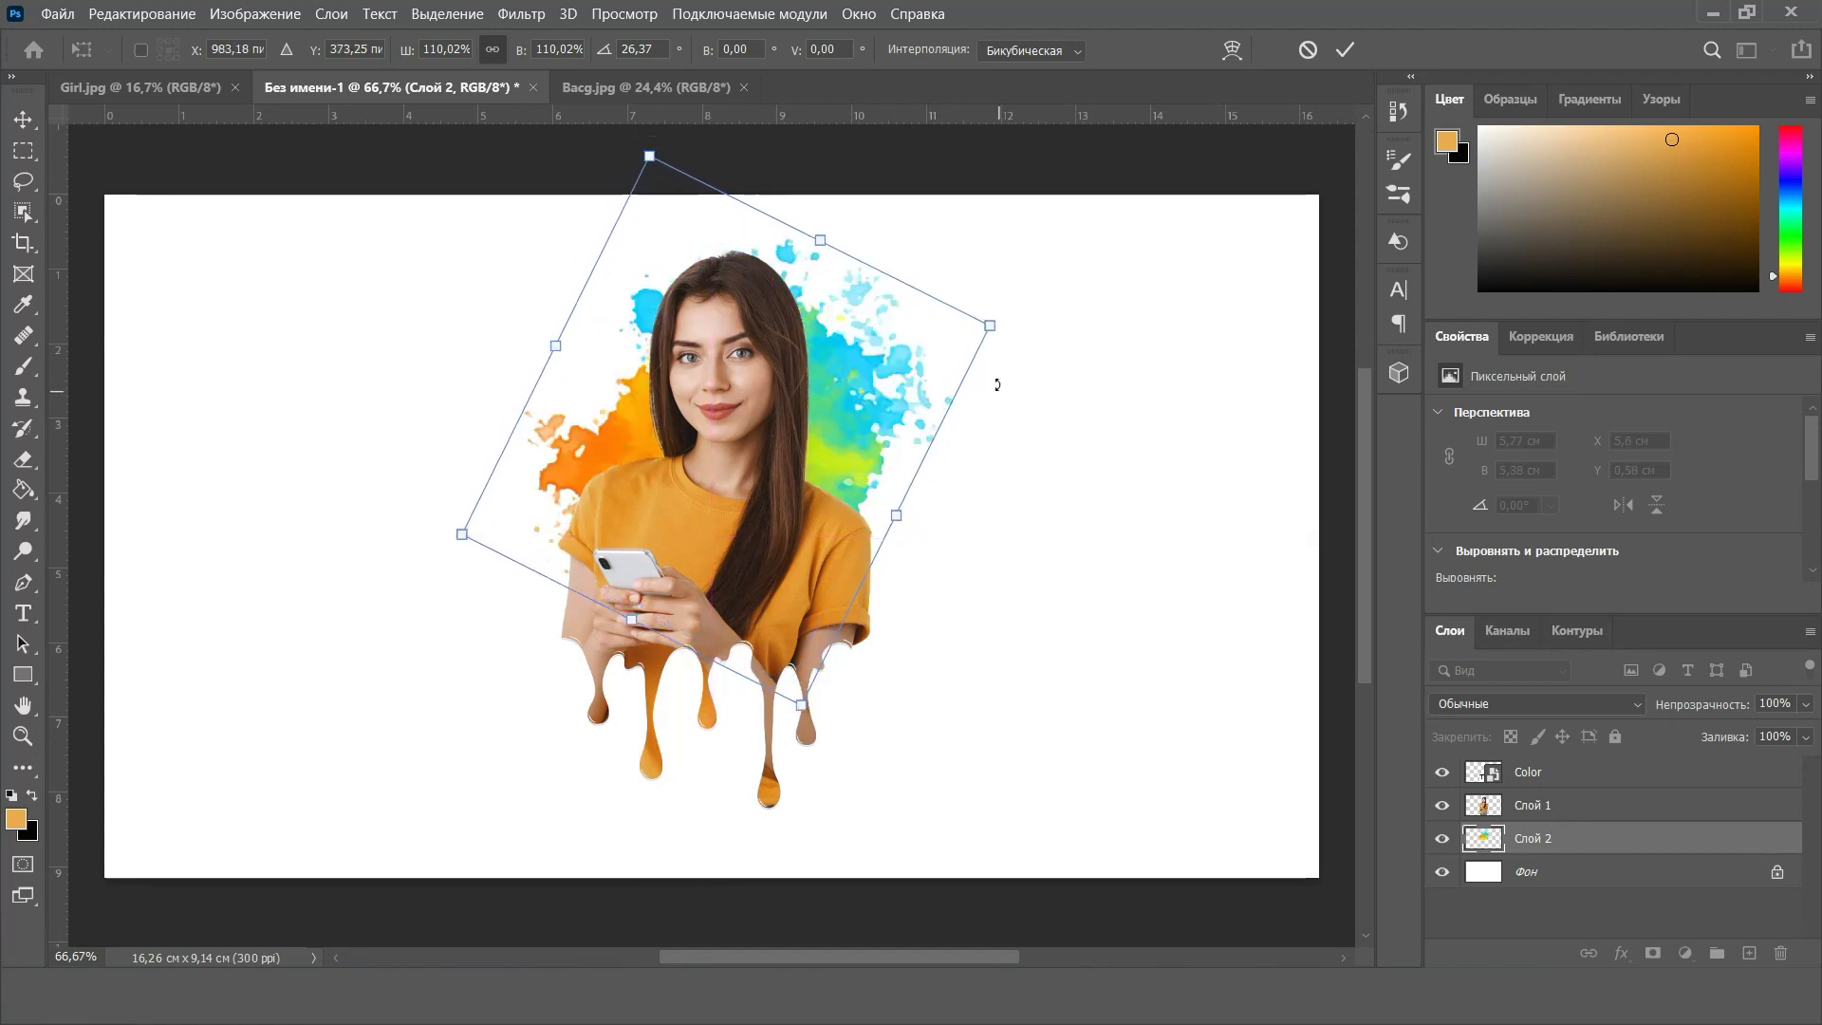
drag(997, 384, 999, 429)
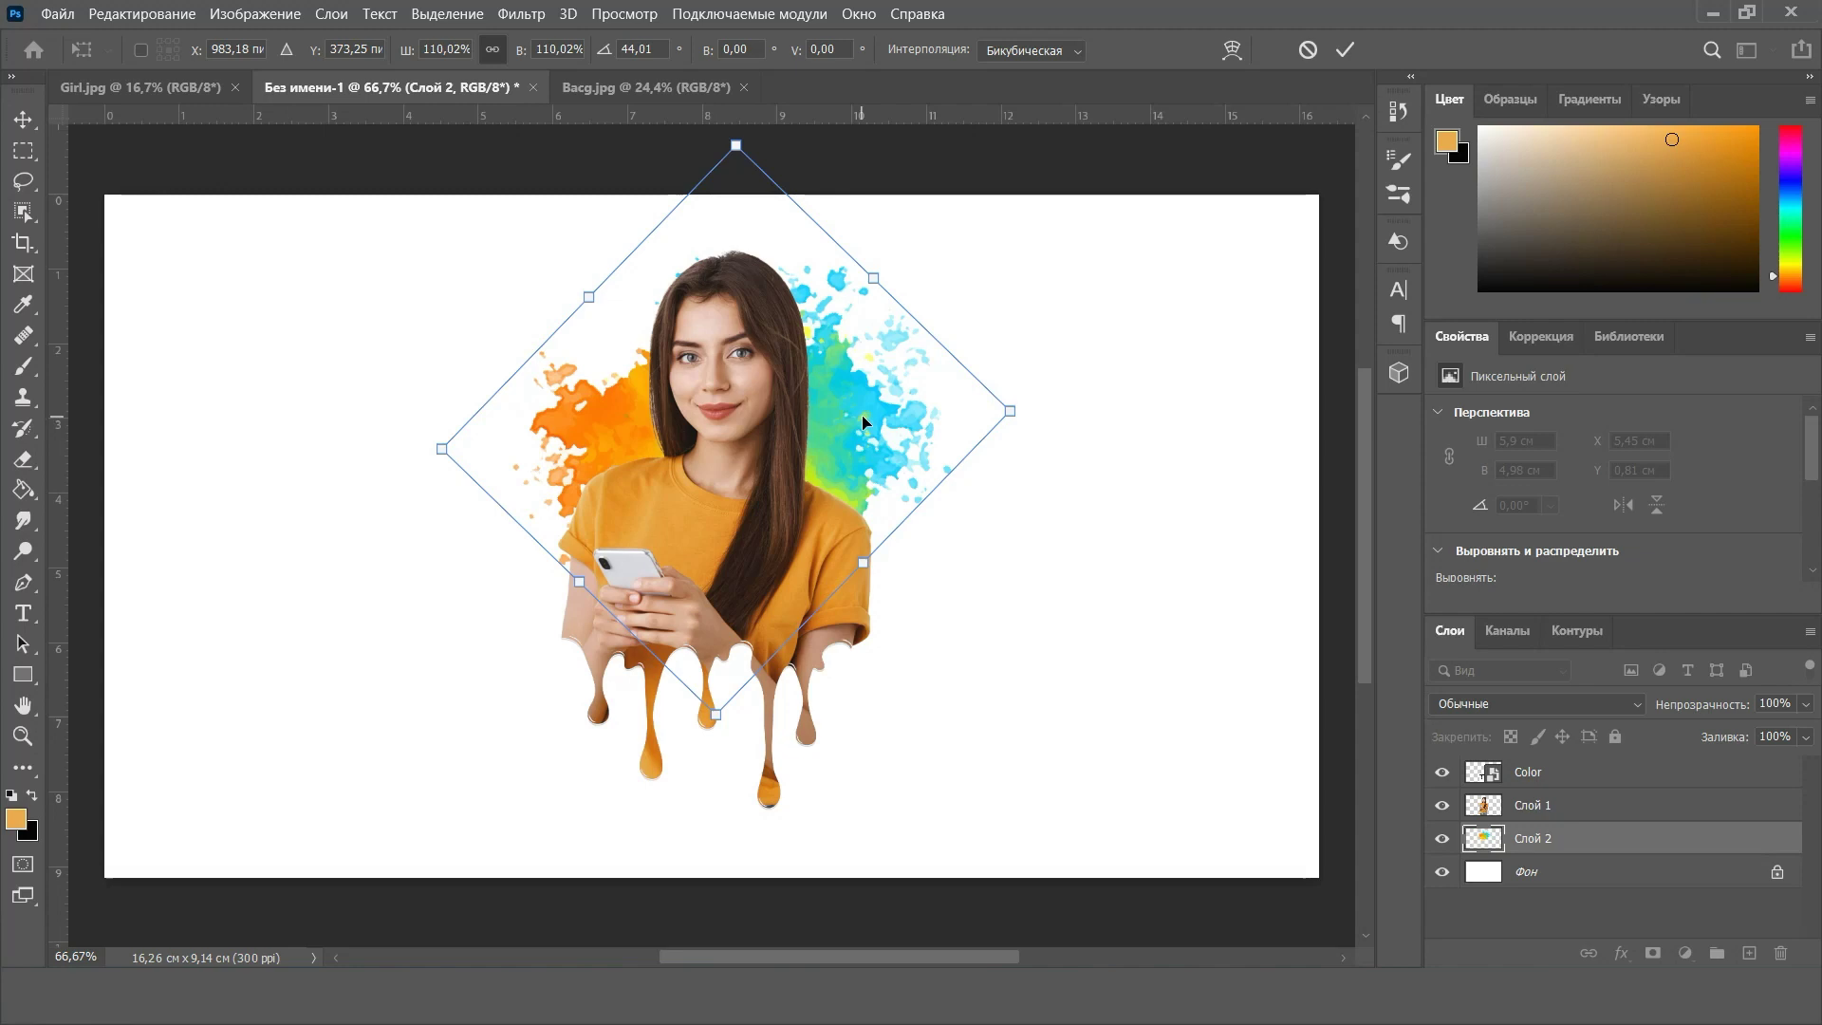
key(Return)
drag(862, 413, 865, 436)
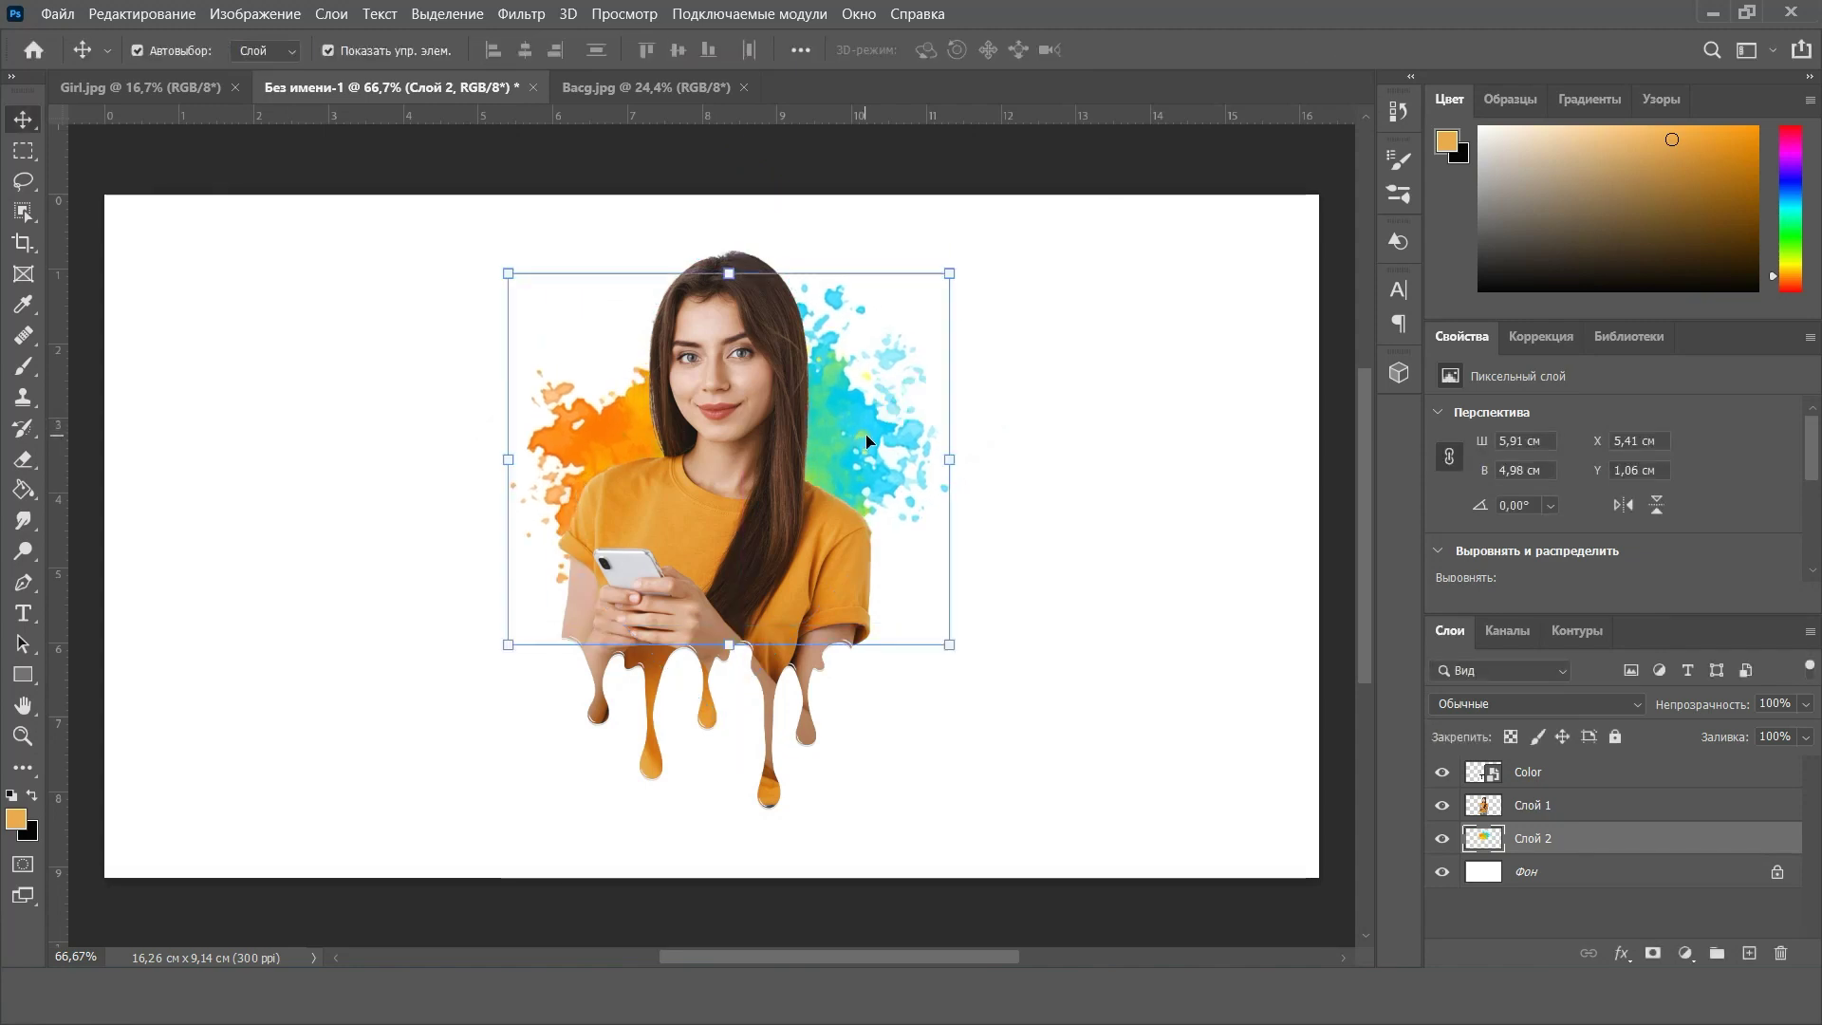
click(1008, 470)
Give the woman's layer a 1 px white Stroke positioned Outside
click(737, 402)
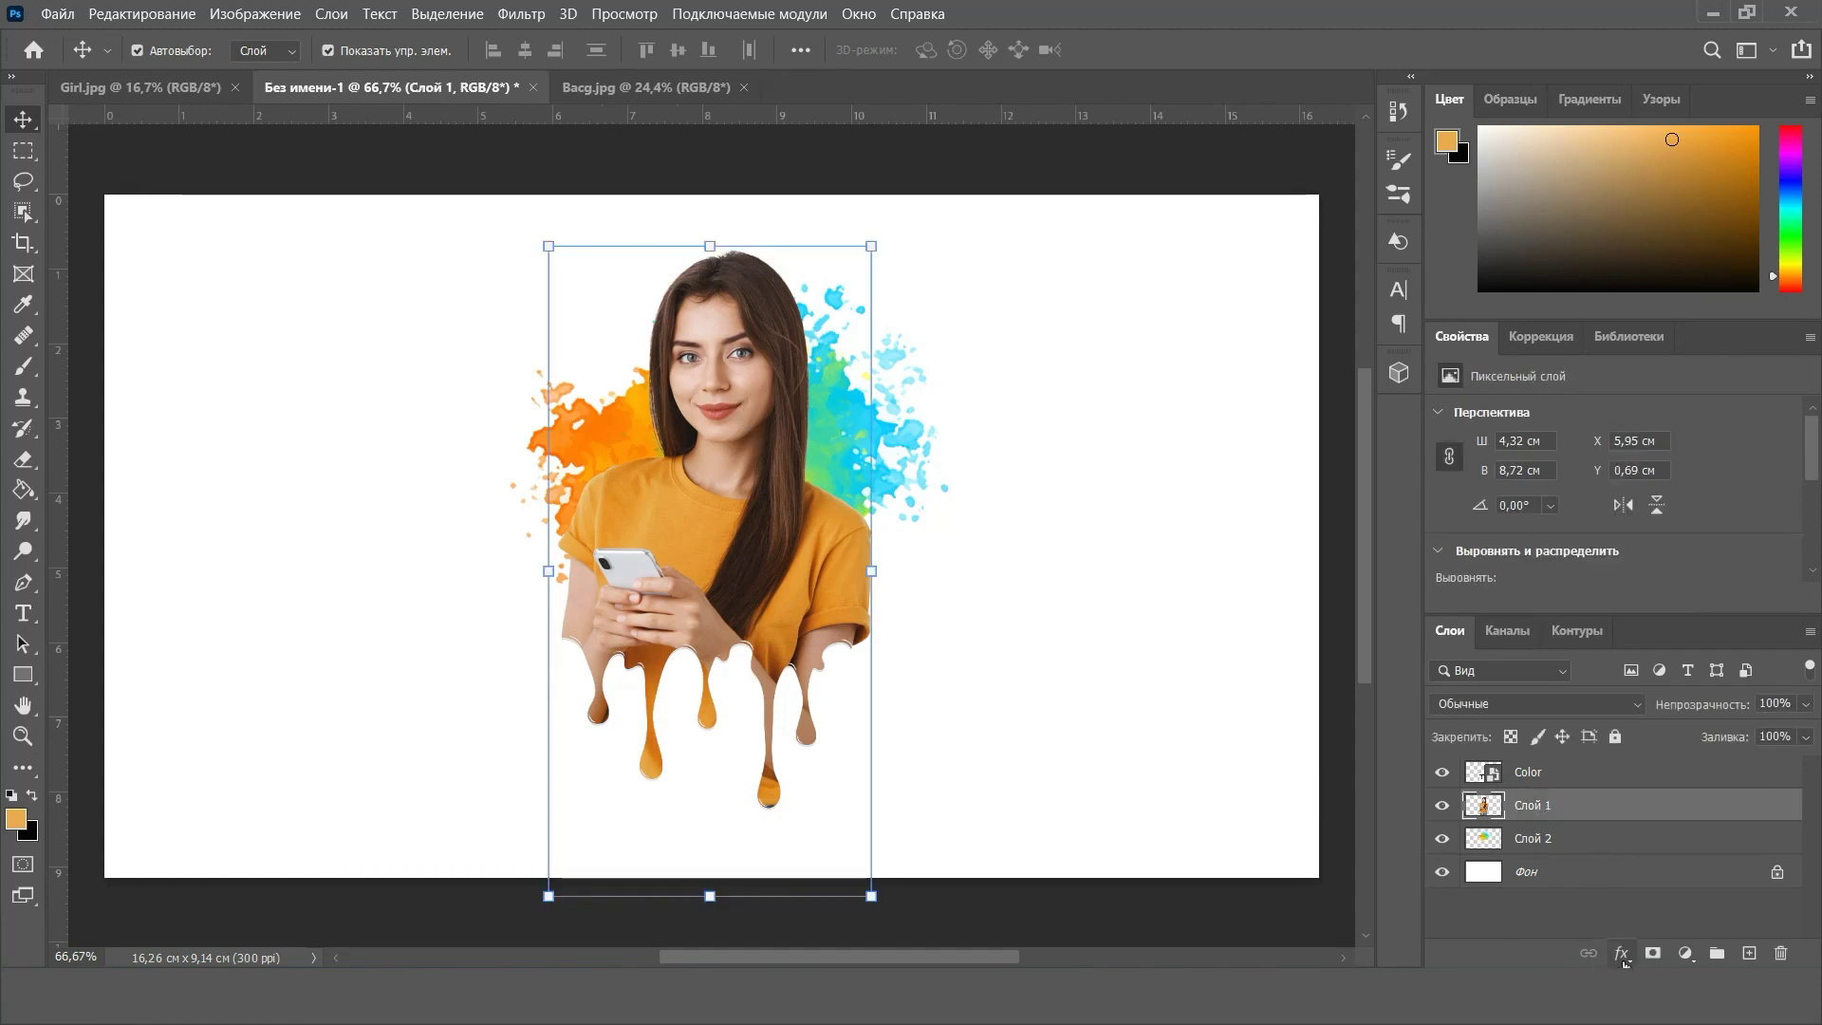
click(1622, 954)
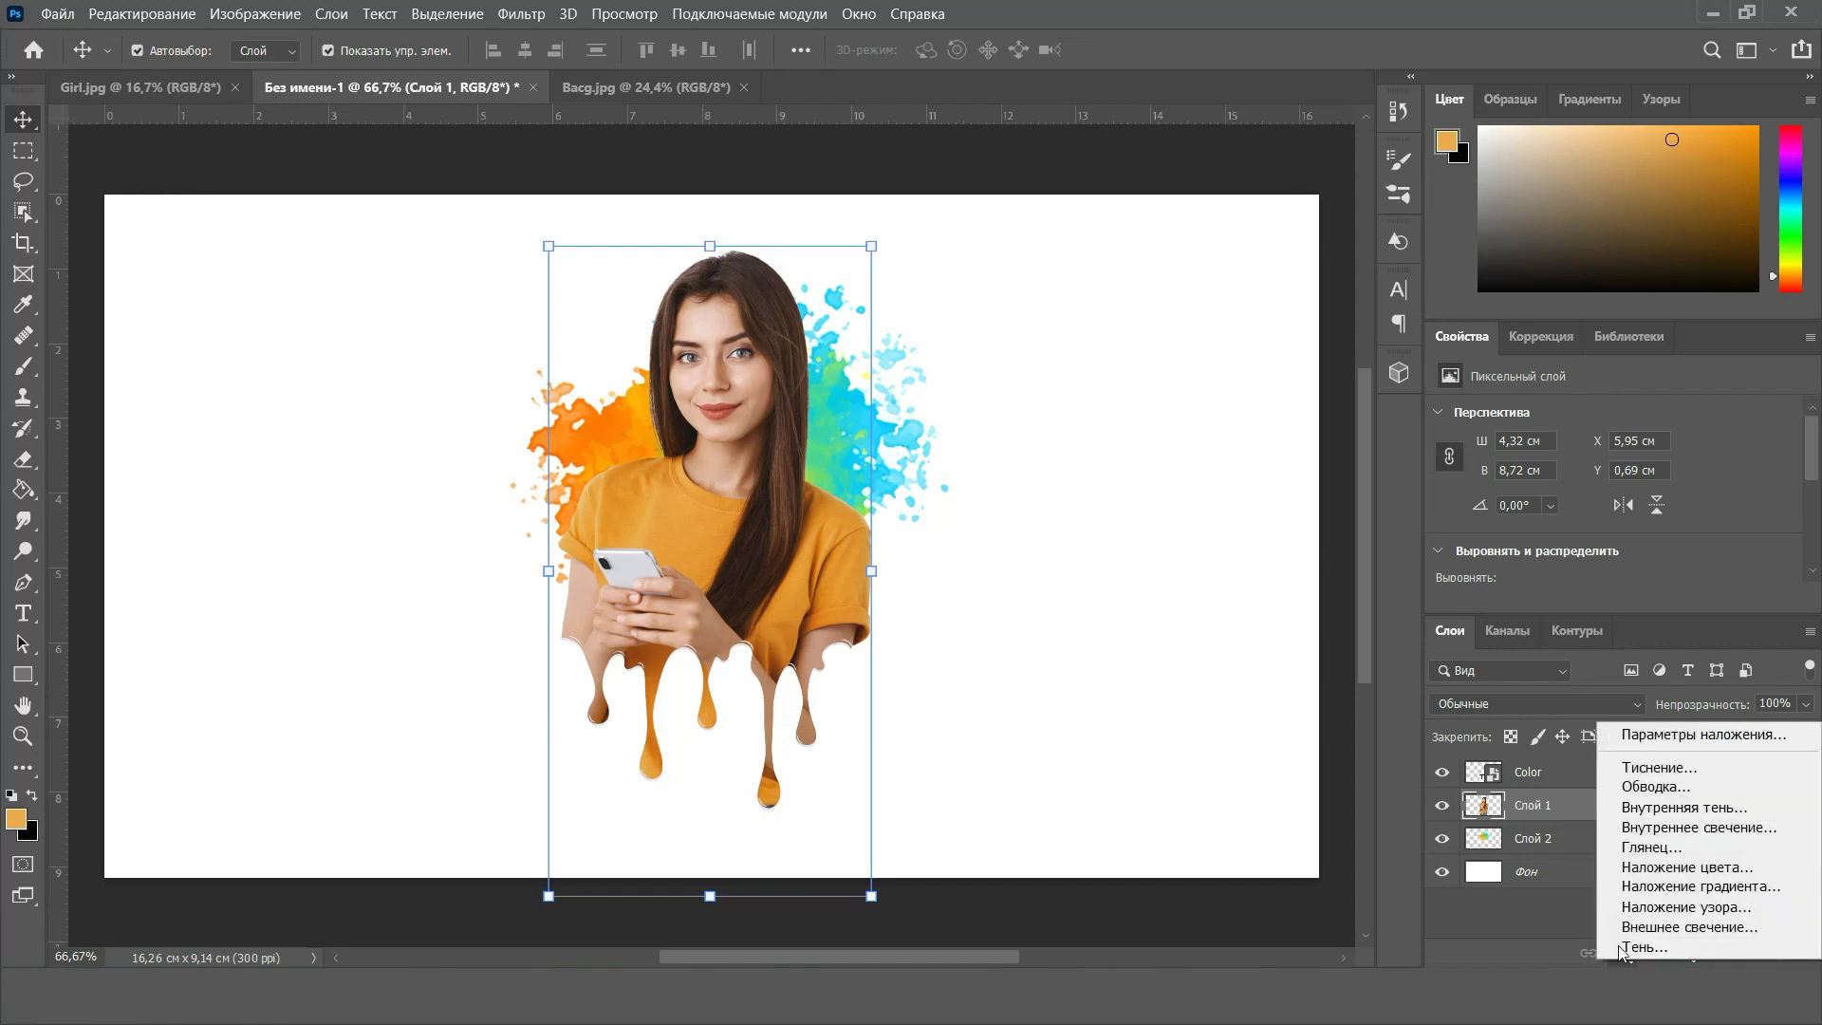
click(1620, 744)
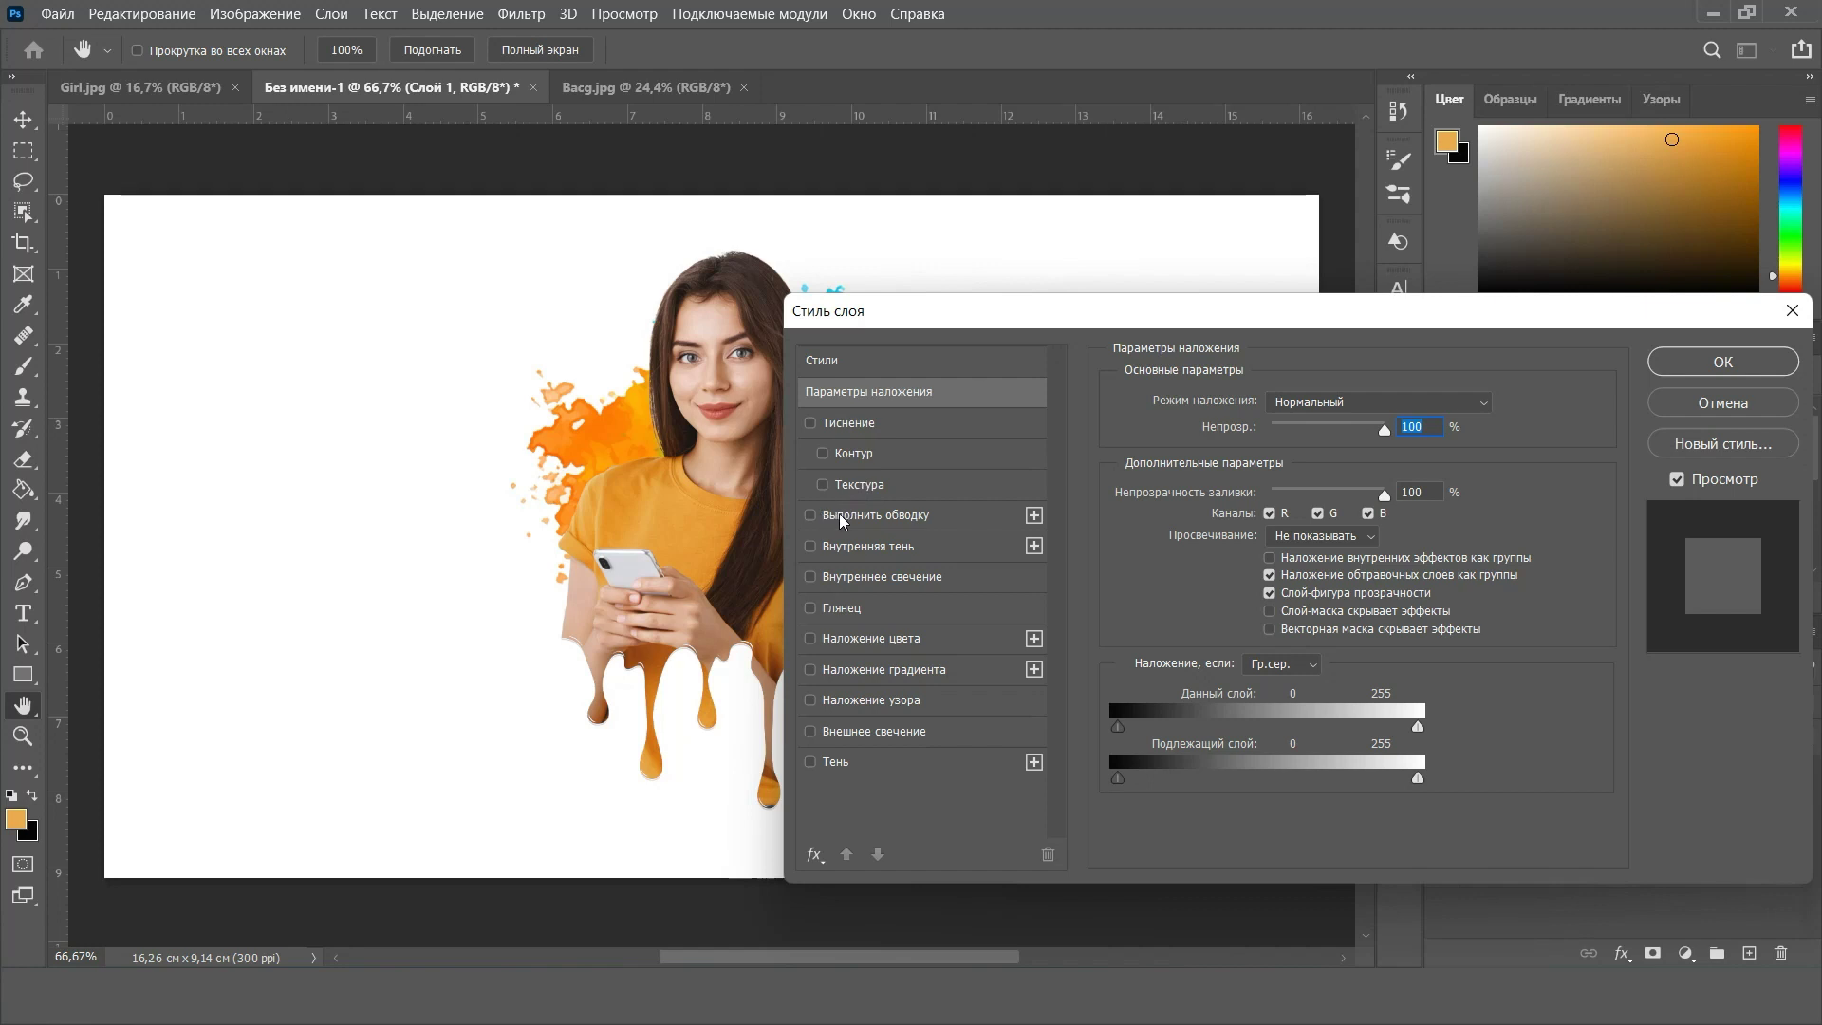
click(897, 517)
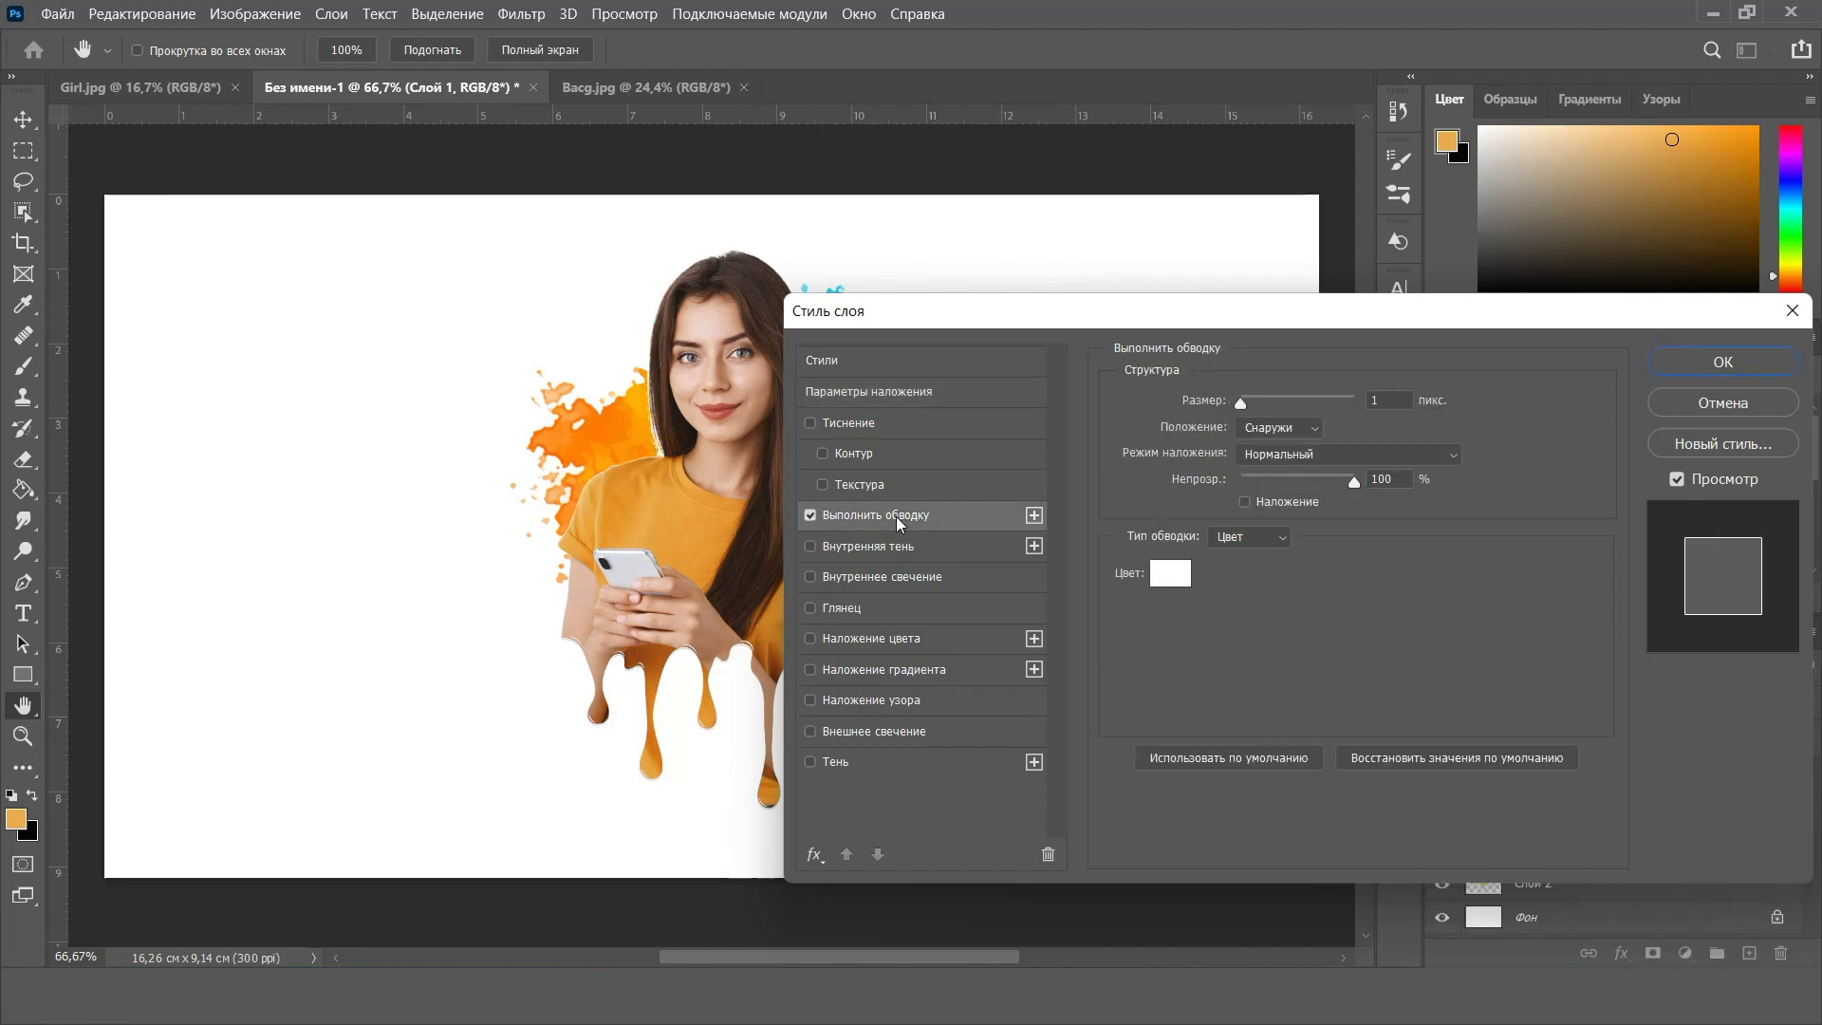
drag(919, 315, 1004, 340)
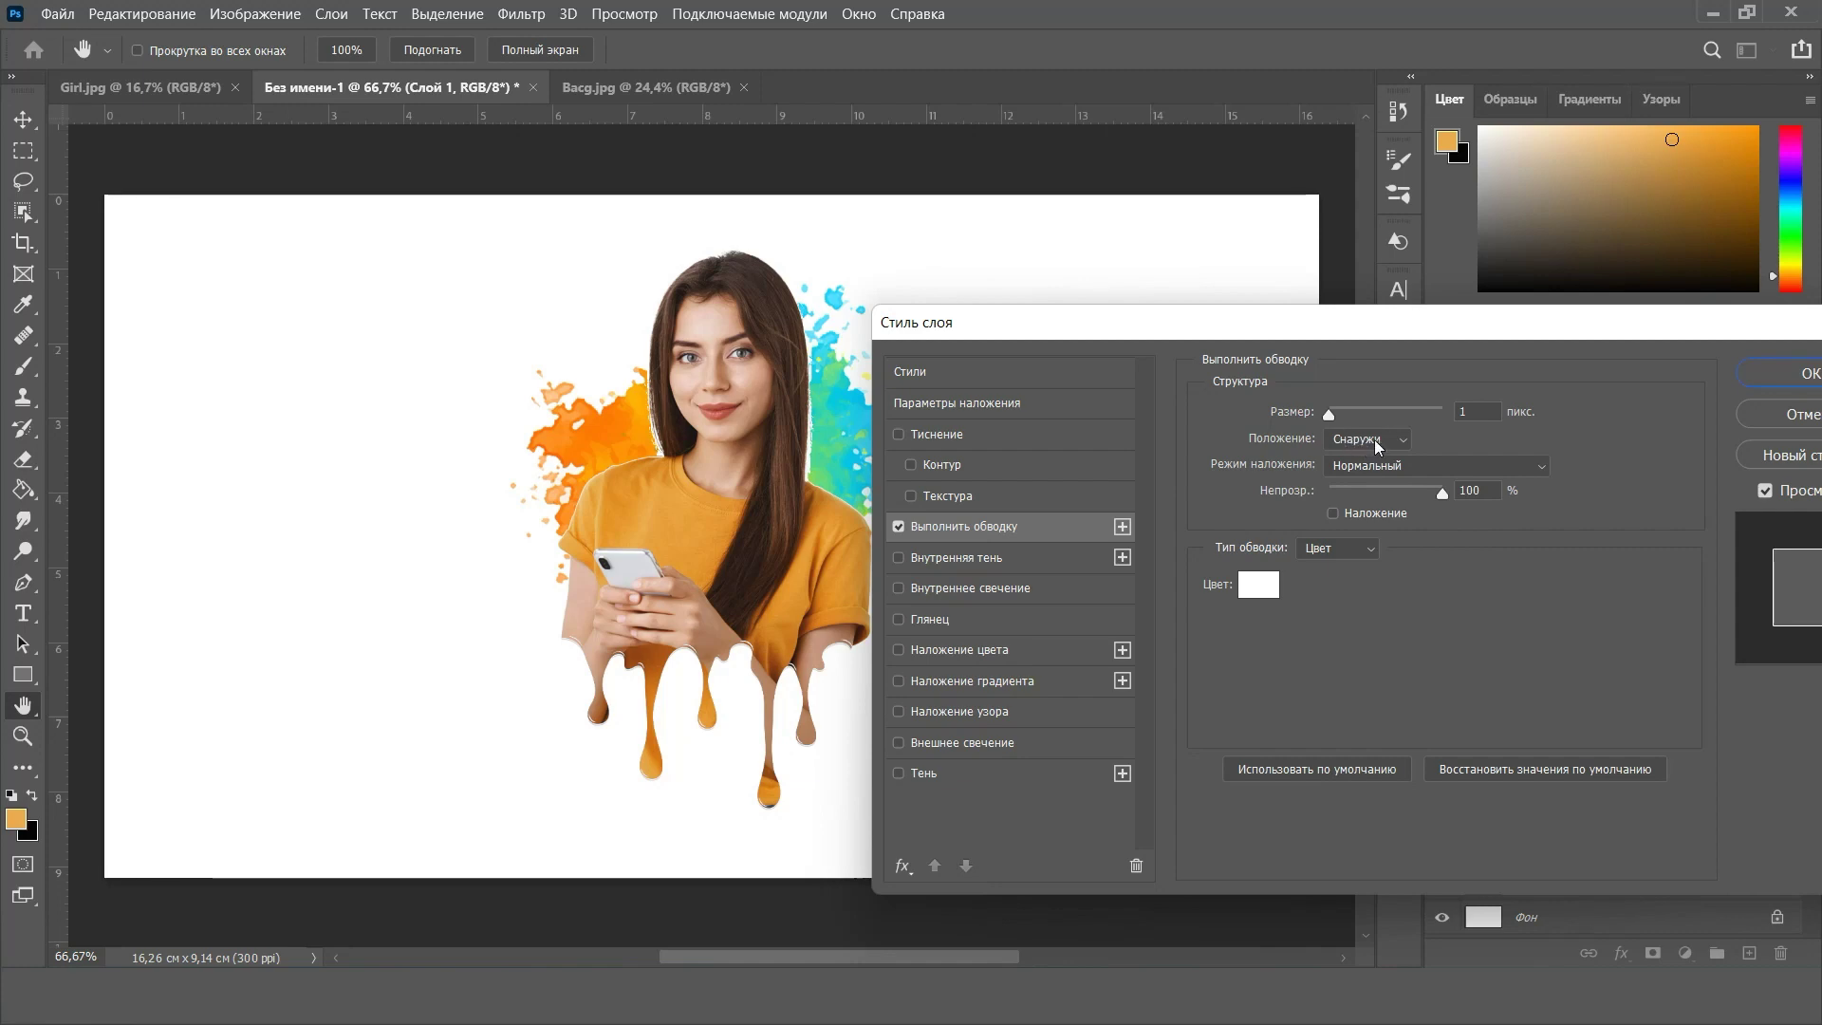
drag(1337, 417, 1332, 421)
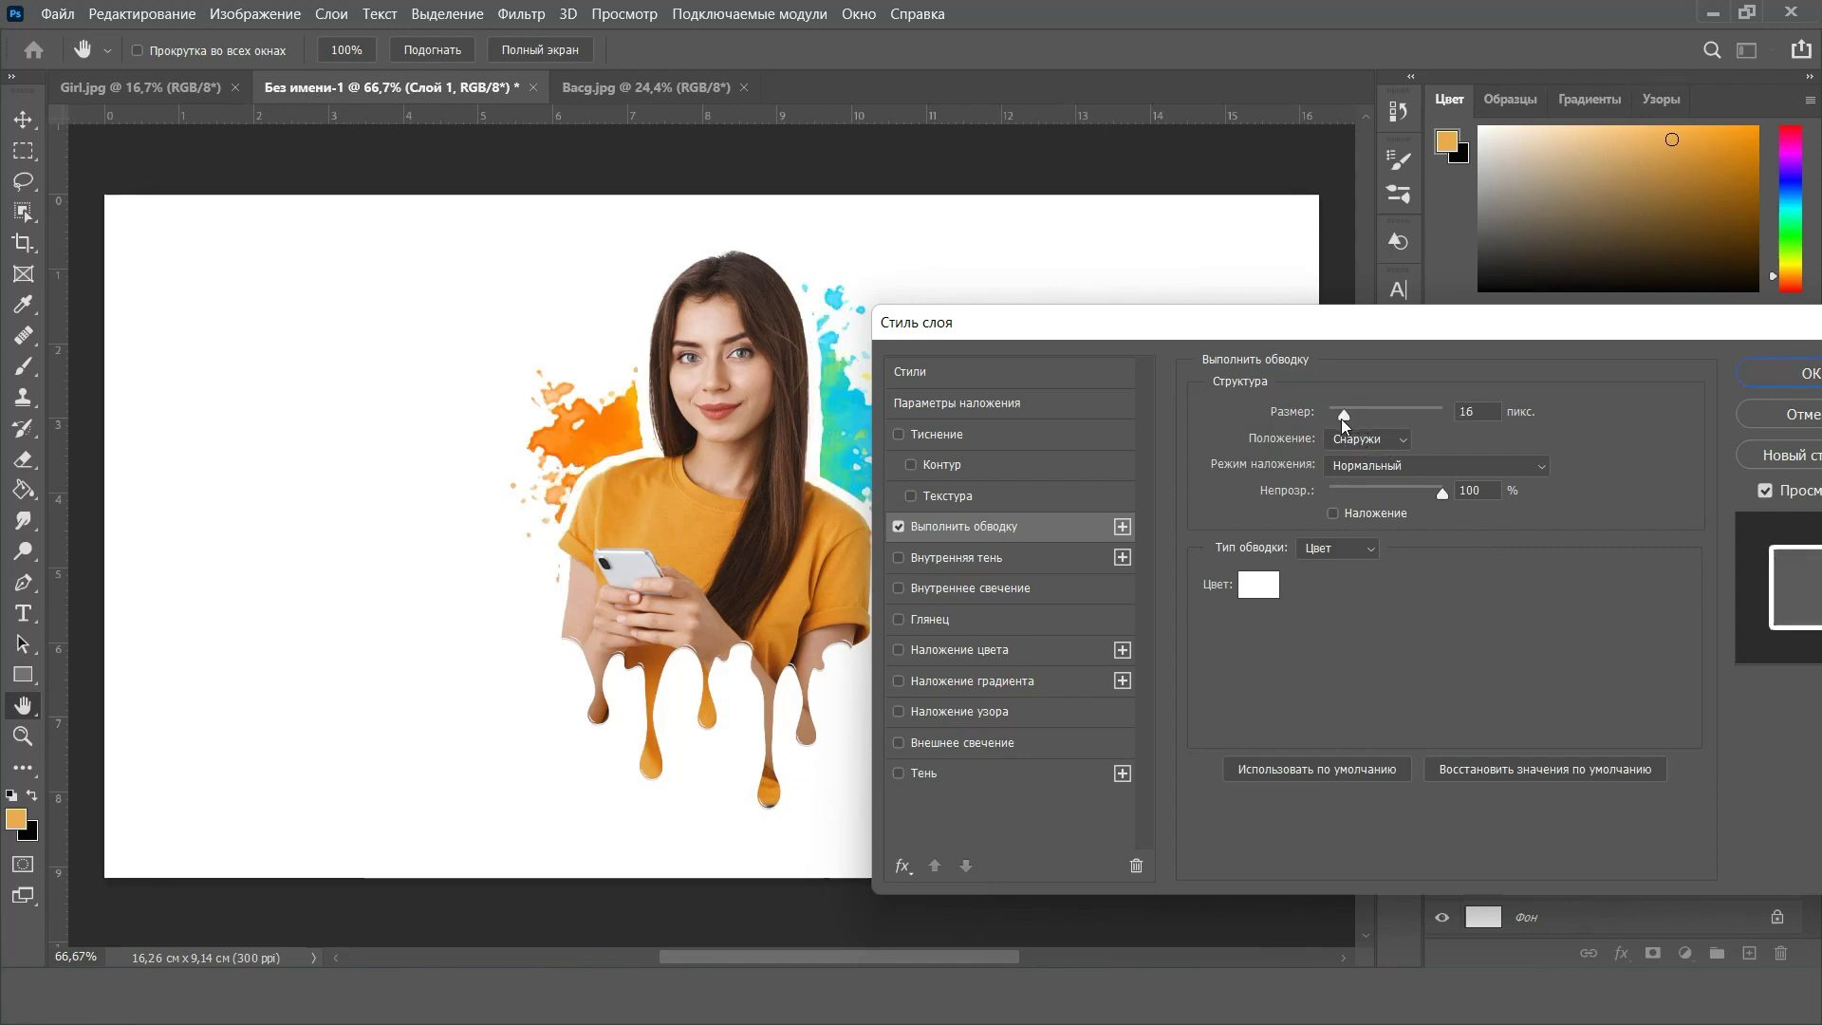
click(1324, 430)
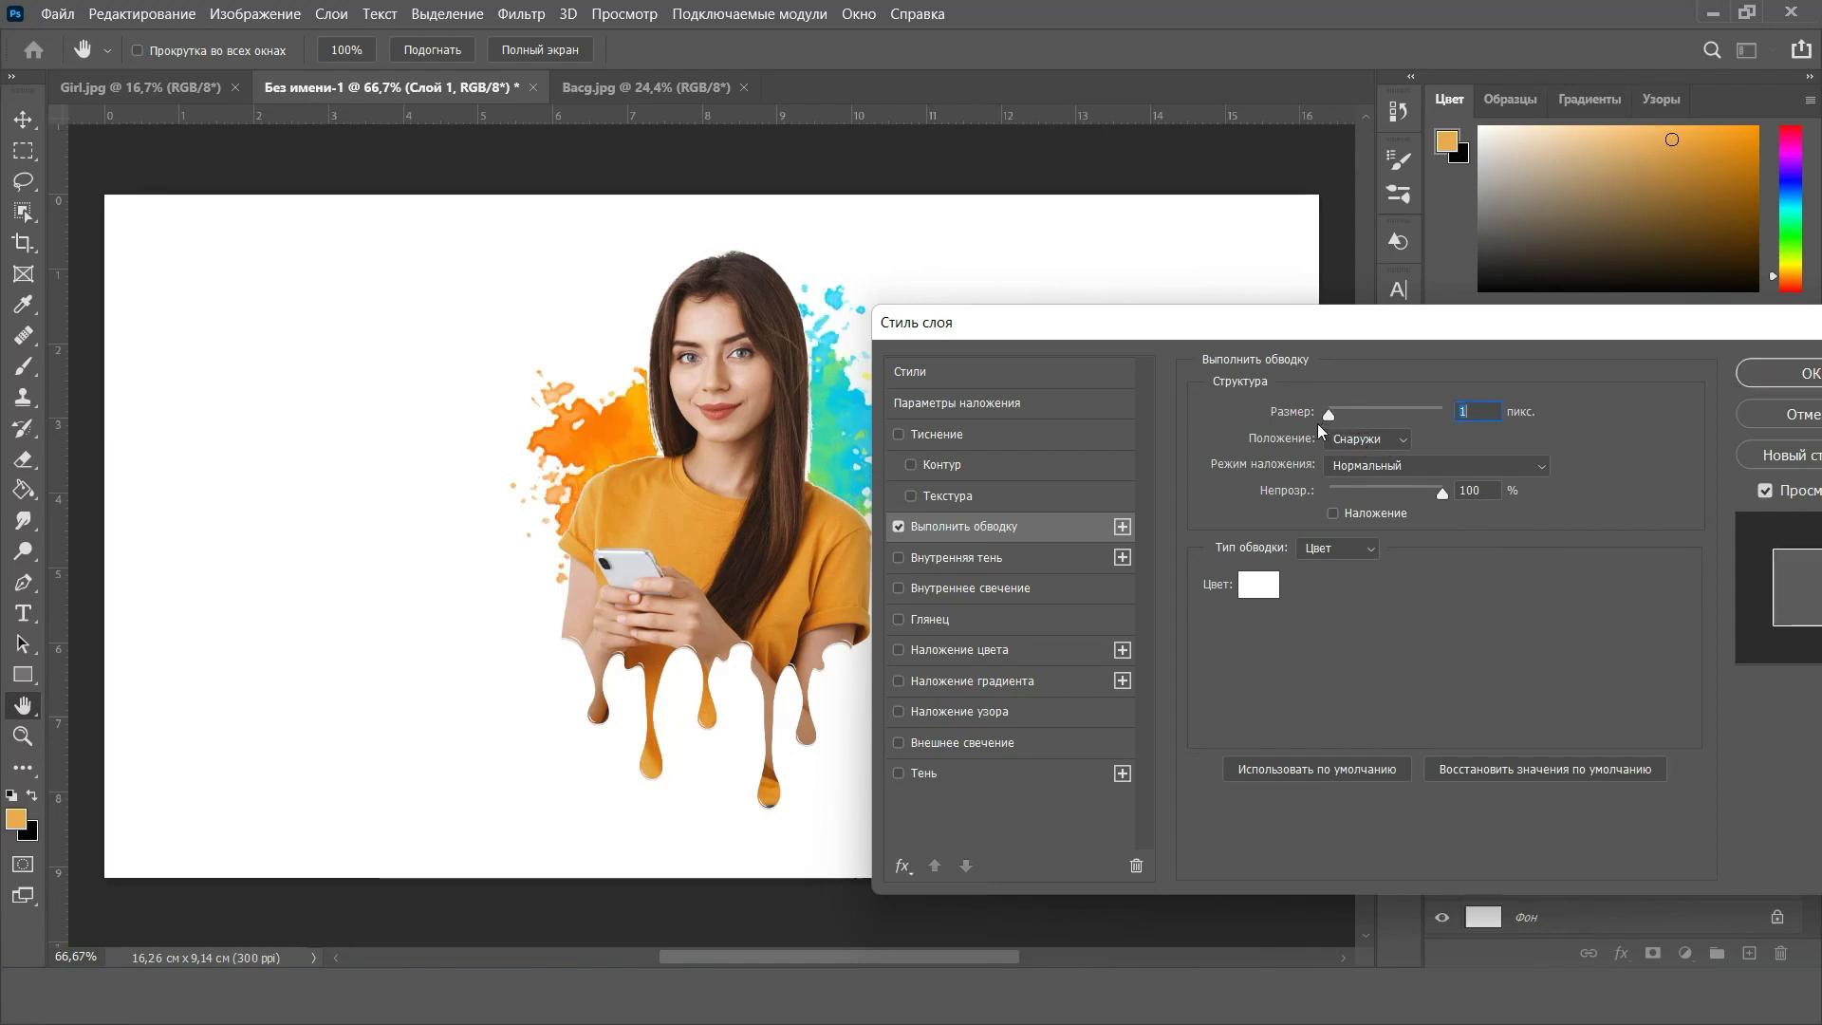
click(1770, 376)
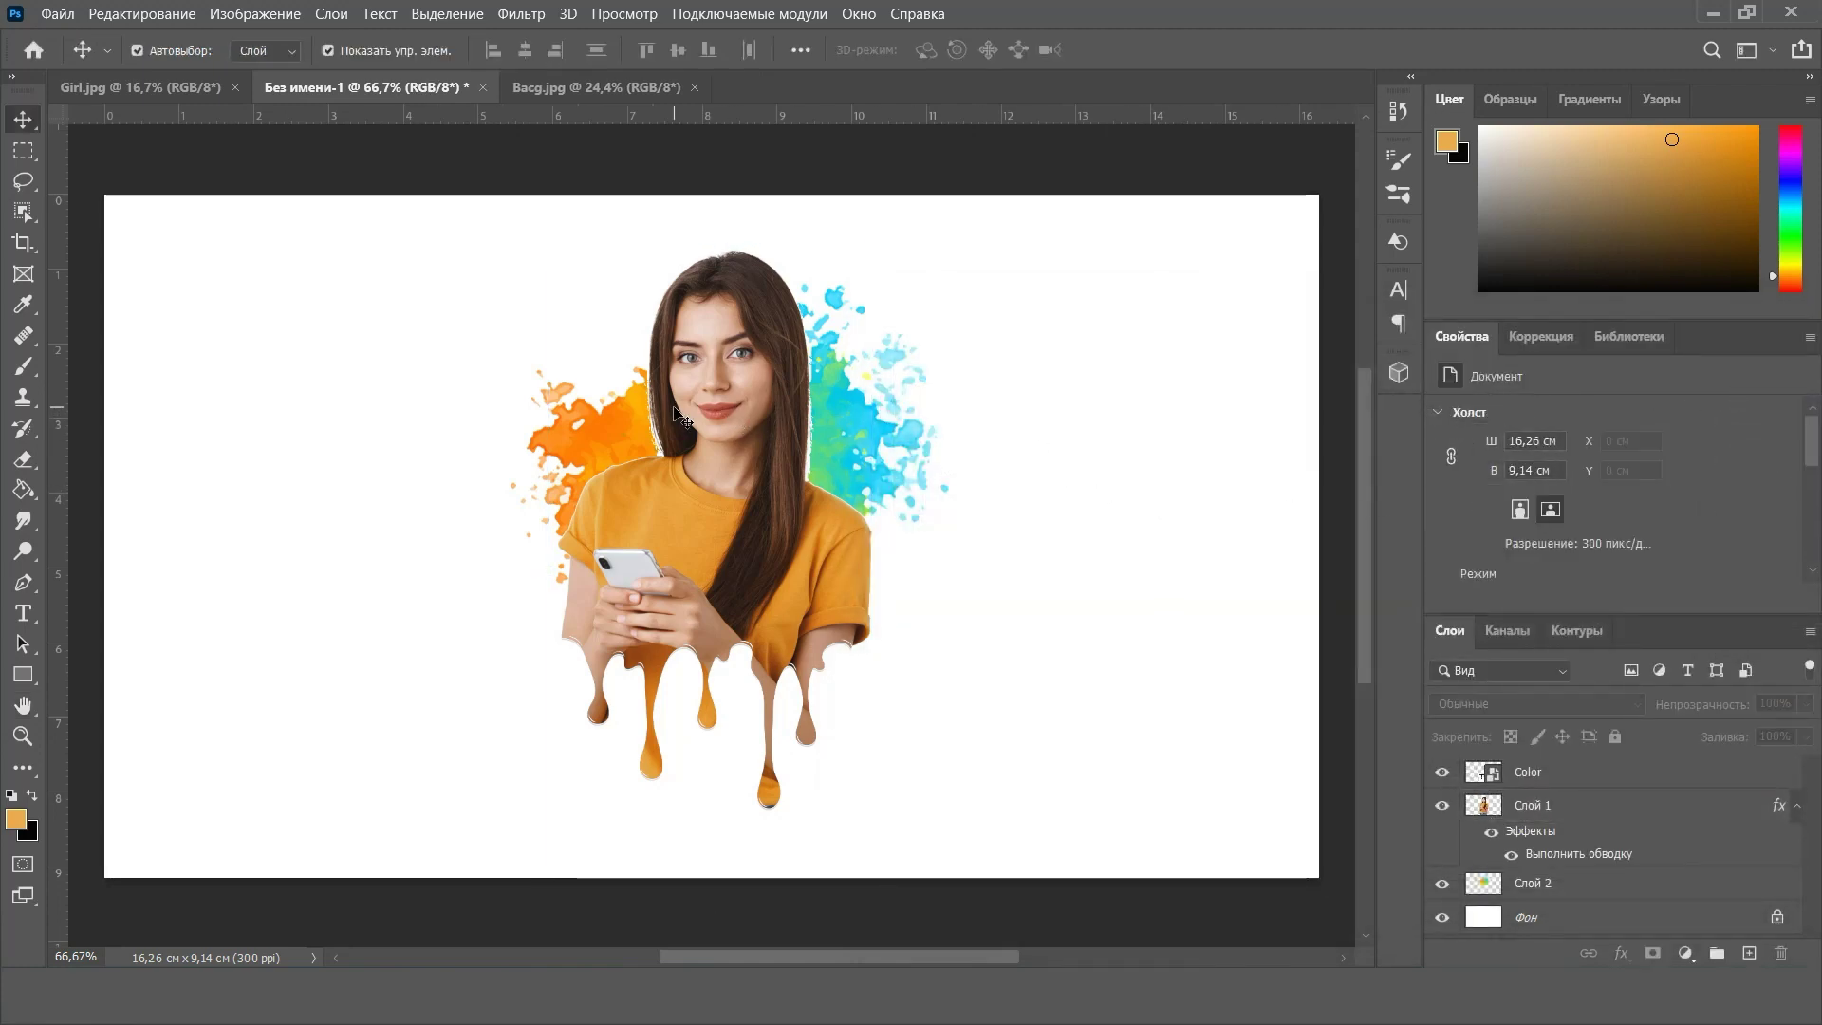
Inspect the outline, then scale drip, woman and splash layers together to about 112%
scroll(743, 309, up, 3)
drag(708, 597, 724, 285)
scroll(724, 285, down, 2)
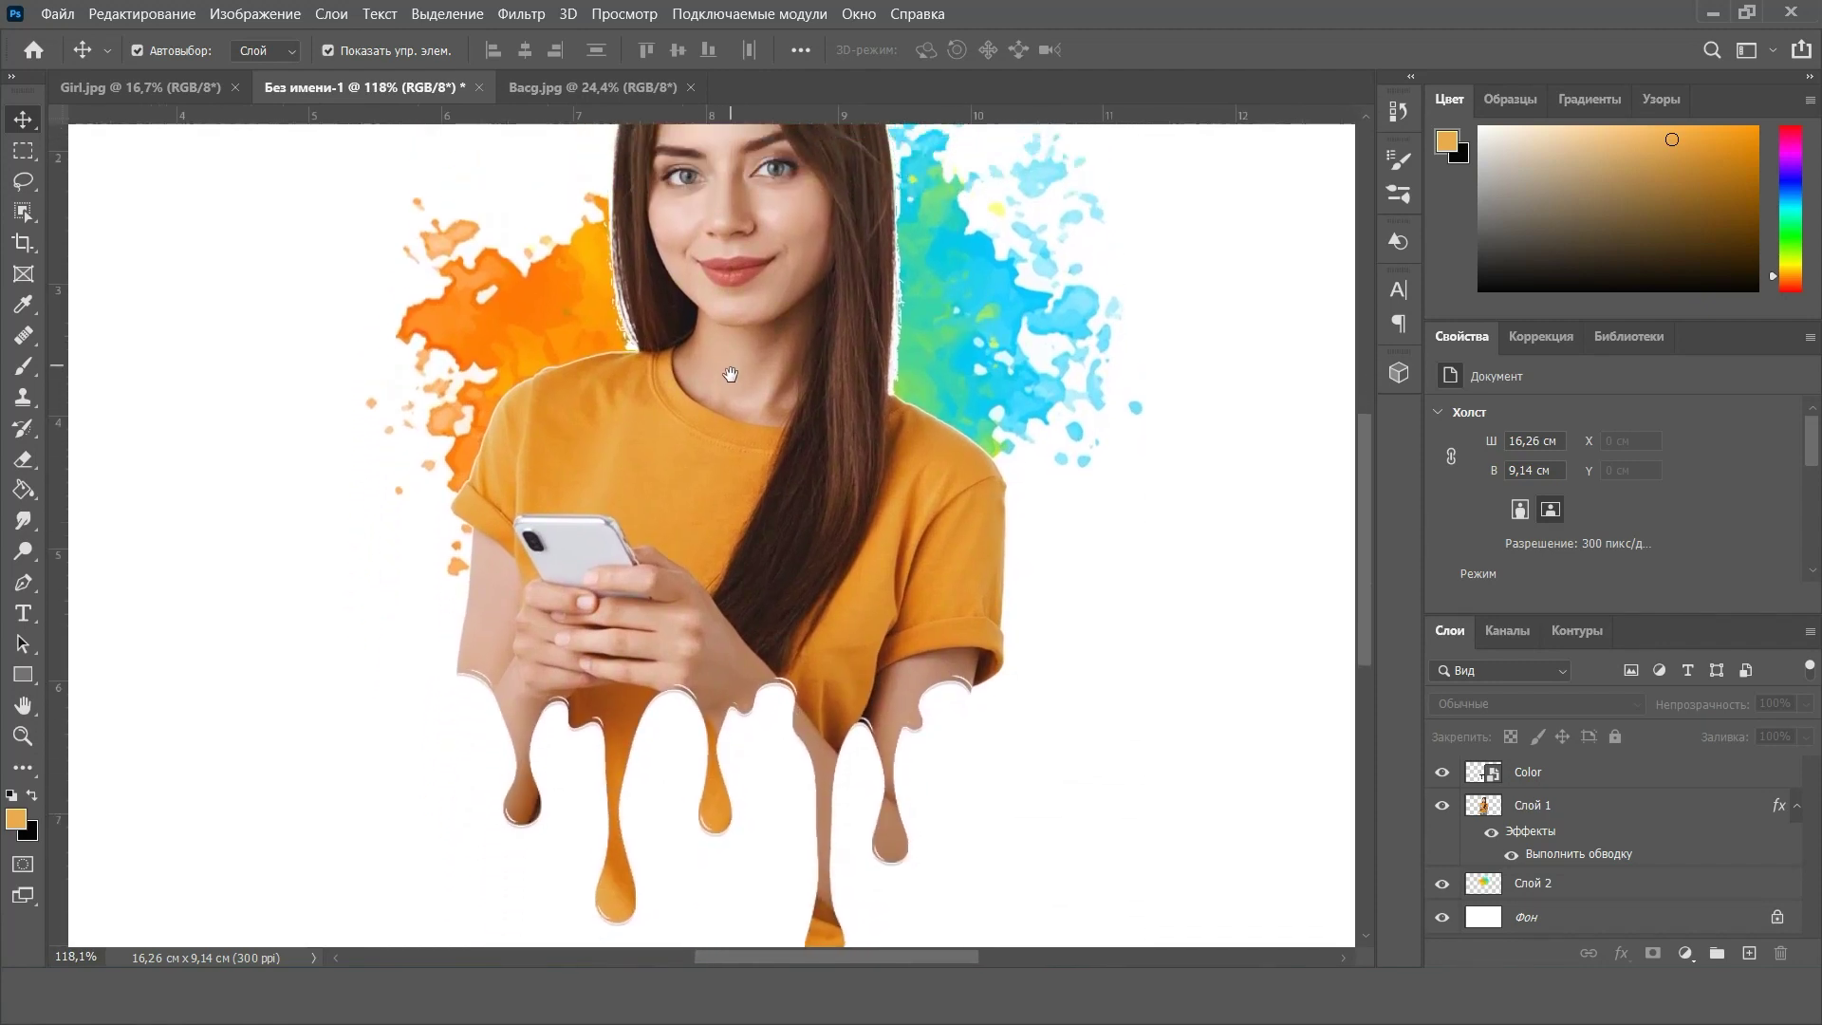
scroll(724, 441, down, 2)
drag(724, 444, 720, 476)
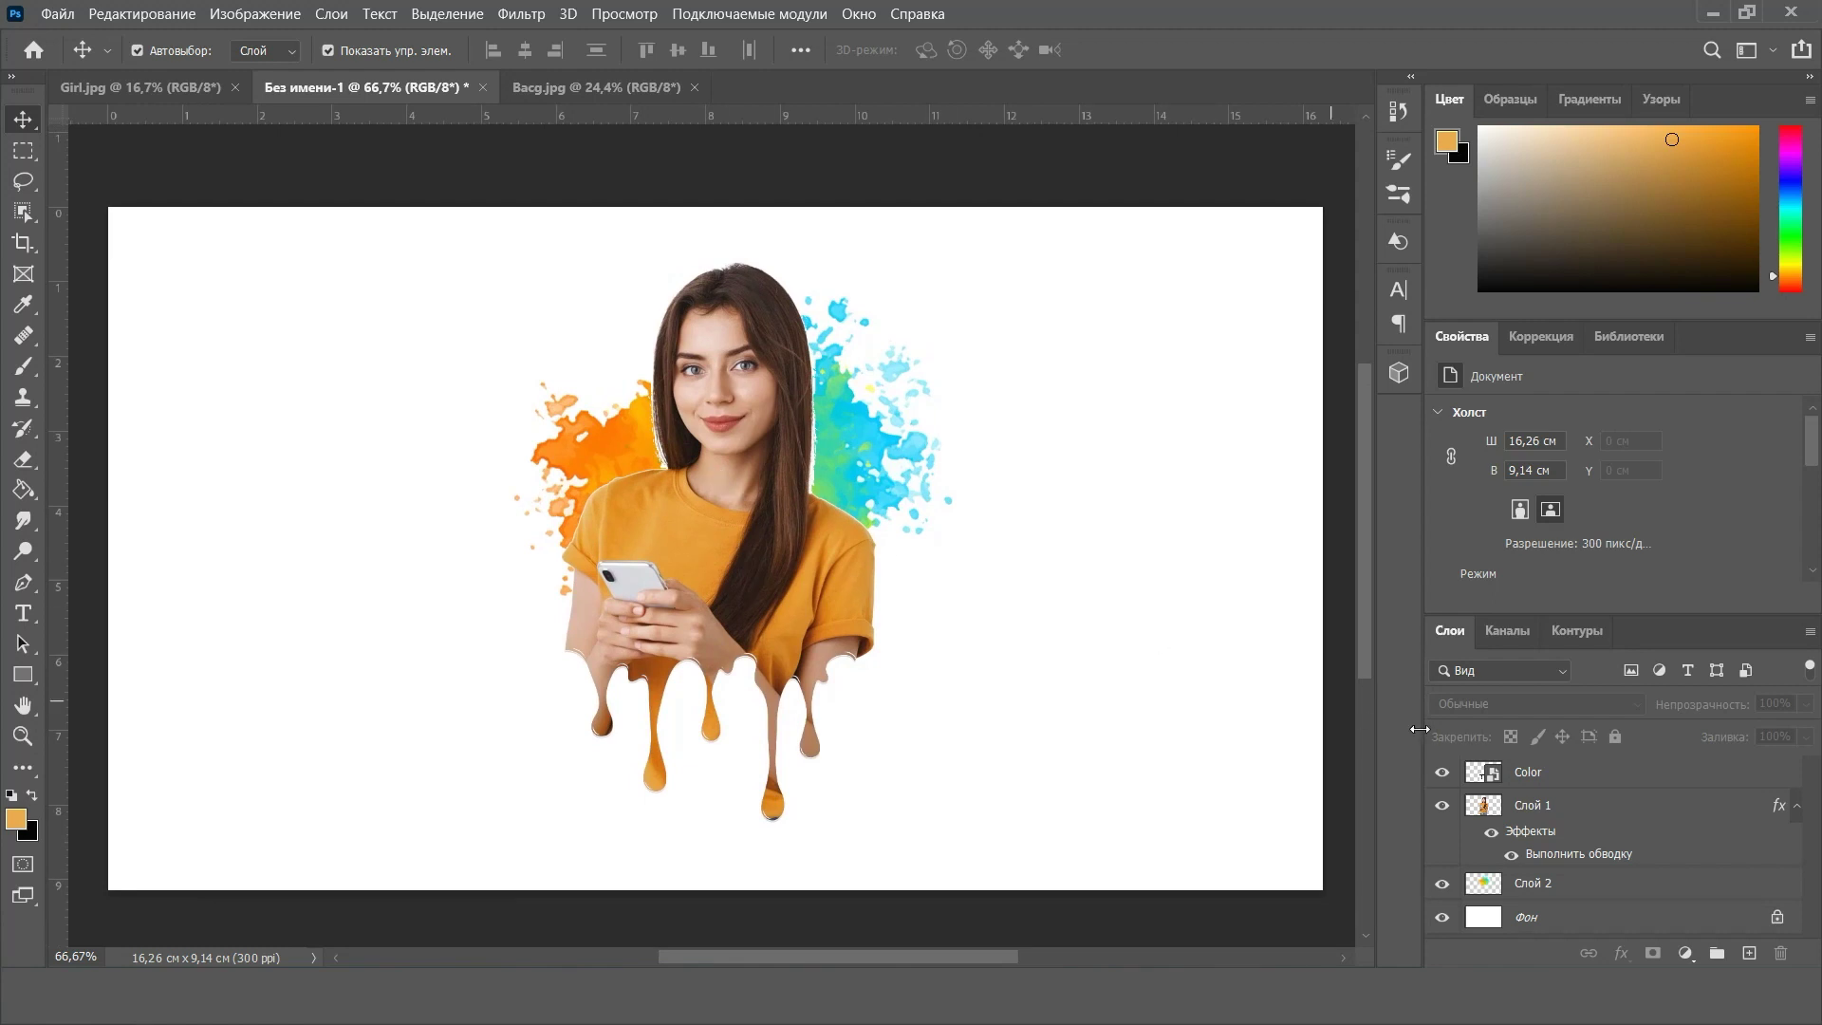
shift+click(1556, 885)
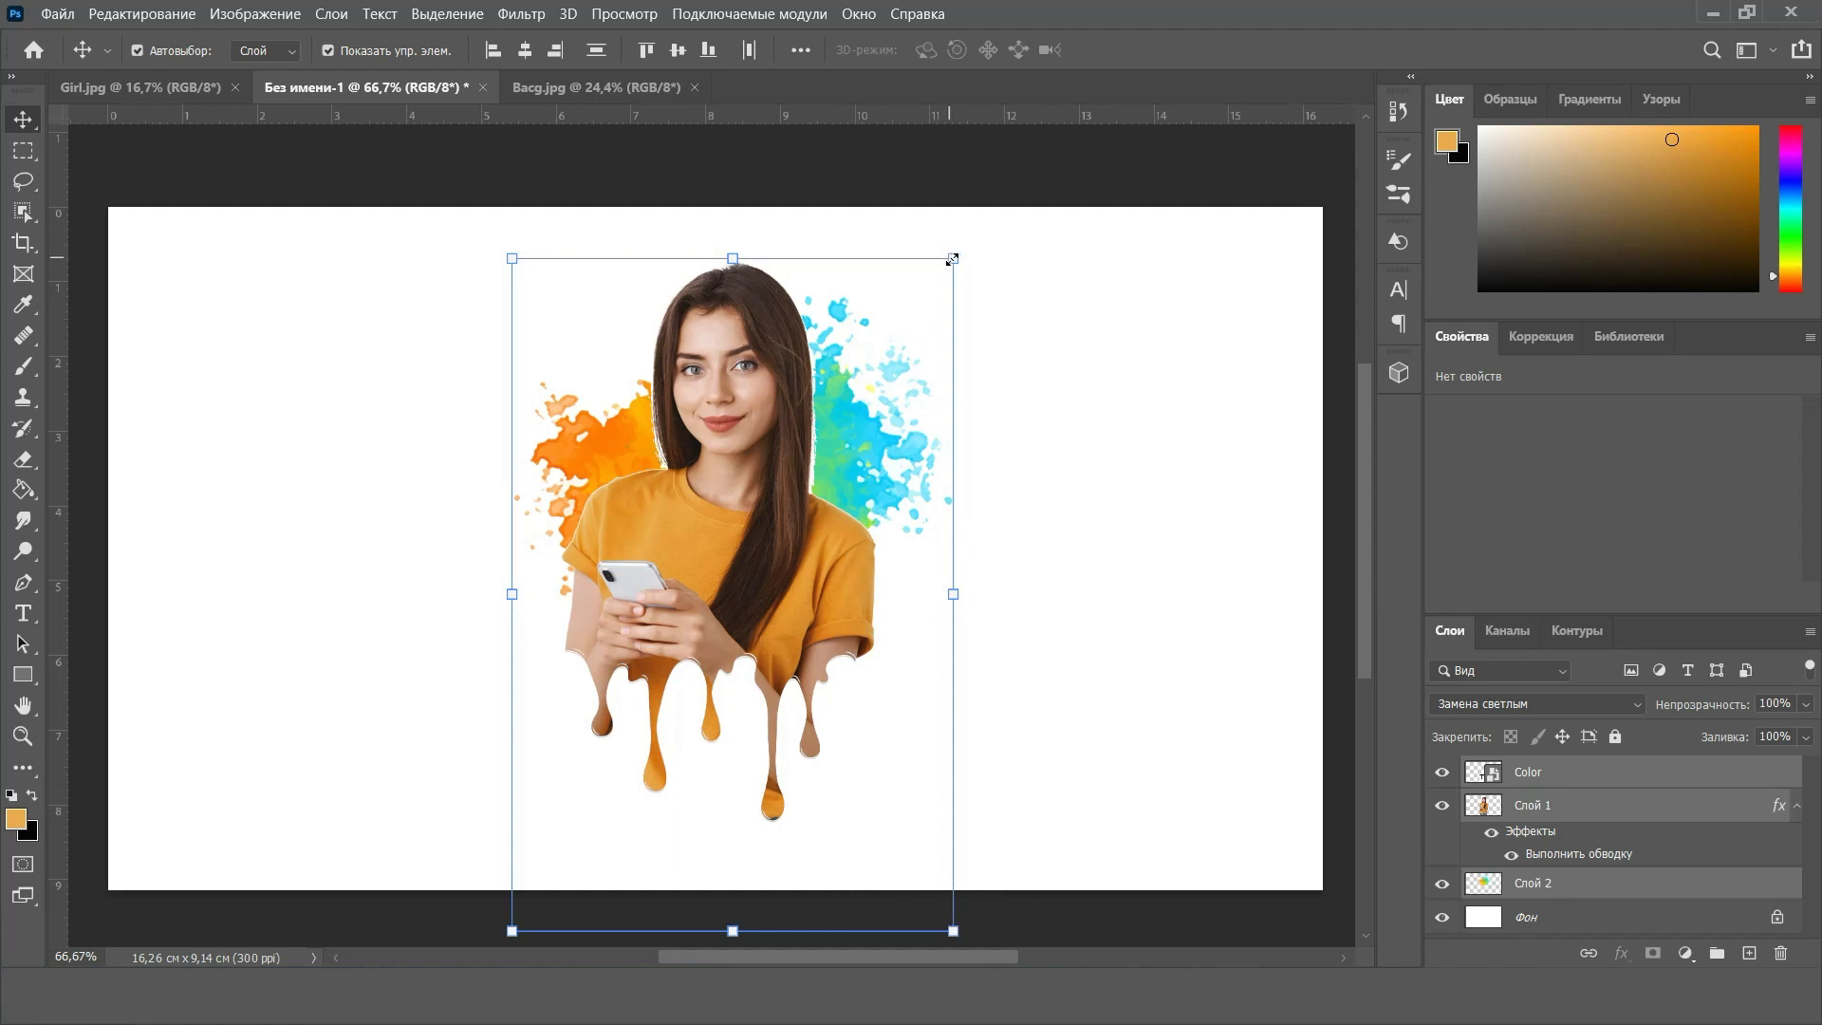
drag(951, 259, 1002, 181)
drag(808, 356, 781, 394)
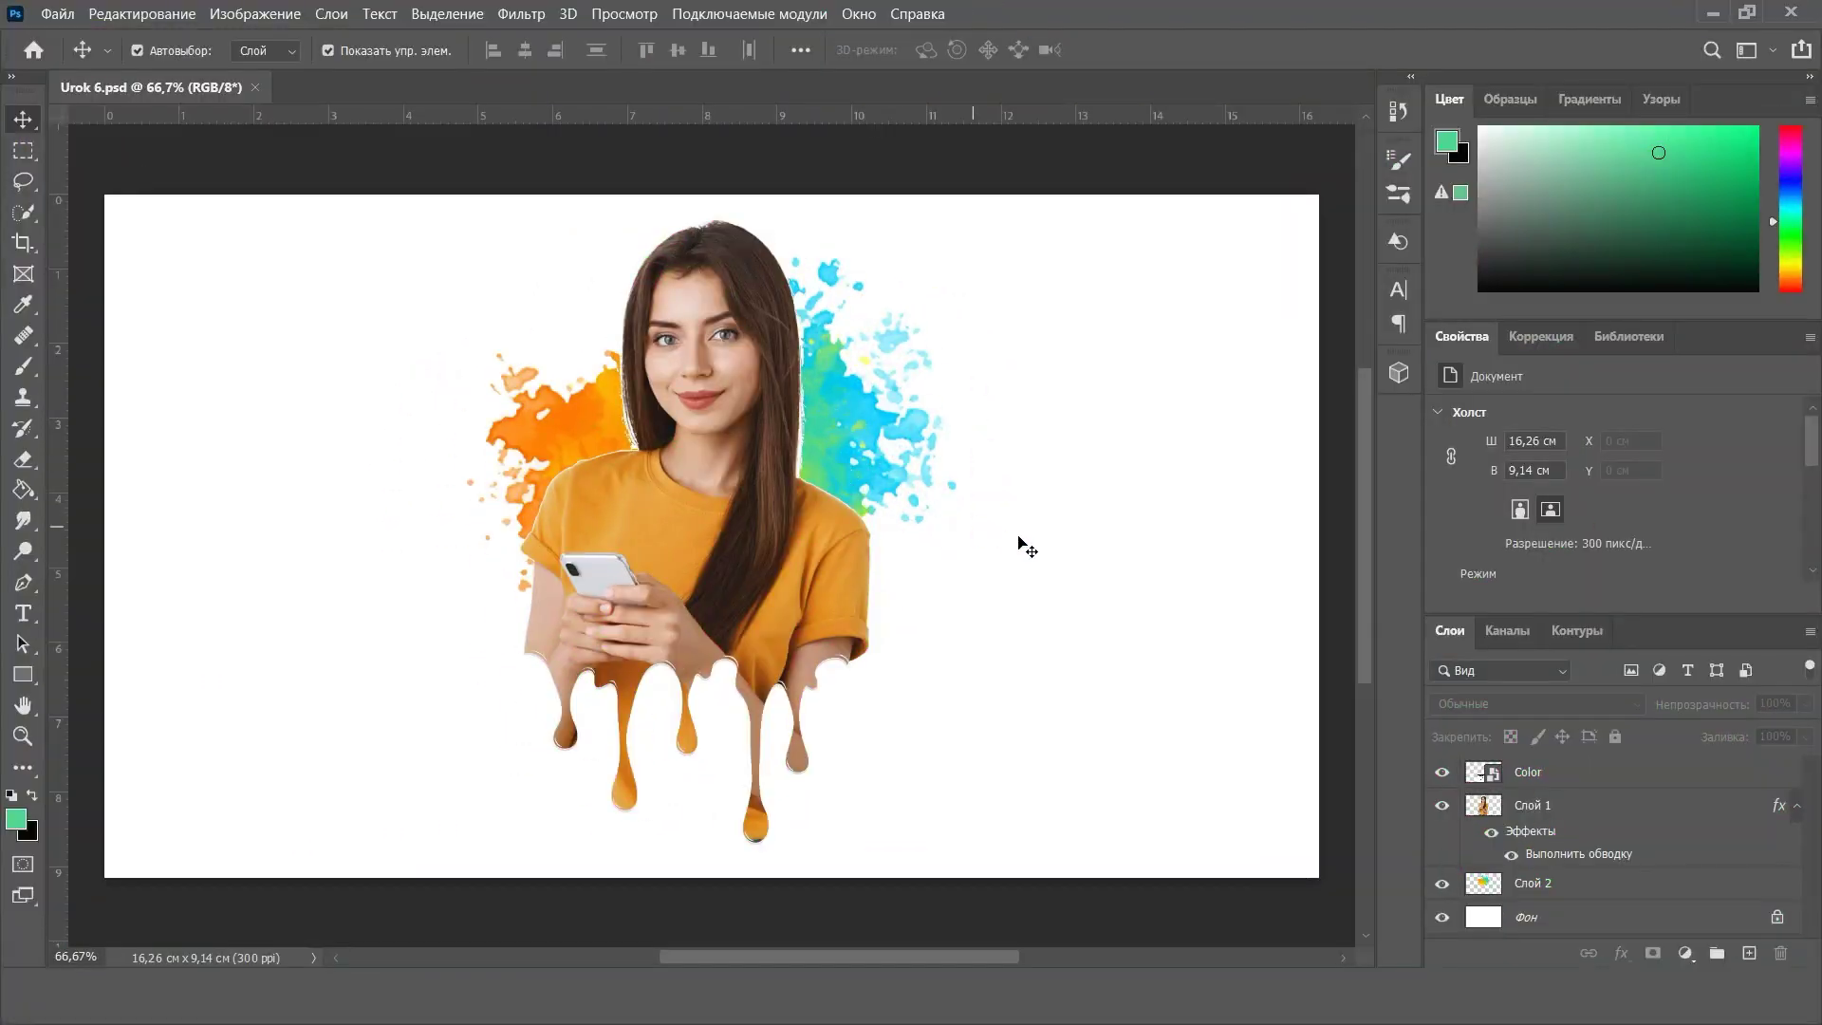
Merge all layers down to the background into one
click(1545, 770)
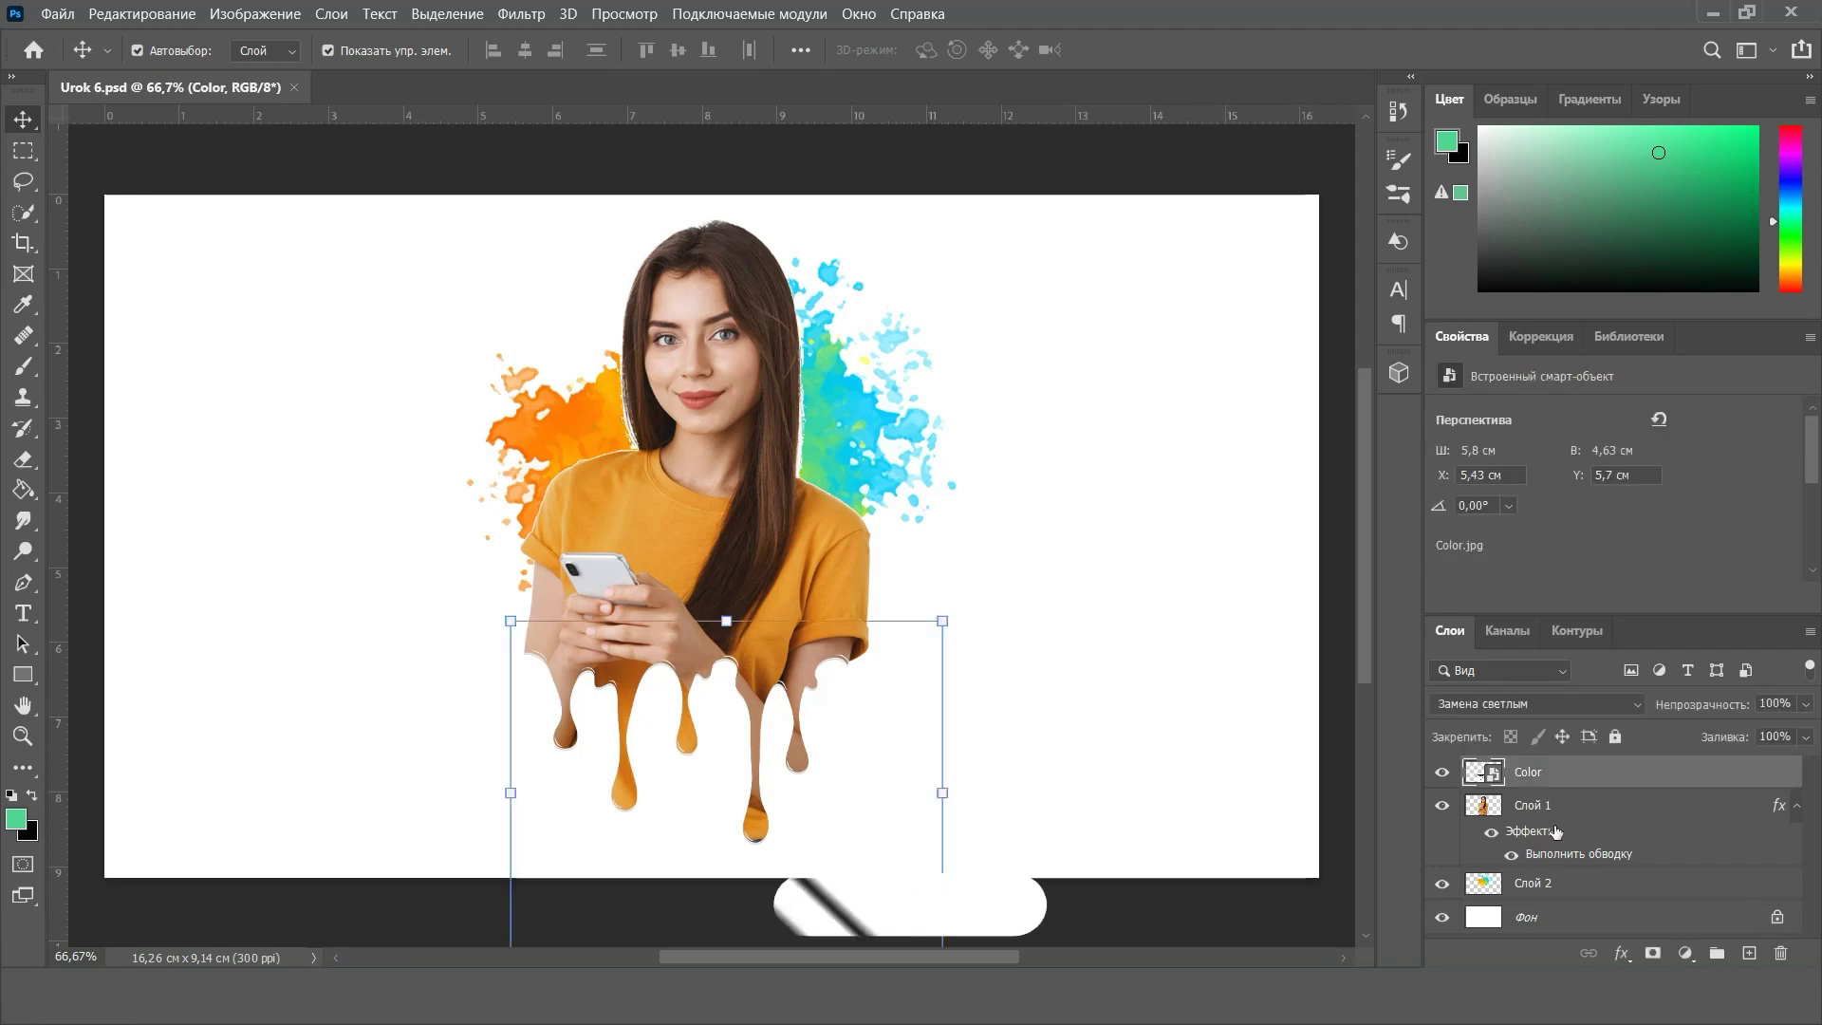
shift+click(1556, 917)
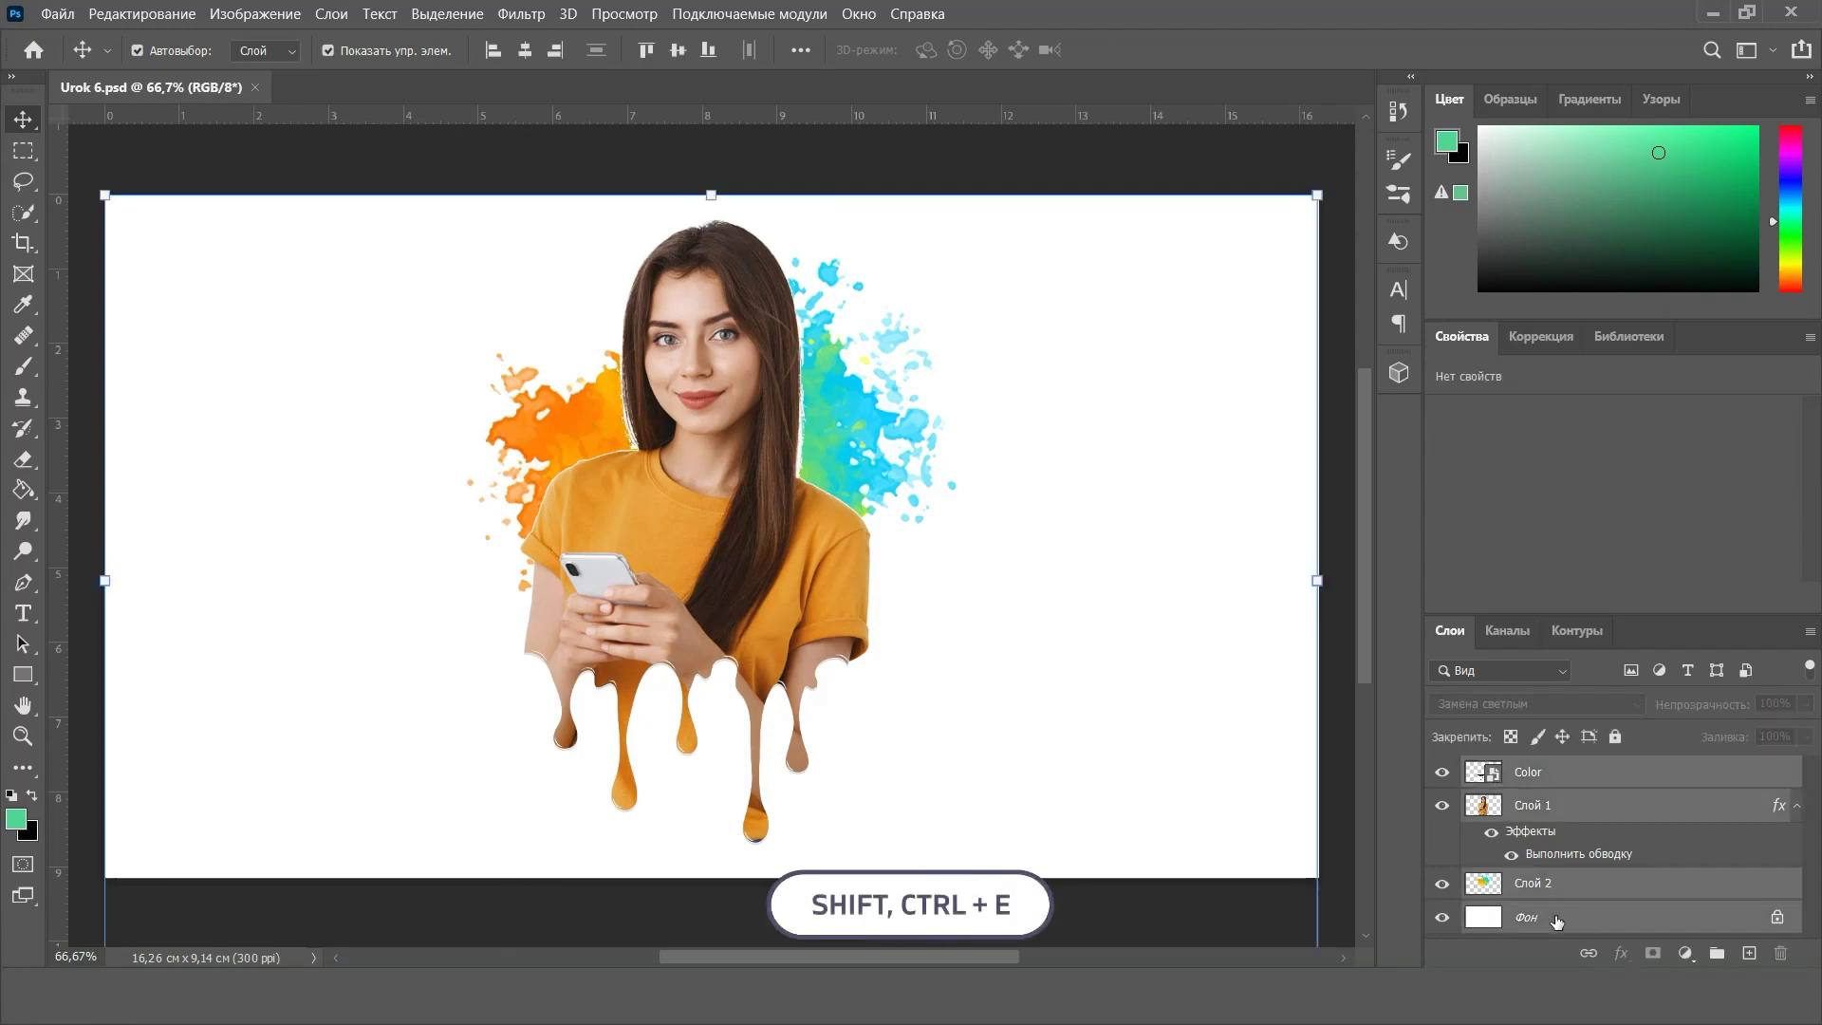
key(ctrl+shift+e)
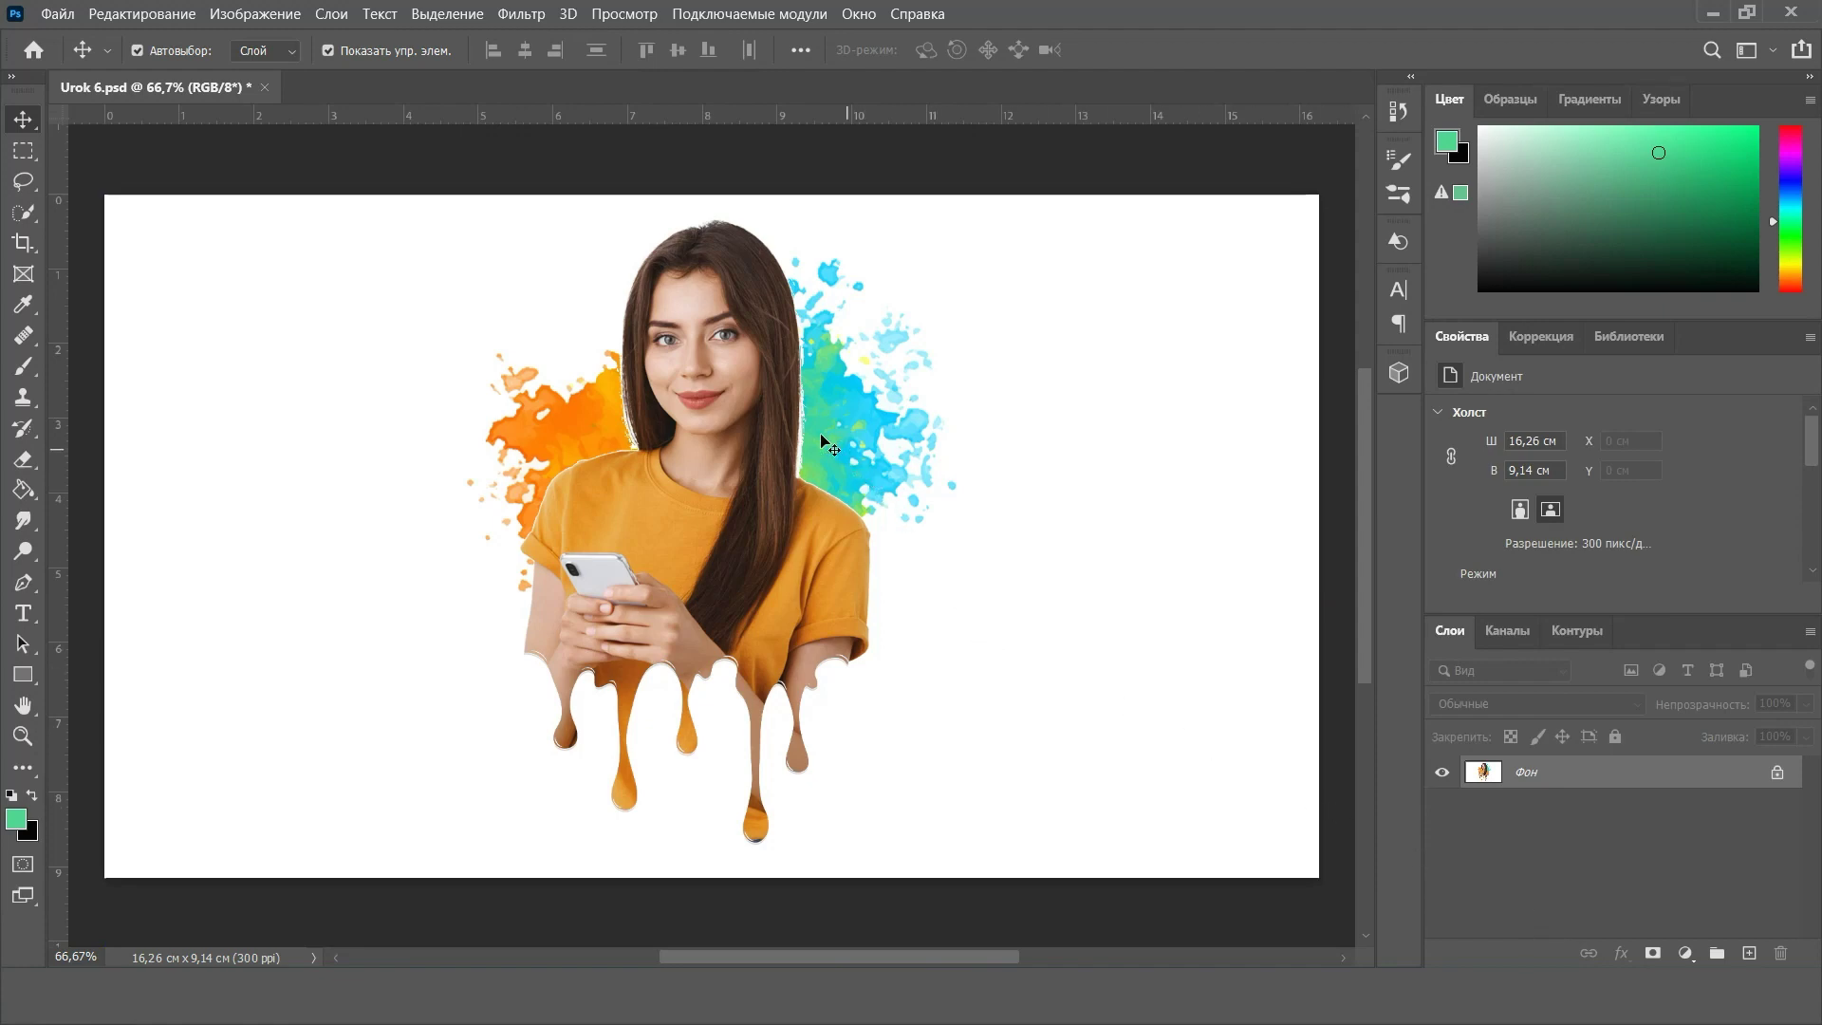
Copy a rectangular strip around the woman onto a new layer with Ctrl+J
click(24, 151)
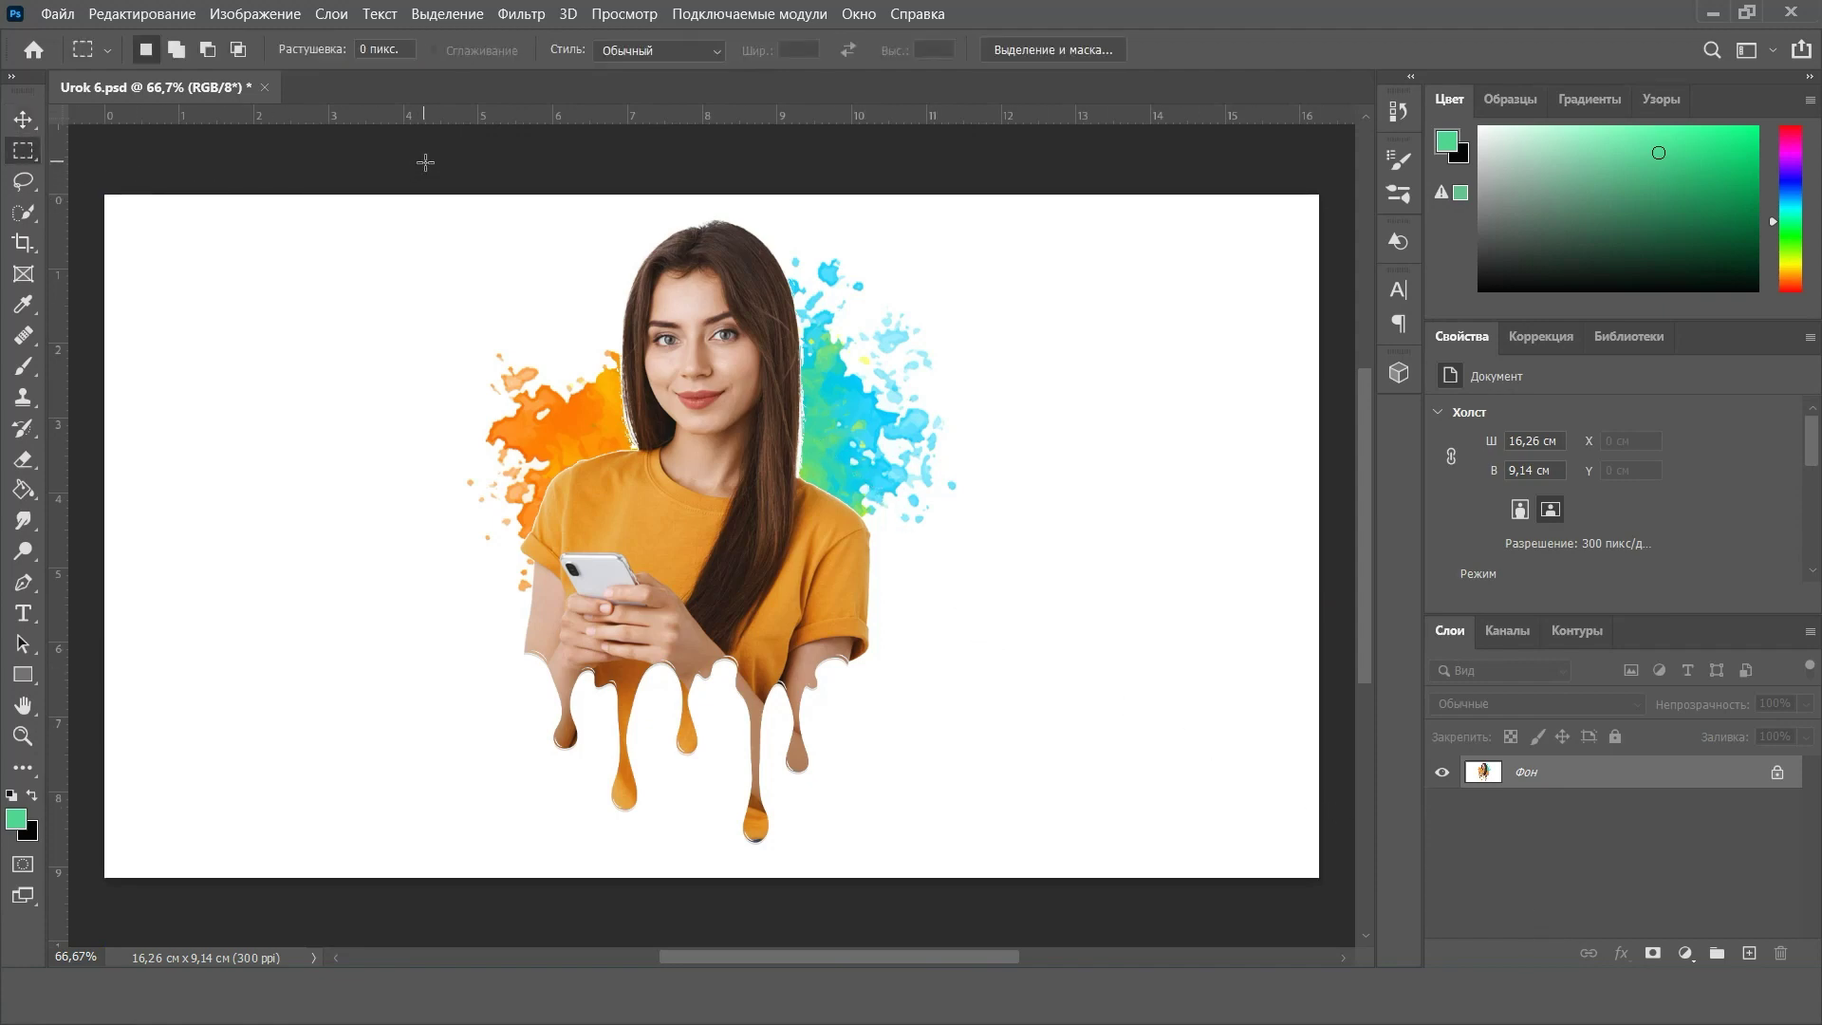
mouse_move(435, 194)
mouse_down()
mouse_move(947, 868)
mouse_move(982, 879)
mouse_up()
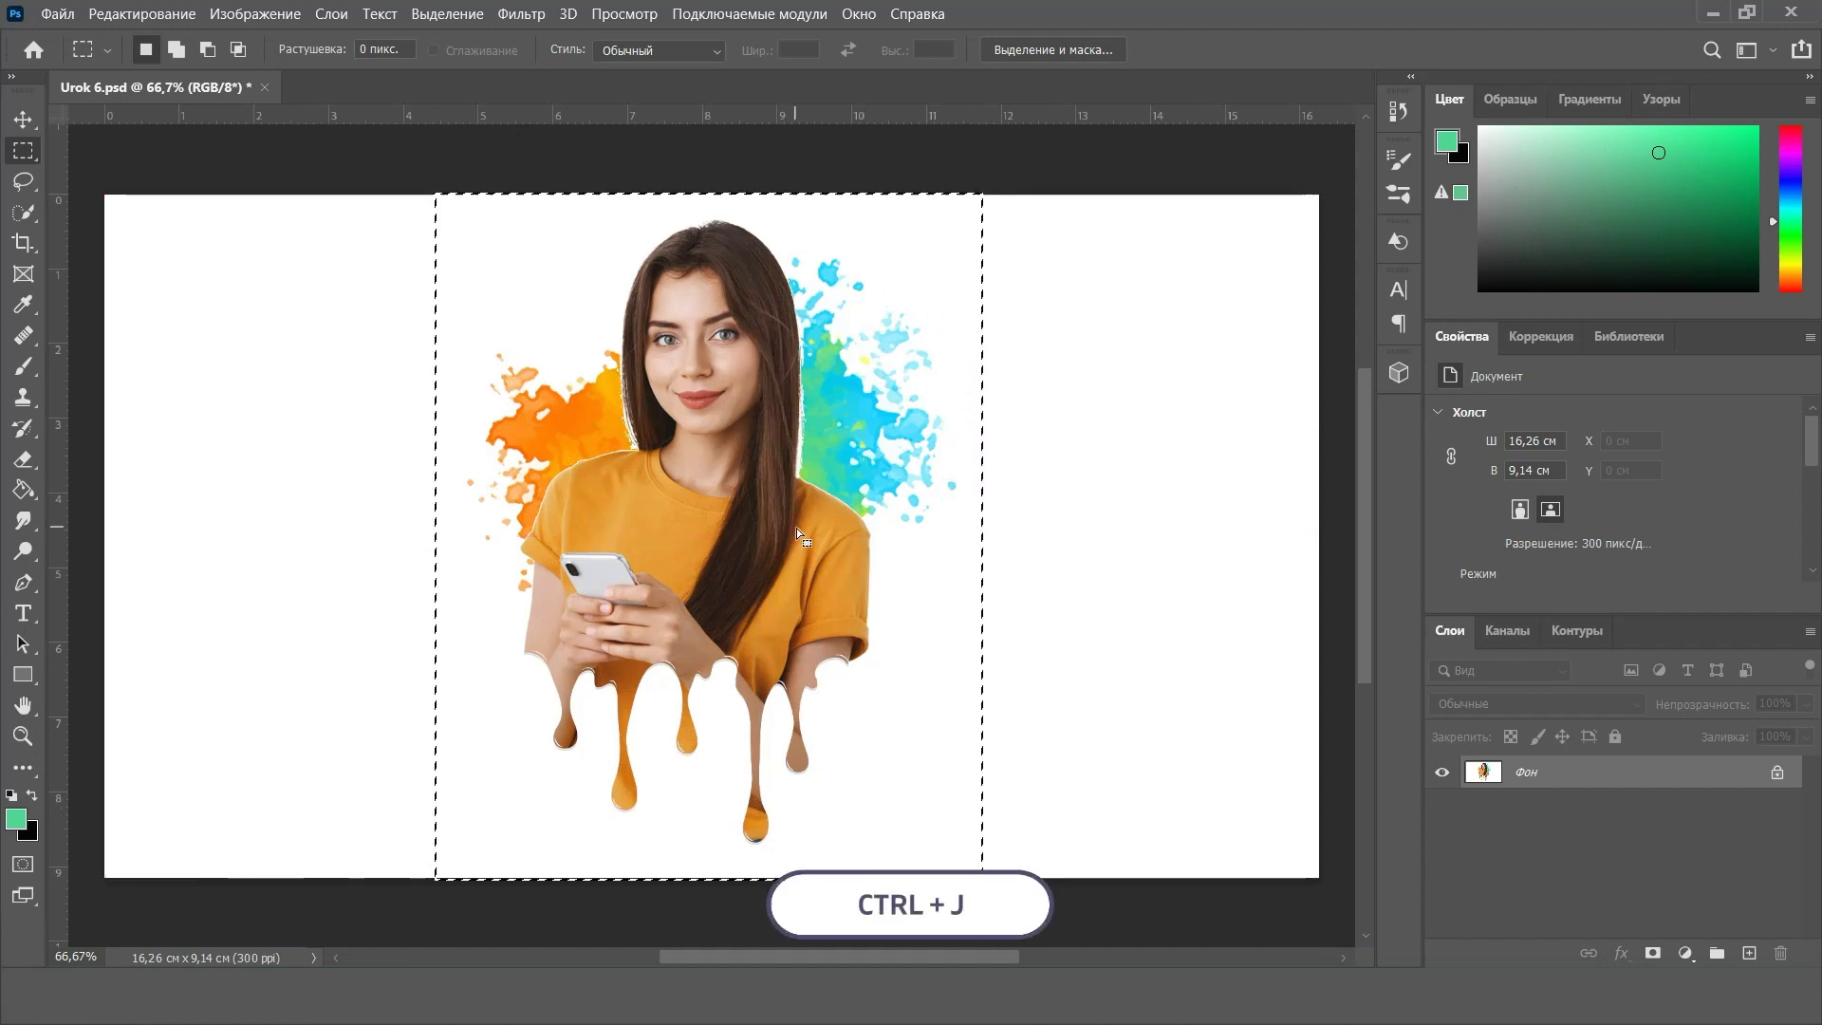
key(ctrl+j)
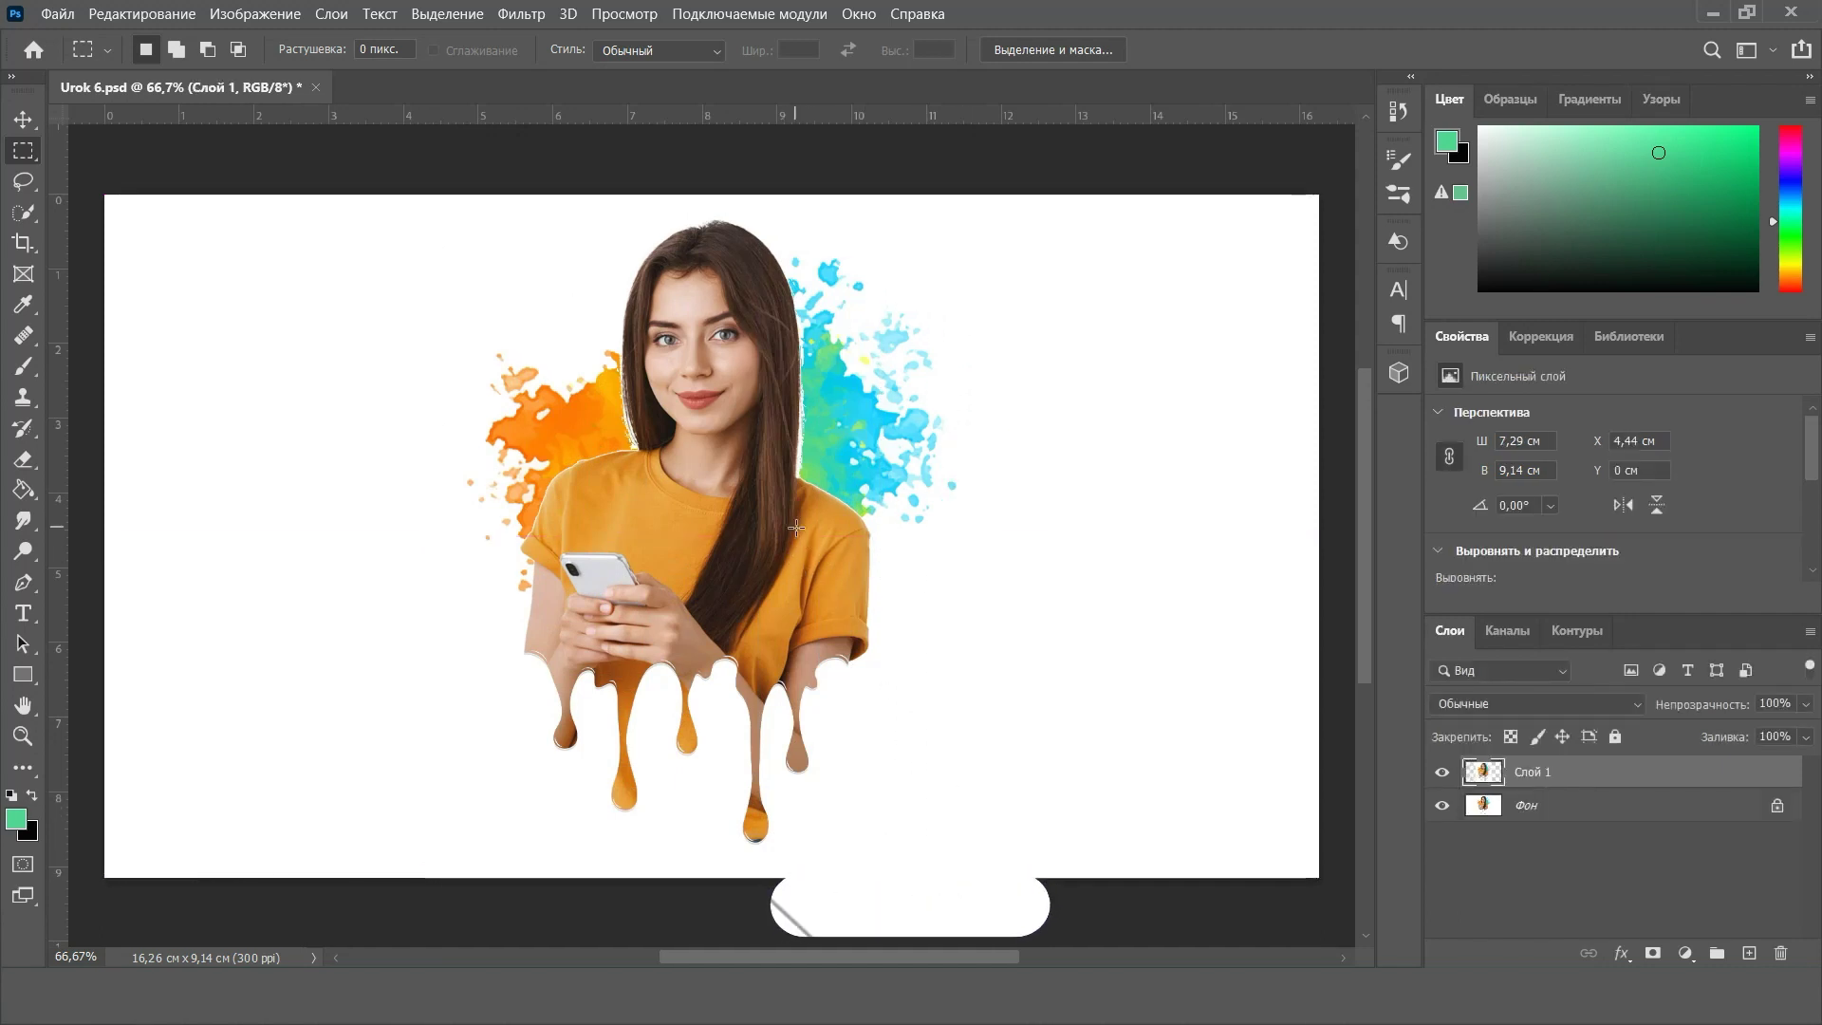
click(1567, 811)
Add a Gradient Fill layer set to Radial, Reverse, 275% scale
click(1687, 953)
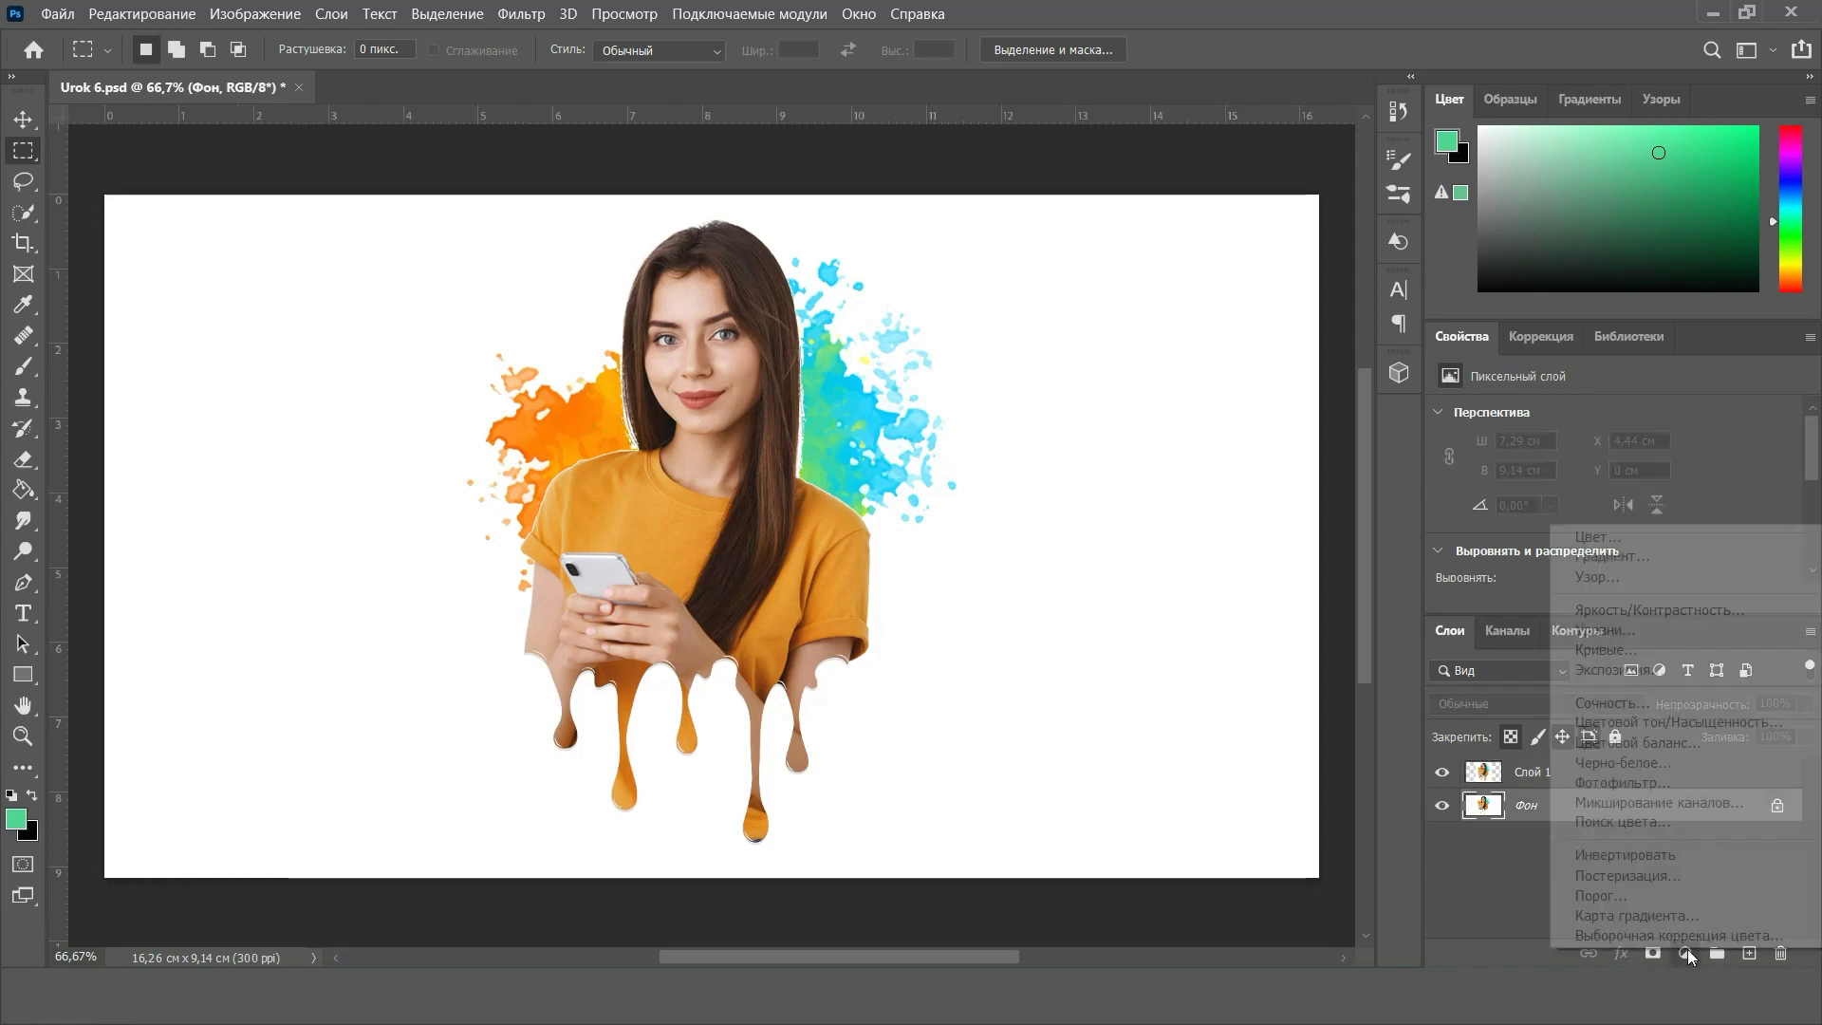
click(1672, 557)
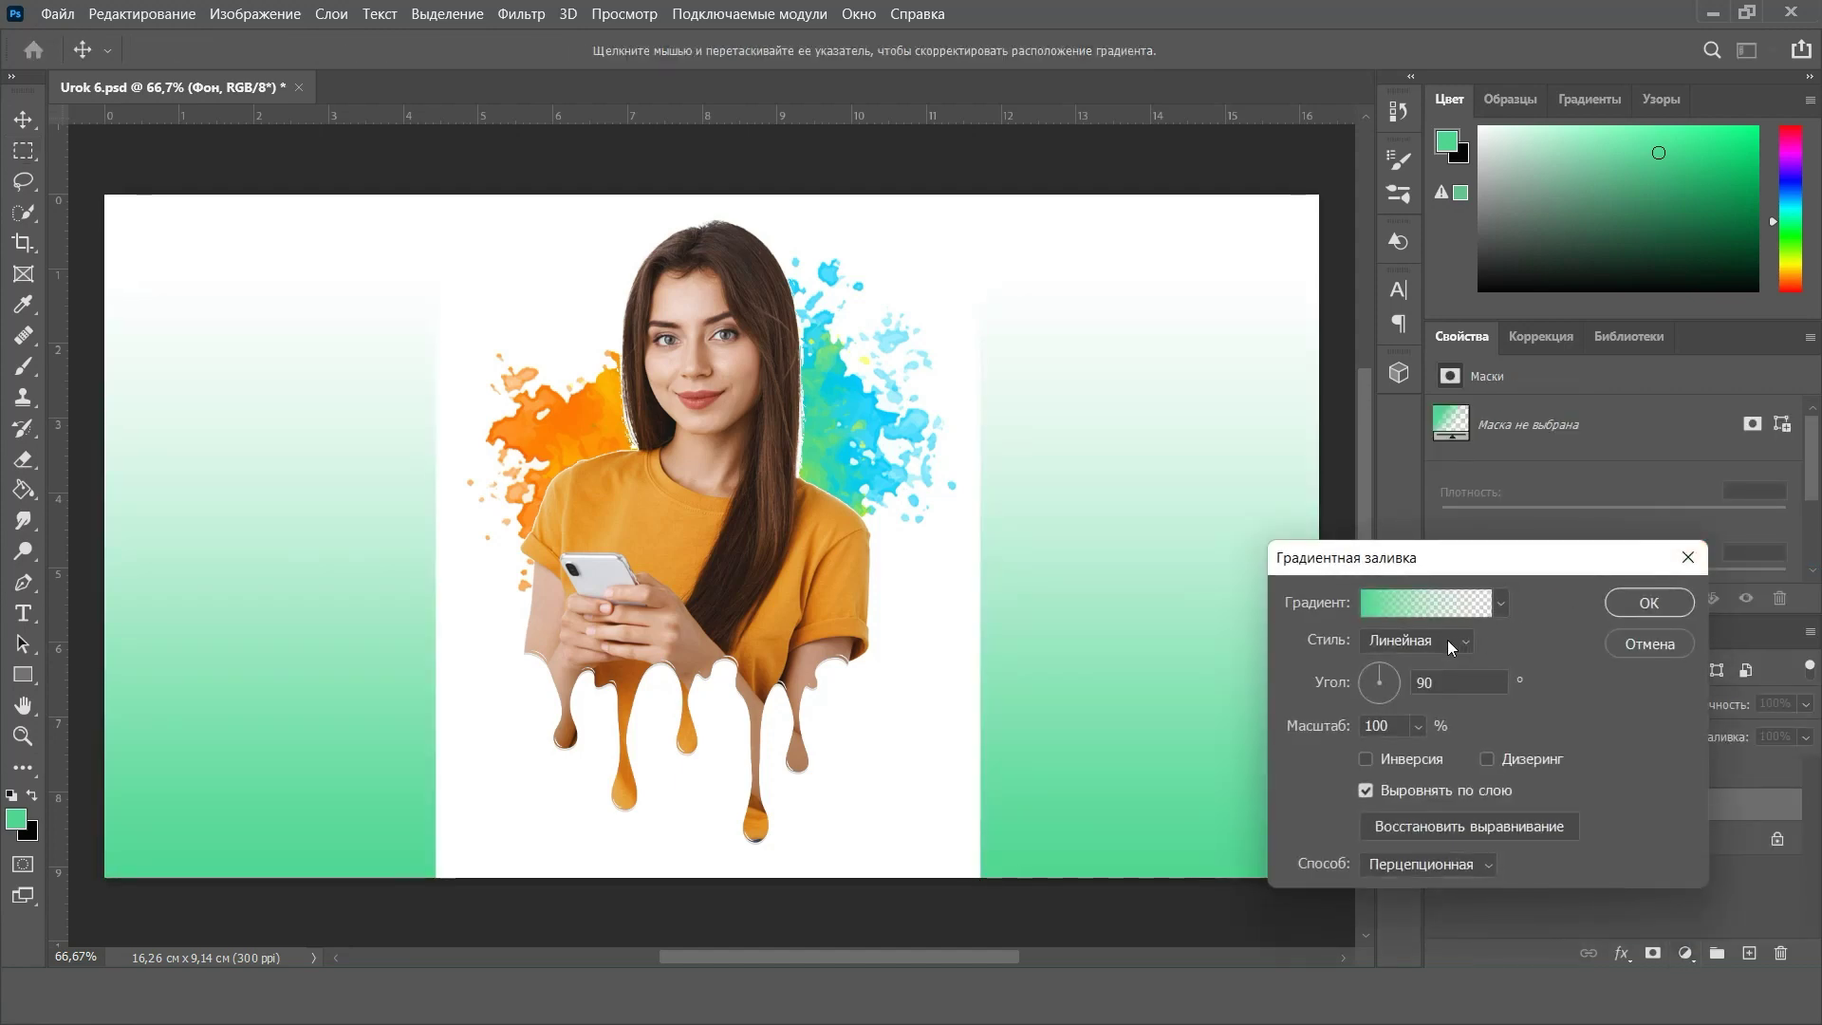
click(1448, 639)
click(1442, 663)
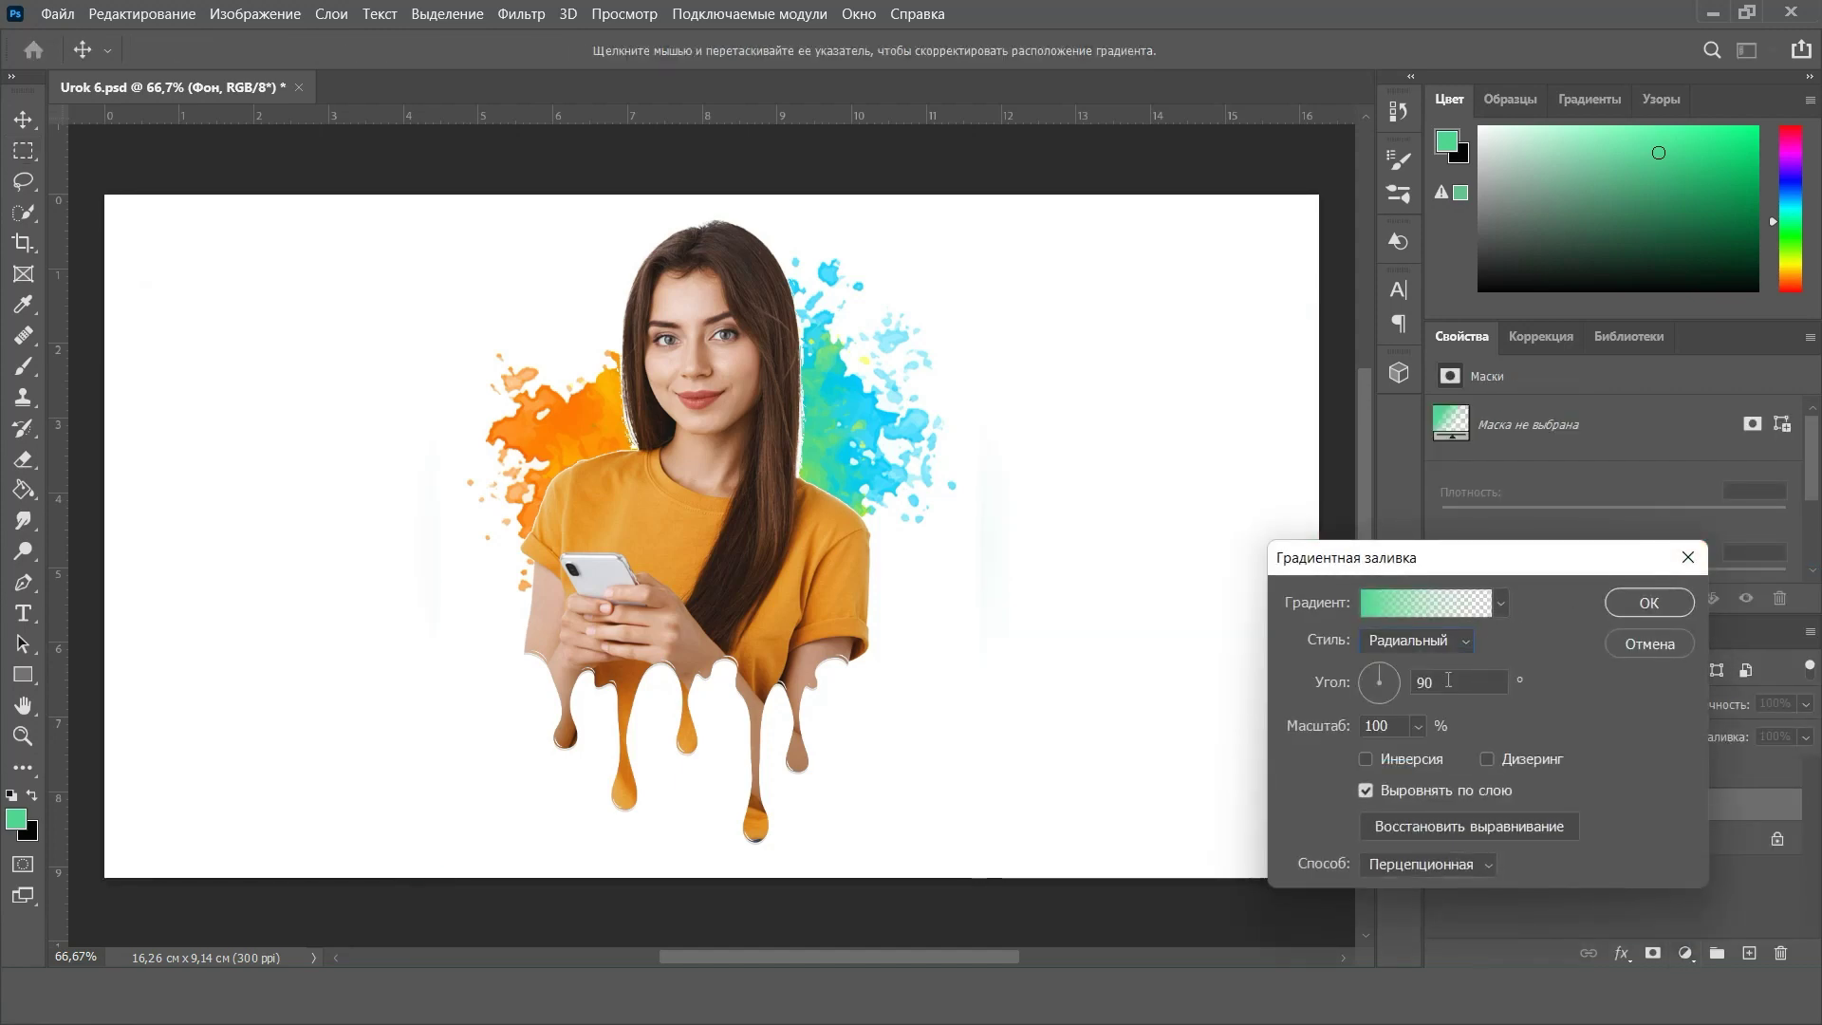
click(1367, 759)
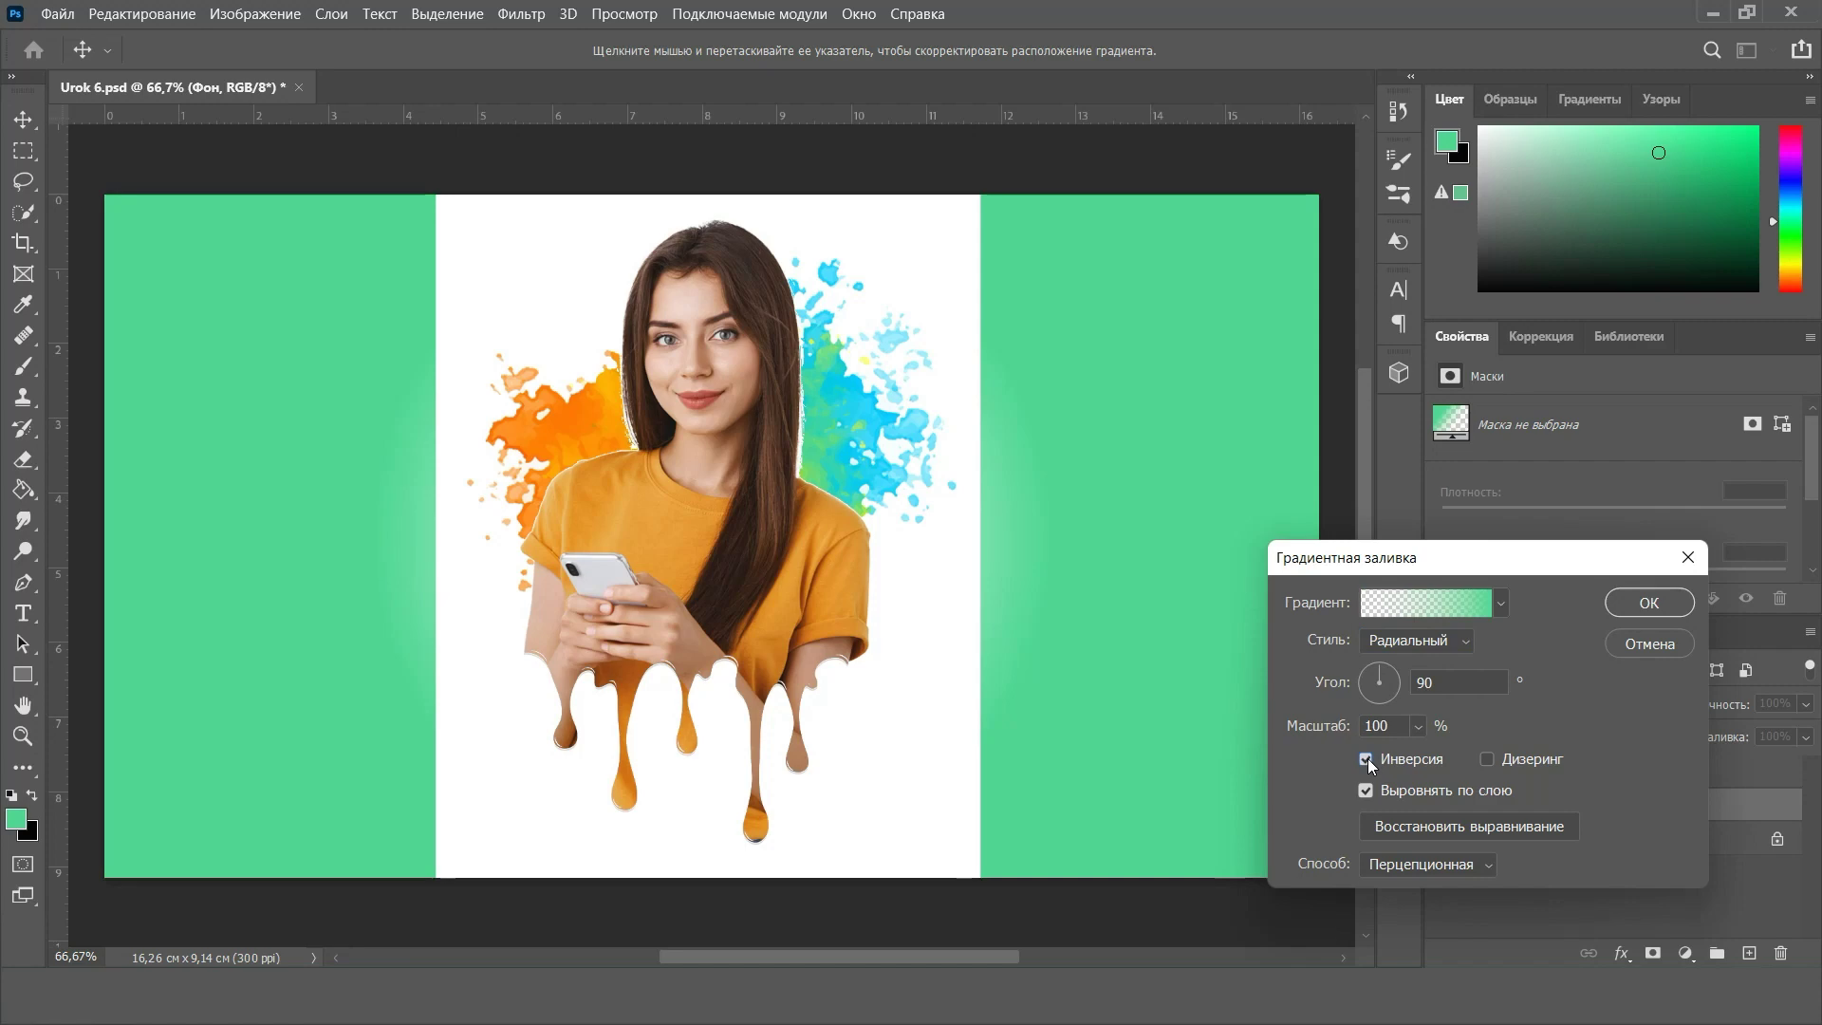
click(1418, 726)
drag(1421, 757, 1440, 754)
Set the gradient's left stop colour to yellow #fde802 and apply the fill
click(1512, 642)
click(1471, 601)
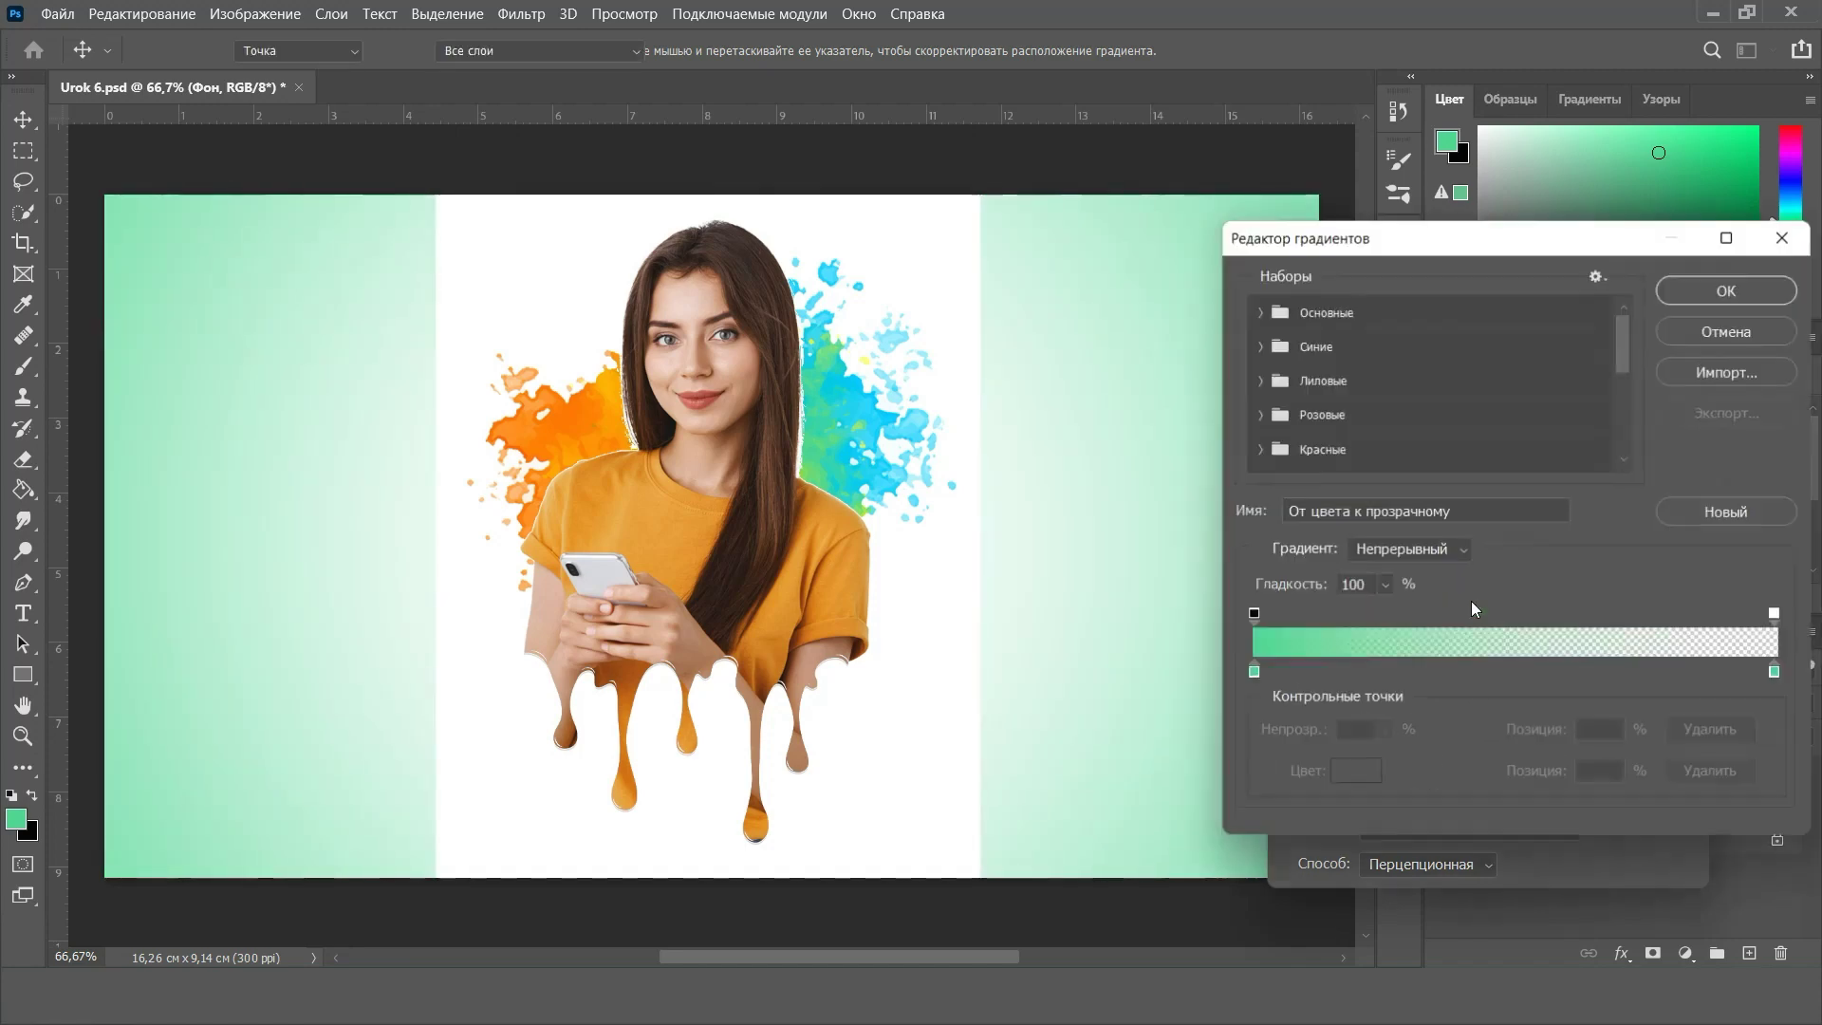
click(1255, 673)
click(1357, 772)
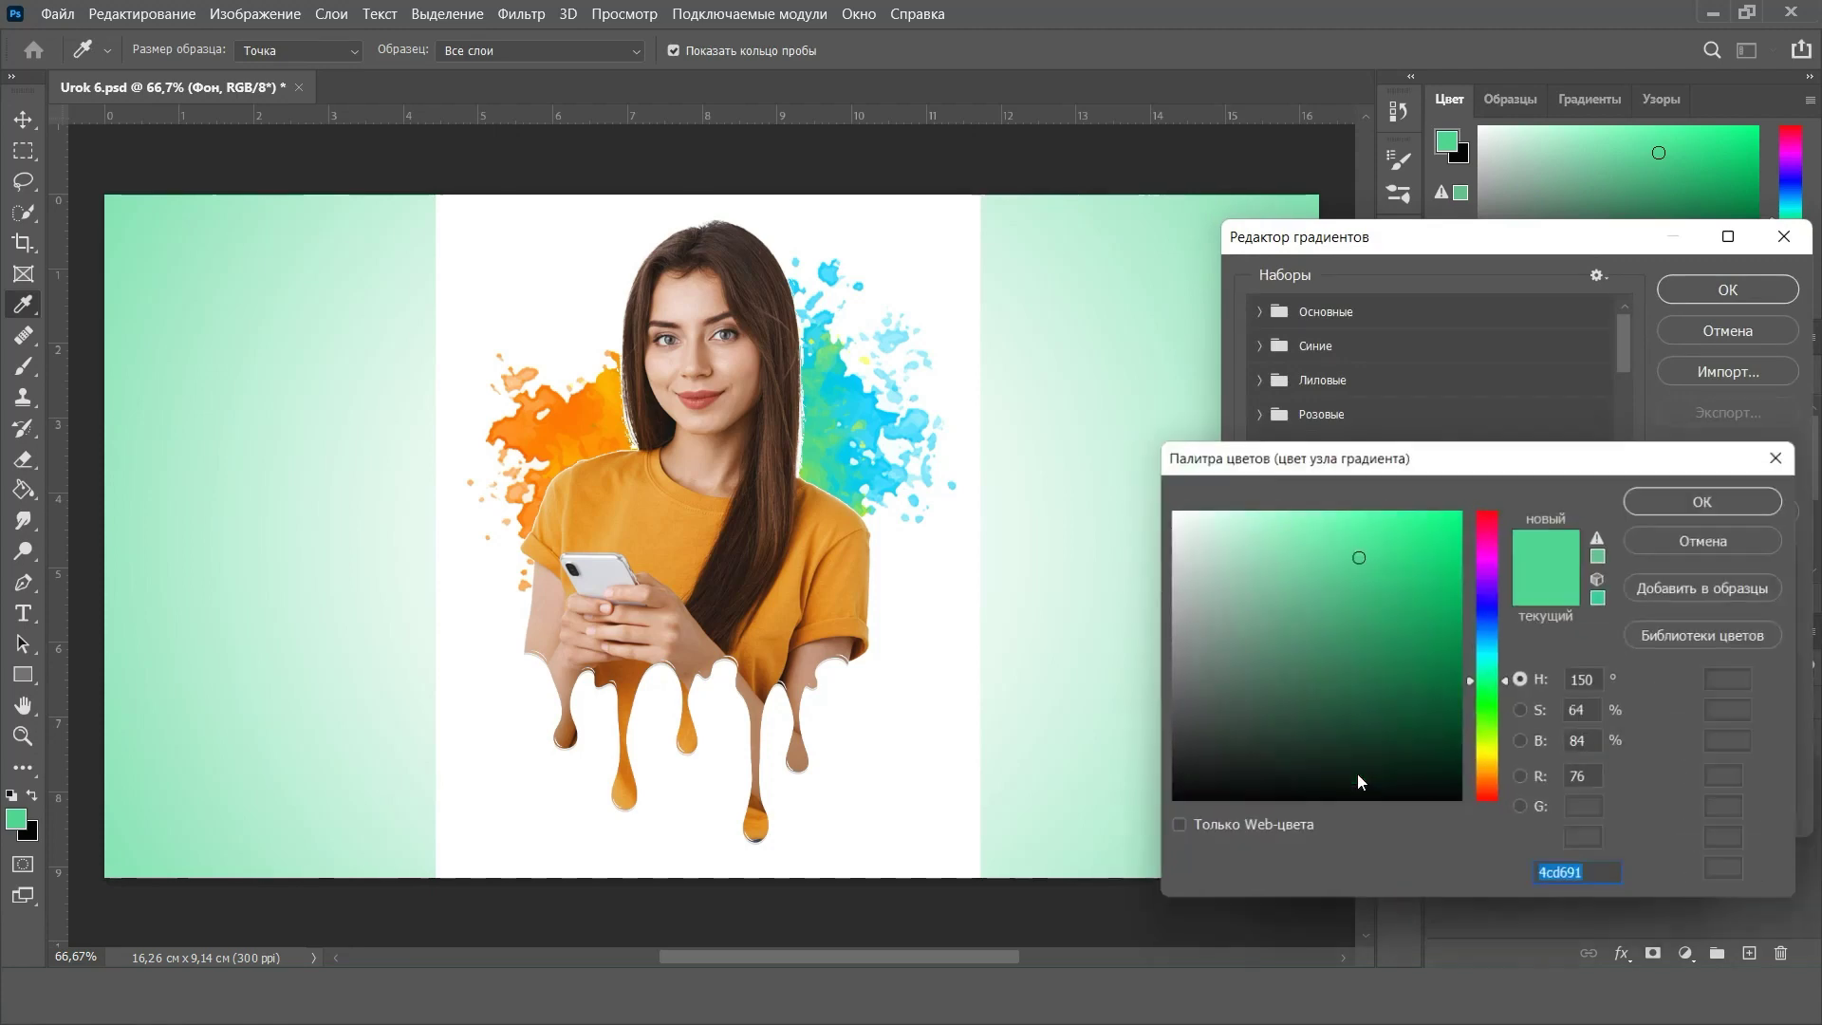
text(fde802)
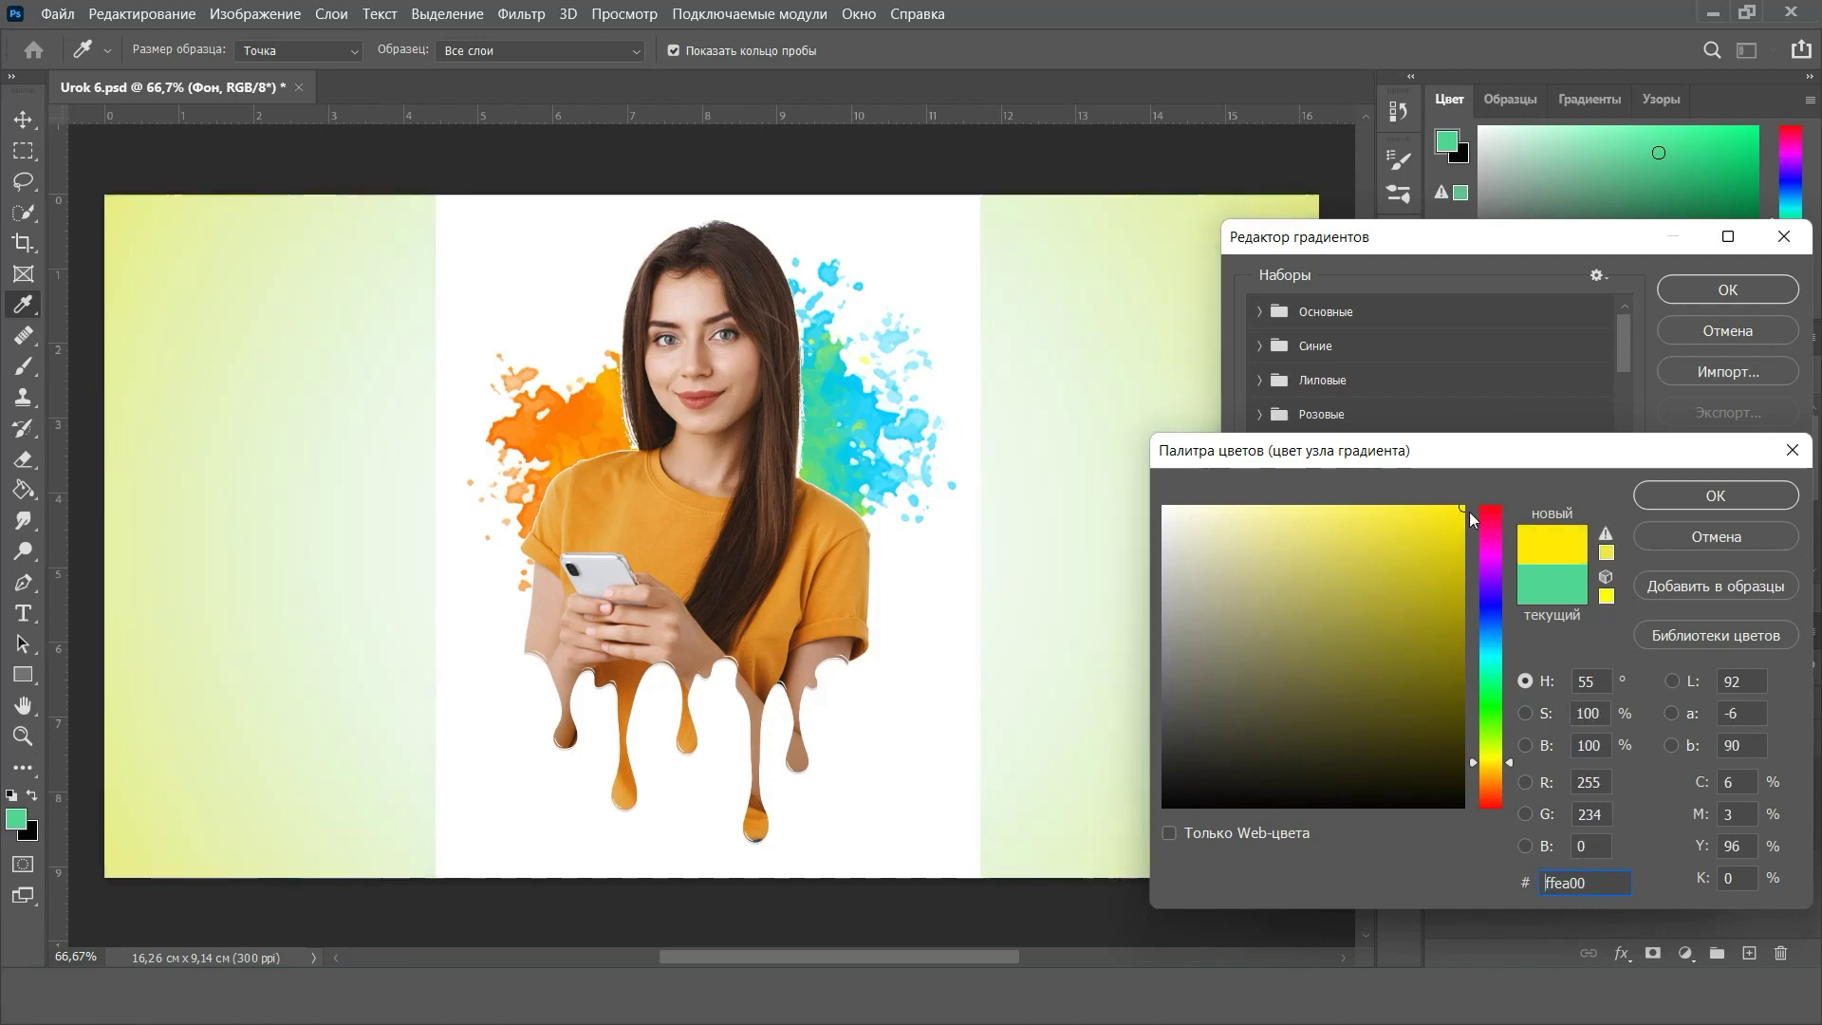
drag(1495, 765, 1496, 766)
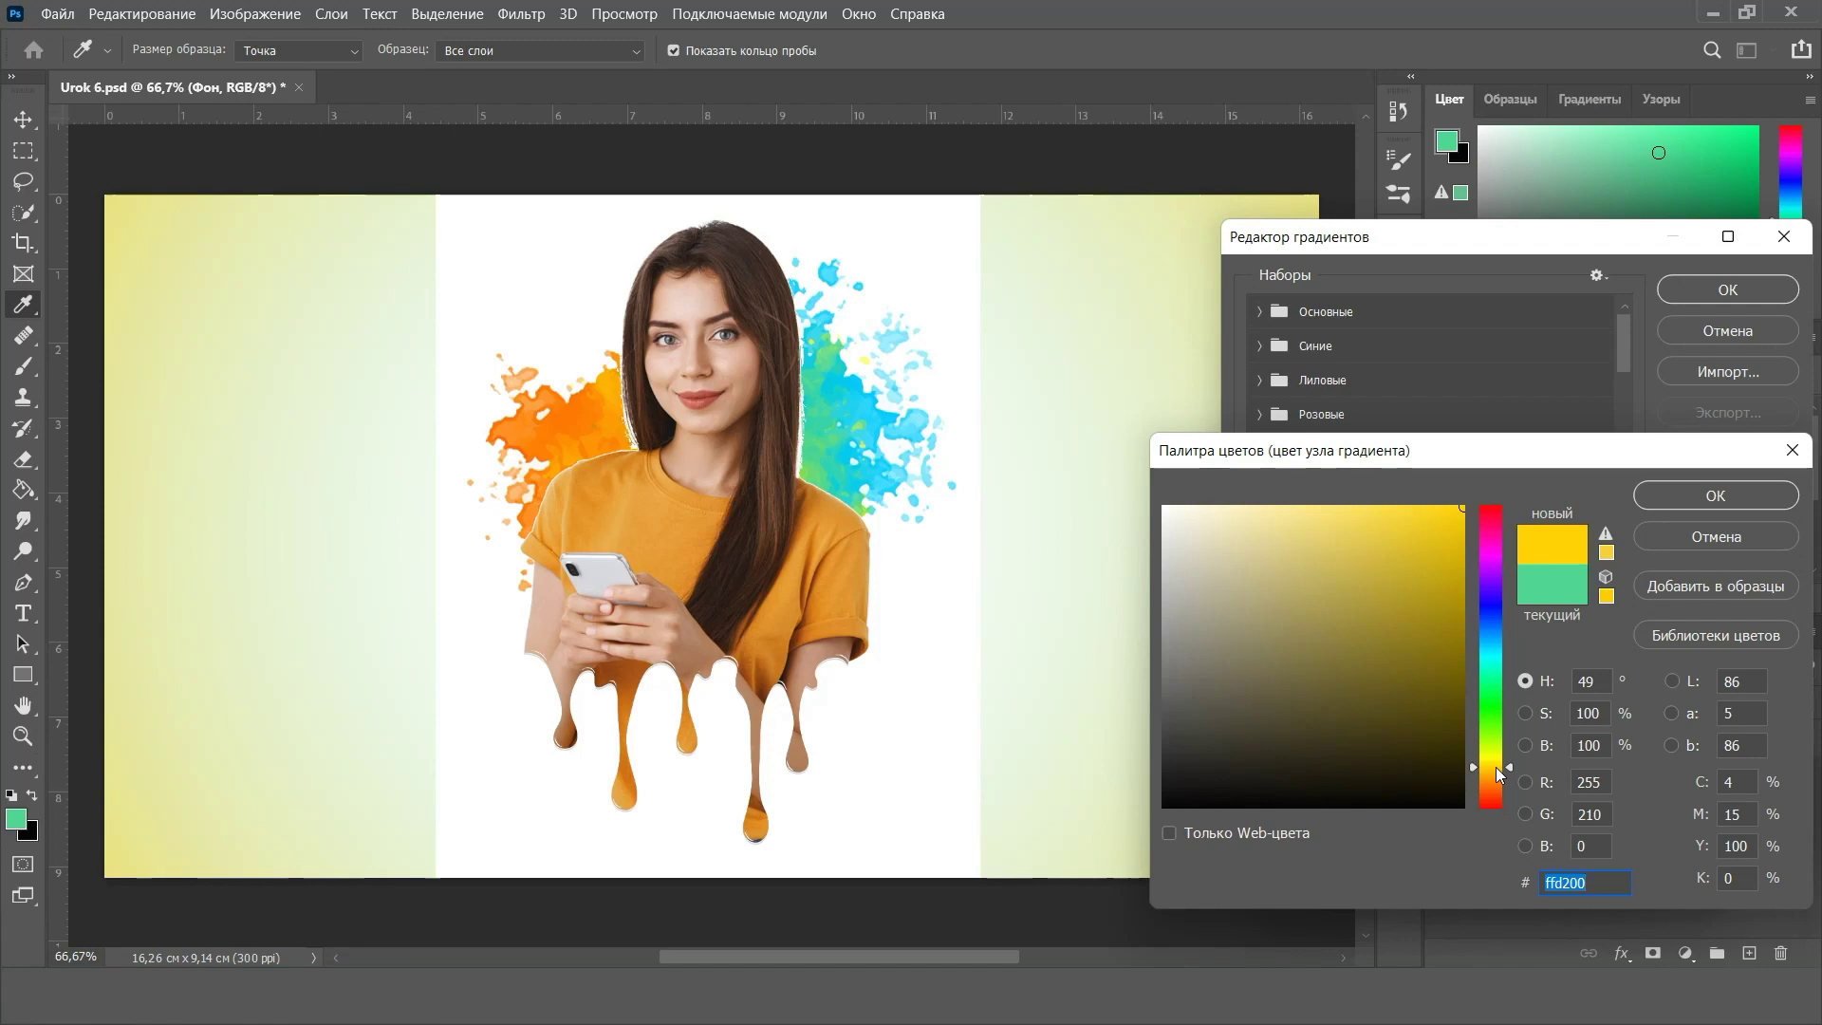
click(1687, 498)
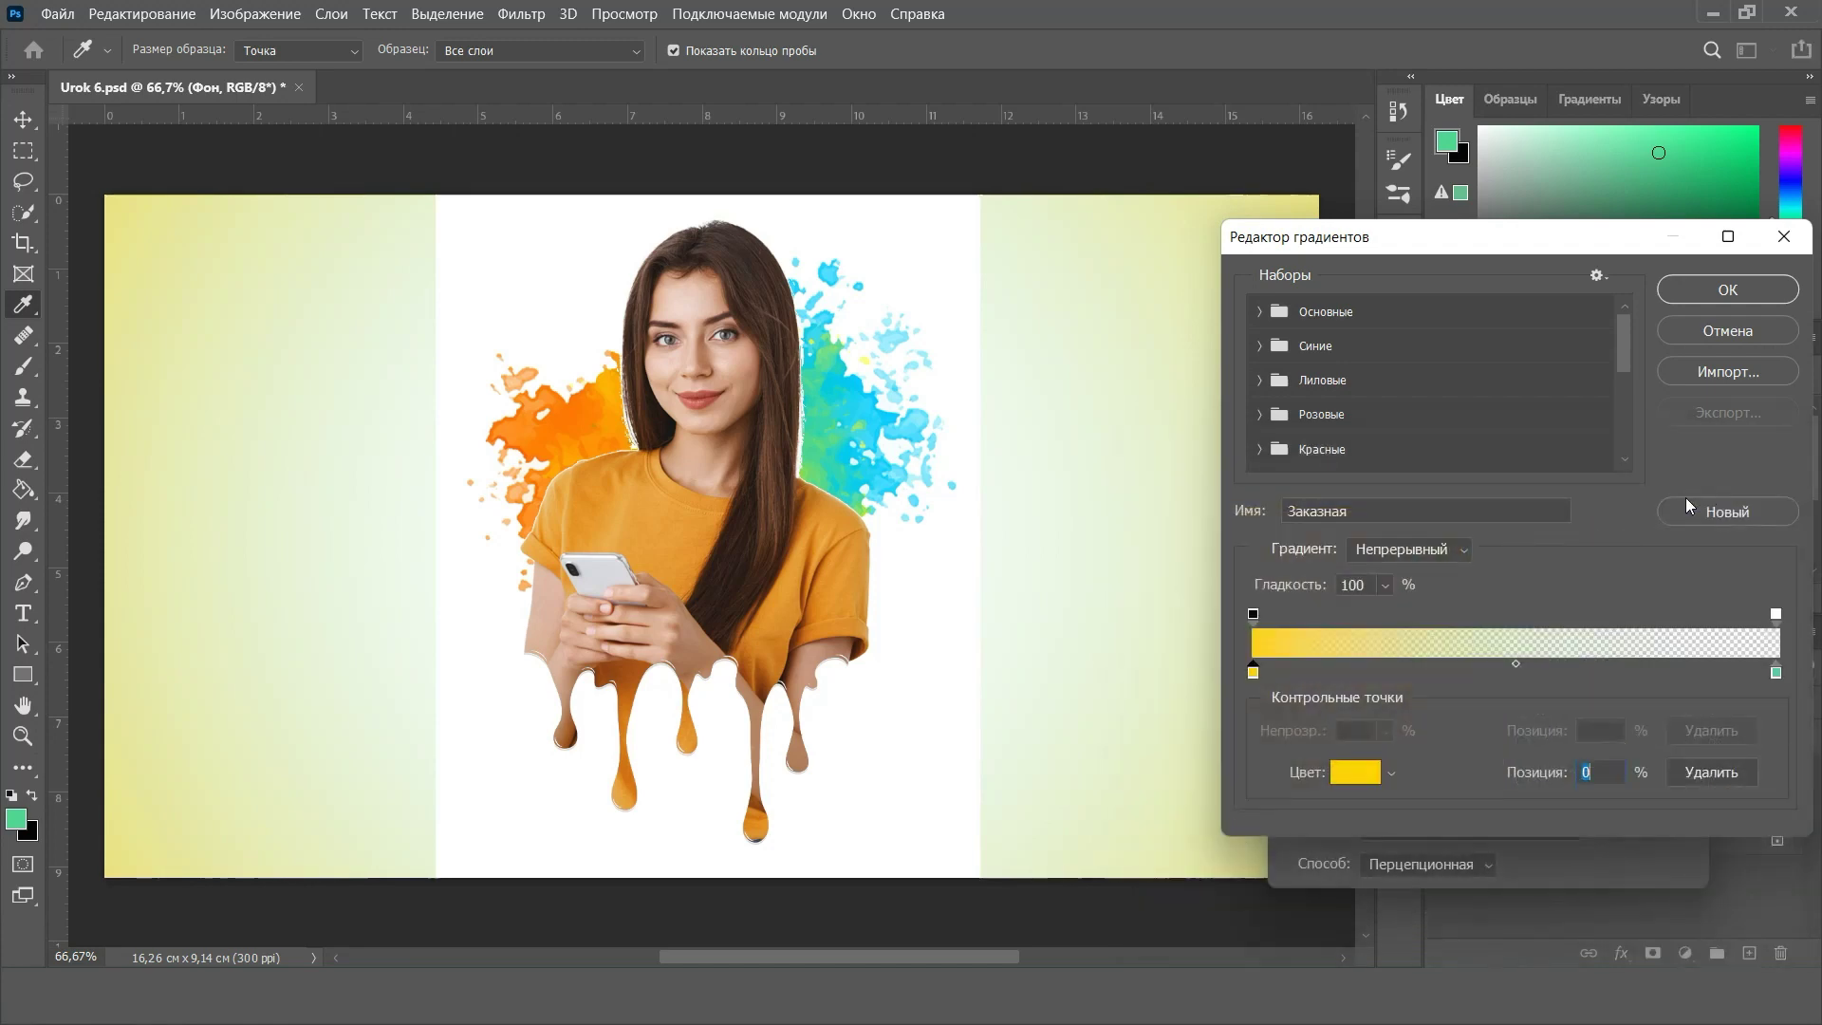
click(1715, 293)
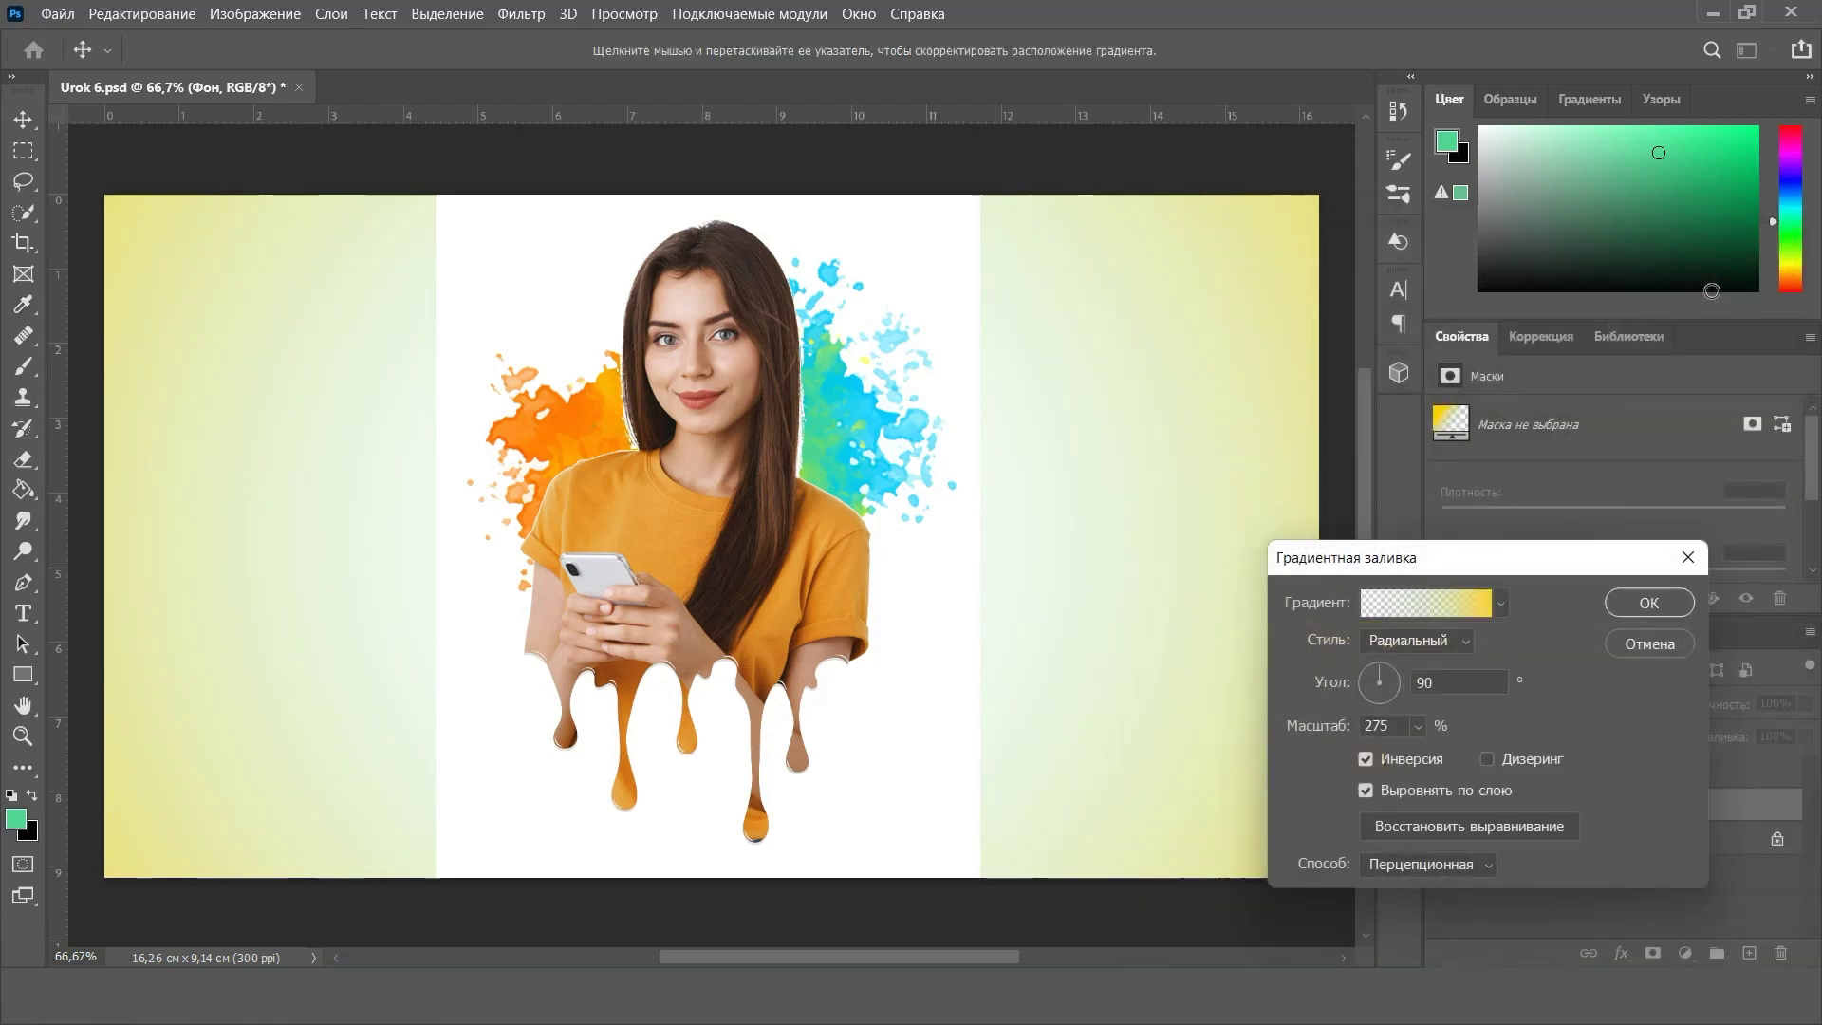
click(1642, 607)
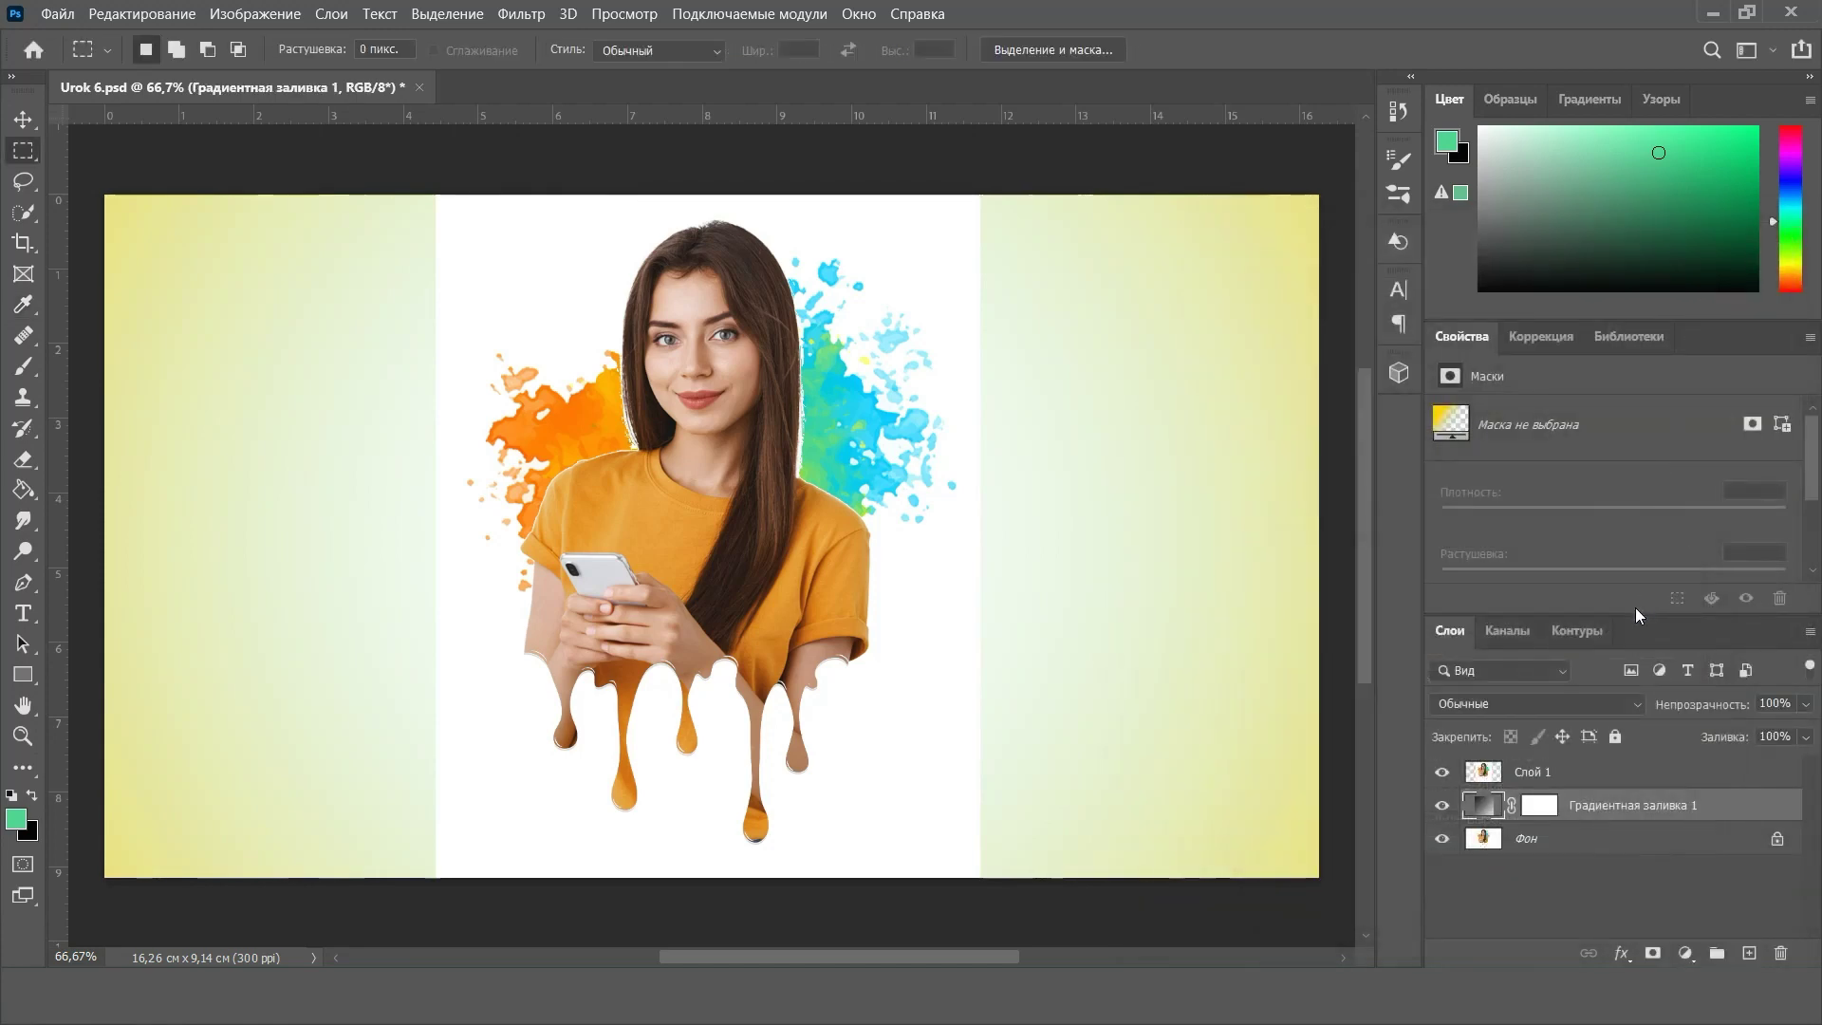
Set Слой 1 to the Затемнение (Darken) blend mode so the gradient shows around her
click(1571, 776)
click(1536, 703)
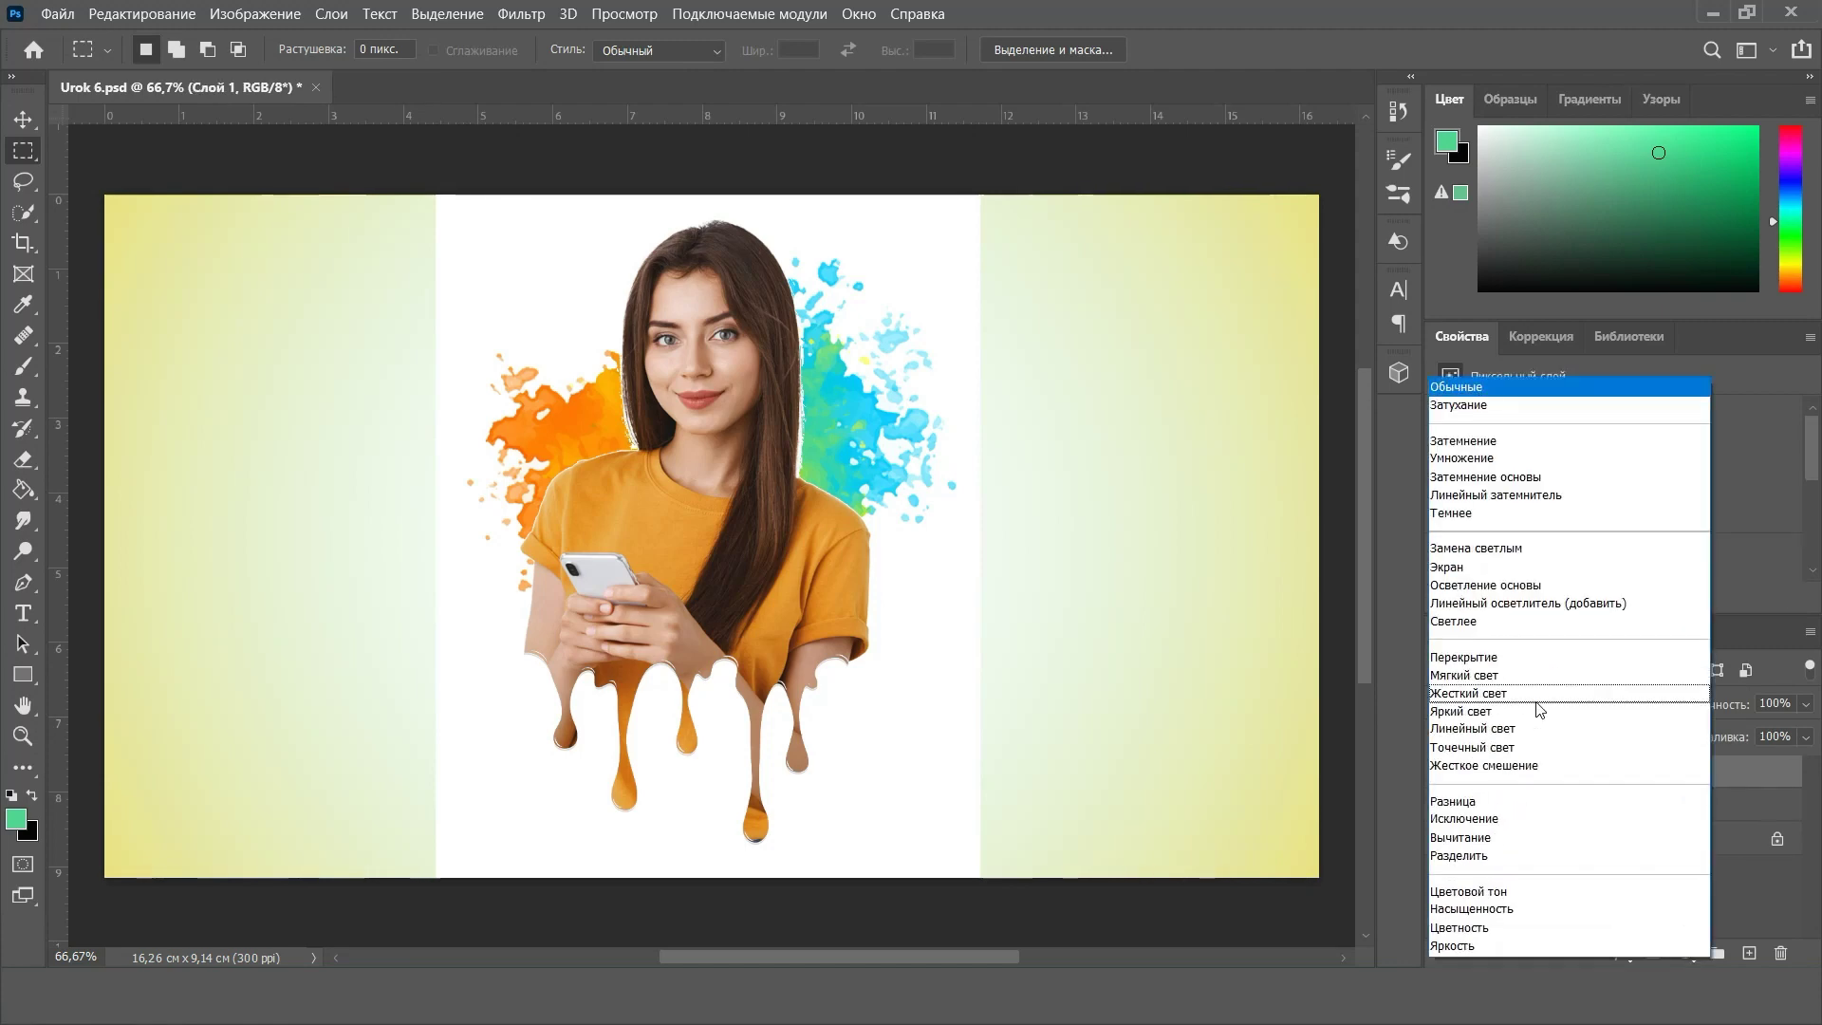
click(1521, 443)
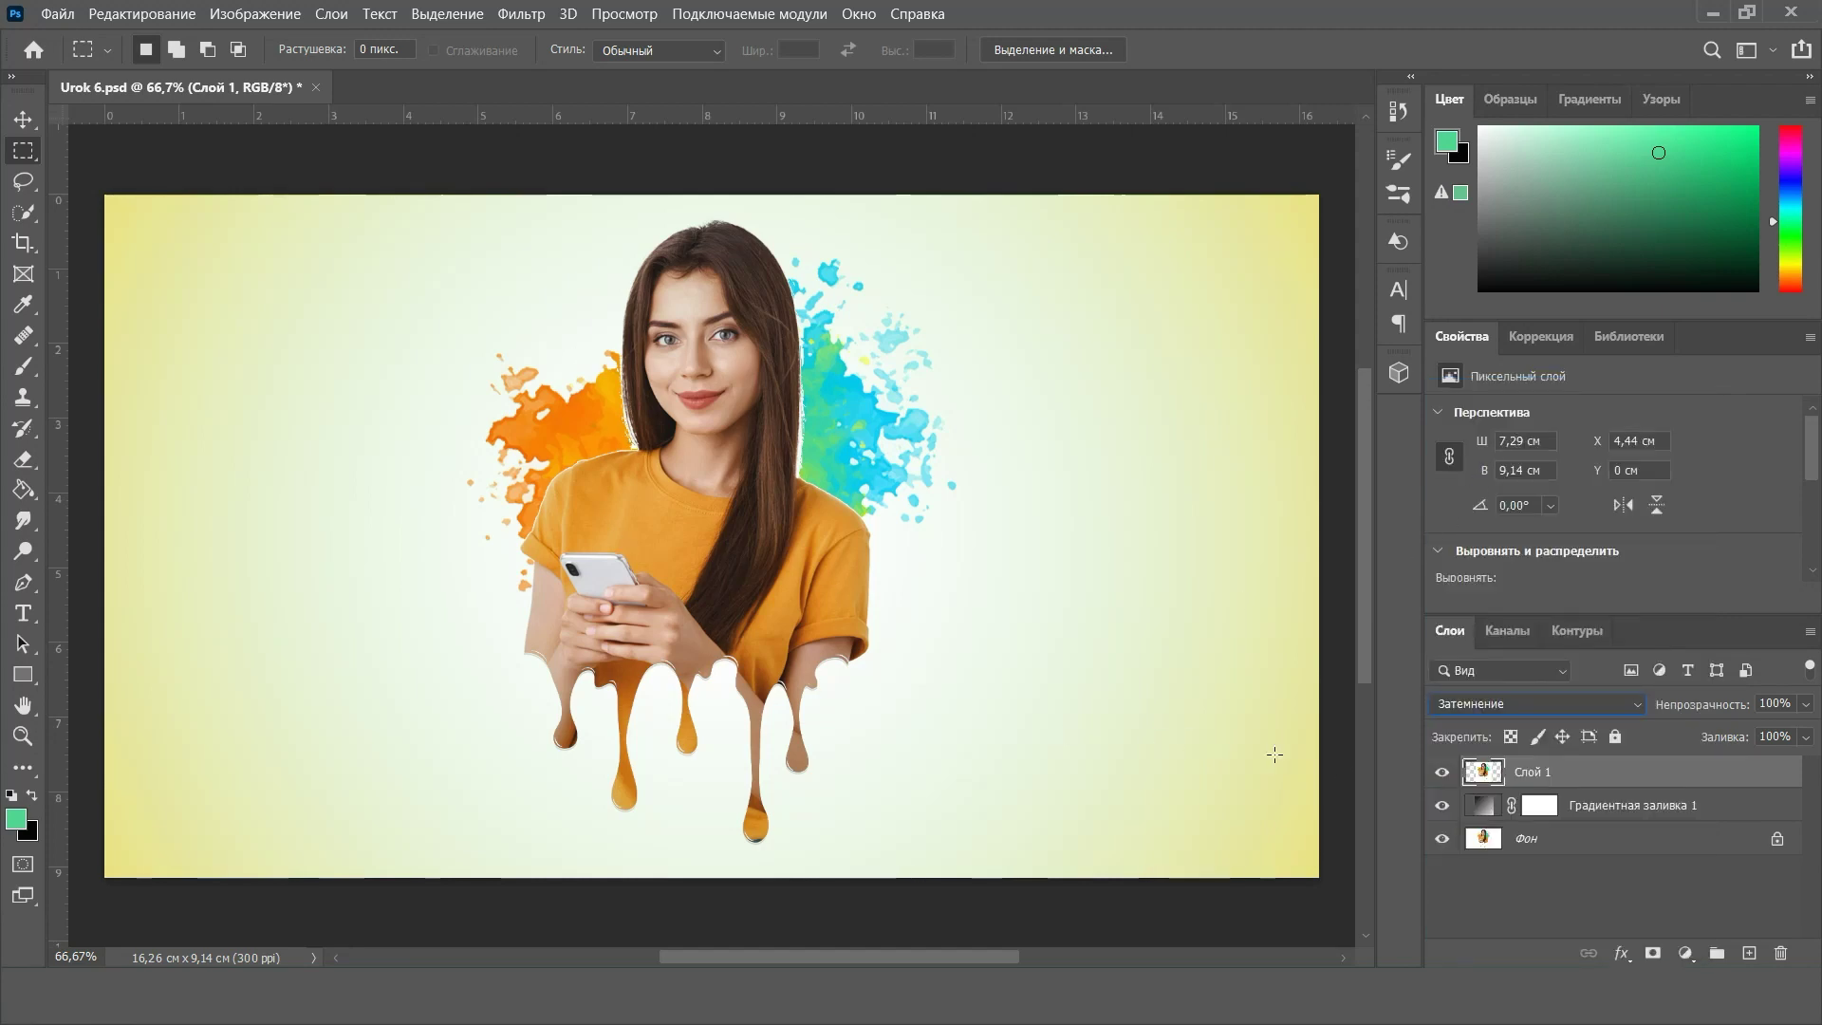
Change the gradient fill's left stop to orange-yellow ffc000 and its scale to 243%
double_click(1484, 806)
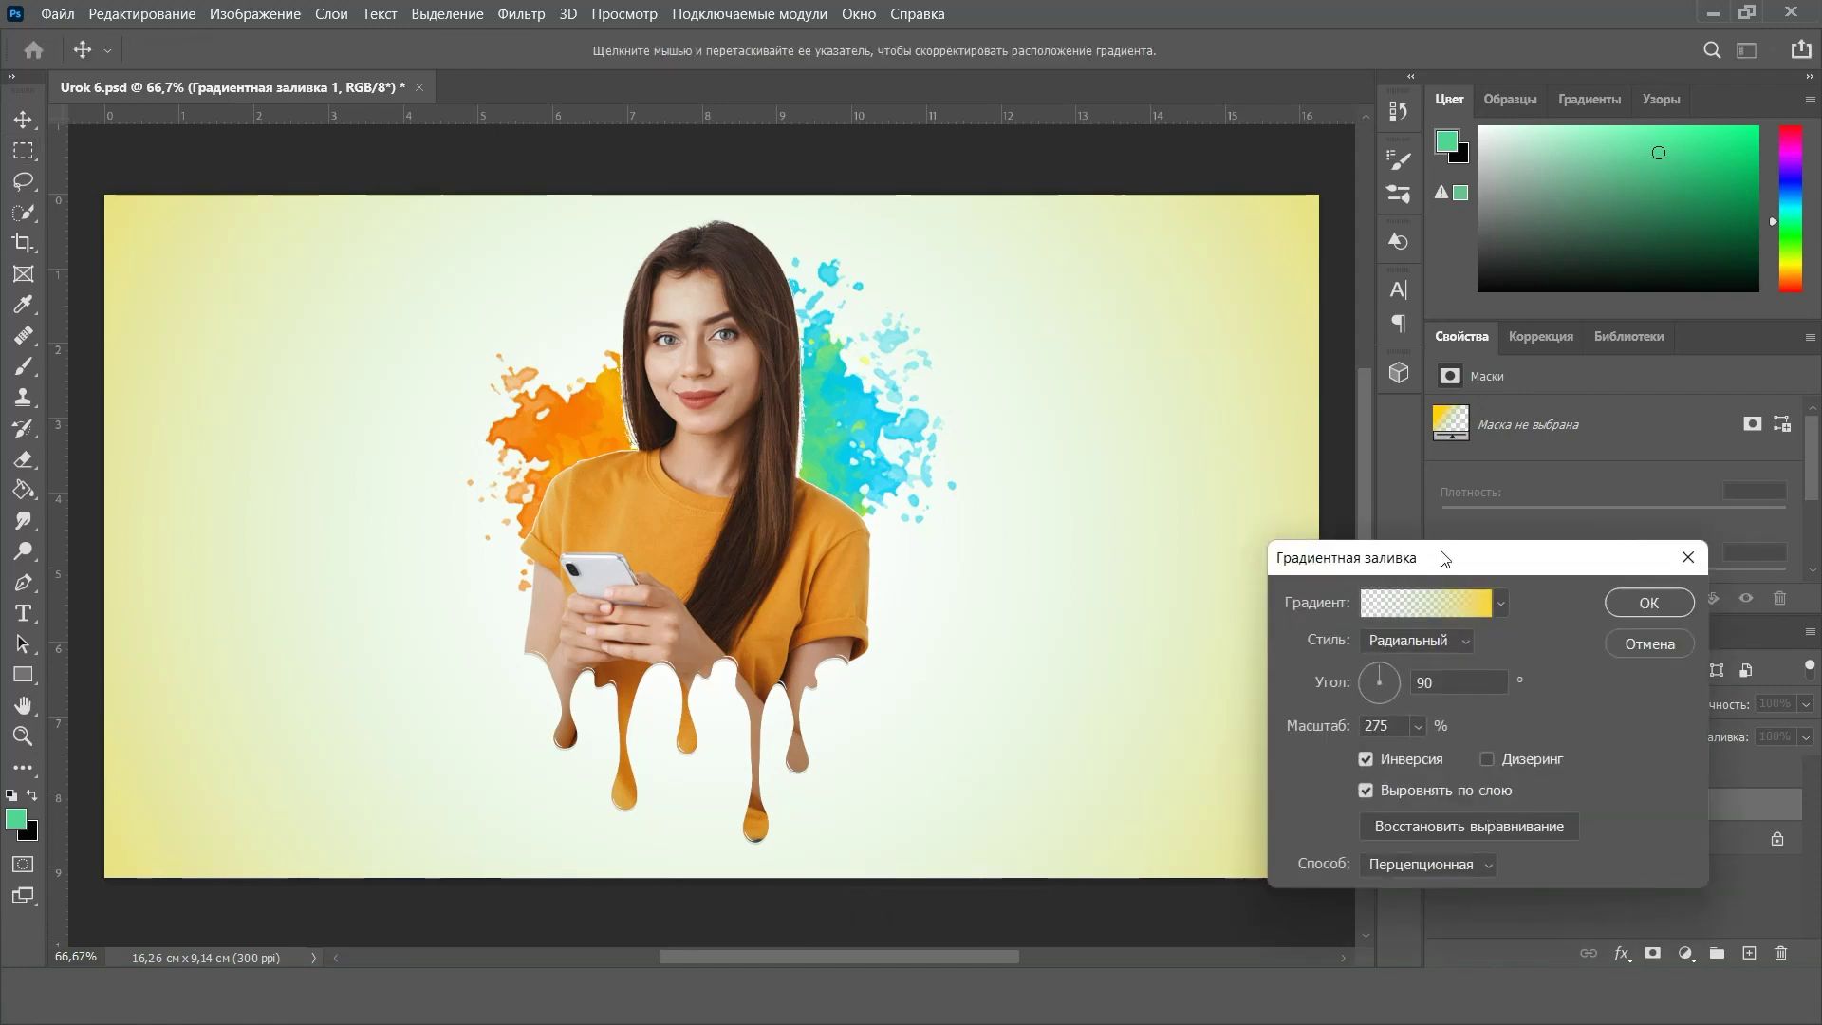
drag(1443, 549, 1459, 529)
click(1447, 576)
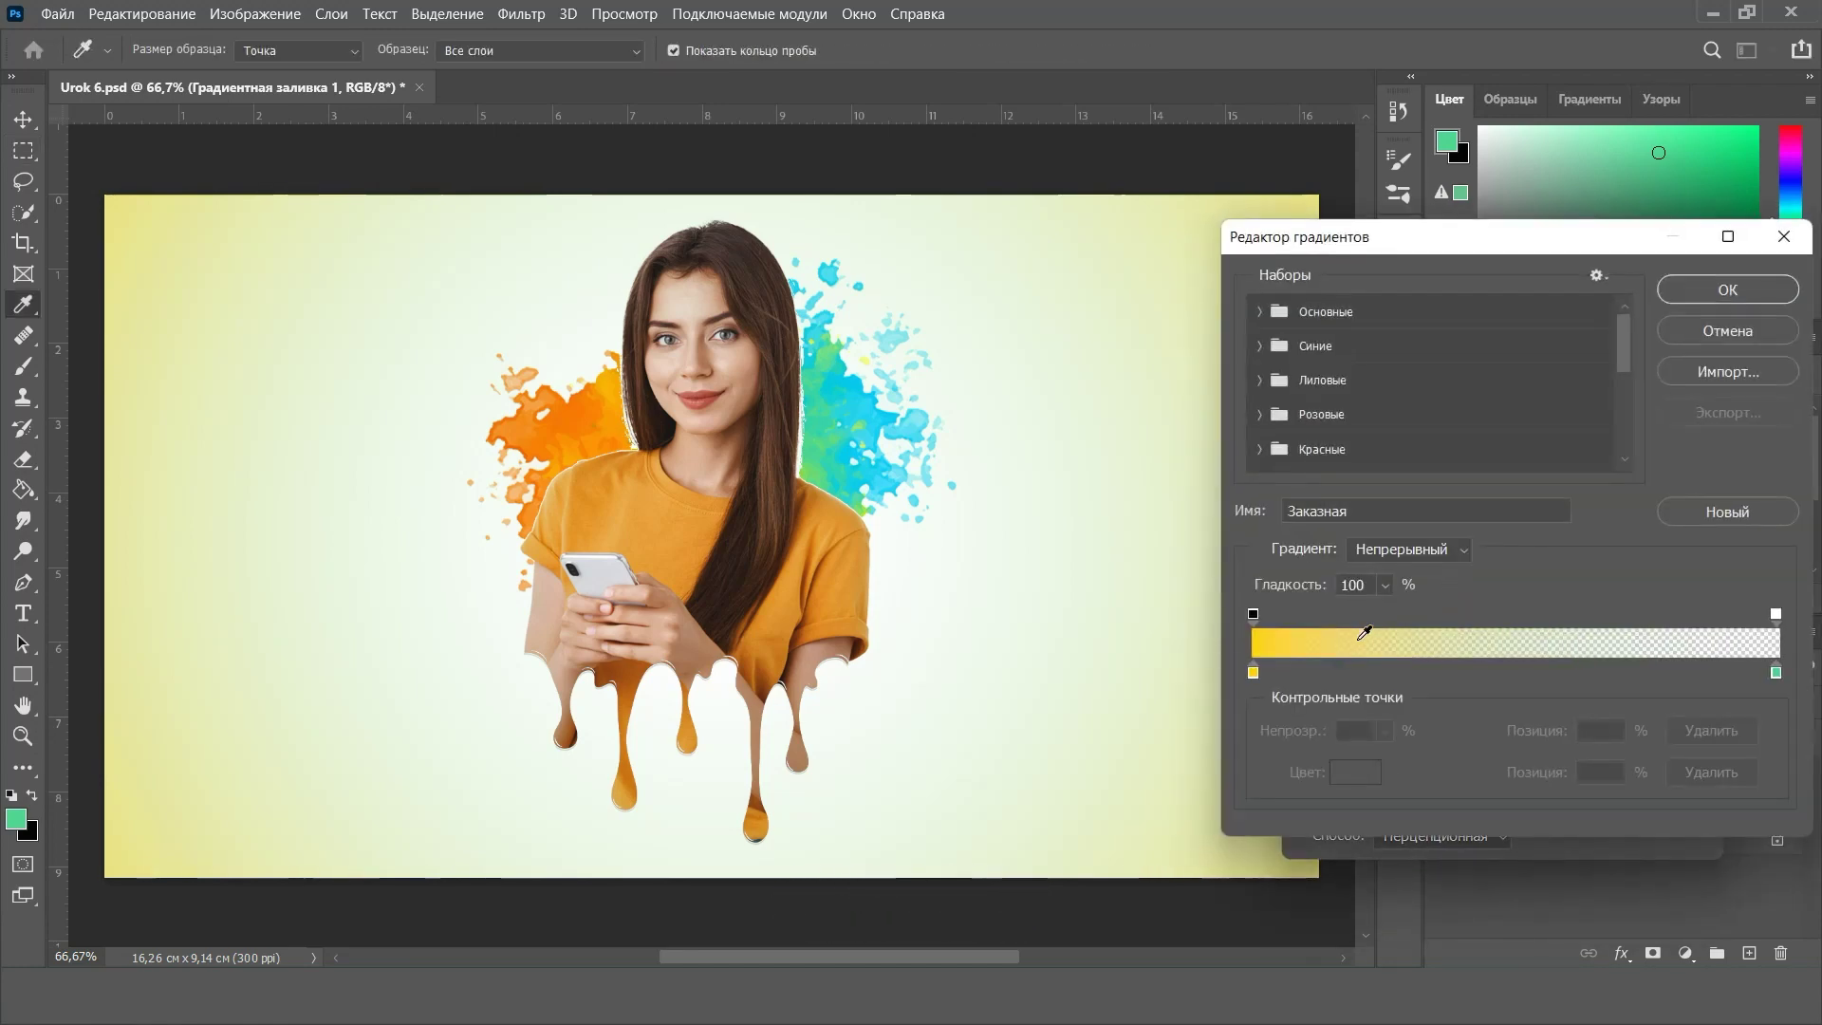
click(1254, 674)
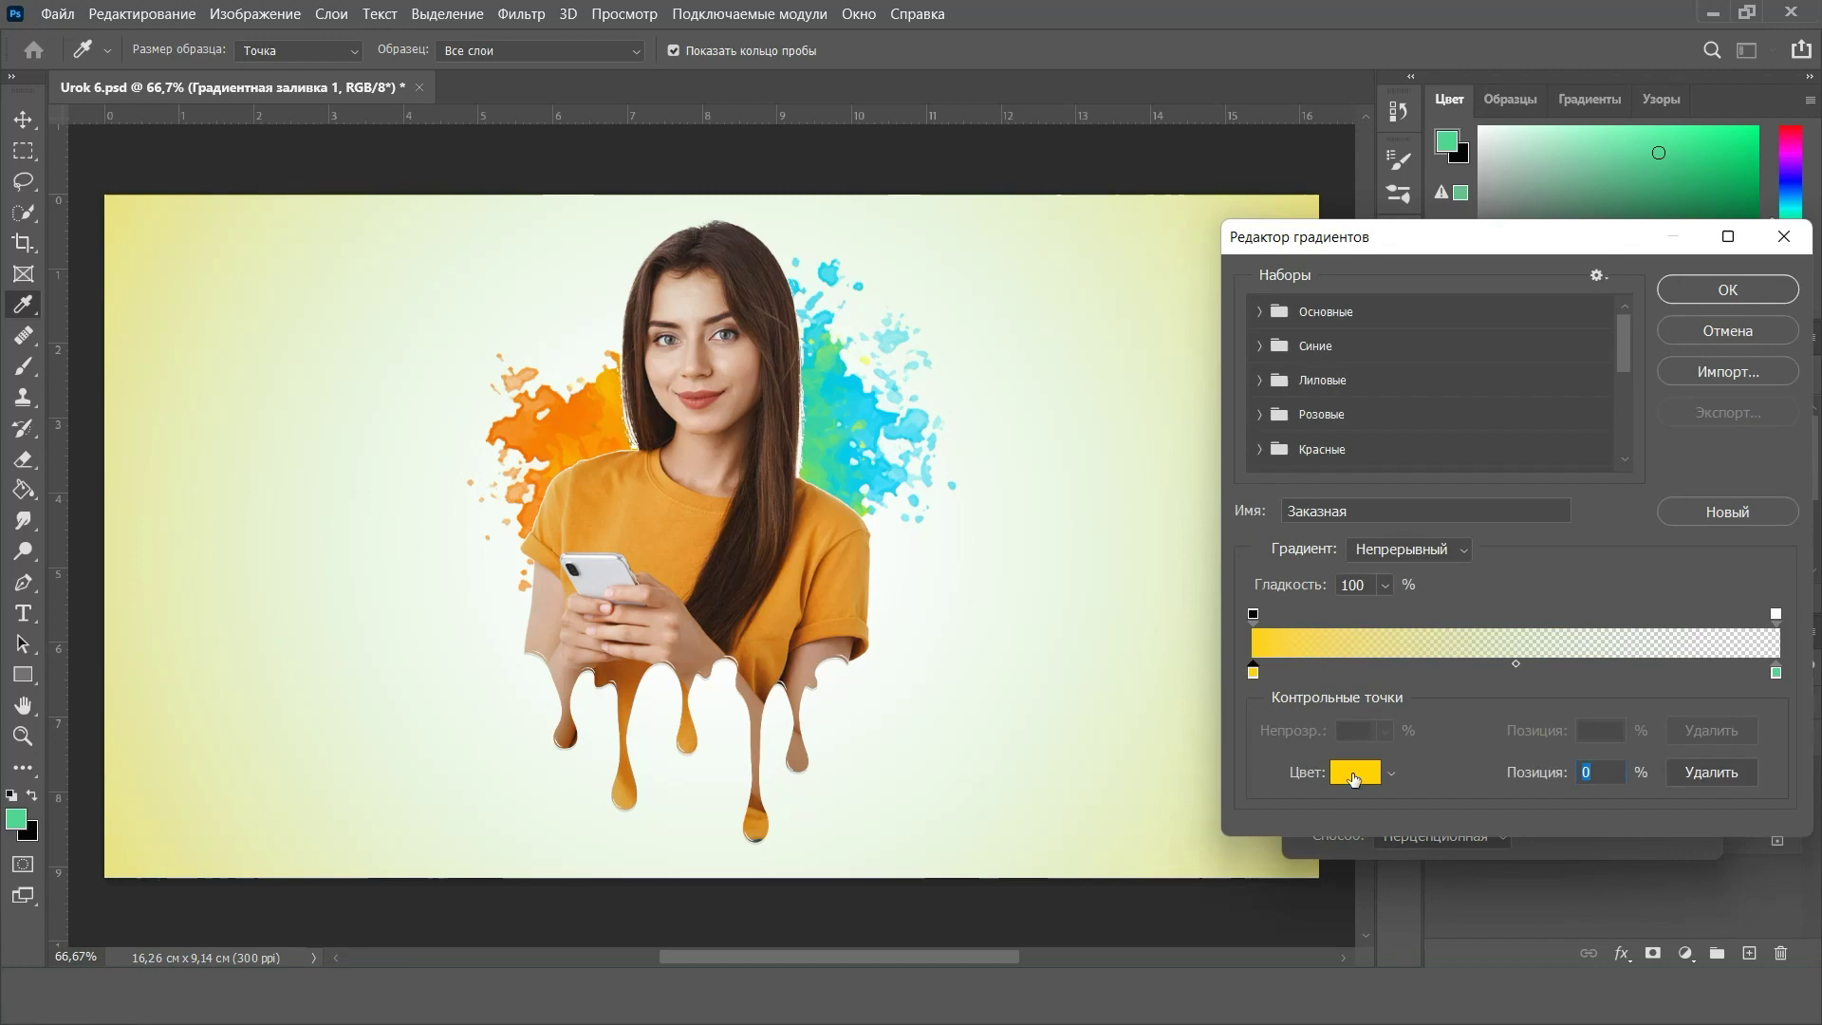
click(1354, 775)
click(1495, 761)
drag(1494, 758, 1495, 700)
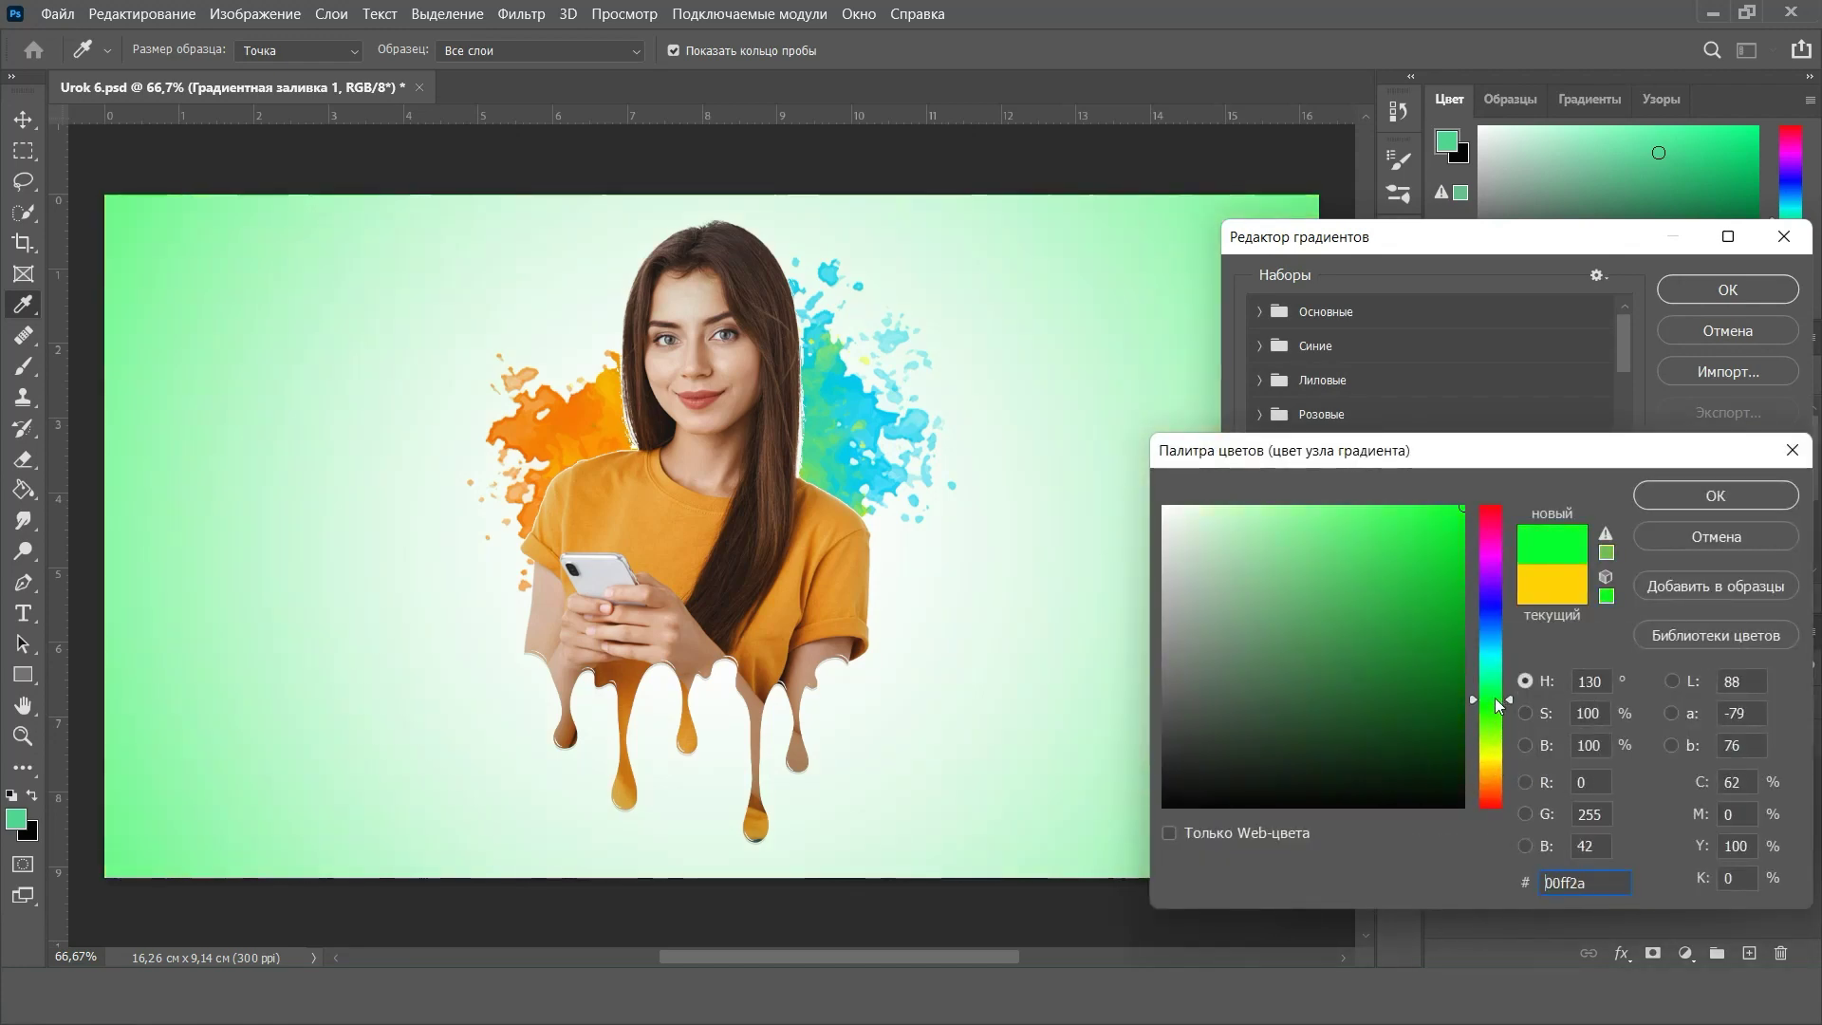
drag(1497, 705, 1493, 773)
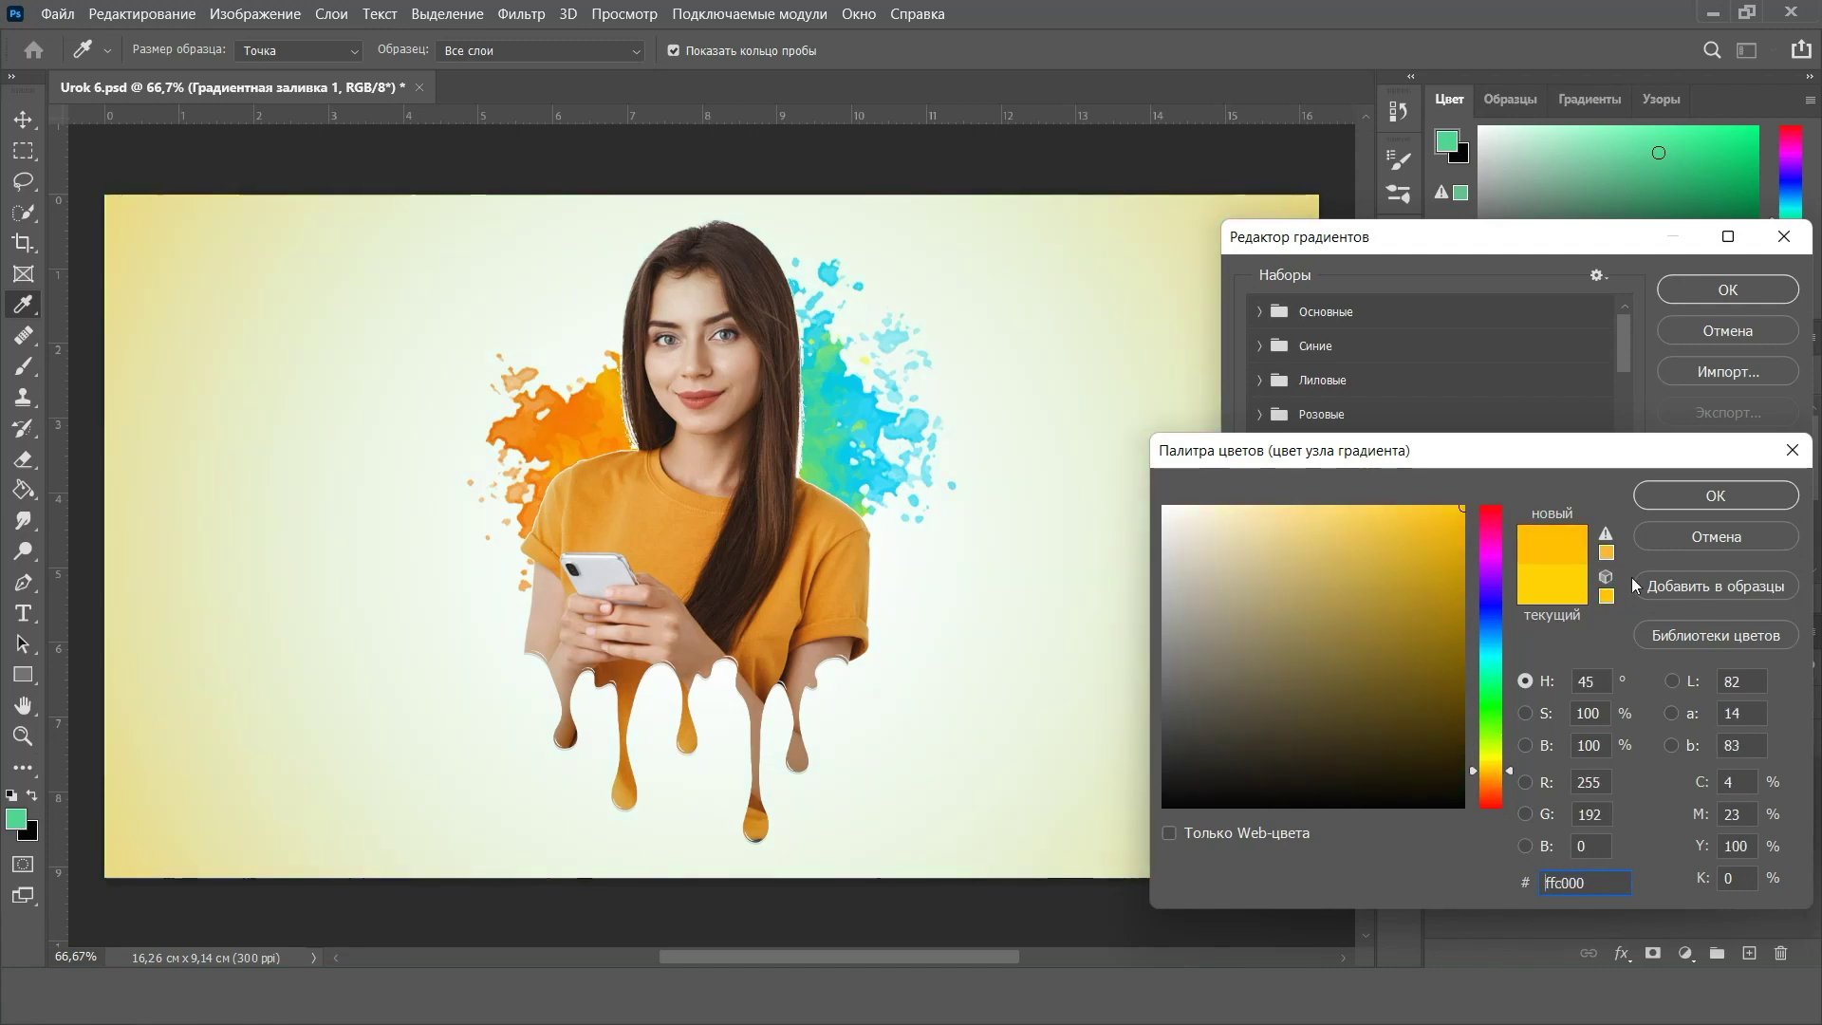
click(1676, 497)
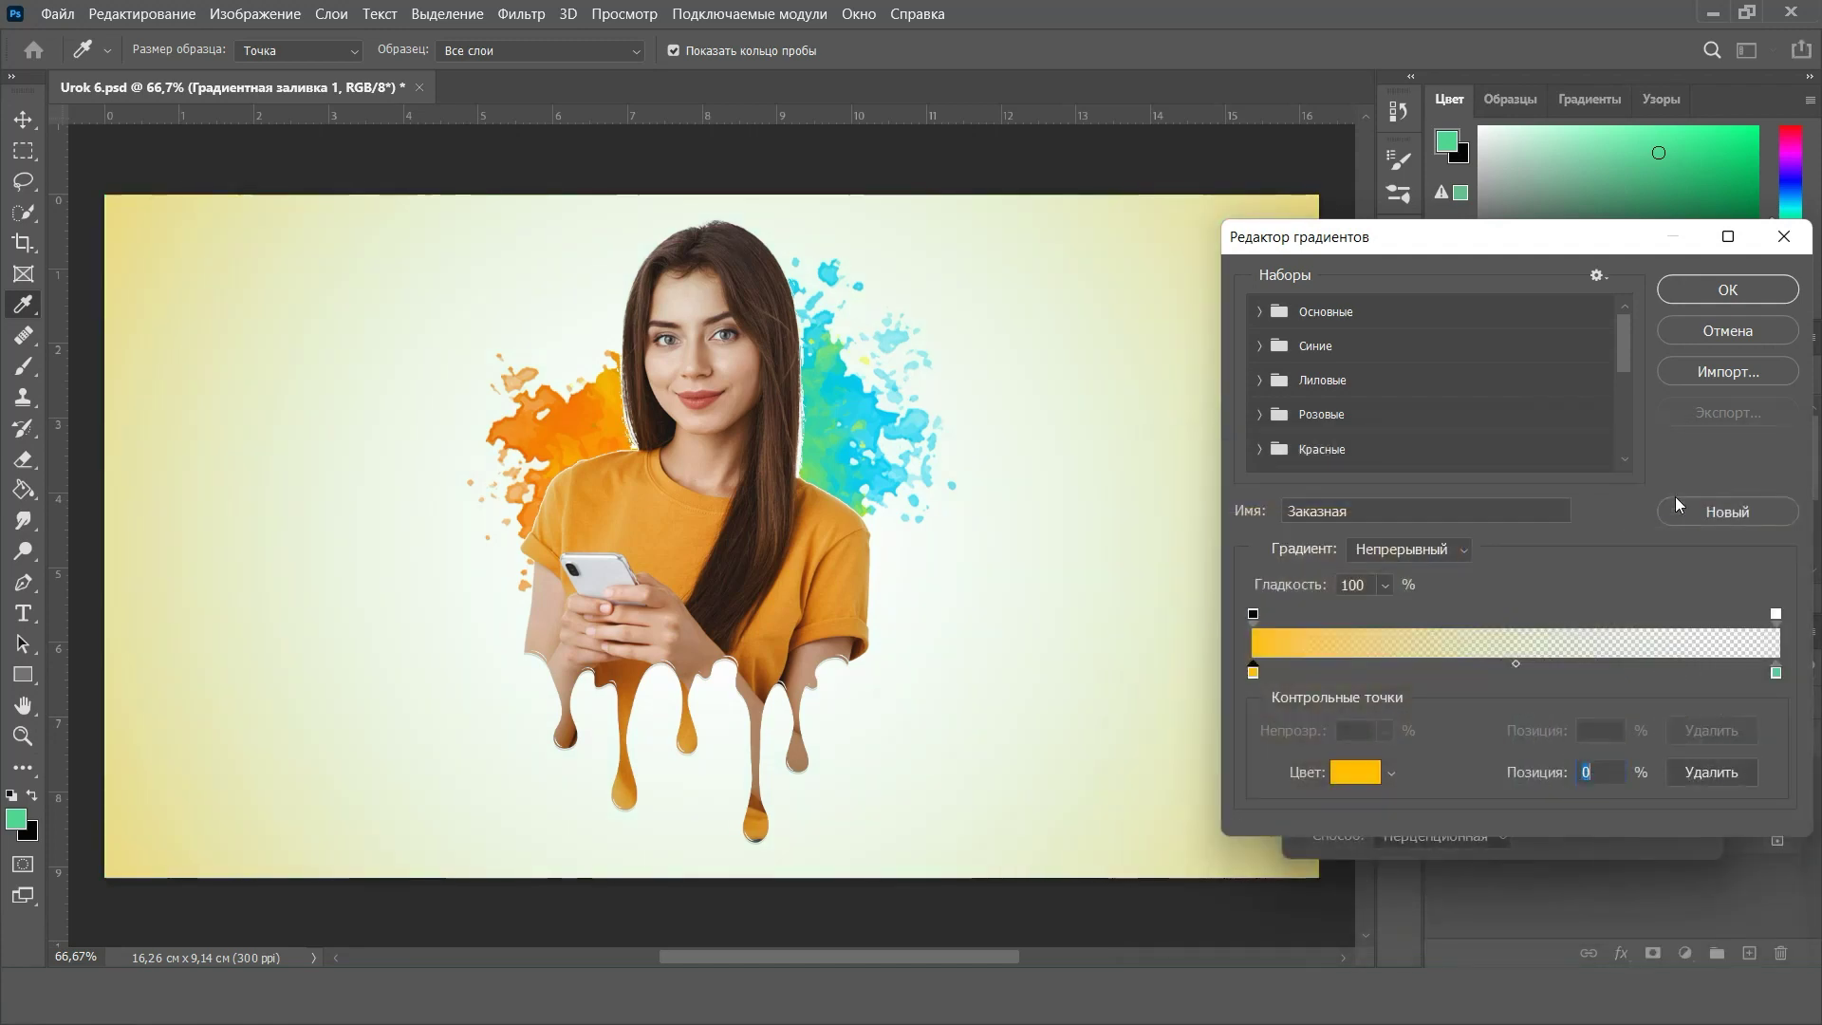
click(1710, 293)
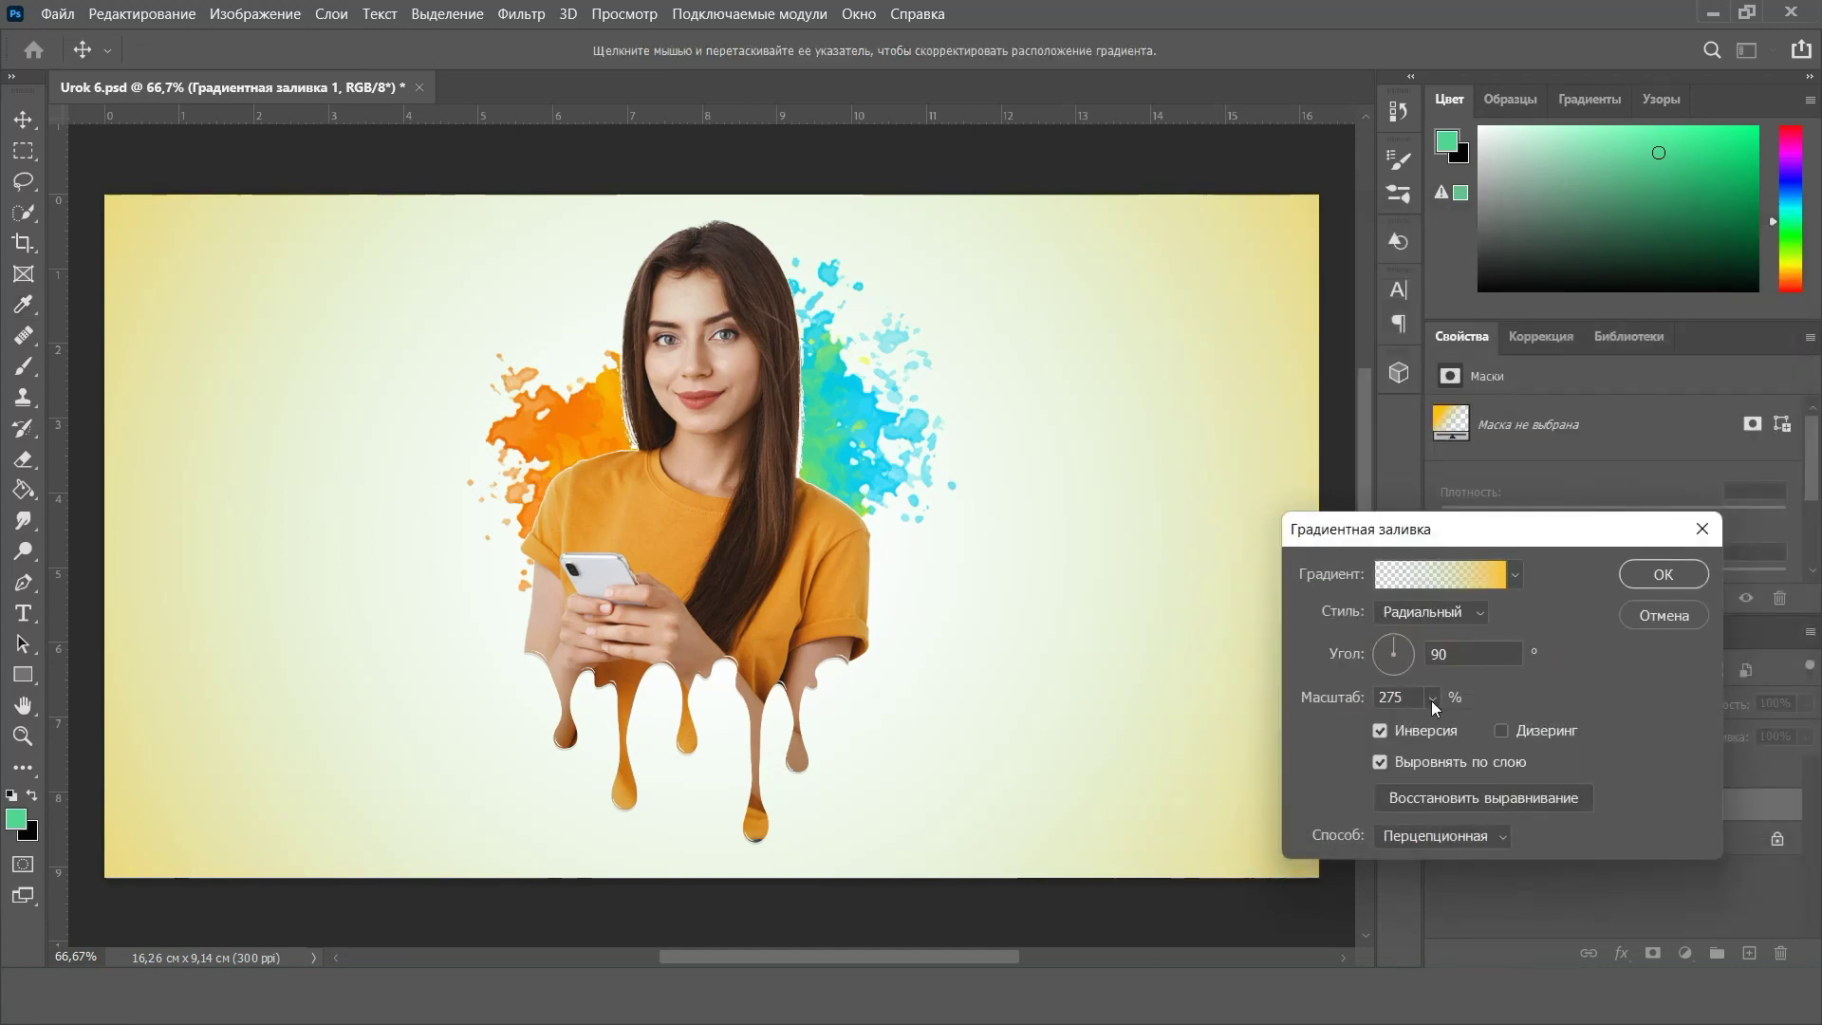
drag(1437, 726, 1437, 729)
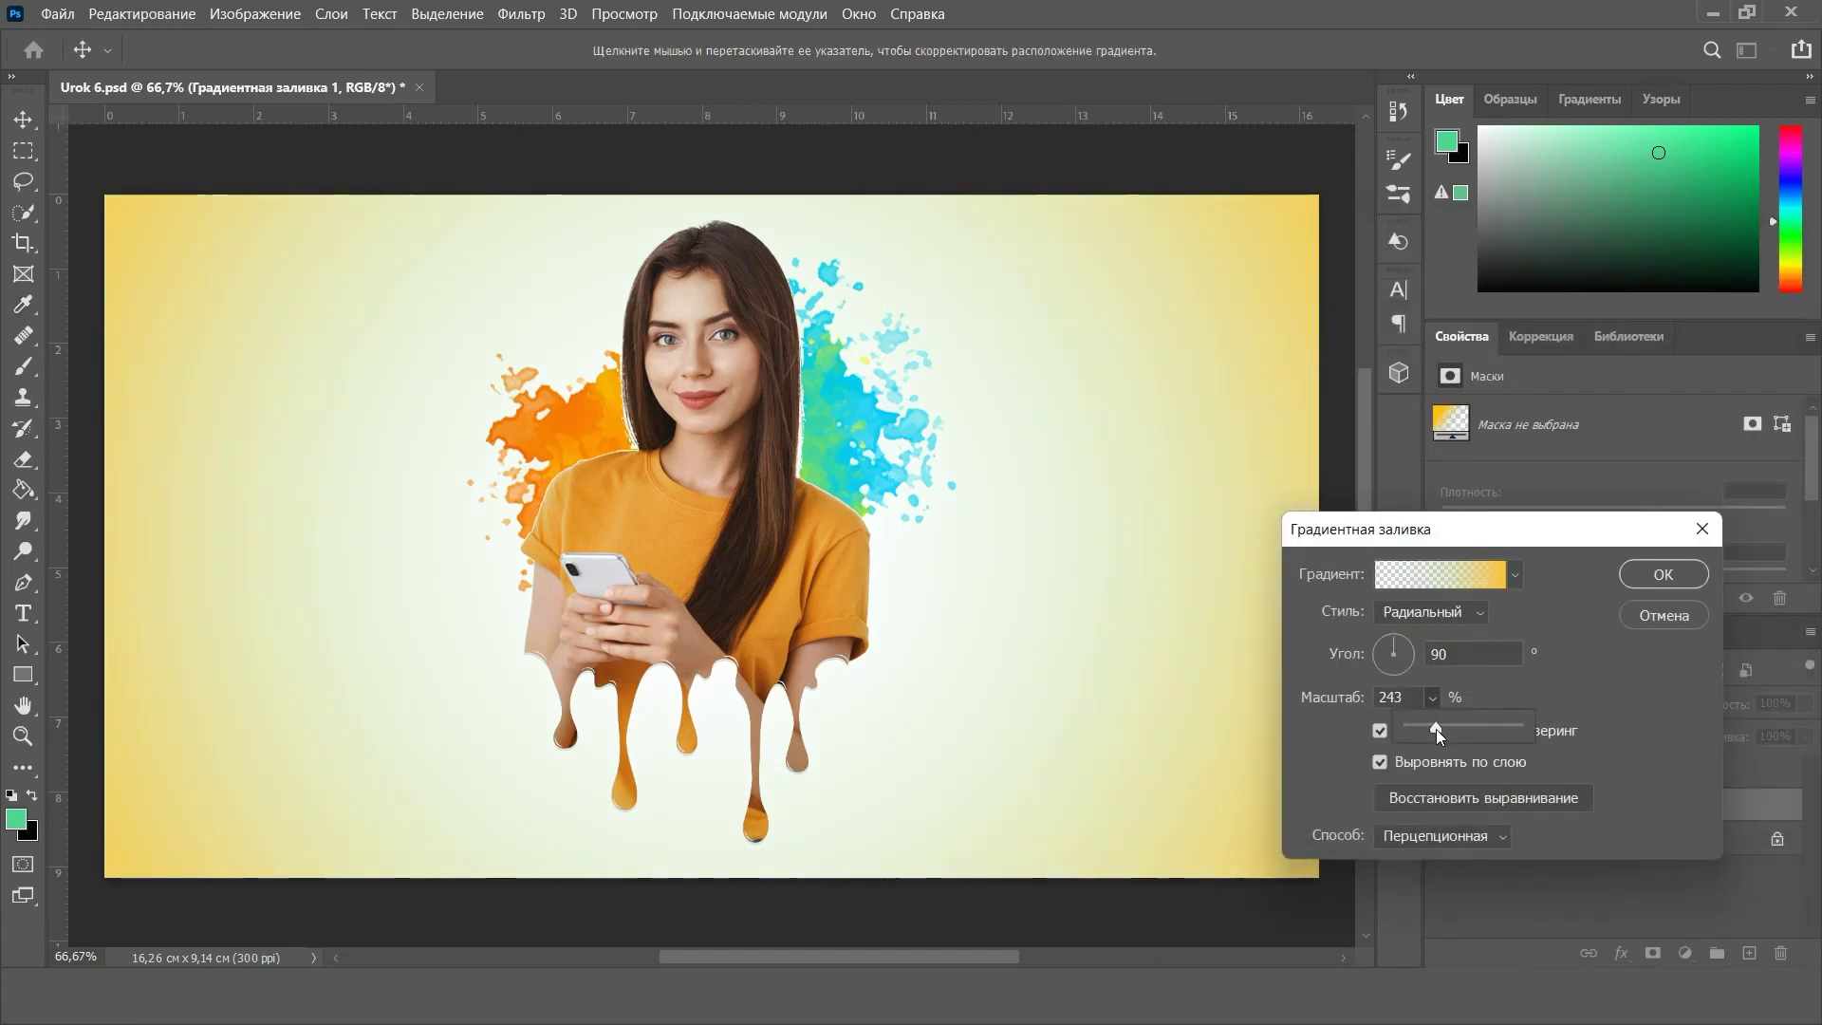
click(1640, 577)
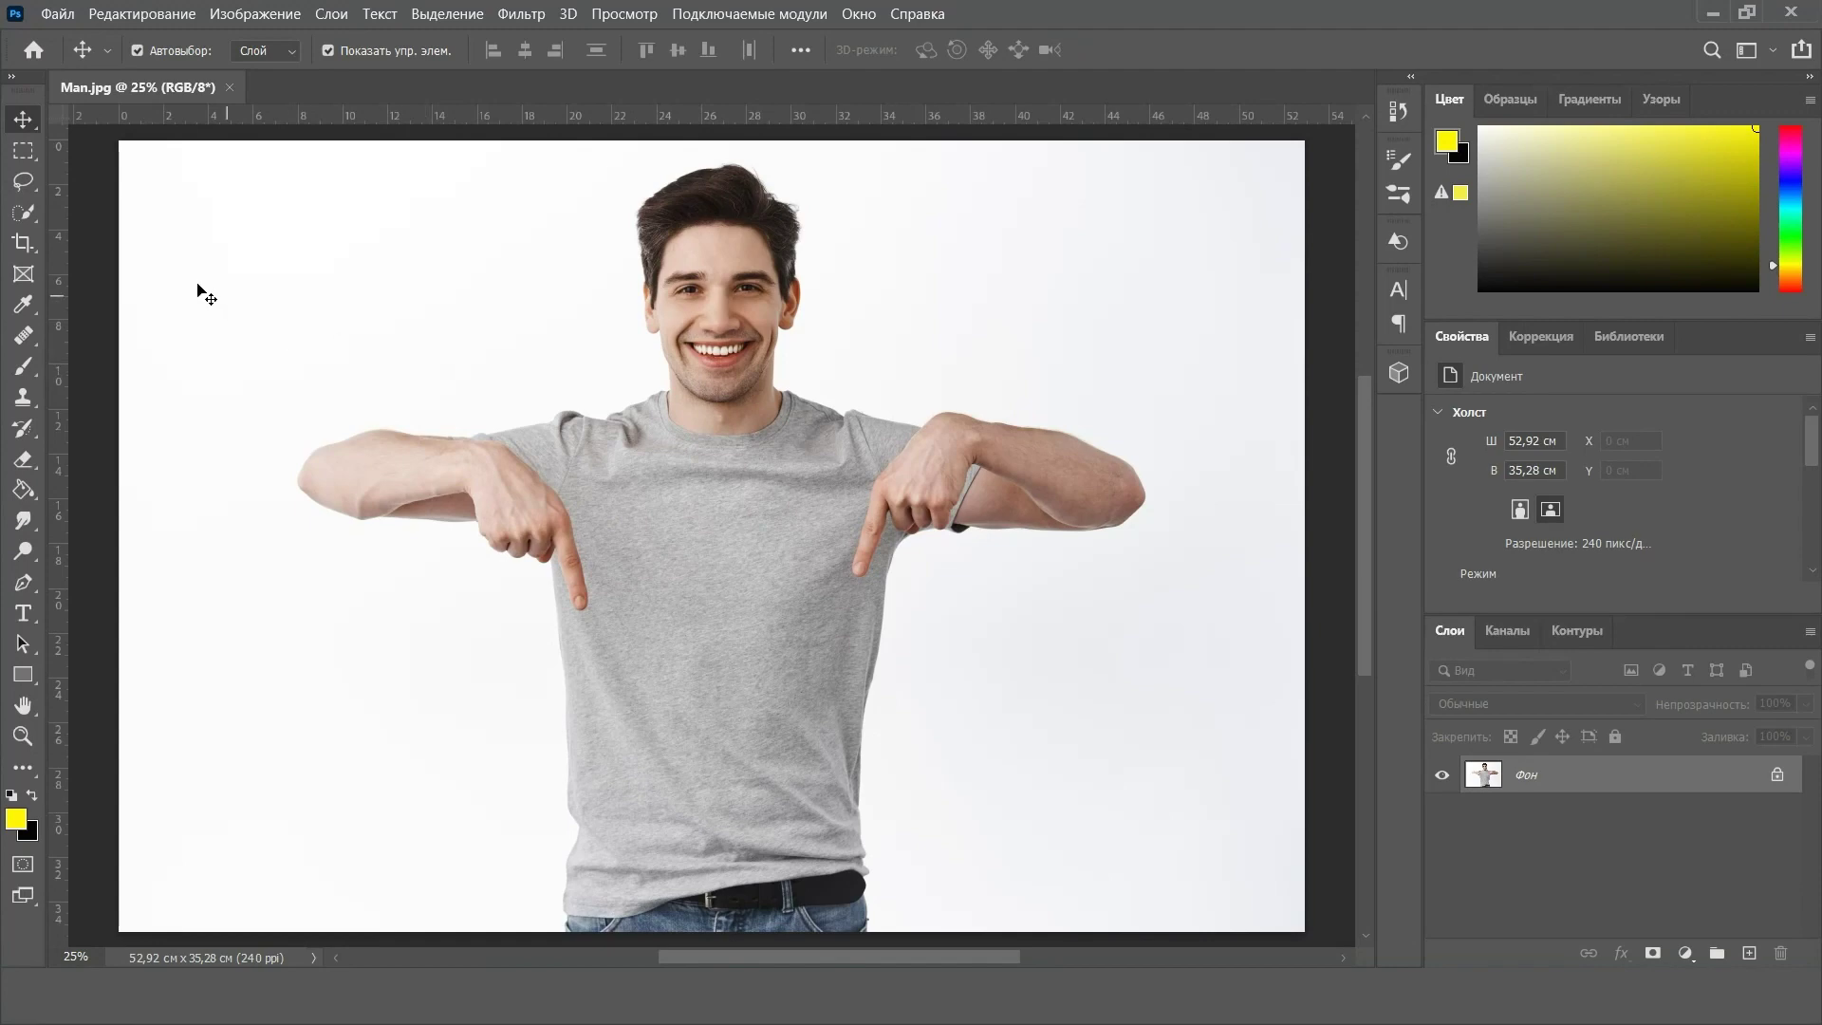
Select the smiling man in Man.jpg using Quick Selection's Select Subject
click(31, 214)
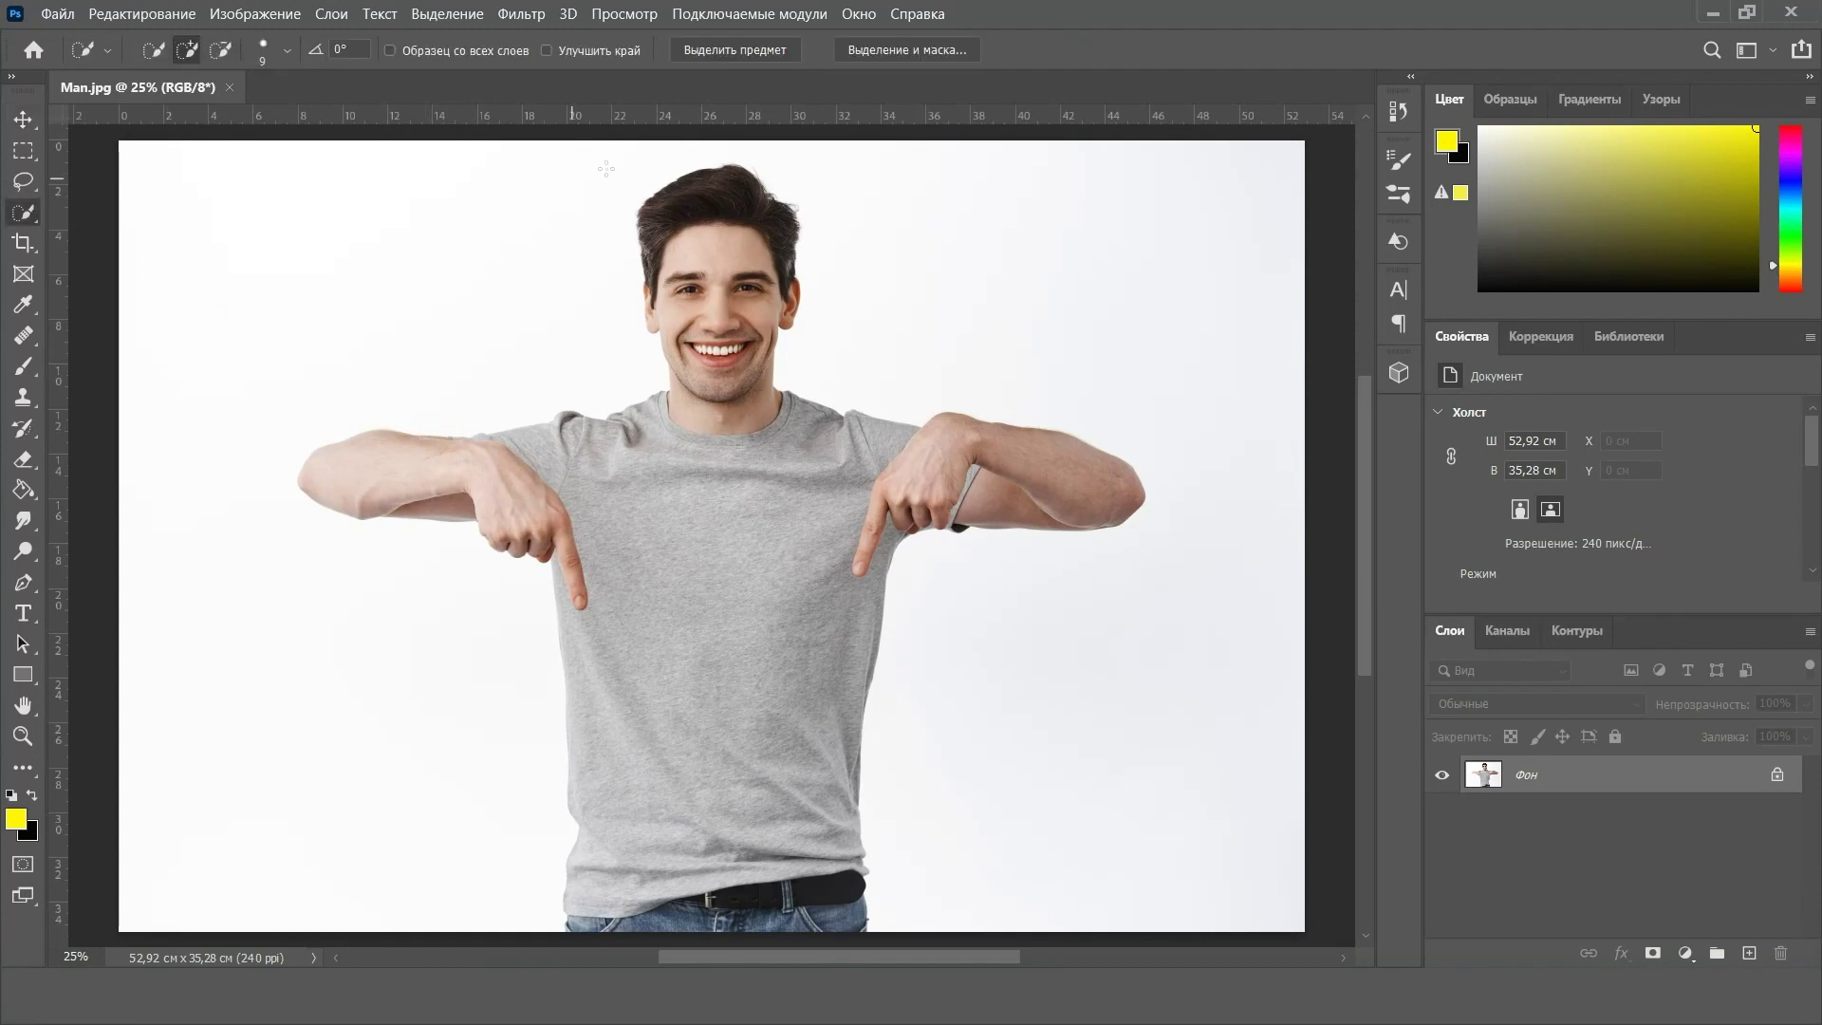
click(777, 50)
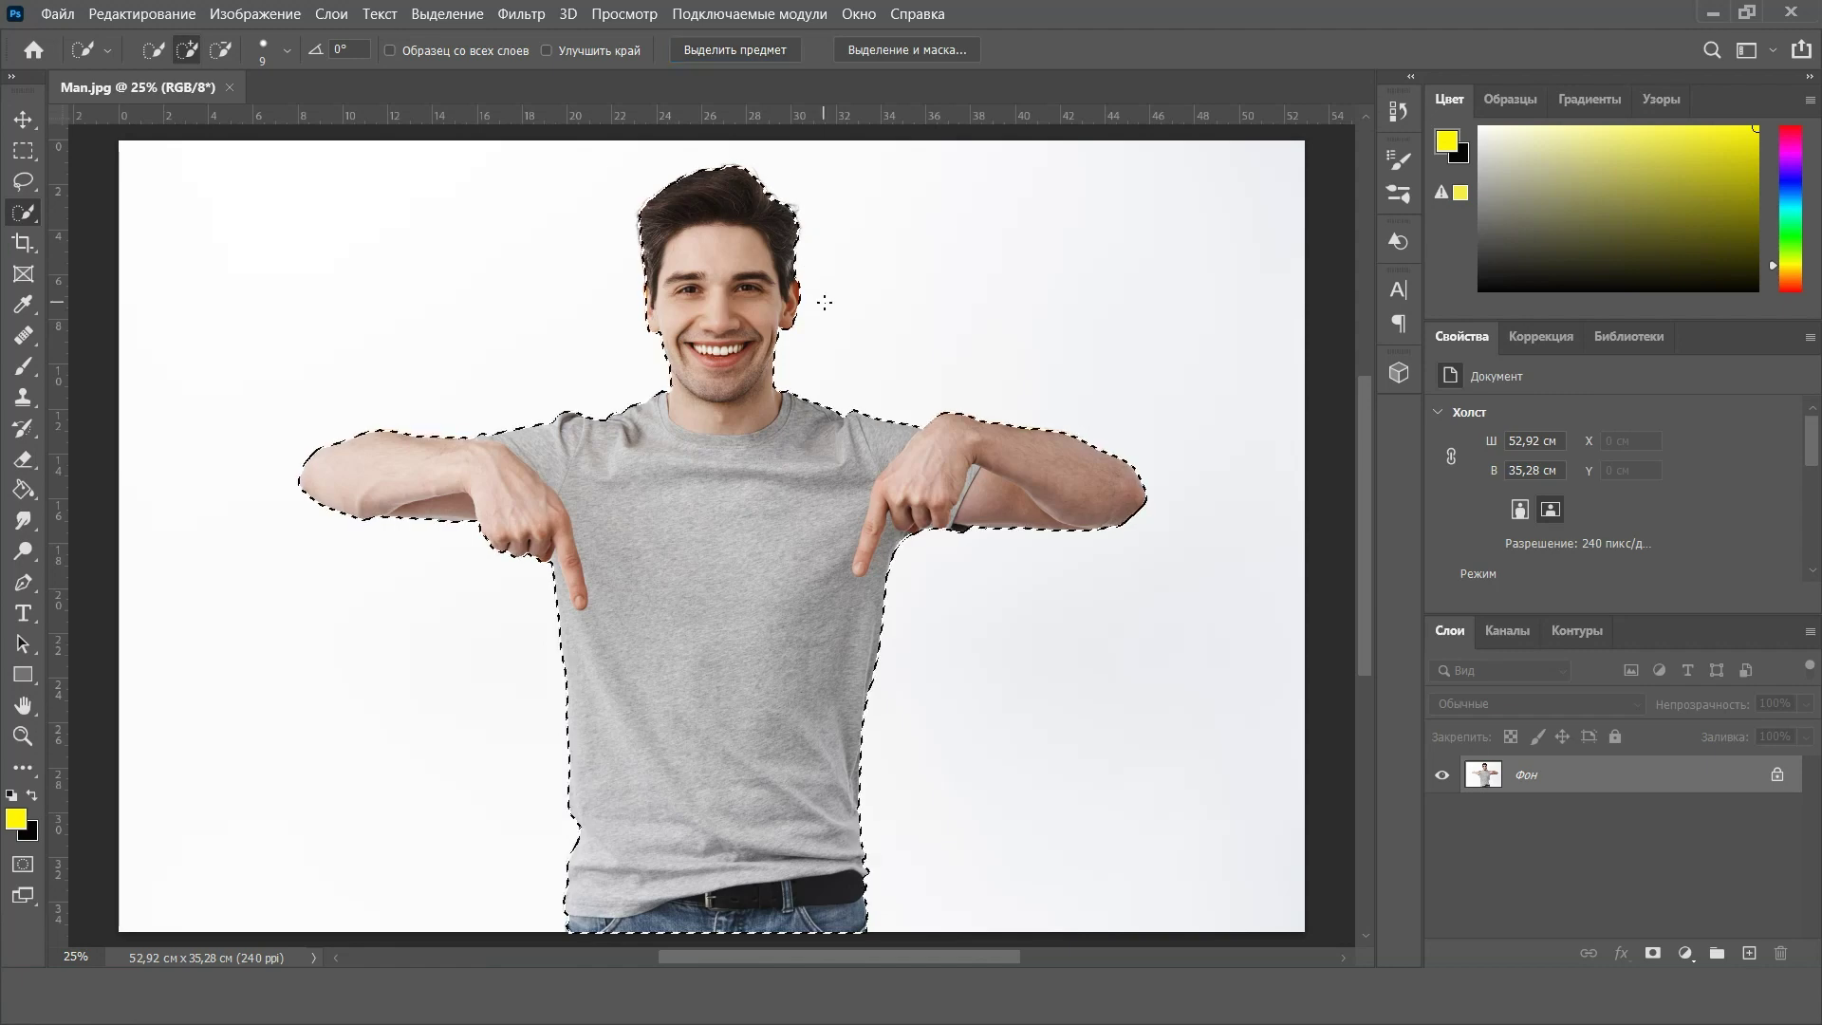
click(57, 13)
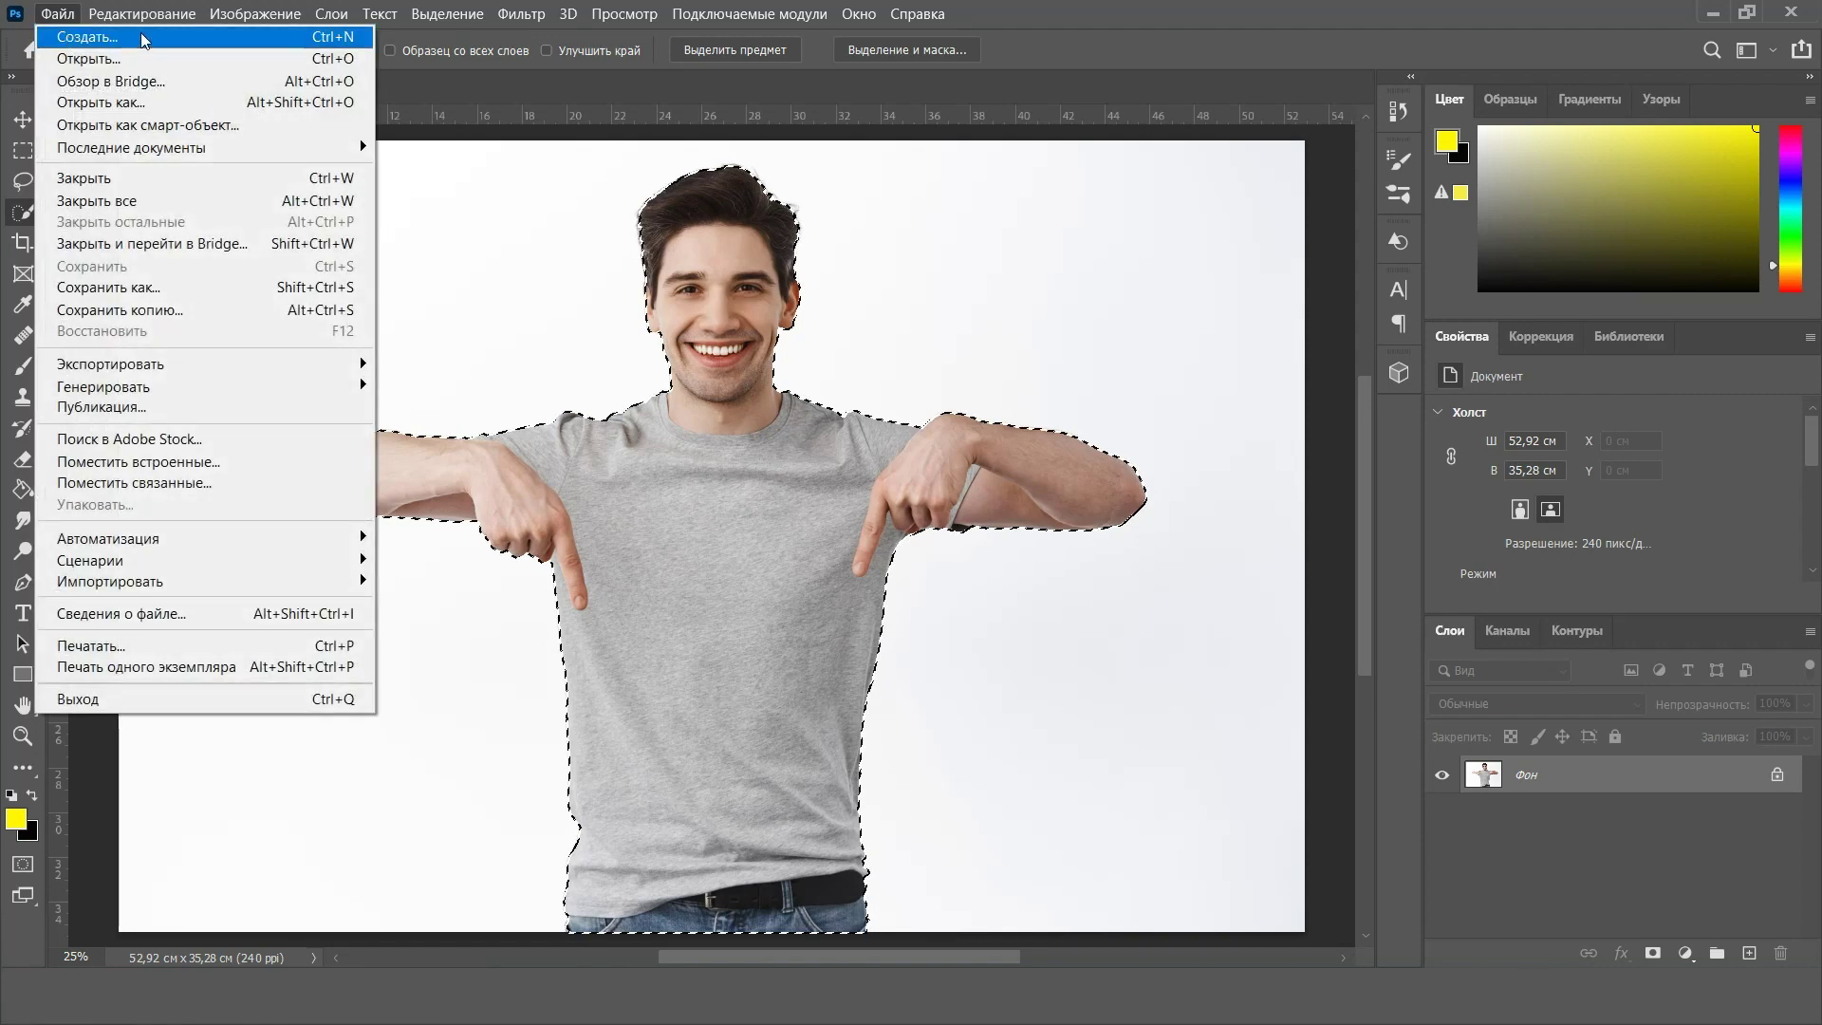
Create a new 1920 × 1080 px, 300 ppi document and return to Man.jpg
click(144, 39)
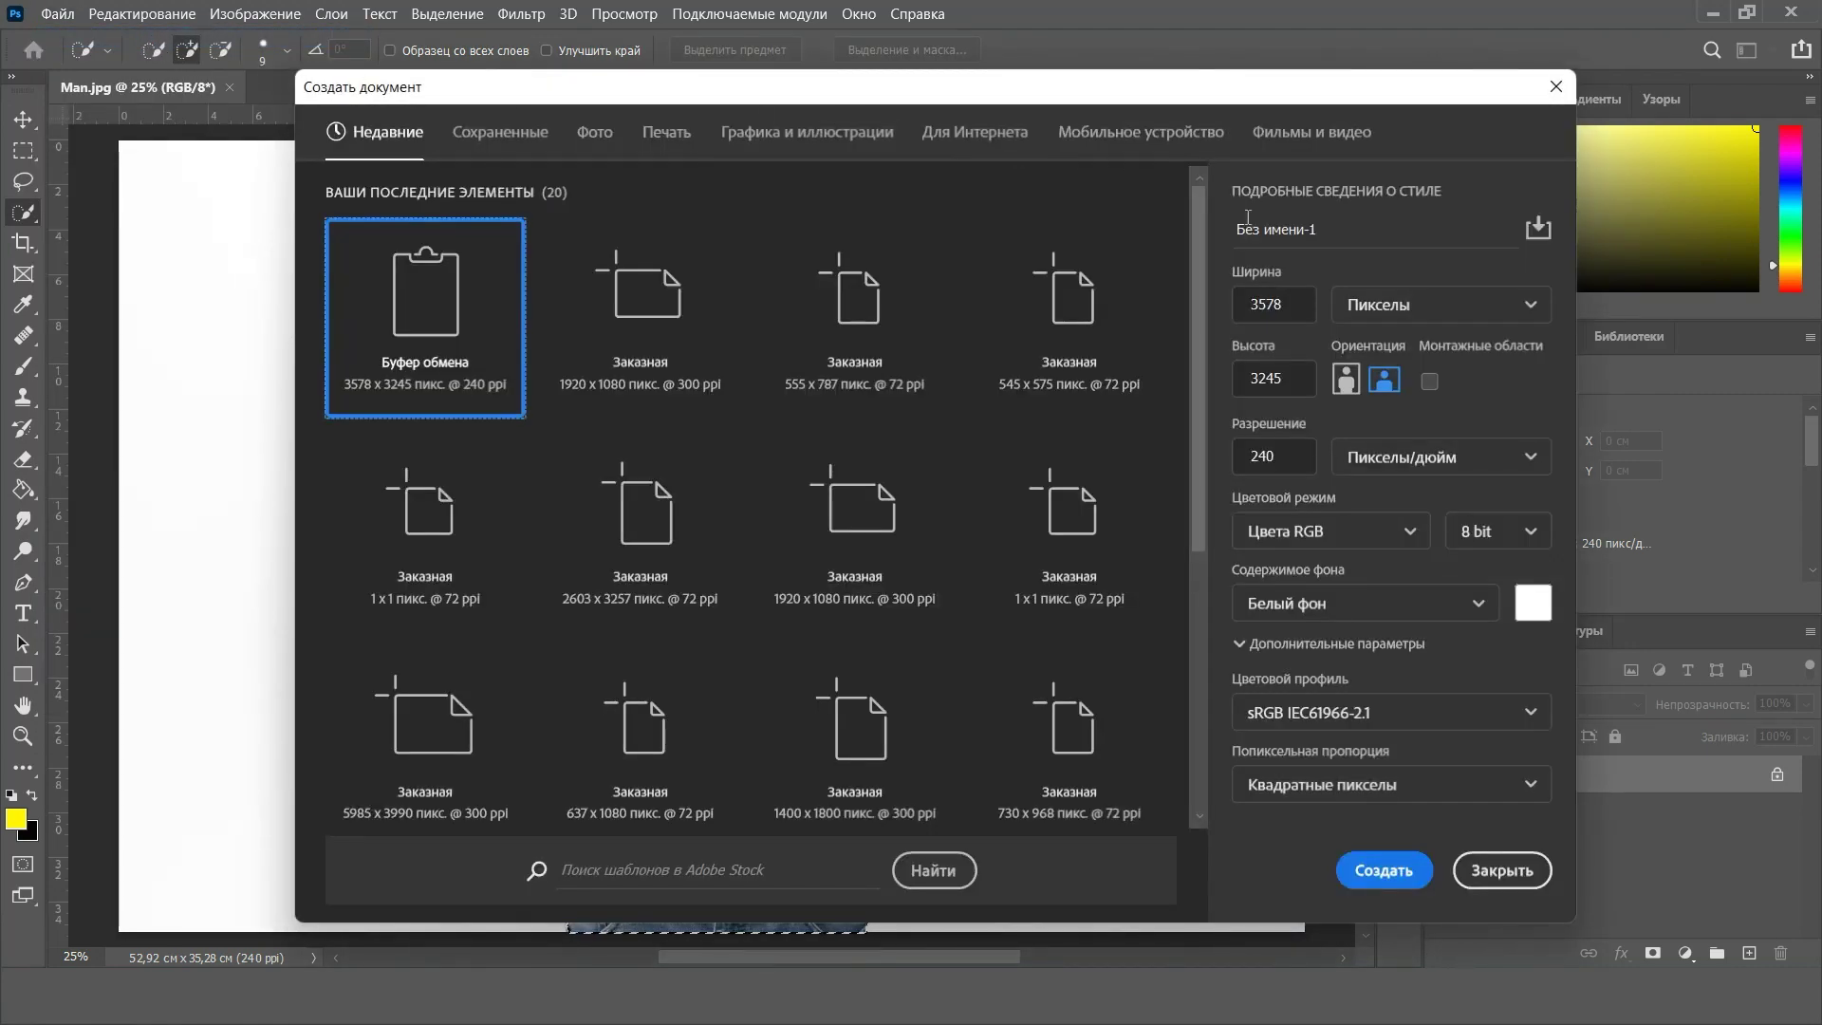
click(1289, 306)
text(1920)
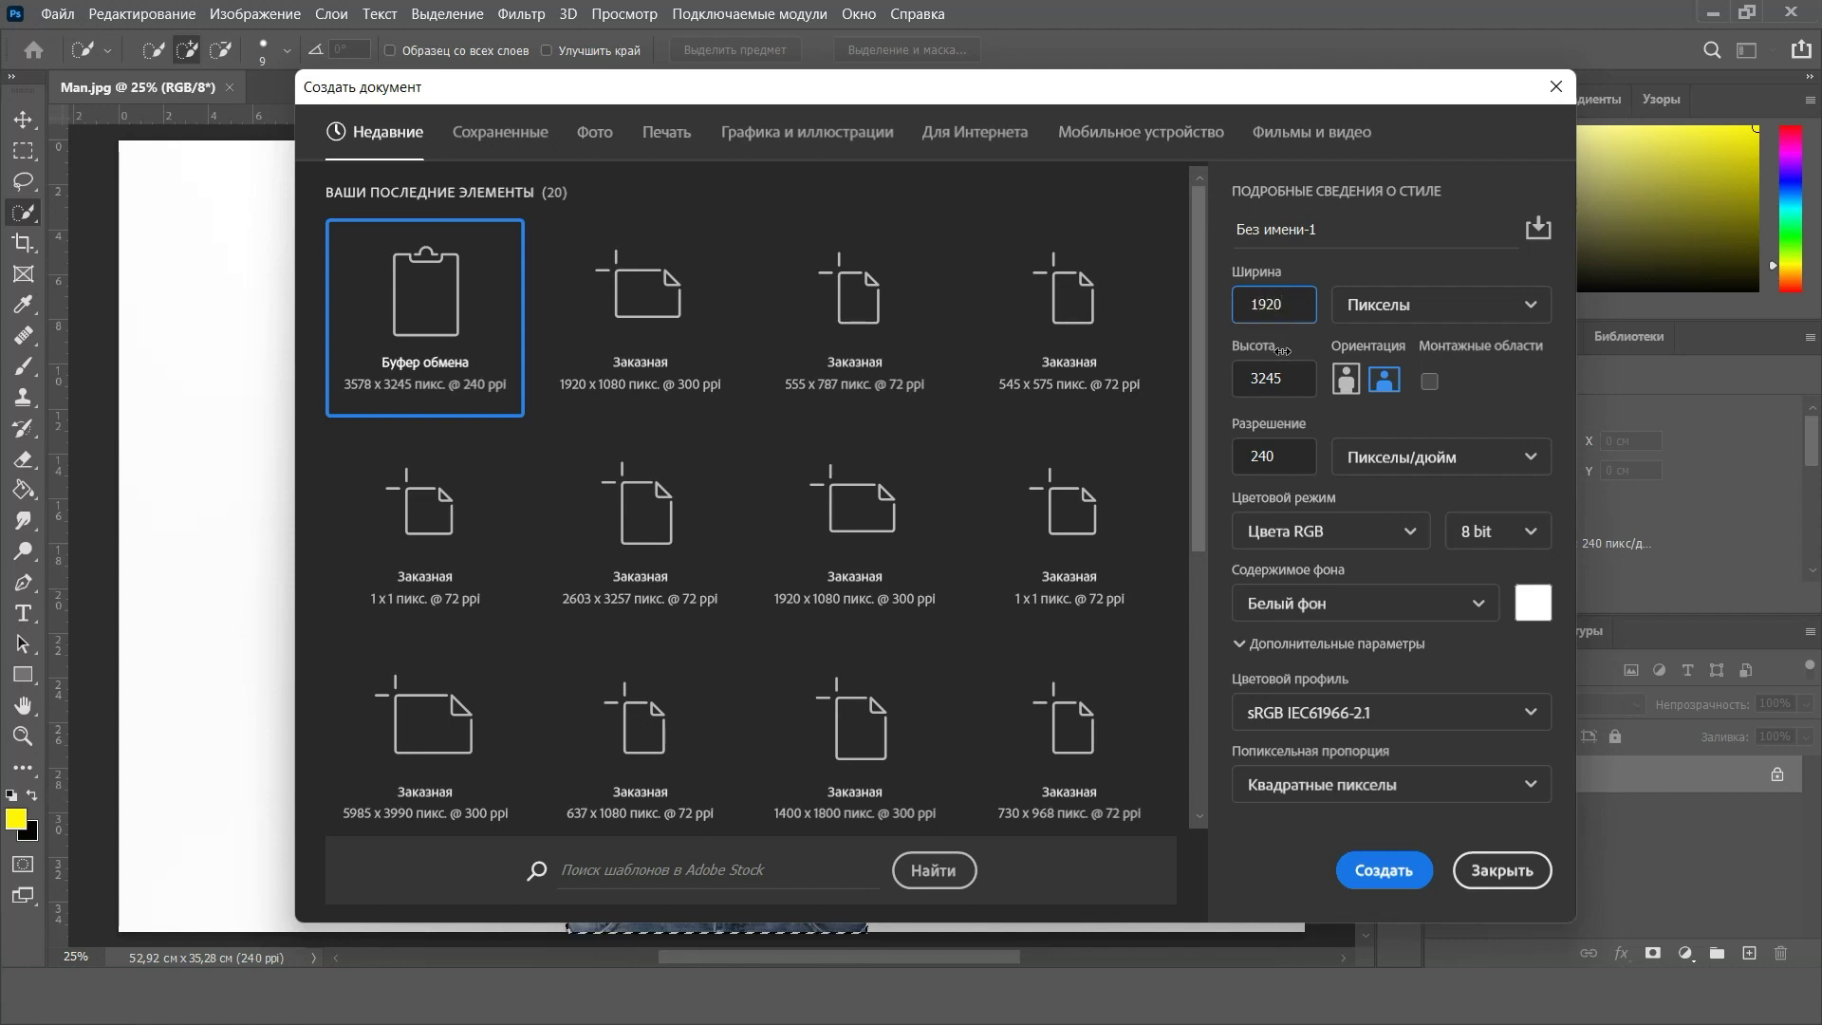
click(1283, 377)
text(1080)
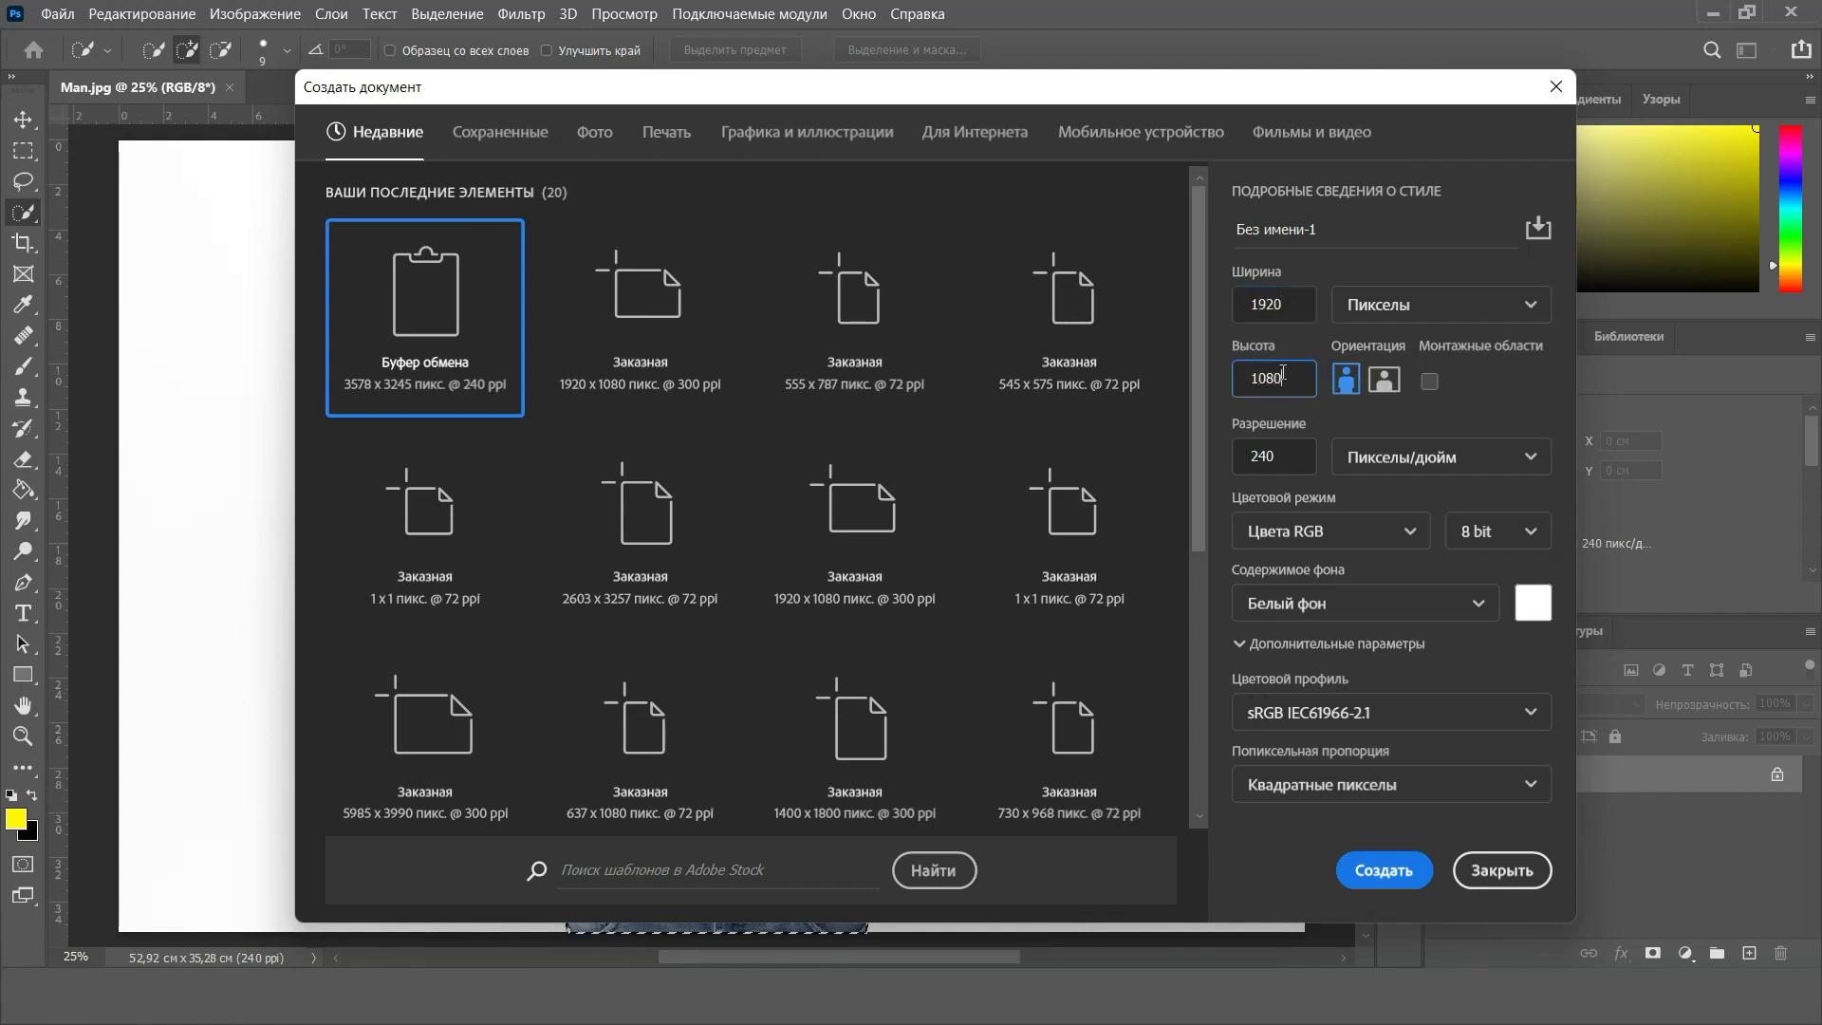
double_click(1278, 447)
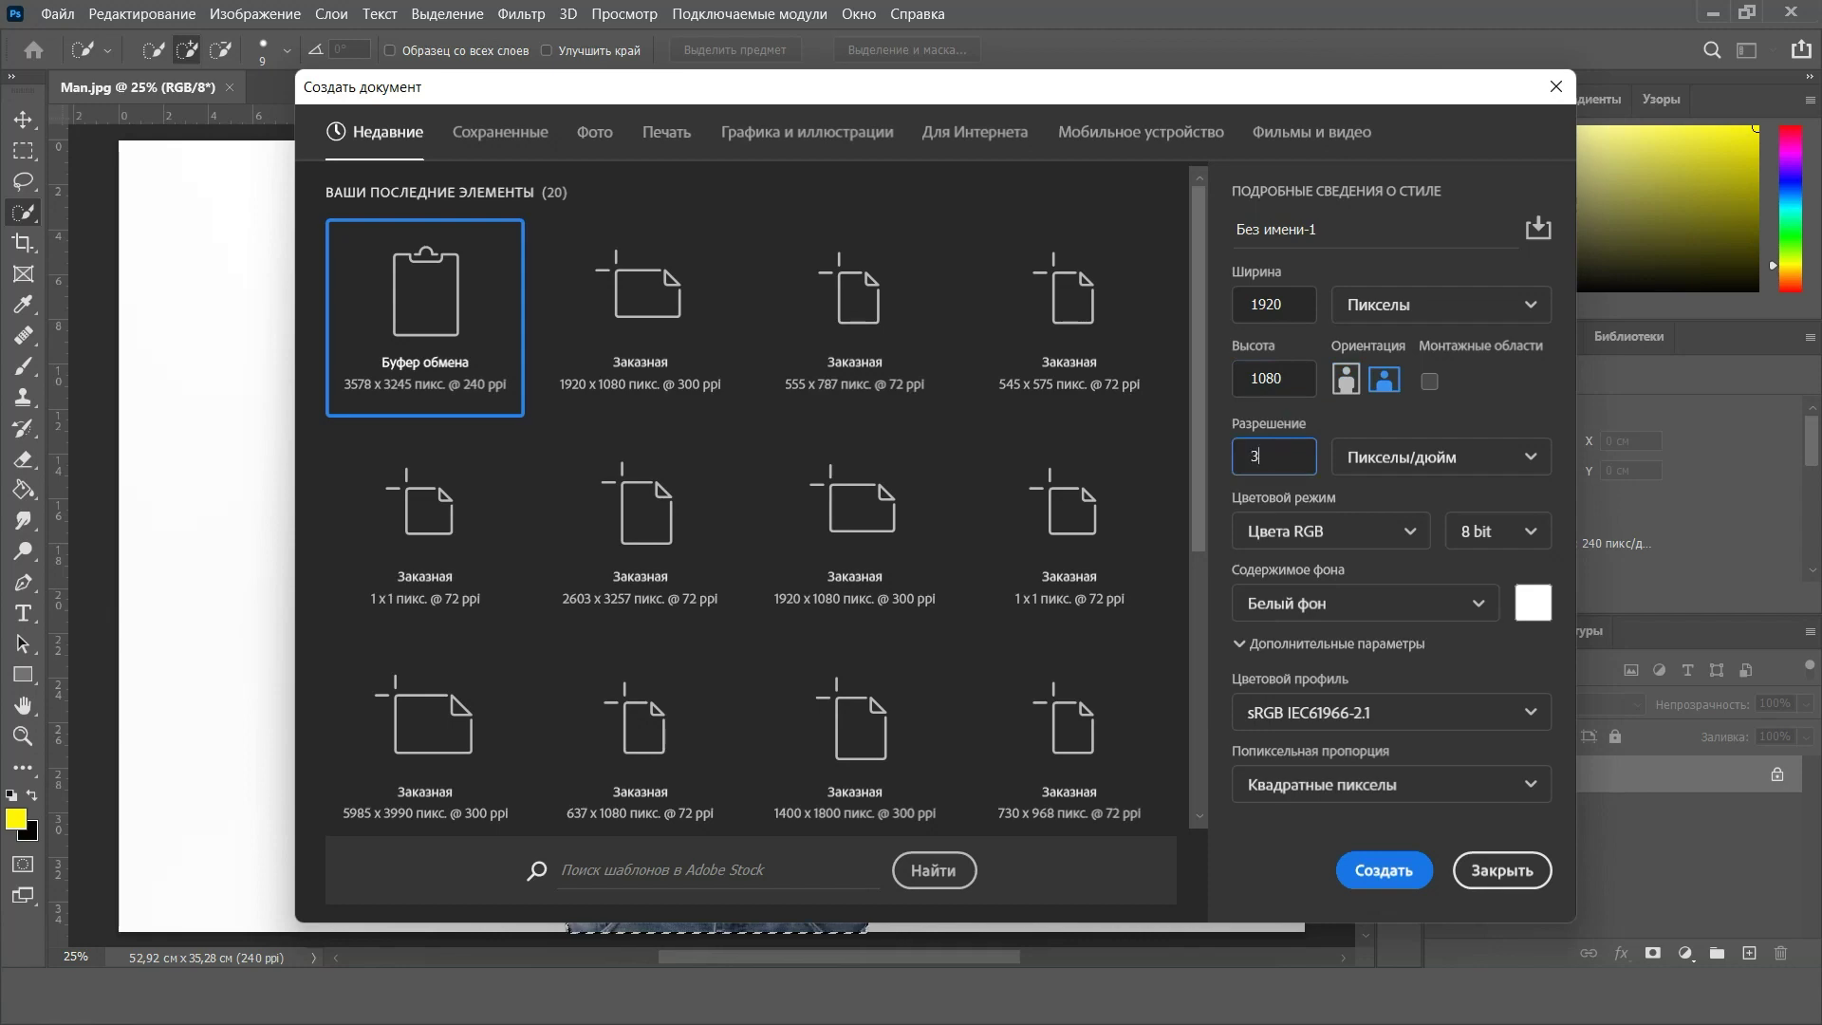
click(1378, 871)
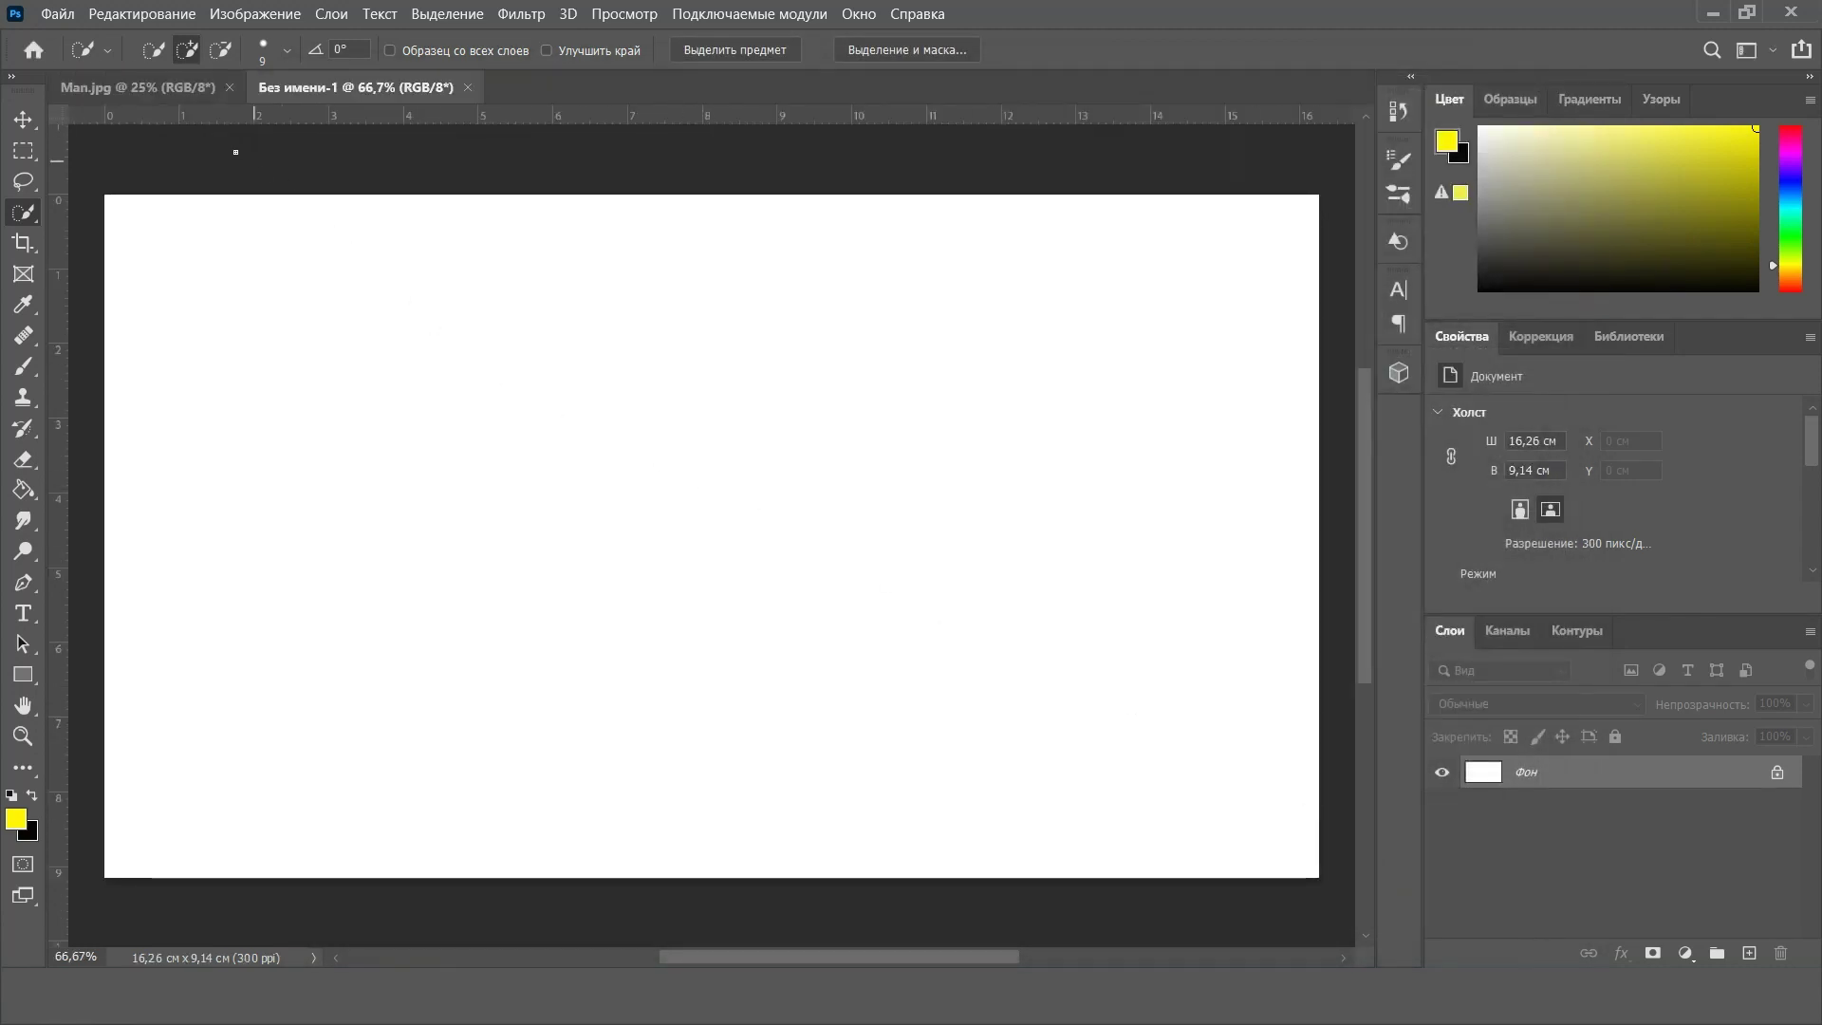
click(154, 79)
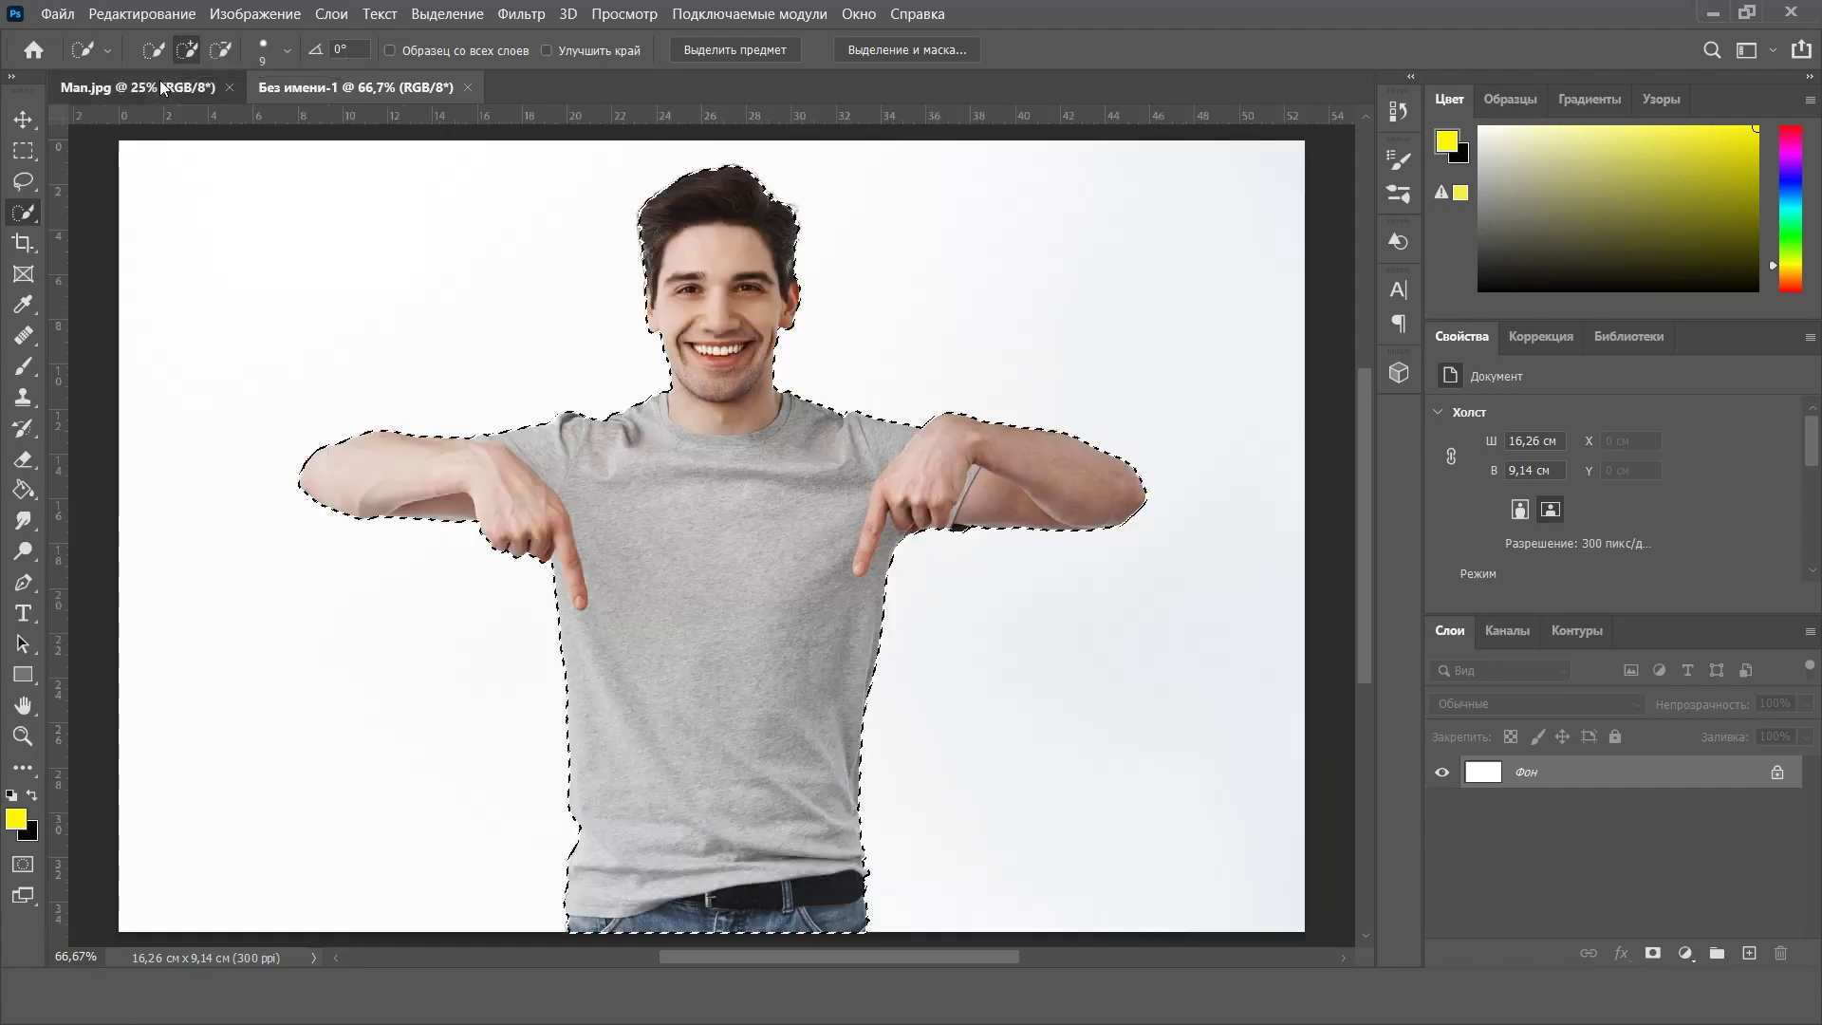
Copy the selected man and paste him into the new document
click(26, 121)
key(ctrl+c)
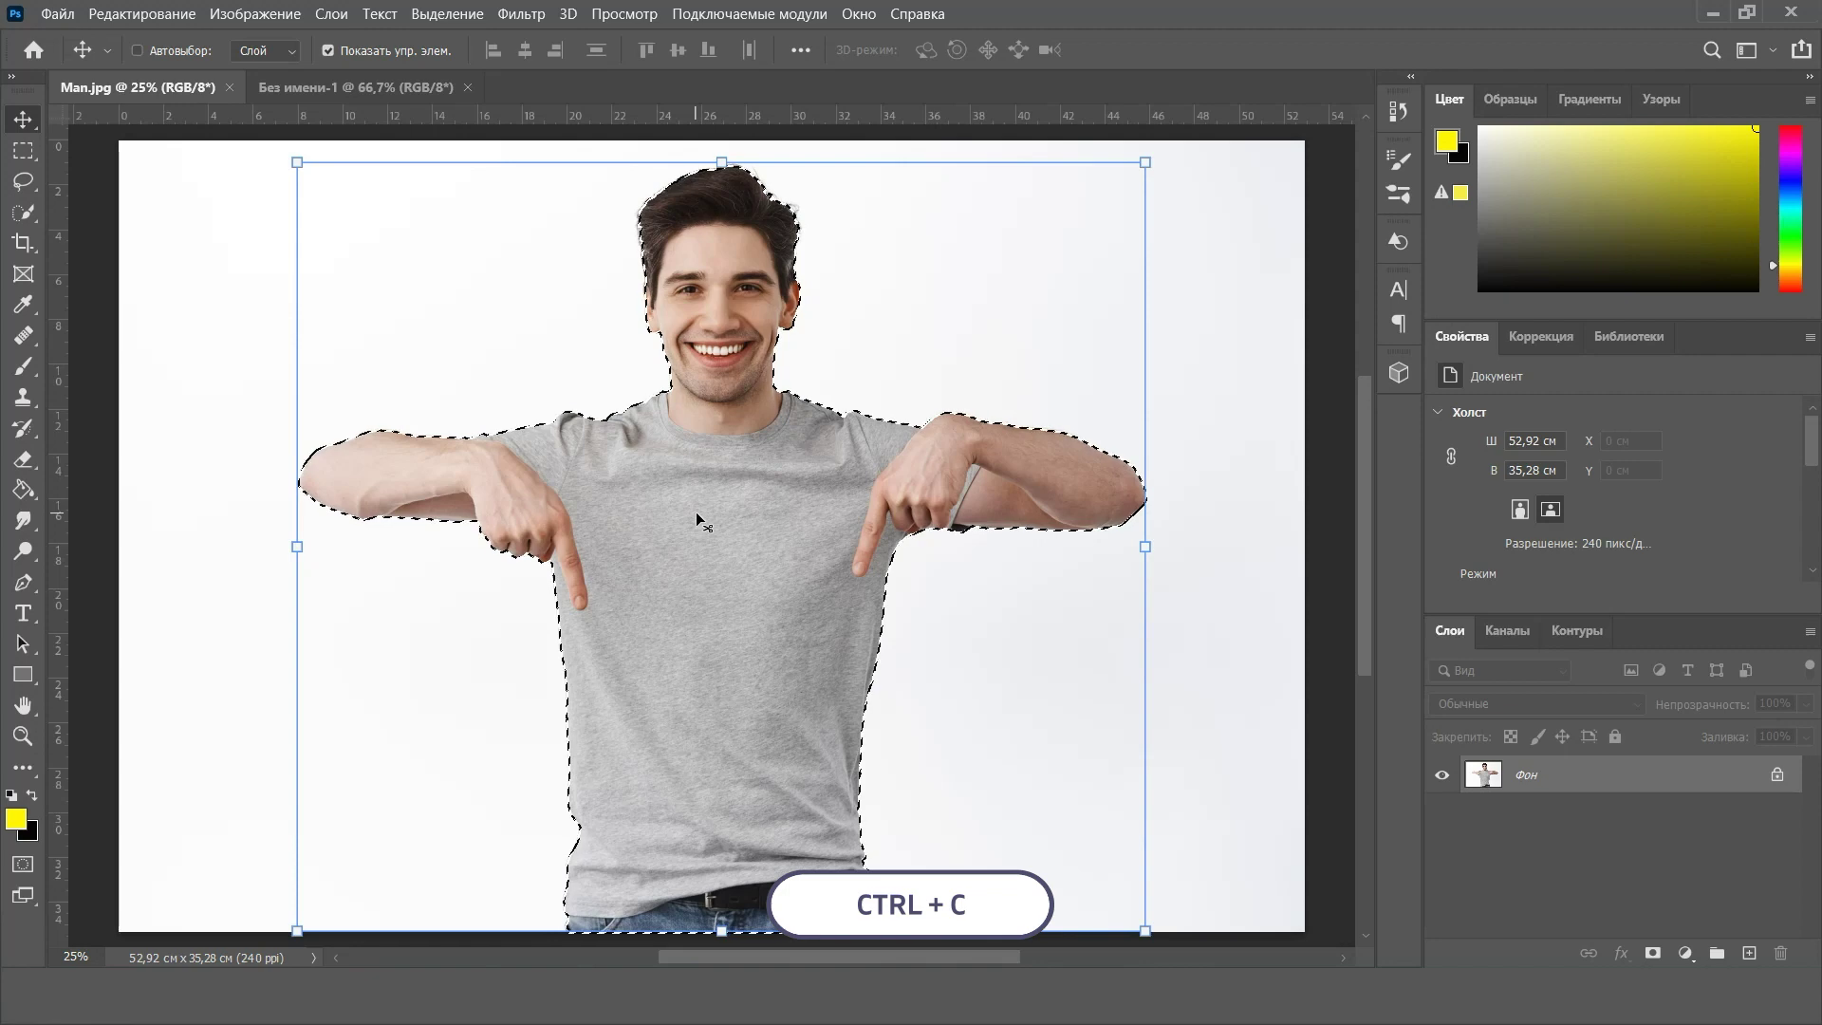
click(366, 85)
key(ctrl+v)
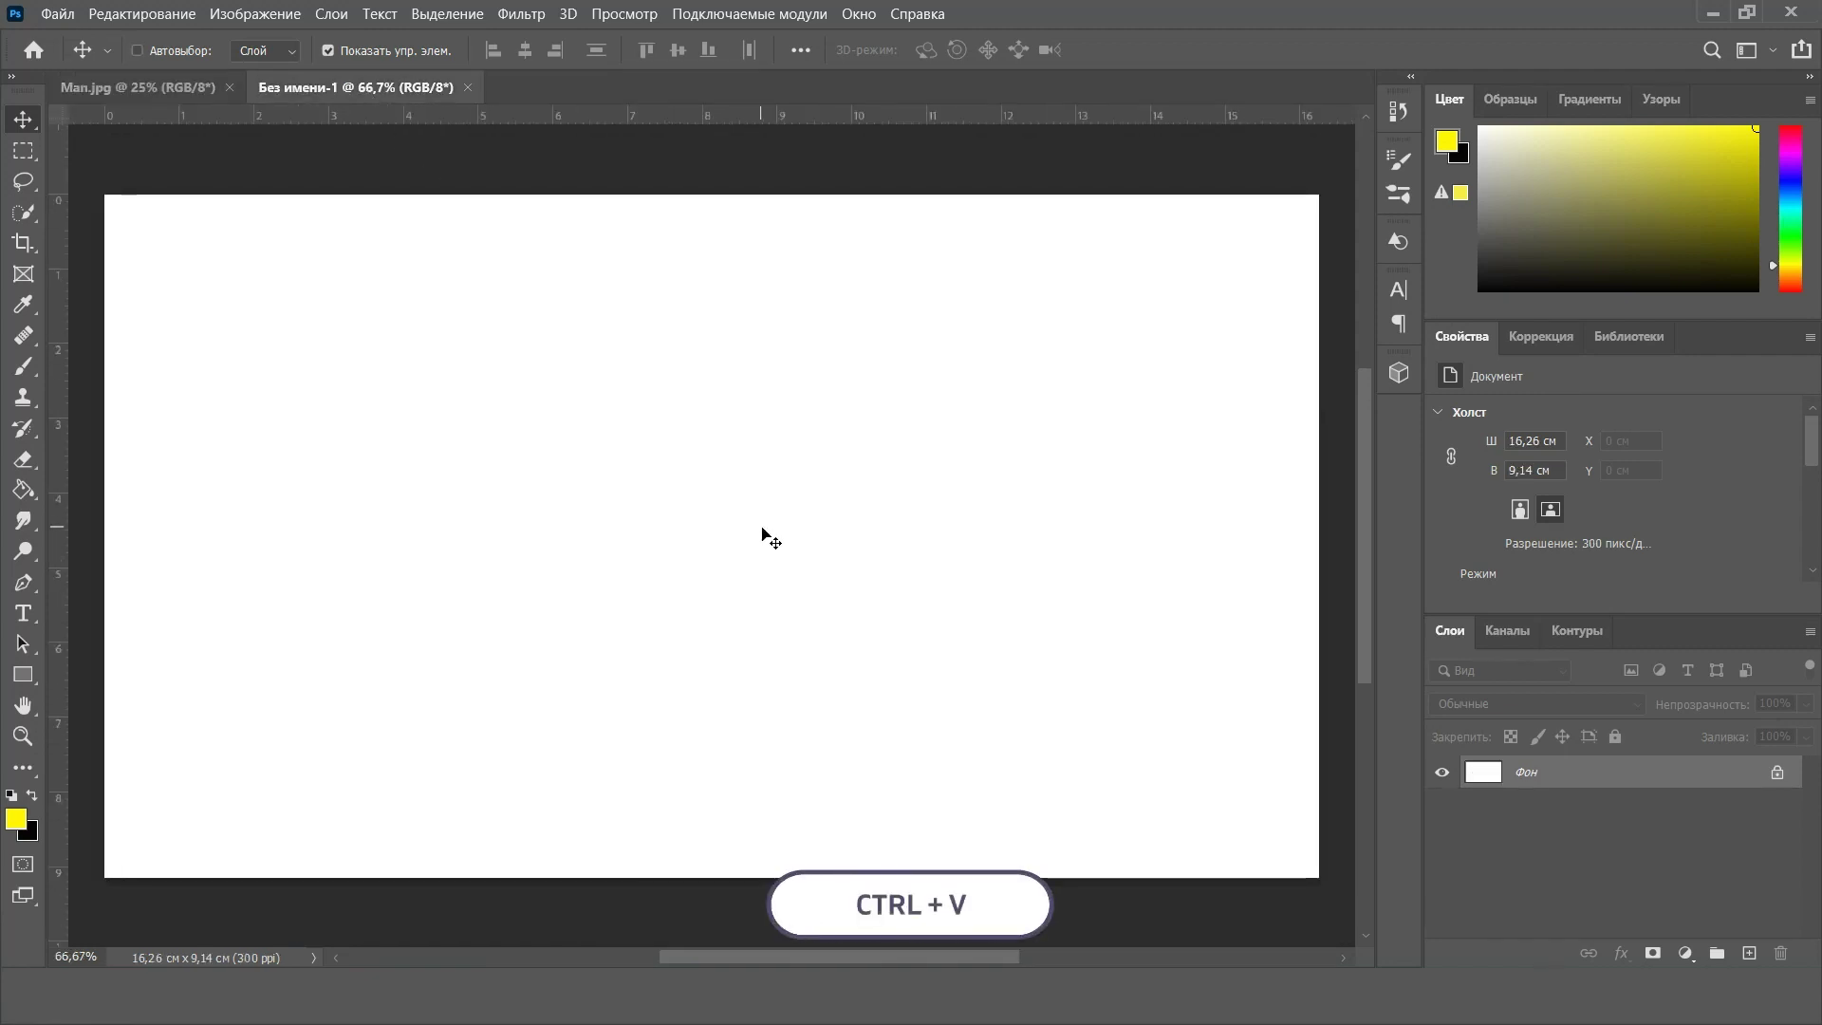
Scale the pasted man down to about 30% and centre him on the canvas
scroll(907, 581, down, 5)
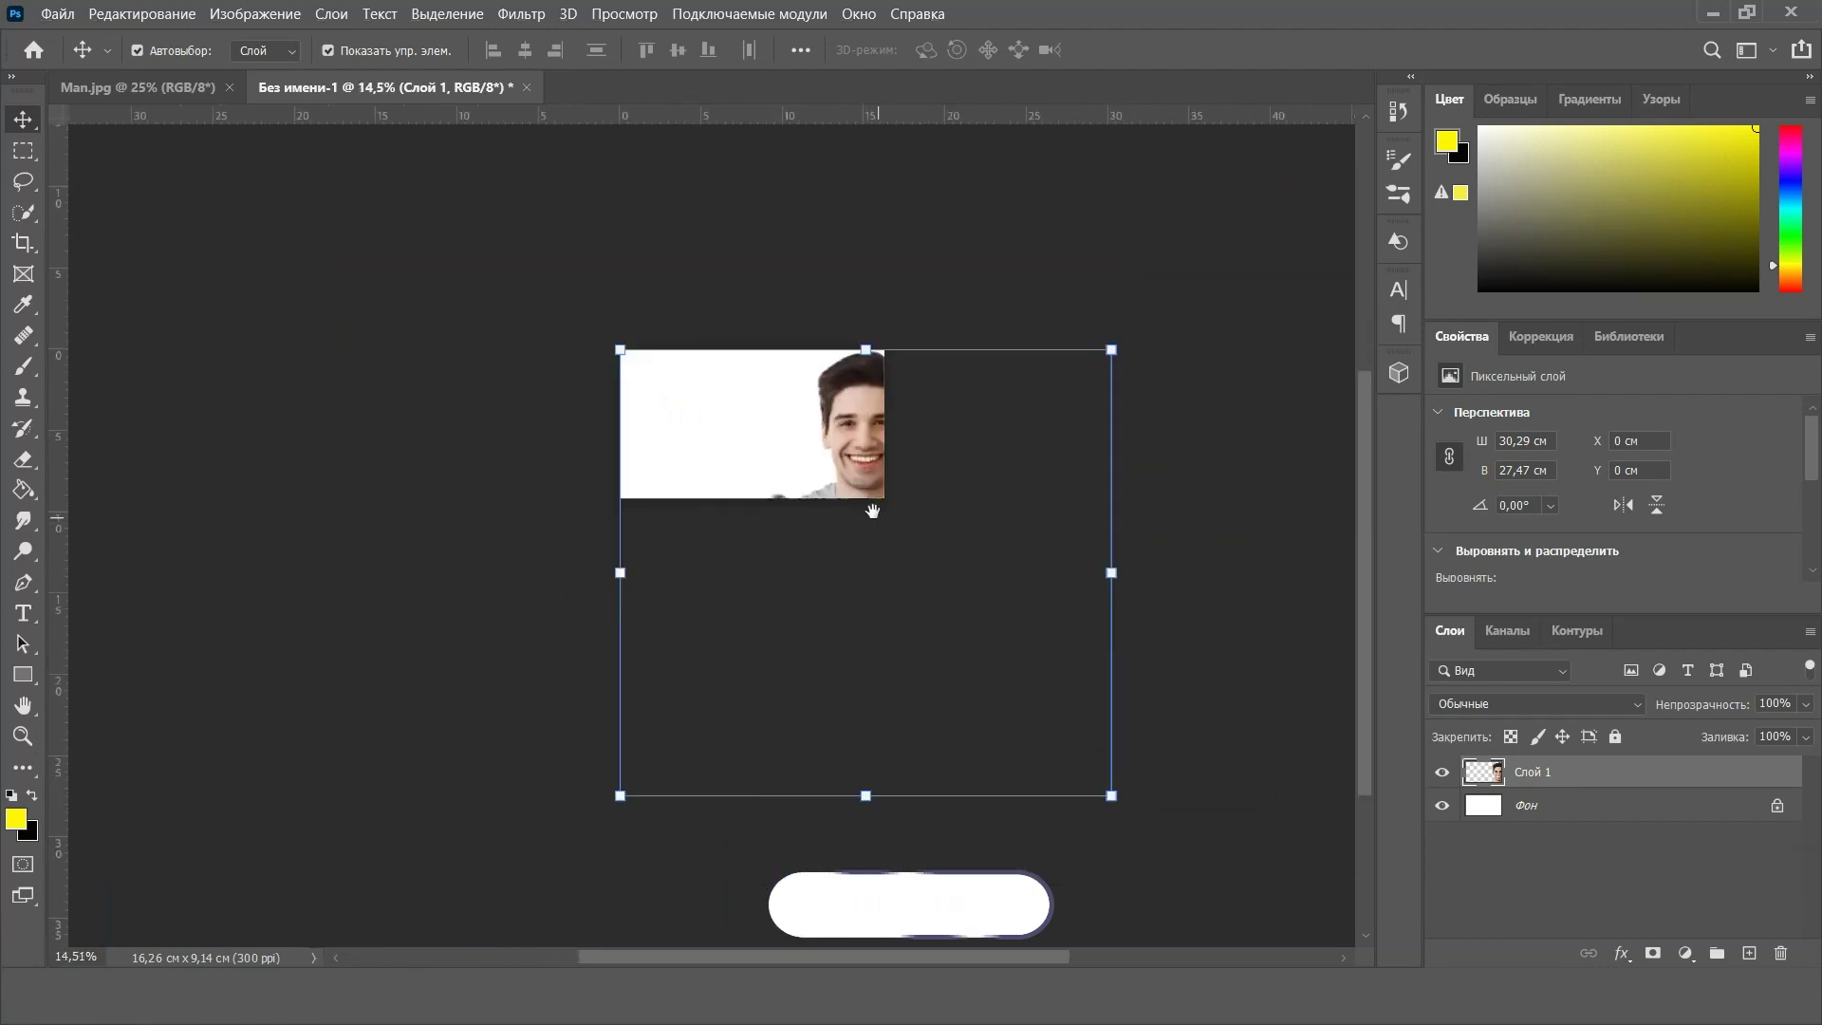
drag(1098, 781, 785, 488)
scroll(716, 374, up, 5)
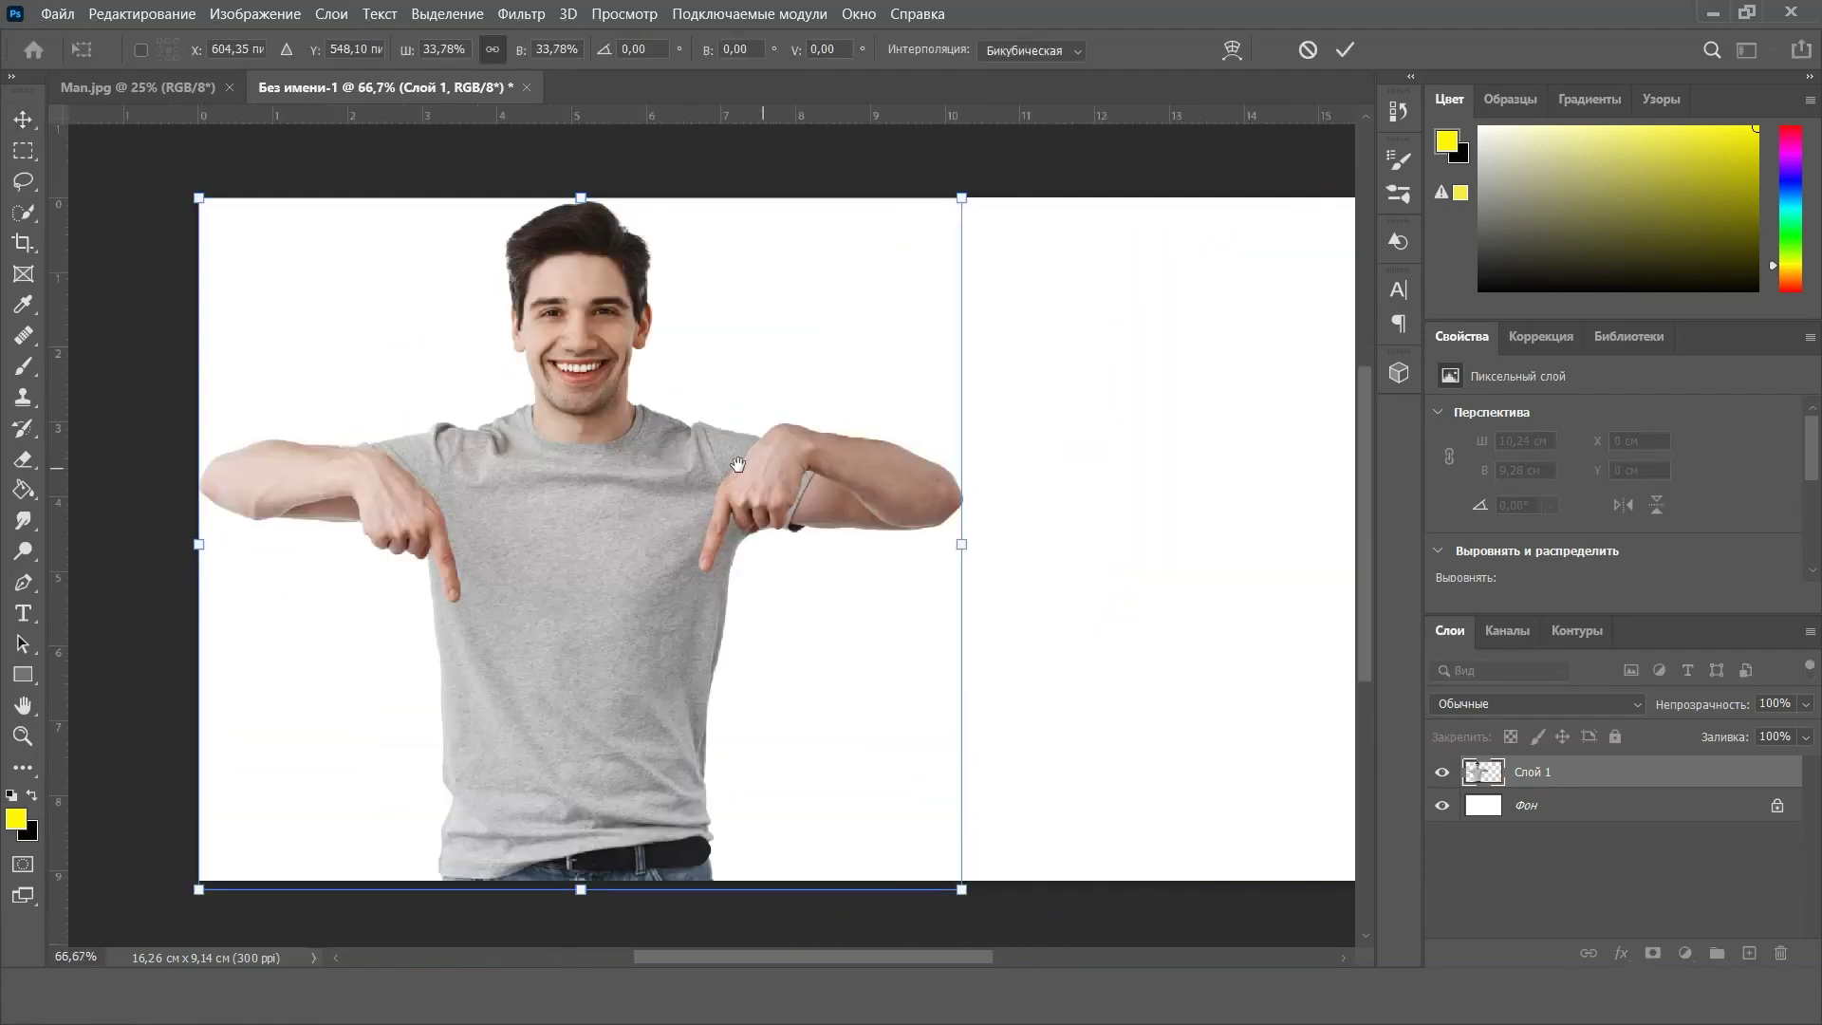
drag(446, 453, 671, 453)
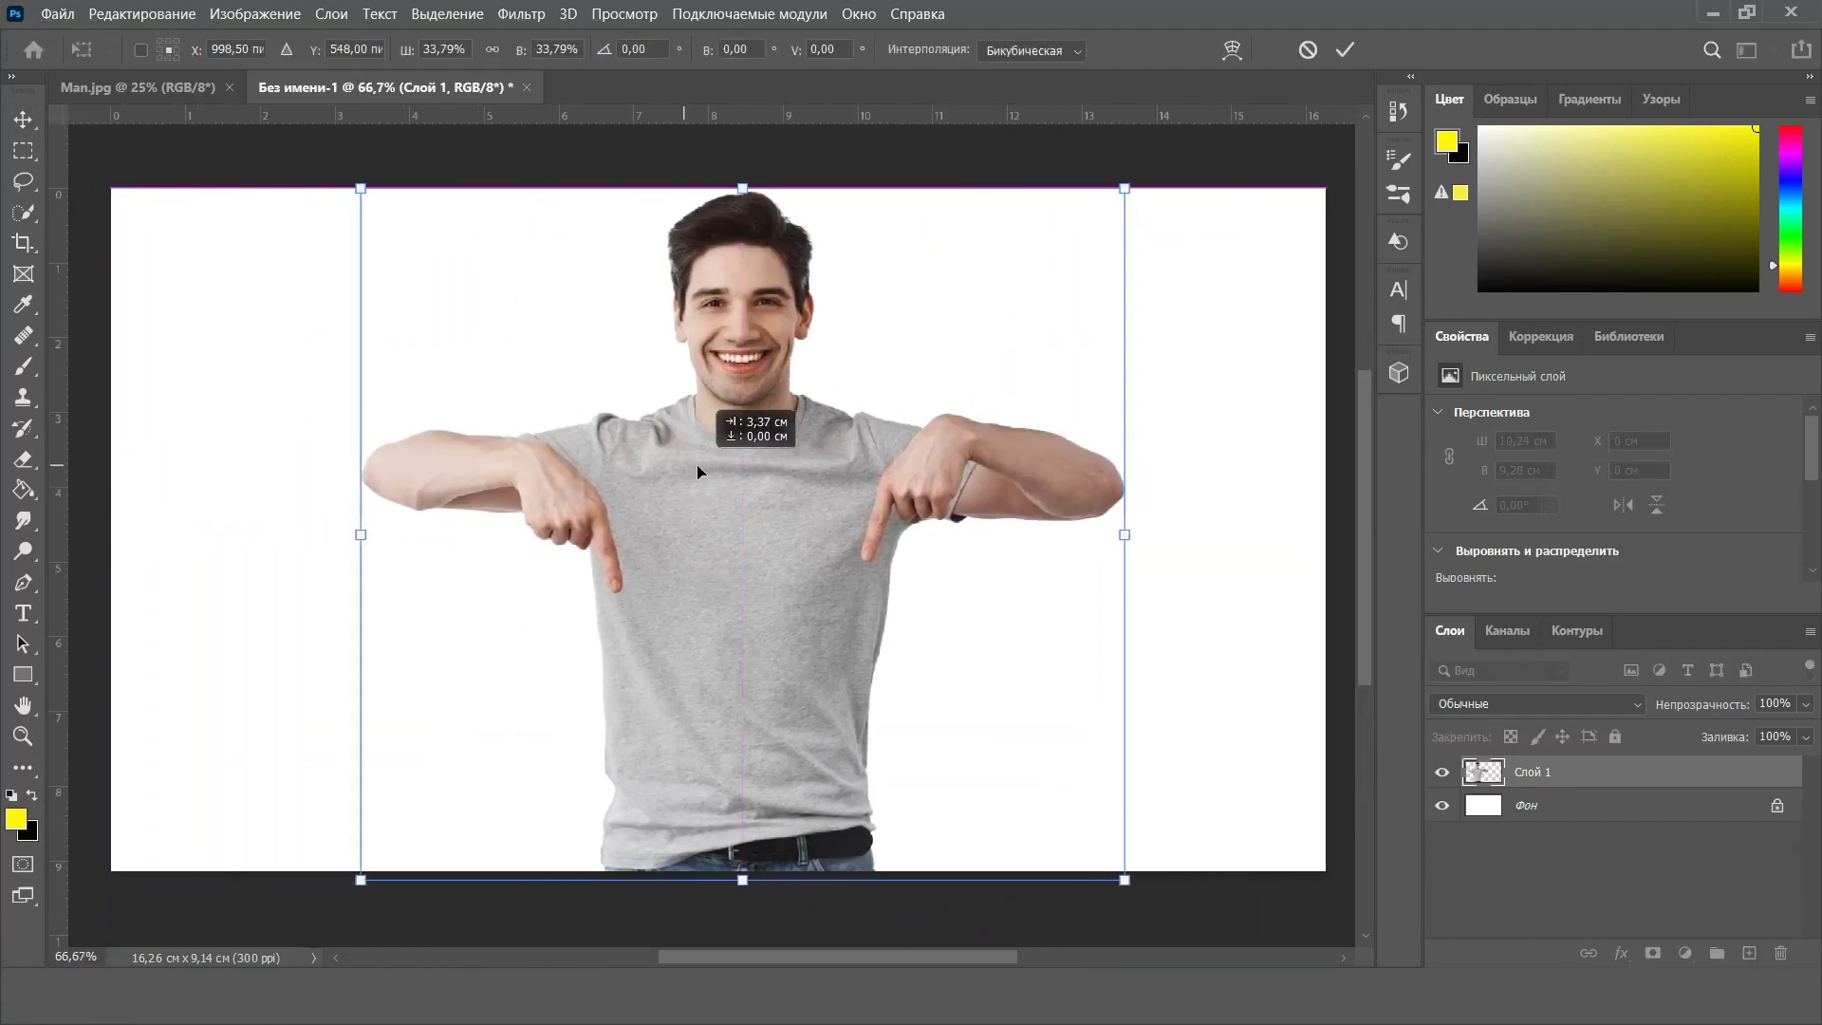
drag(1103, 188, 1012, 266)
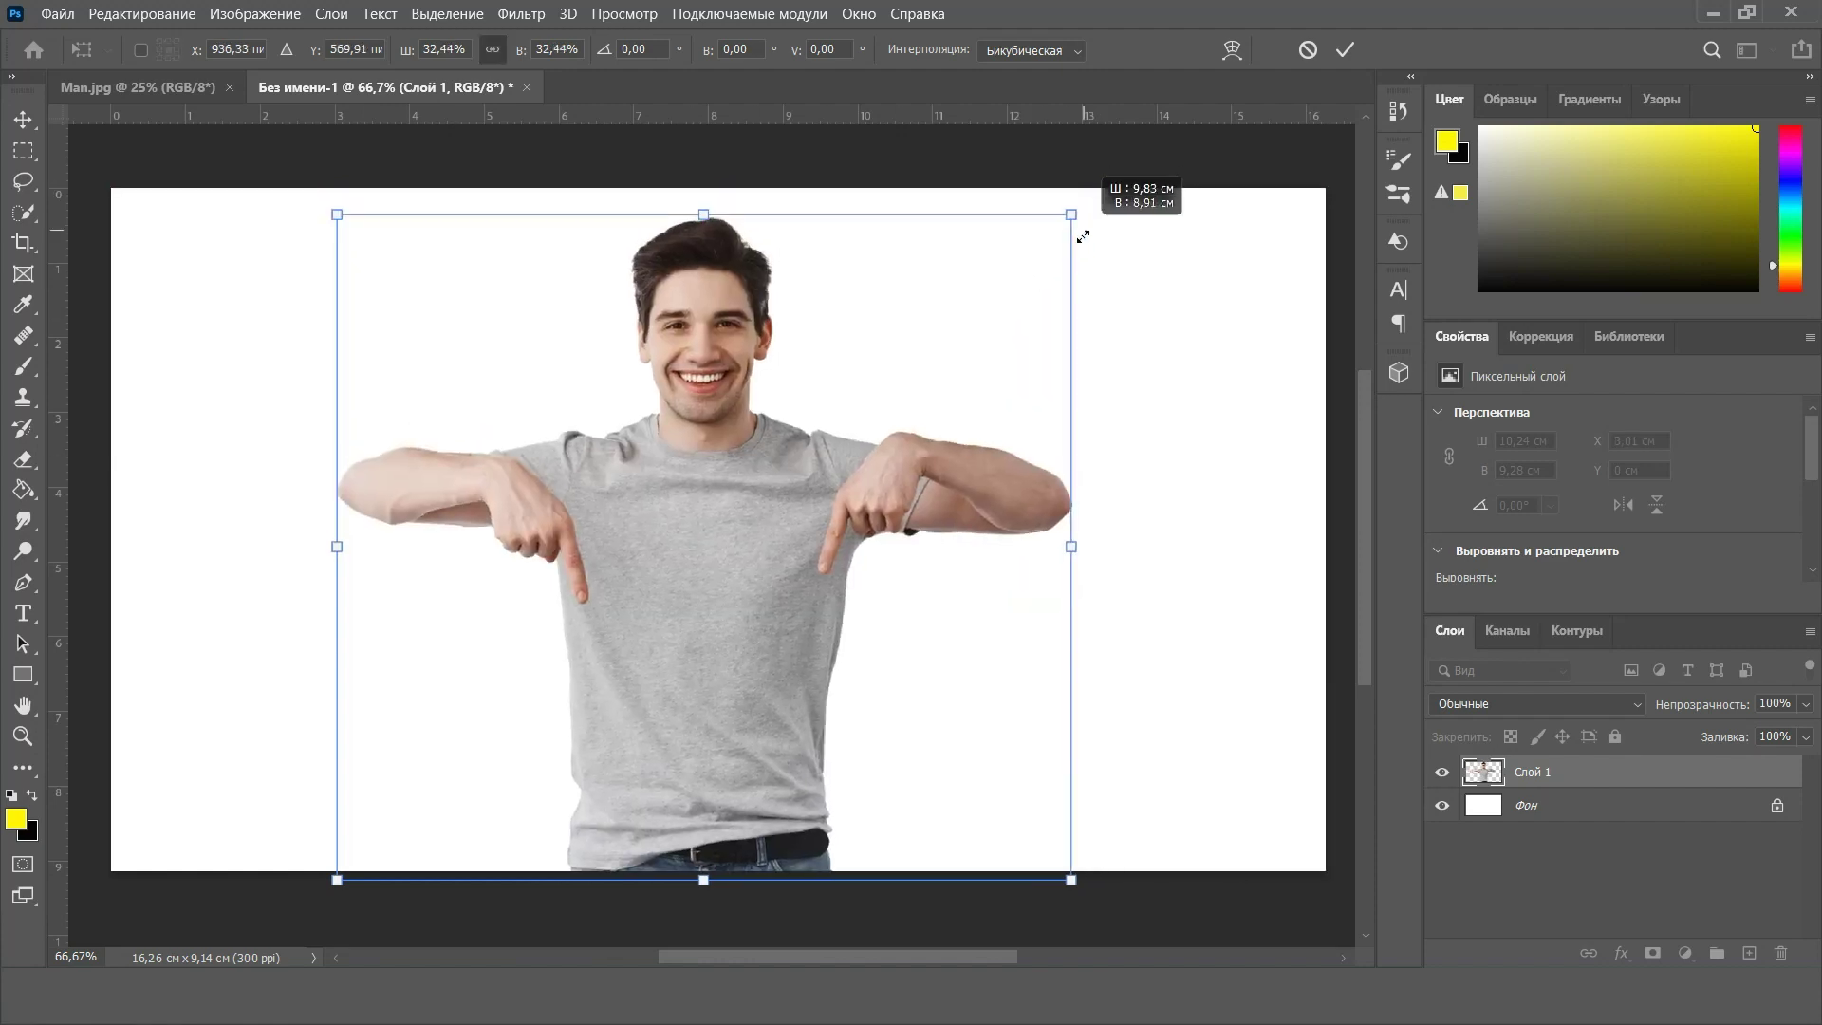
drag(681, 532, 729, 526)
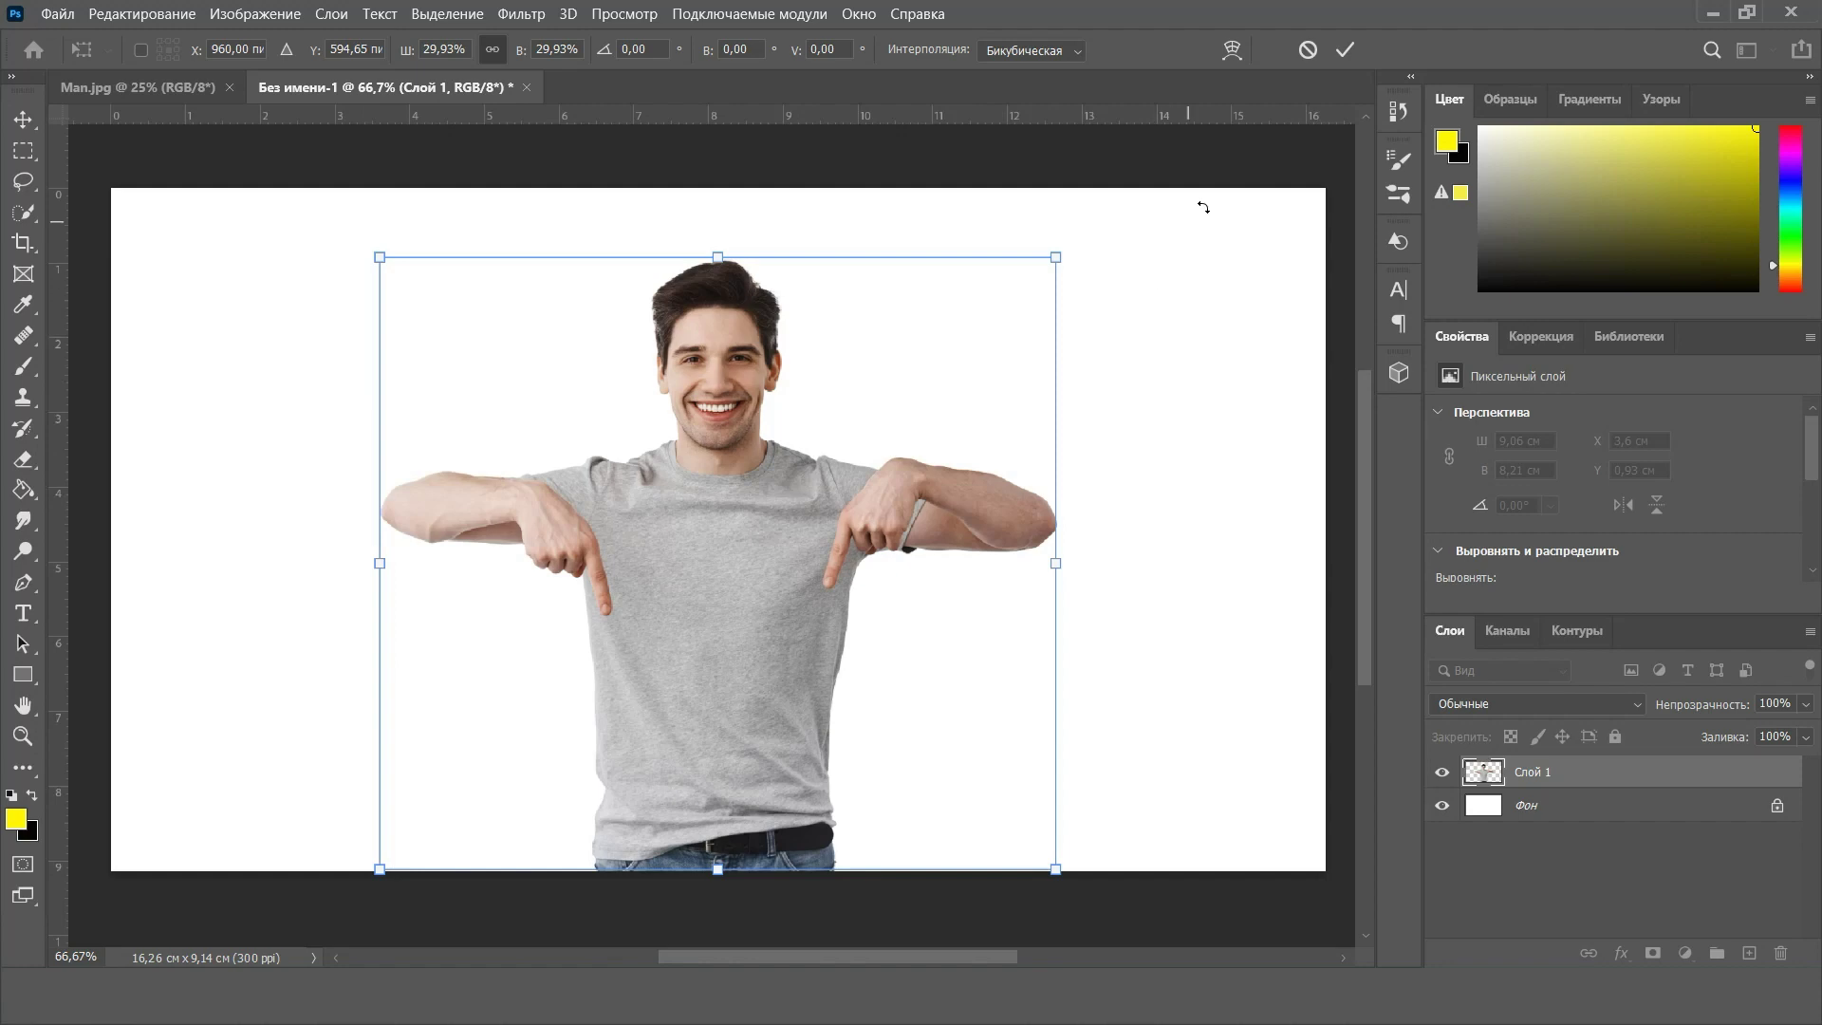
click(1341, 55)
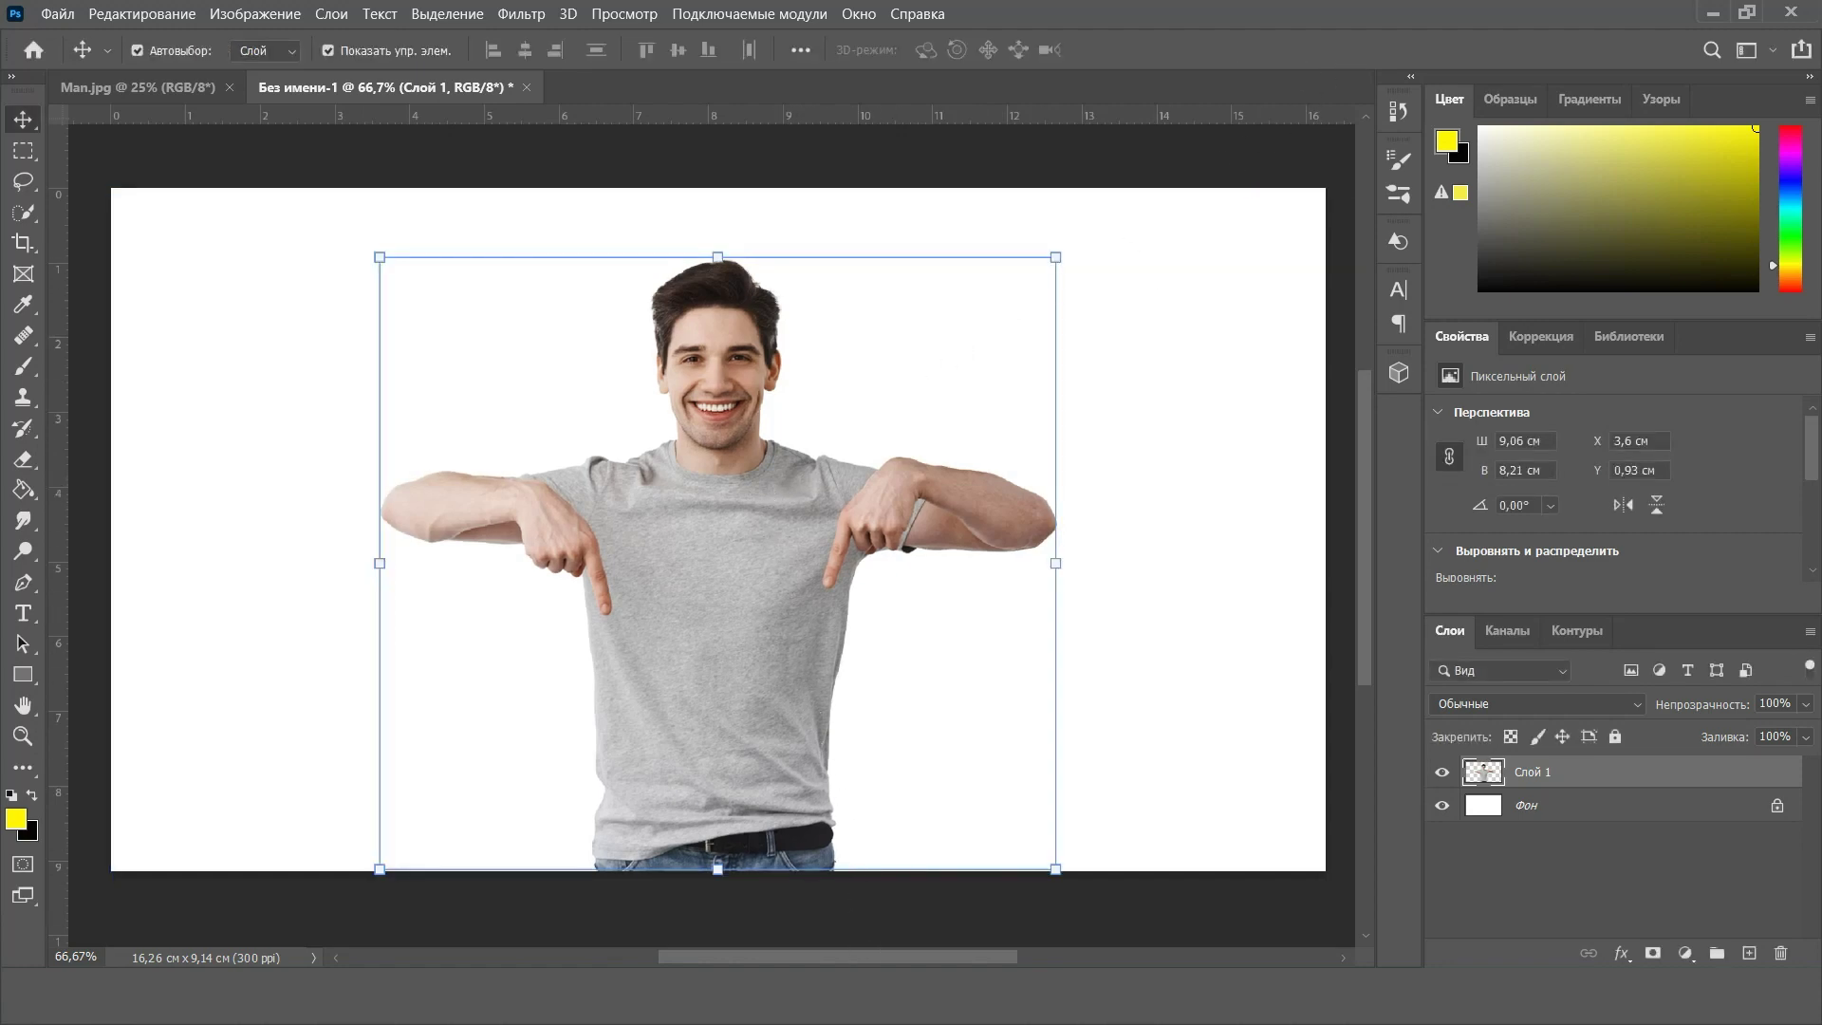
click(800, 996)
Place the Color.jpg drips over the shirt and blend them with Замена светлым (Lighten)
drag(685, 593, 715, 242)
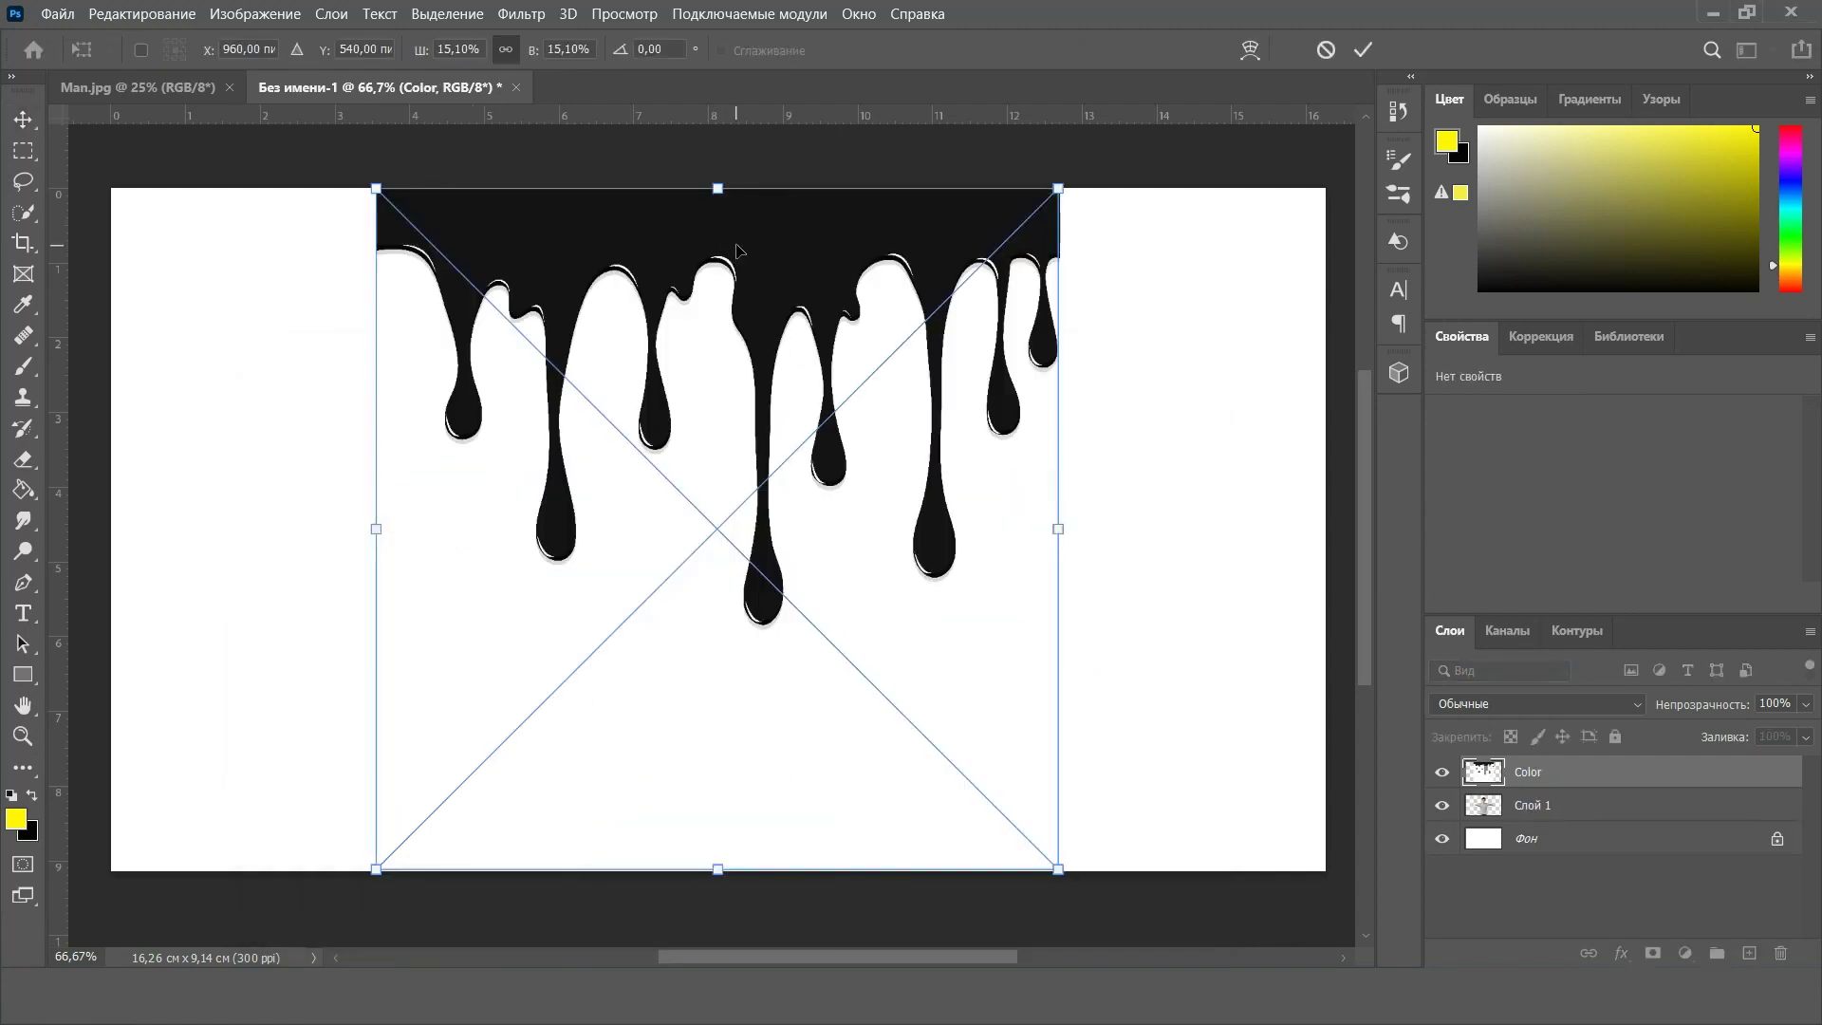
drag(739, 241, 739, 583)
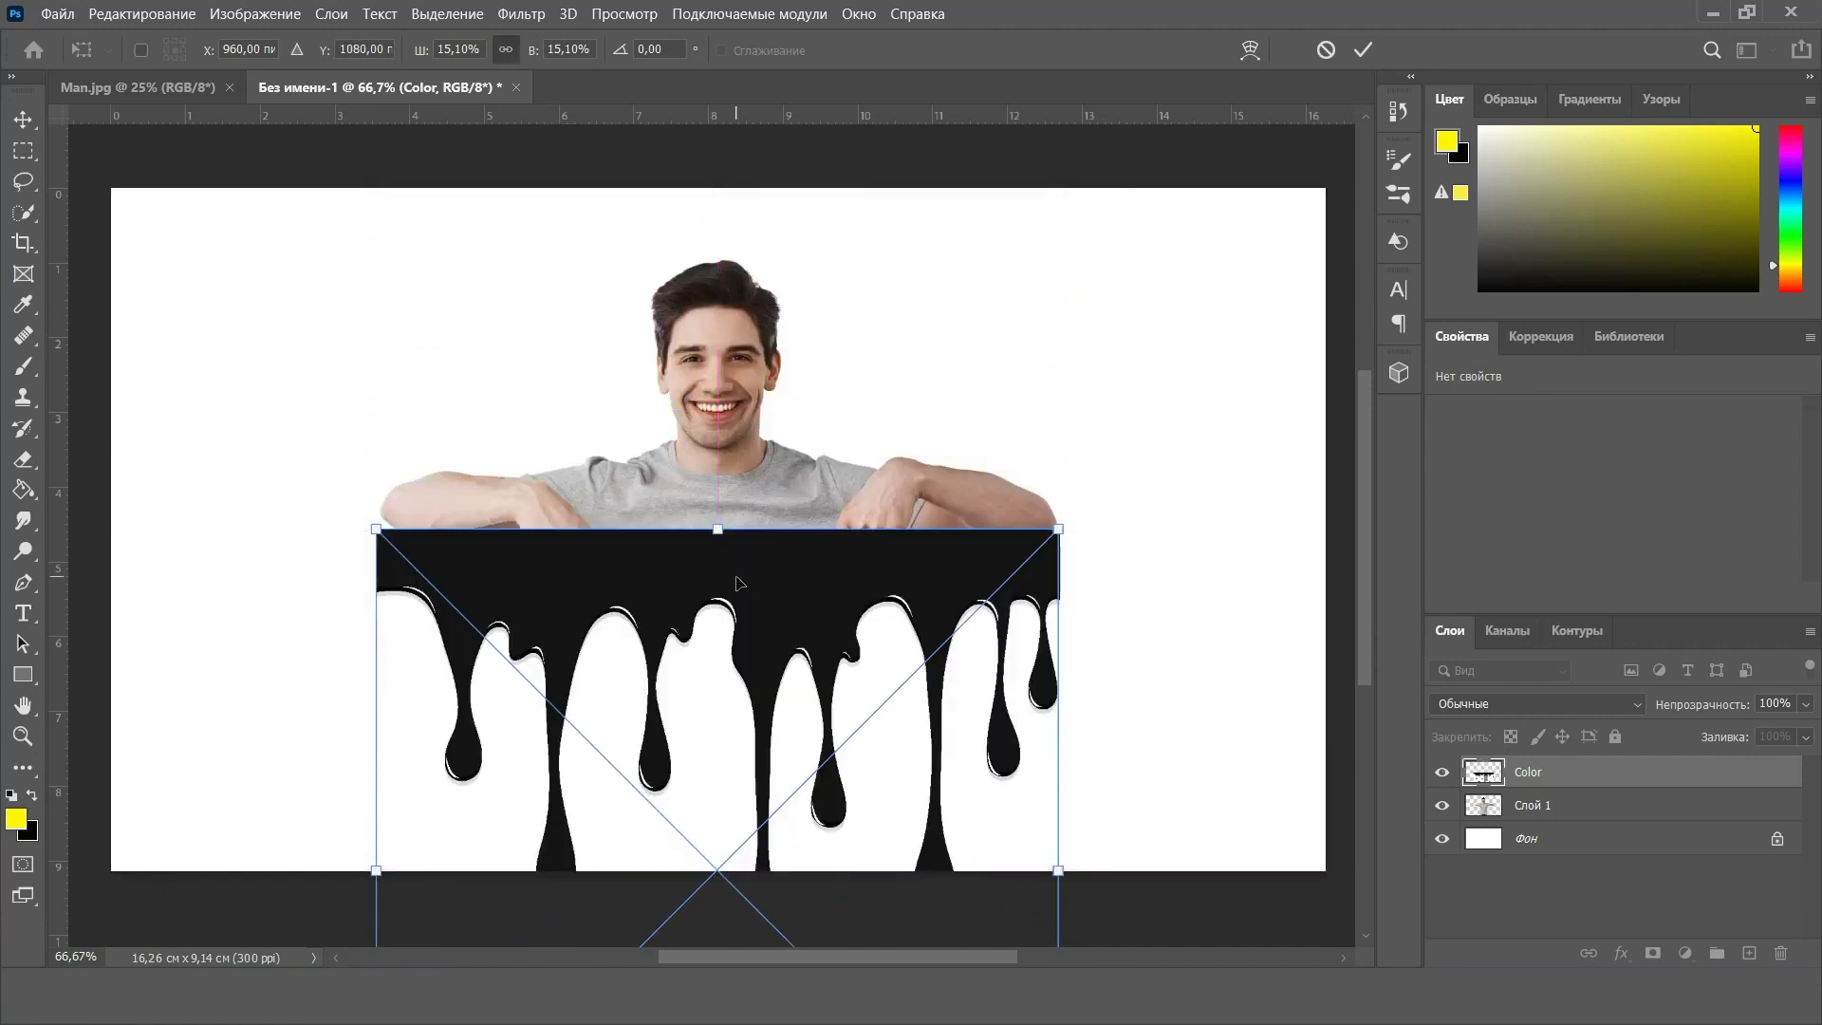
click(1521, 711)
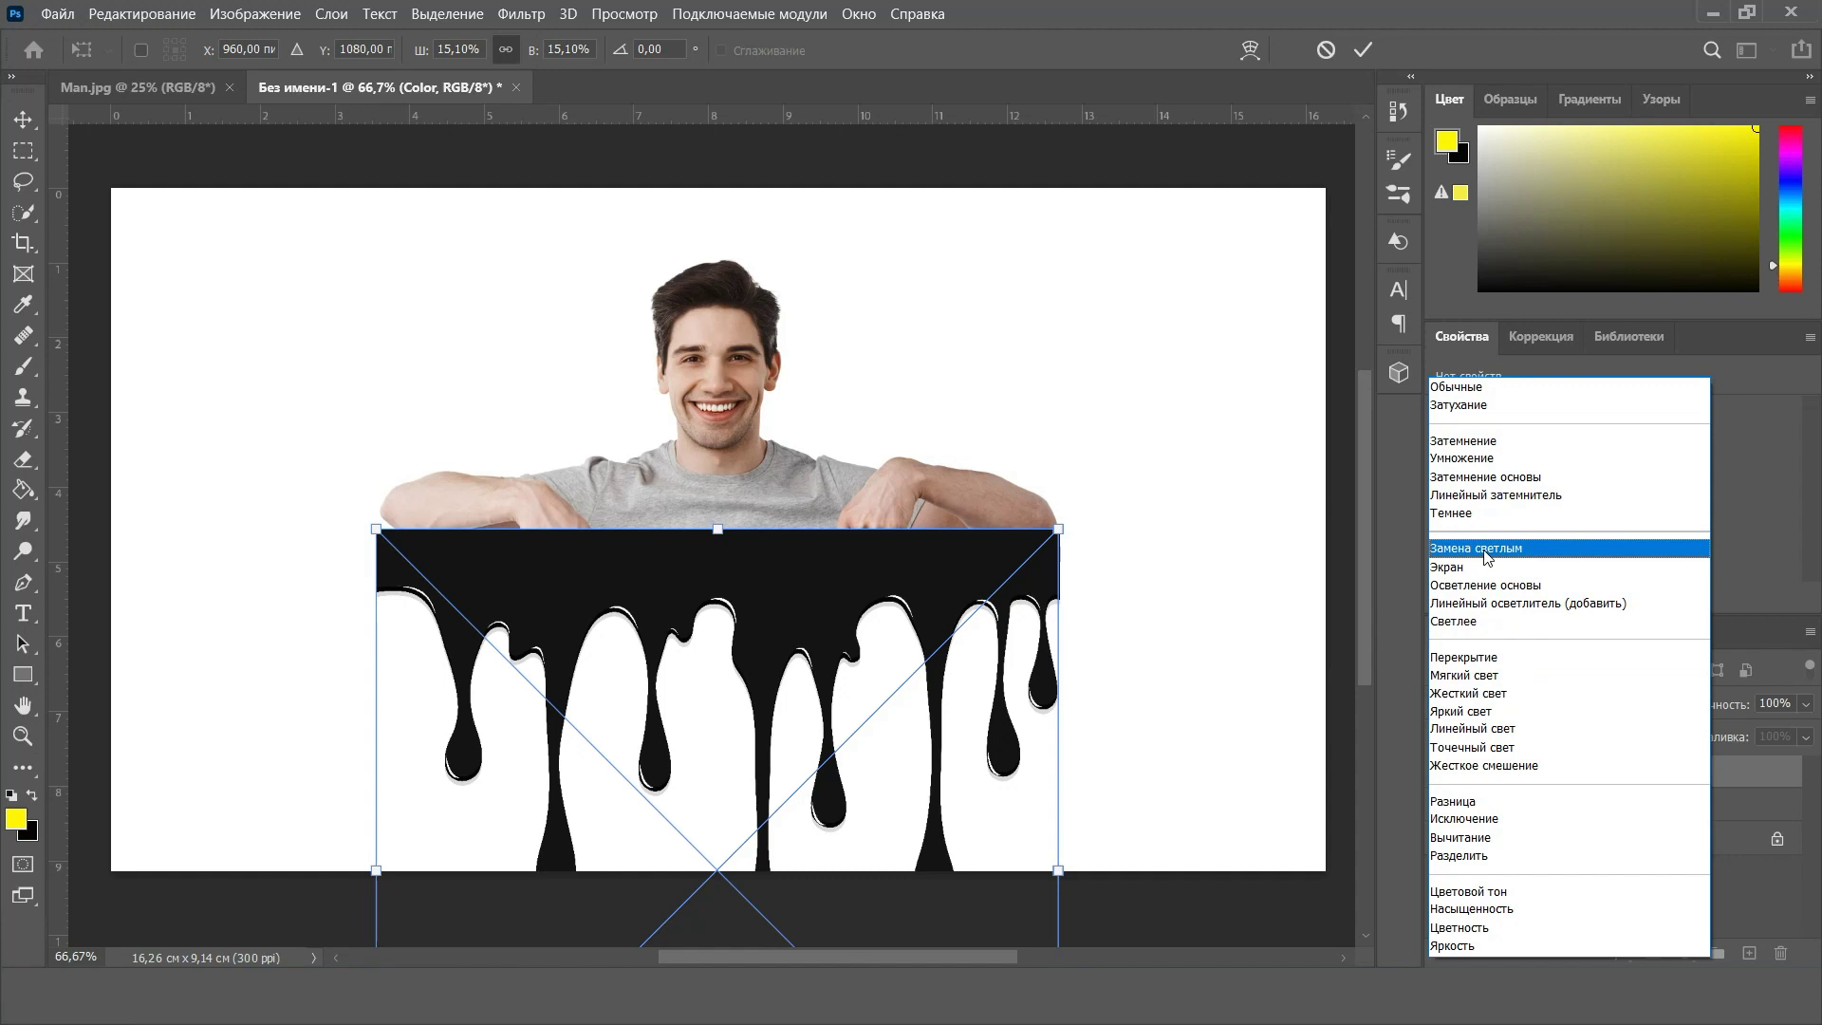
click(1536, 550)
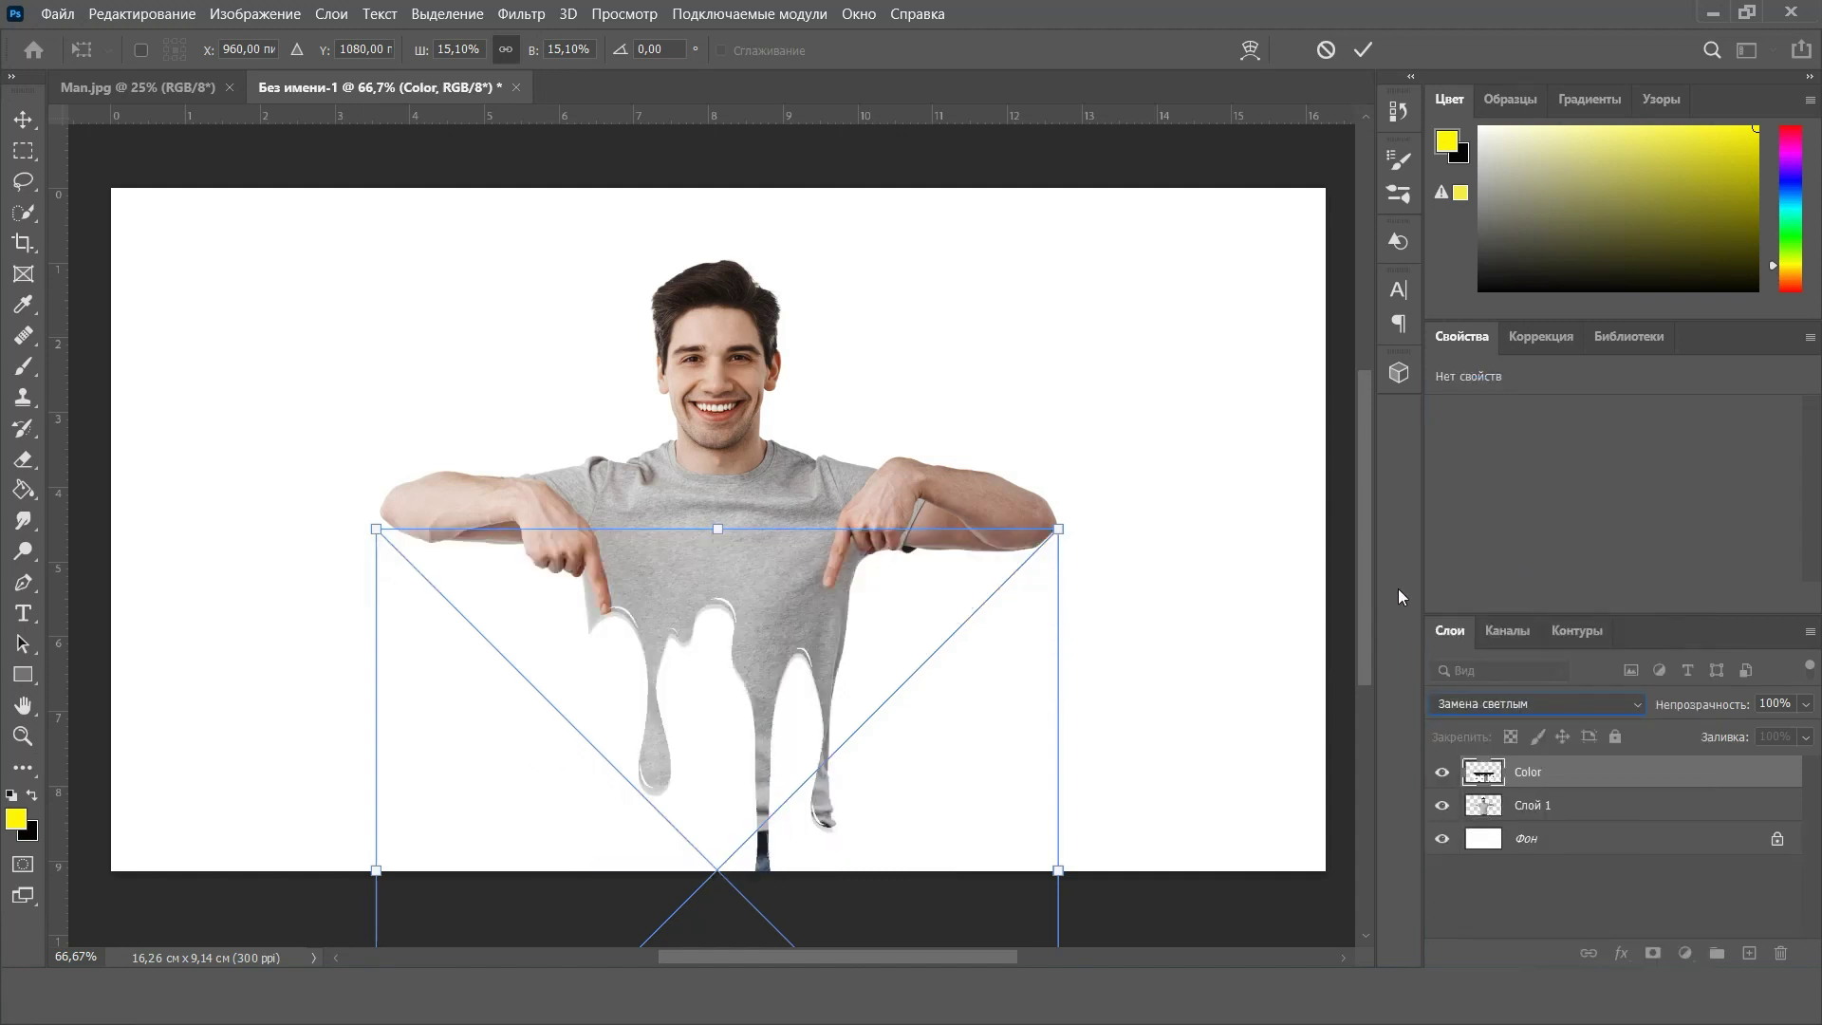
Shrink the drips and position them under the man's T-shirt
drag(377, 525, 565, 724)
drag(772, 668, 814, 731)
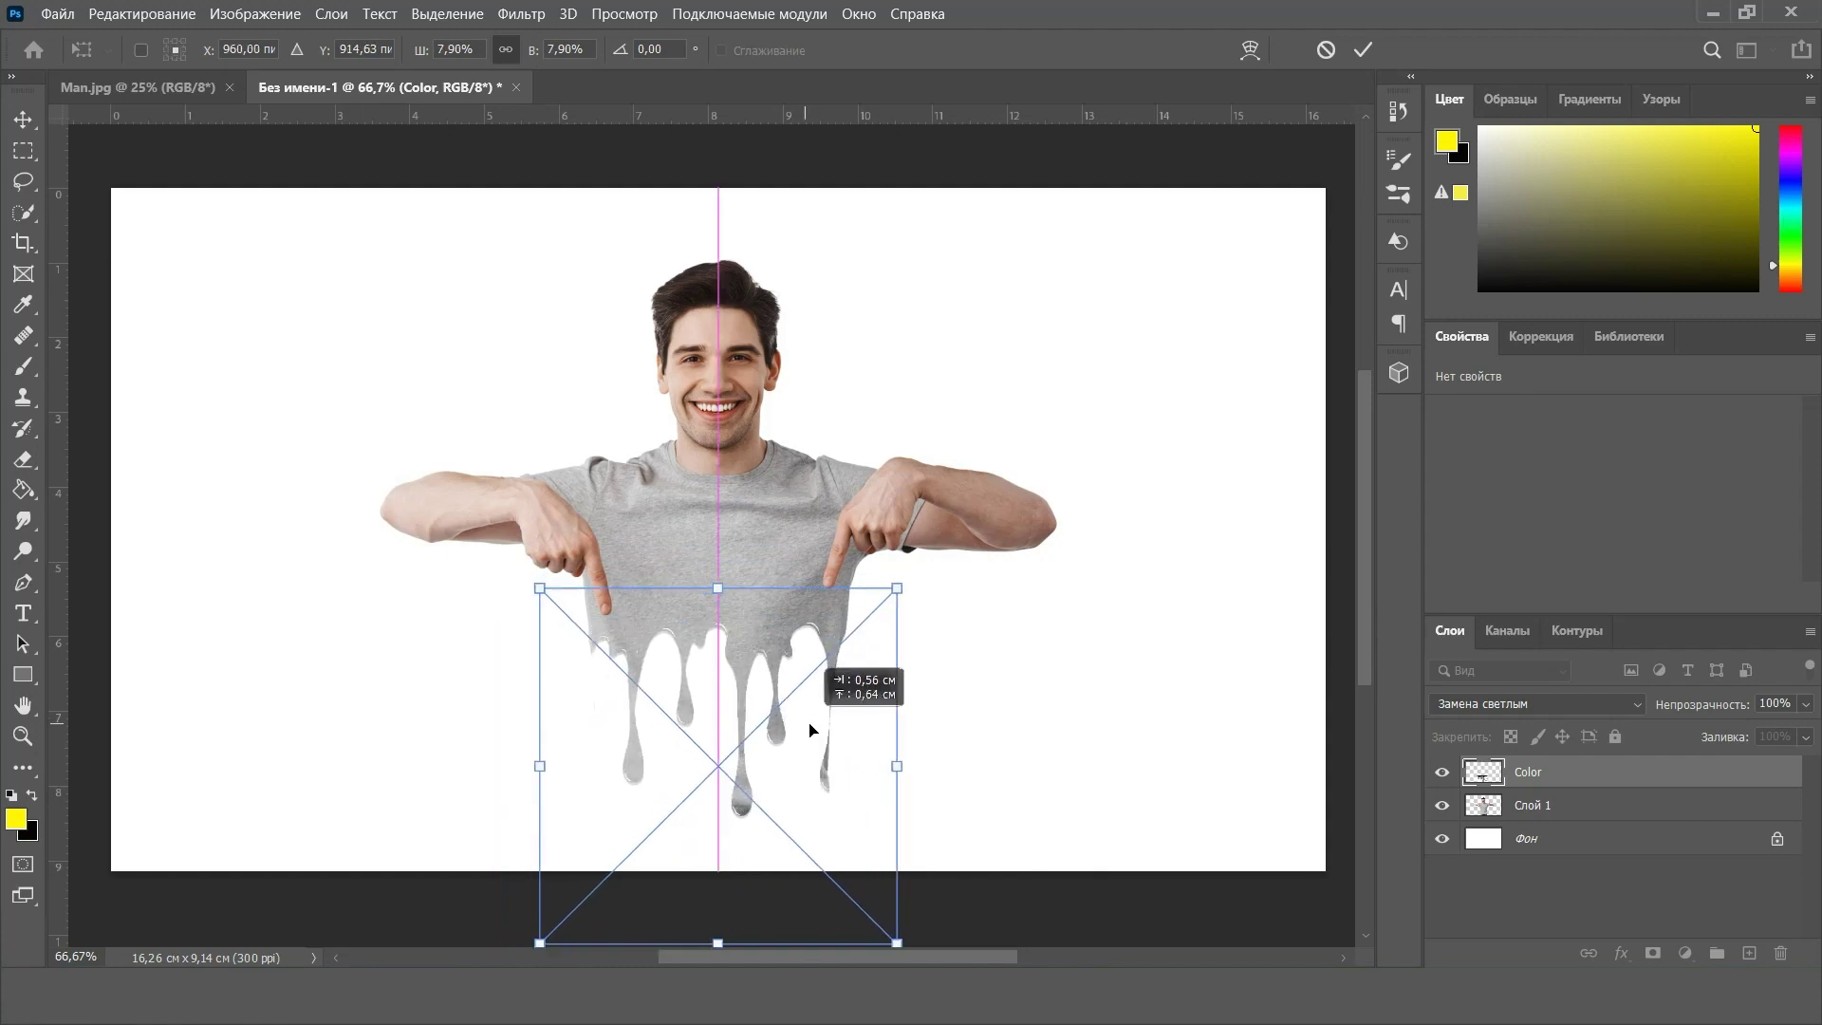
drag(896, 586, 874, 609)
drag(763, 637, 773, 636)
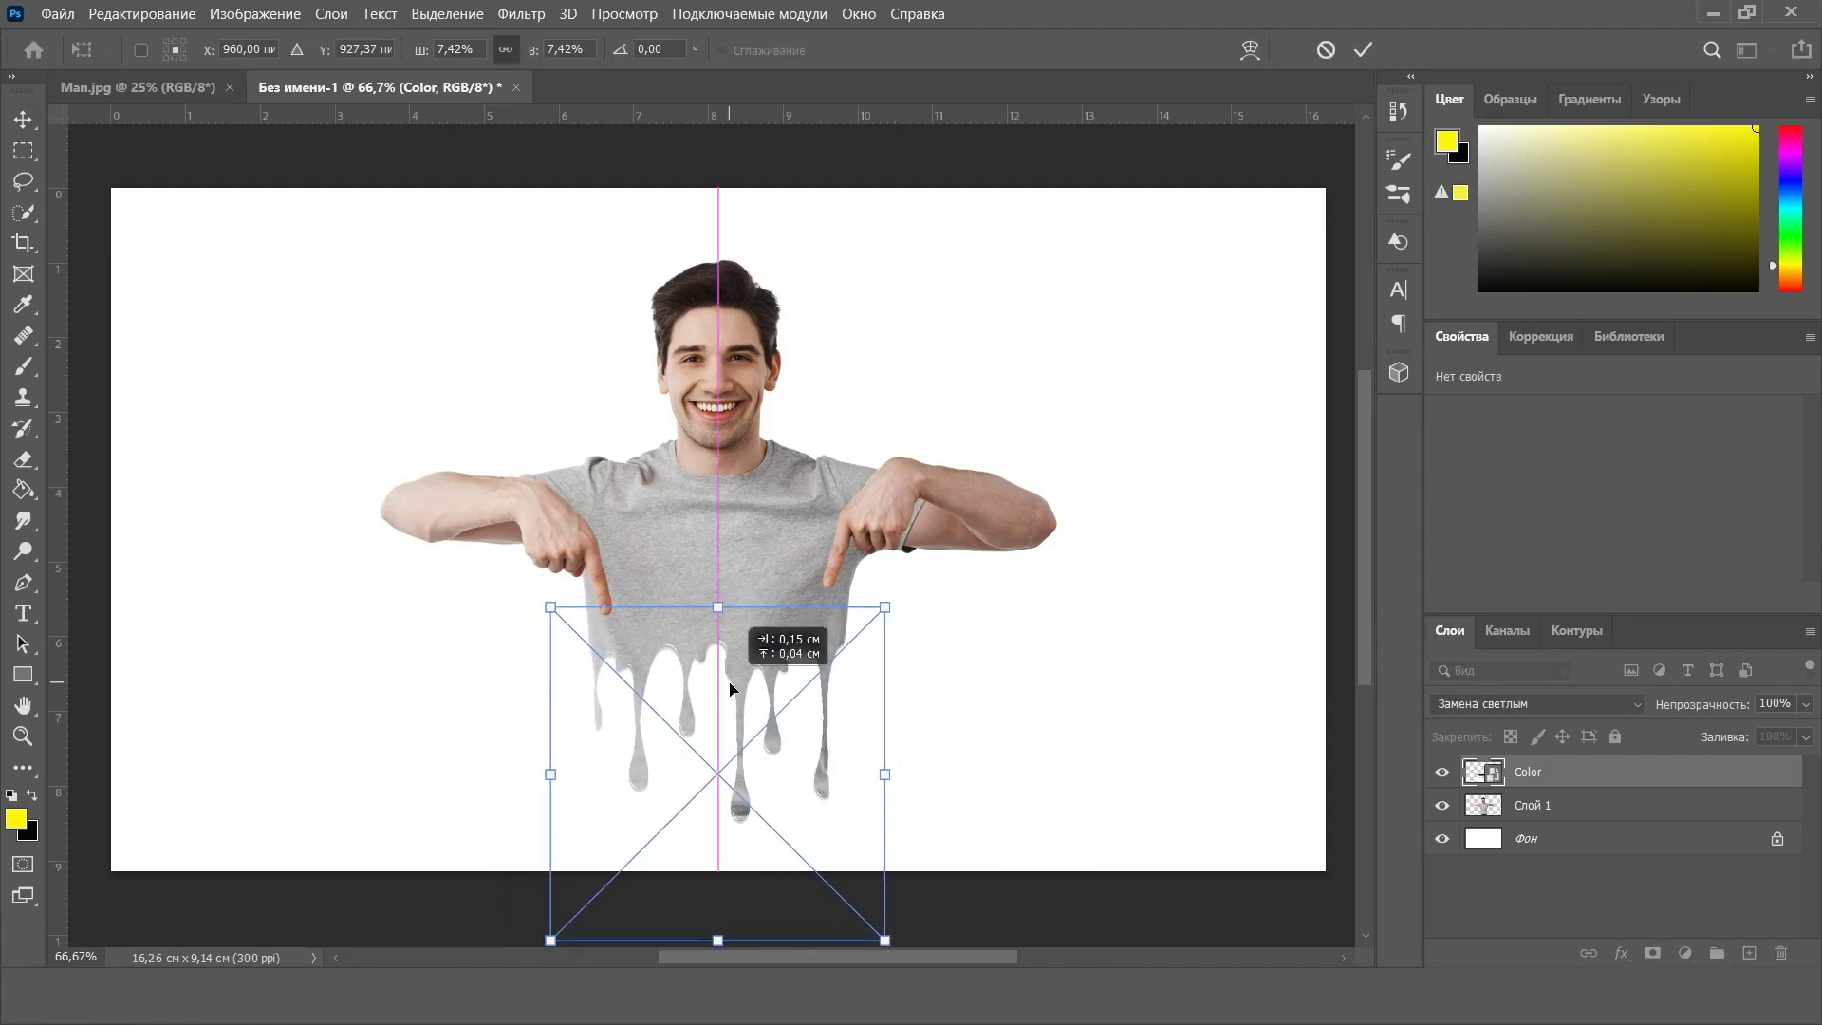
click(1363, 49)
Nudge the man up and re-transform the drips shorter, wider and slightly up-left
drag(743, 543, 743, 520)
click(736, 692)
key(ctrl+t)
drag(735, 685, 732, 664)
drag(704, 937, 702, 884)
mouse_move(704, 584)
mouse_down()
mouse_move(732, 659)
mouse_move(812, 651)
mouse_up()
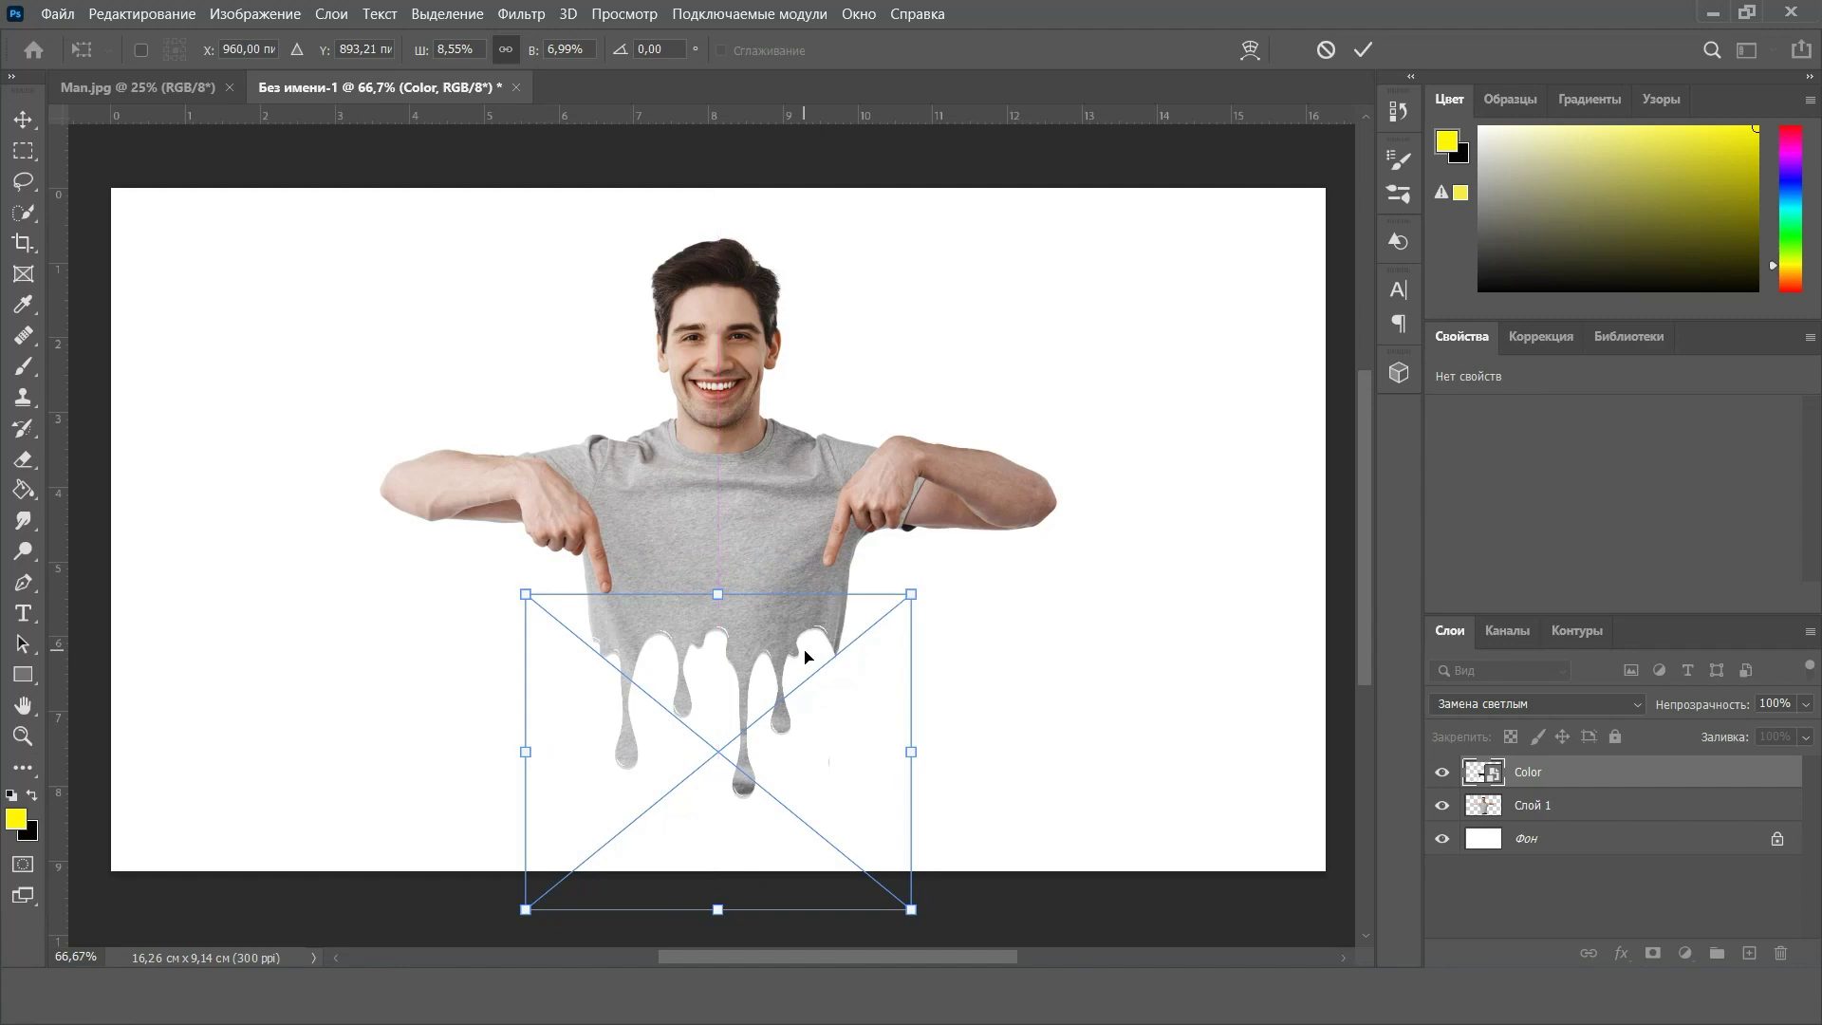
mouse_move(921, 585)
mouse_down()
mouse_move(880, 618)
mouse_move(745, 656)
mouse_up()
key(Return)
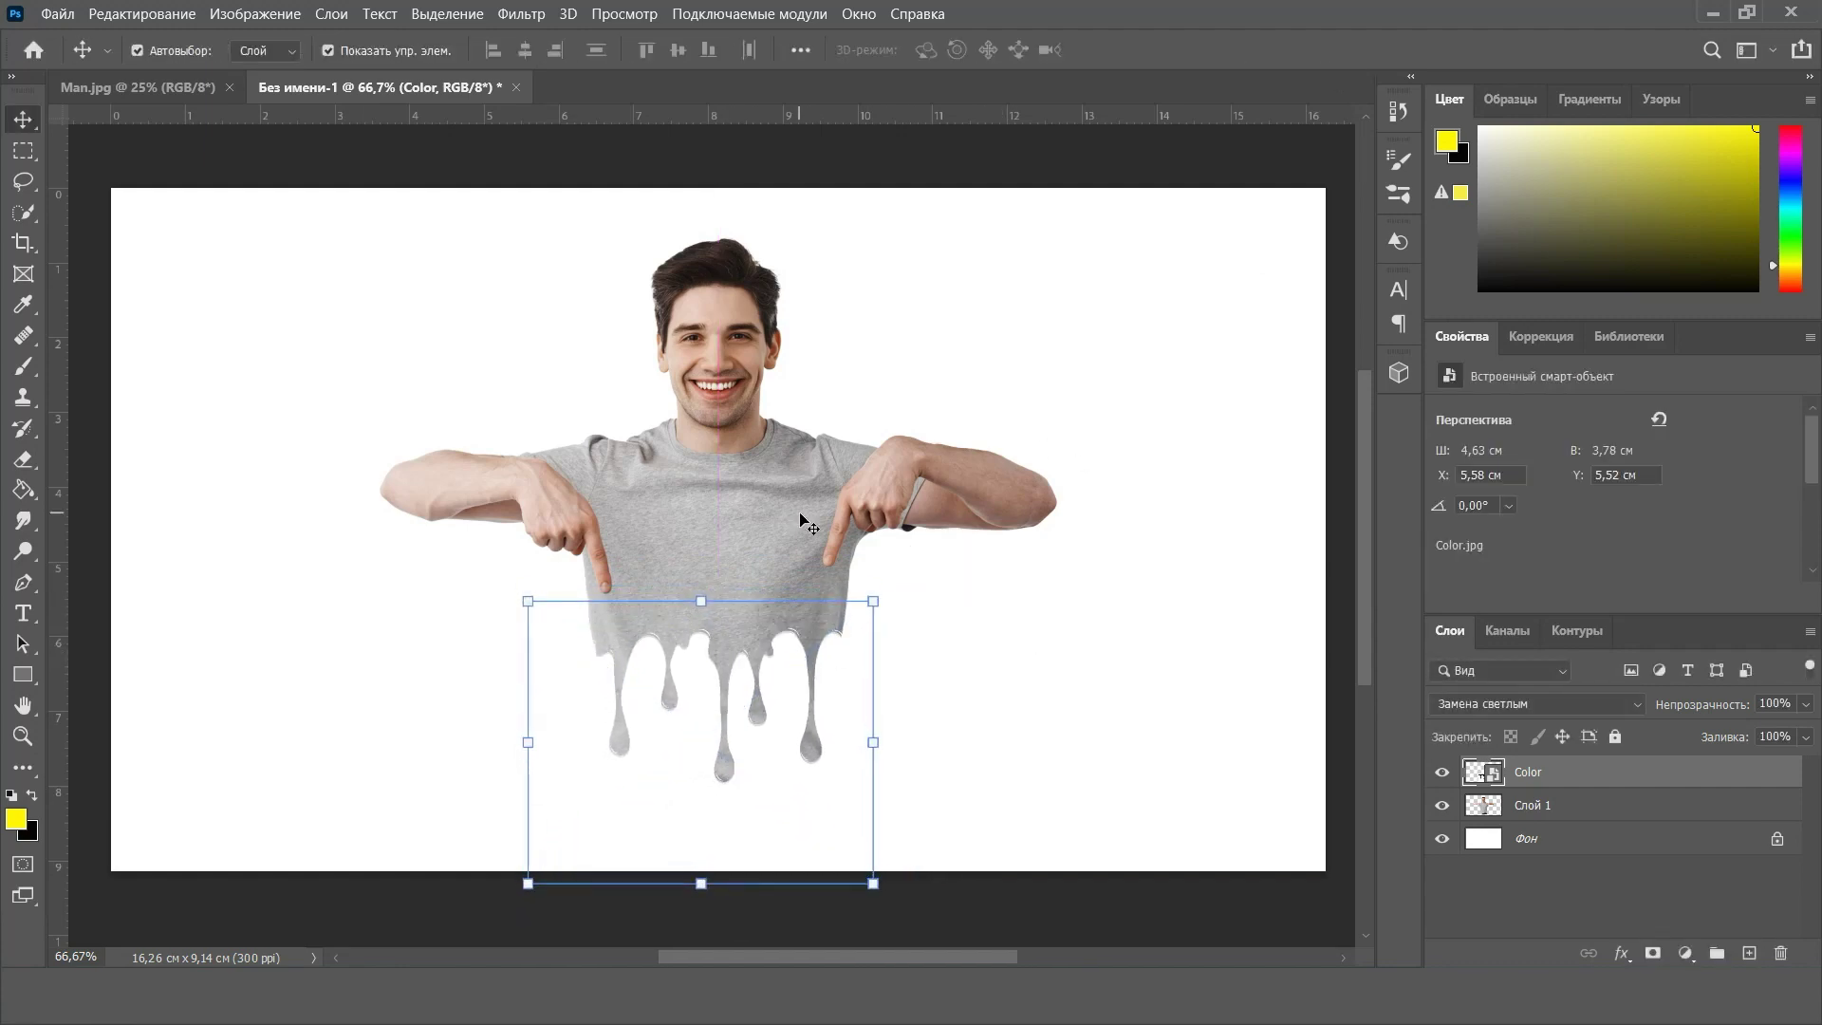
Add a new empty Слой 2 on top and switch to the Brush tool
click(1071, 609)
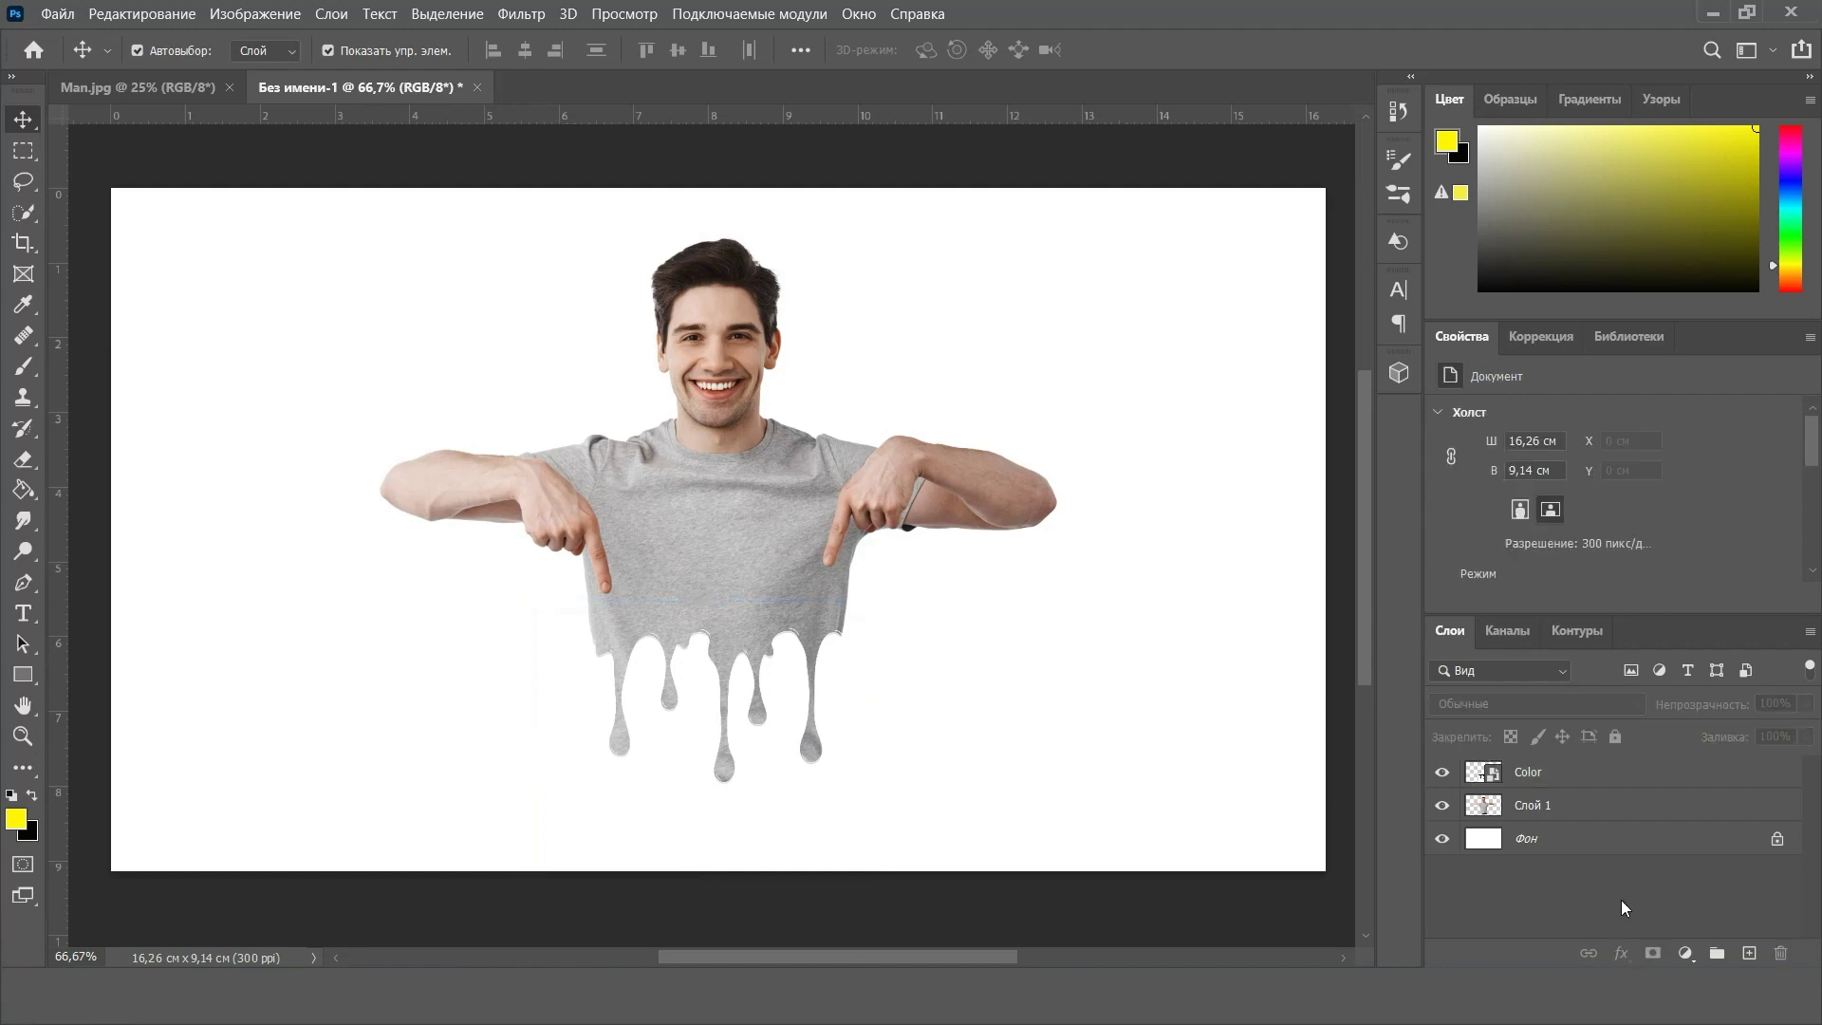
click(1750, 954)
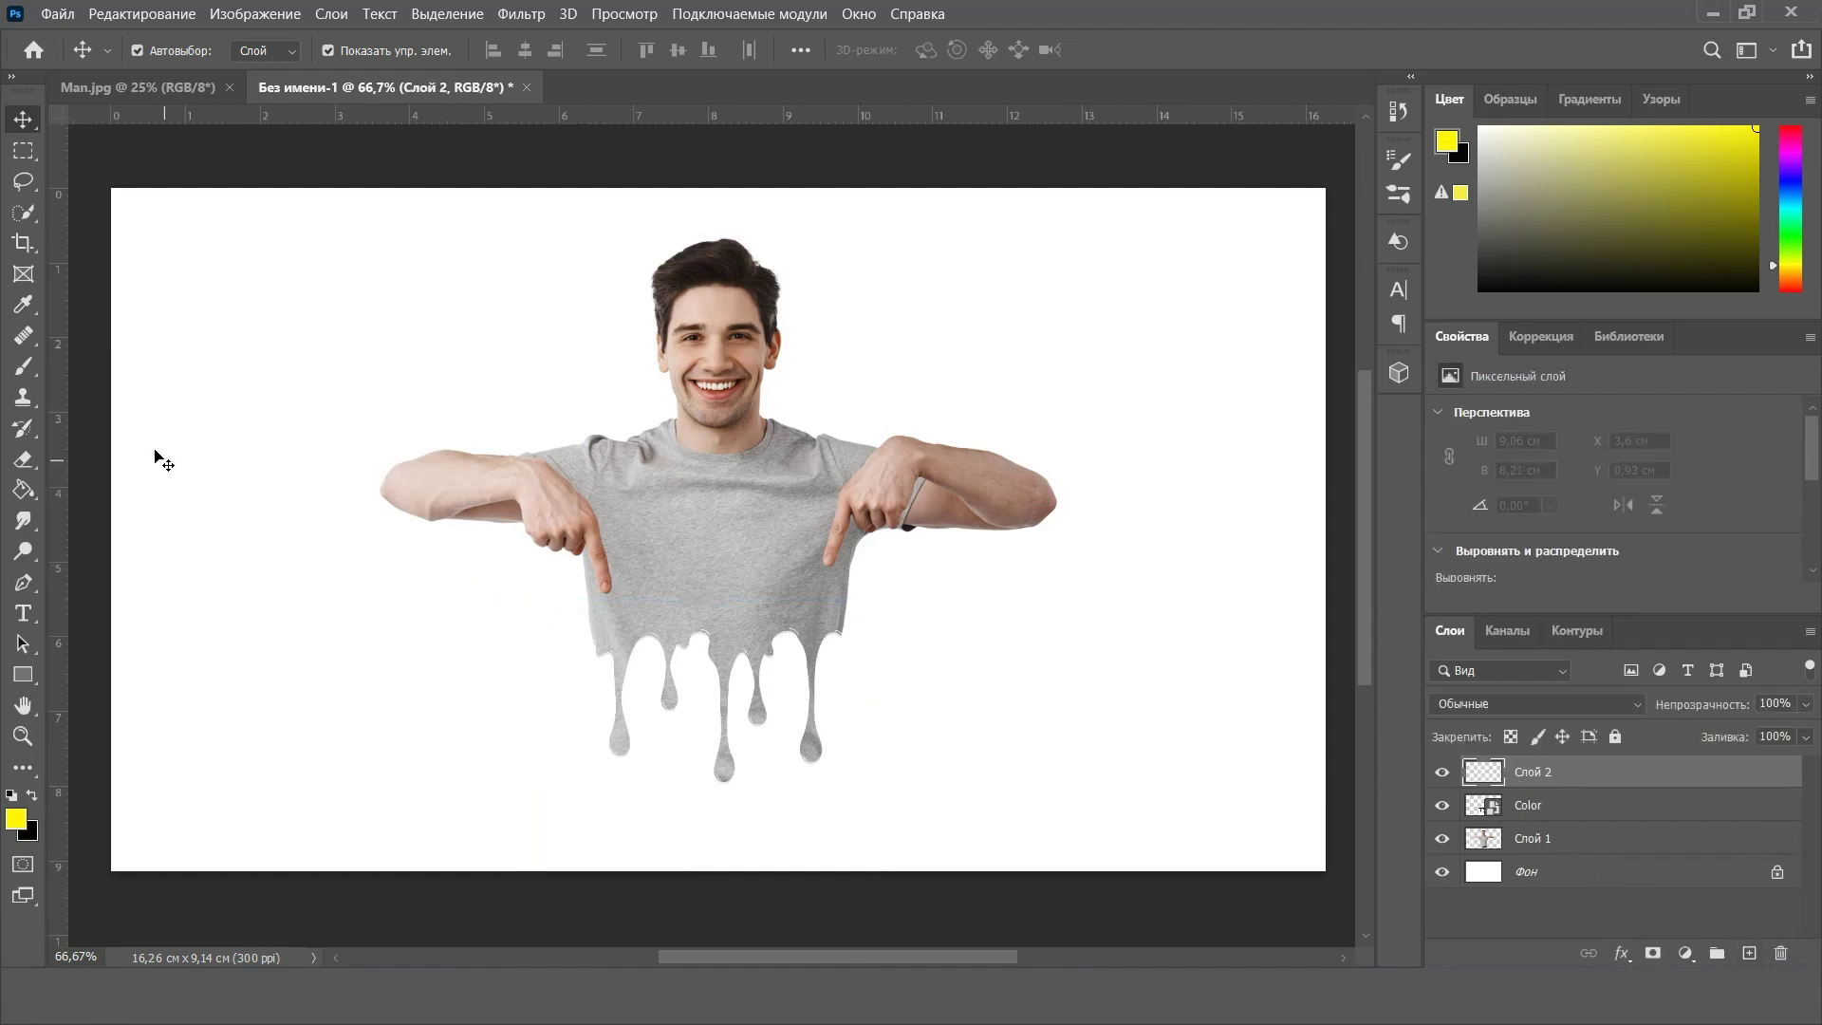
click(24, 369)
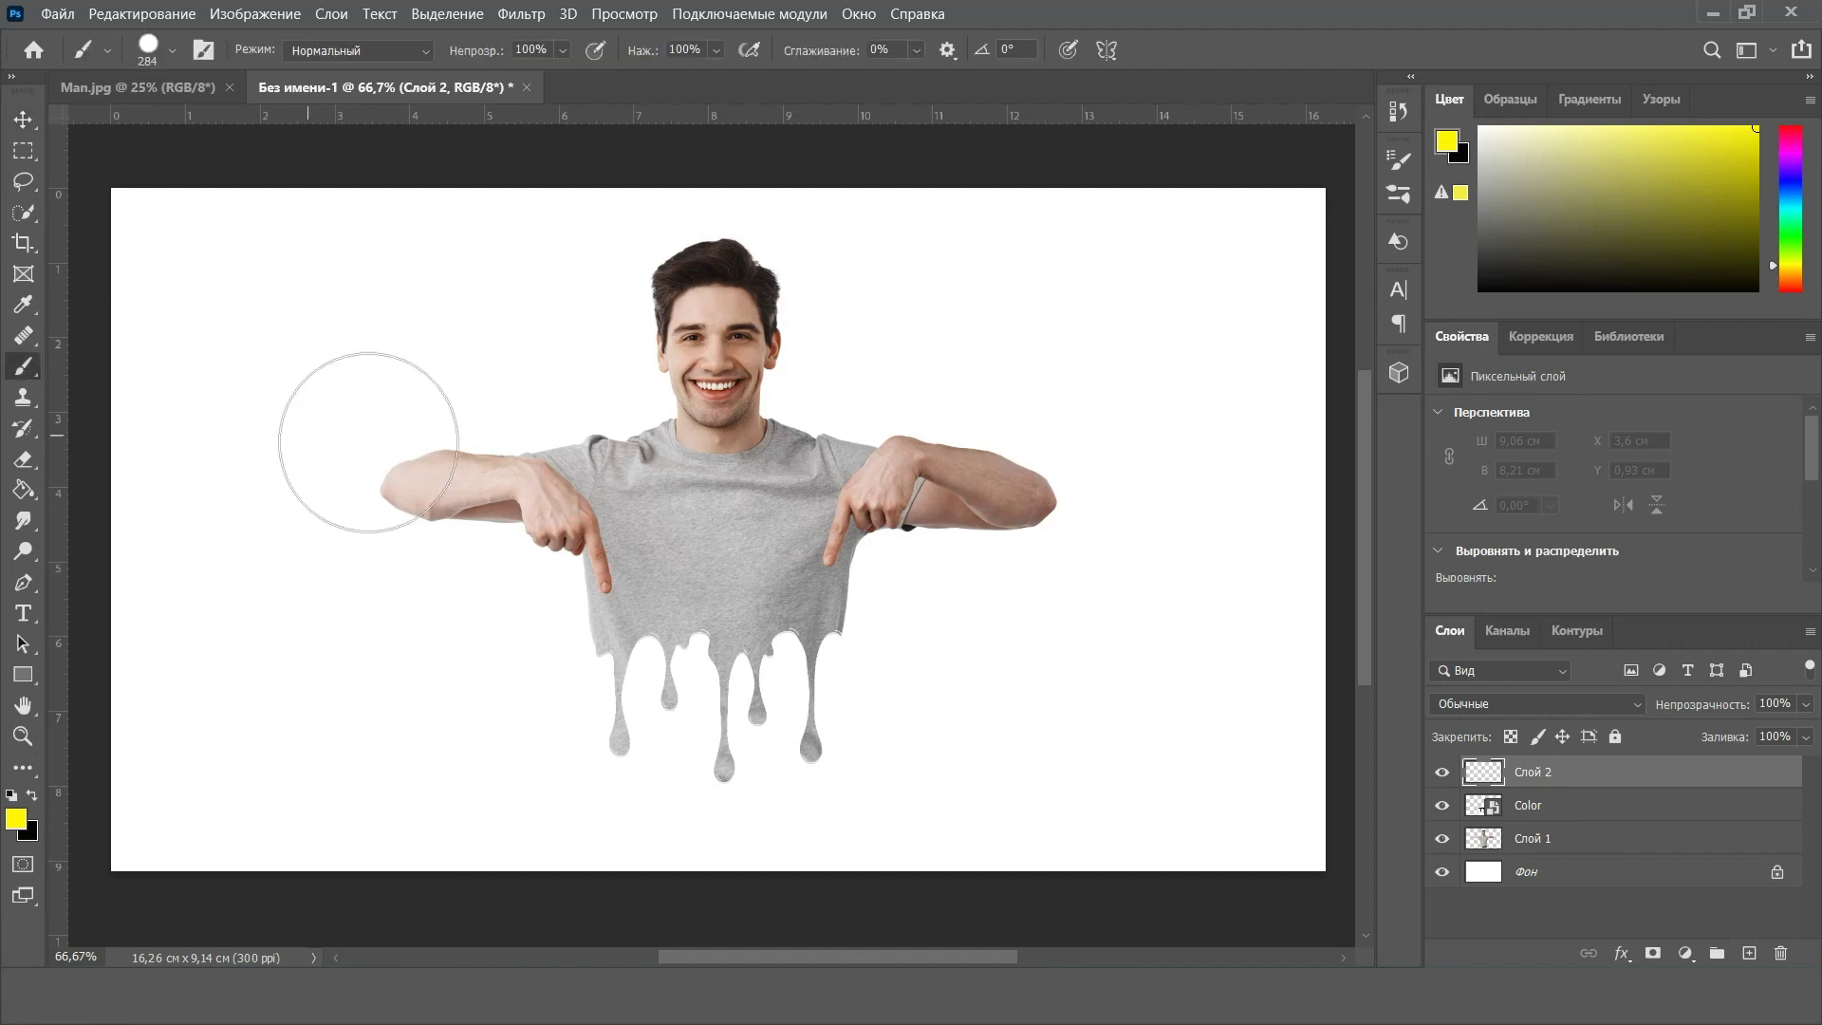
Choose a 284 px Kyle spatter brush from the special effects brushes
right_click(615, 355)
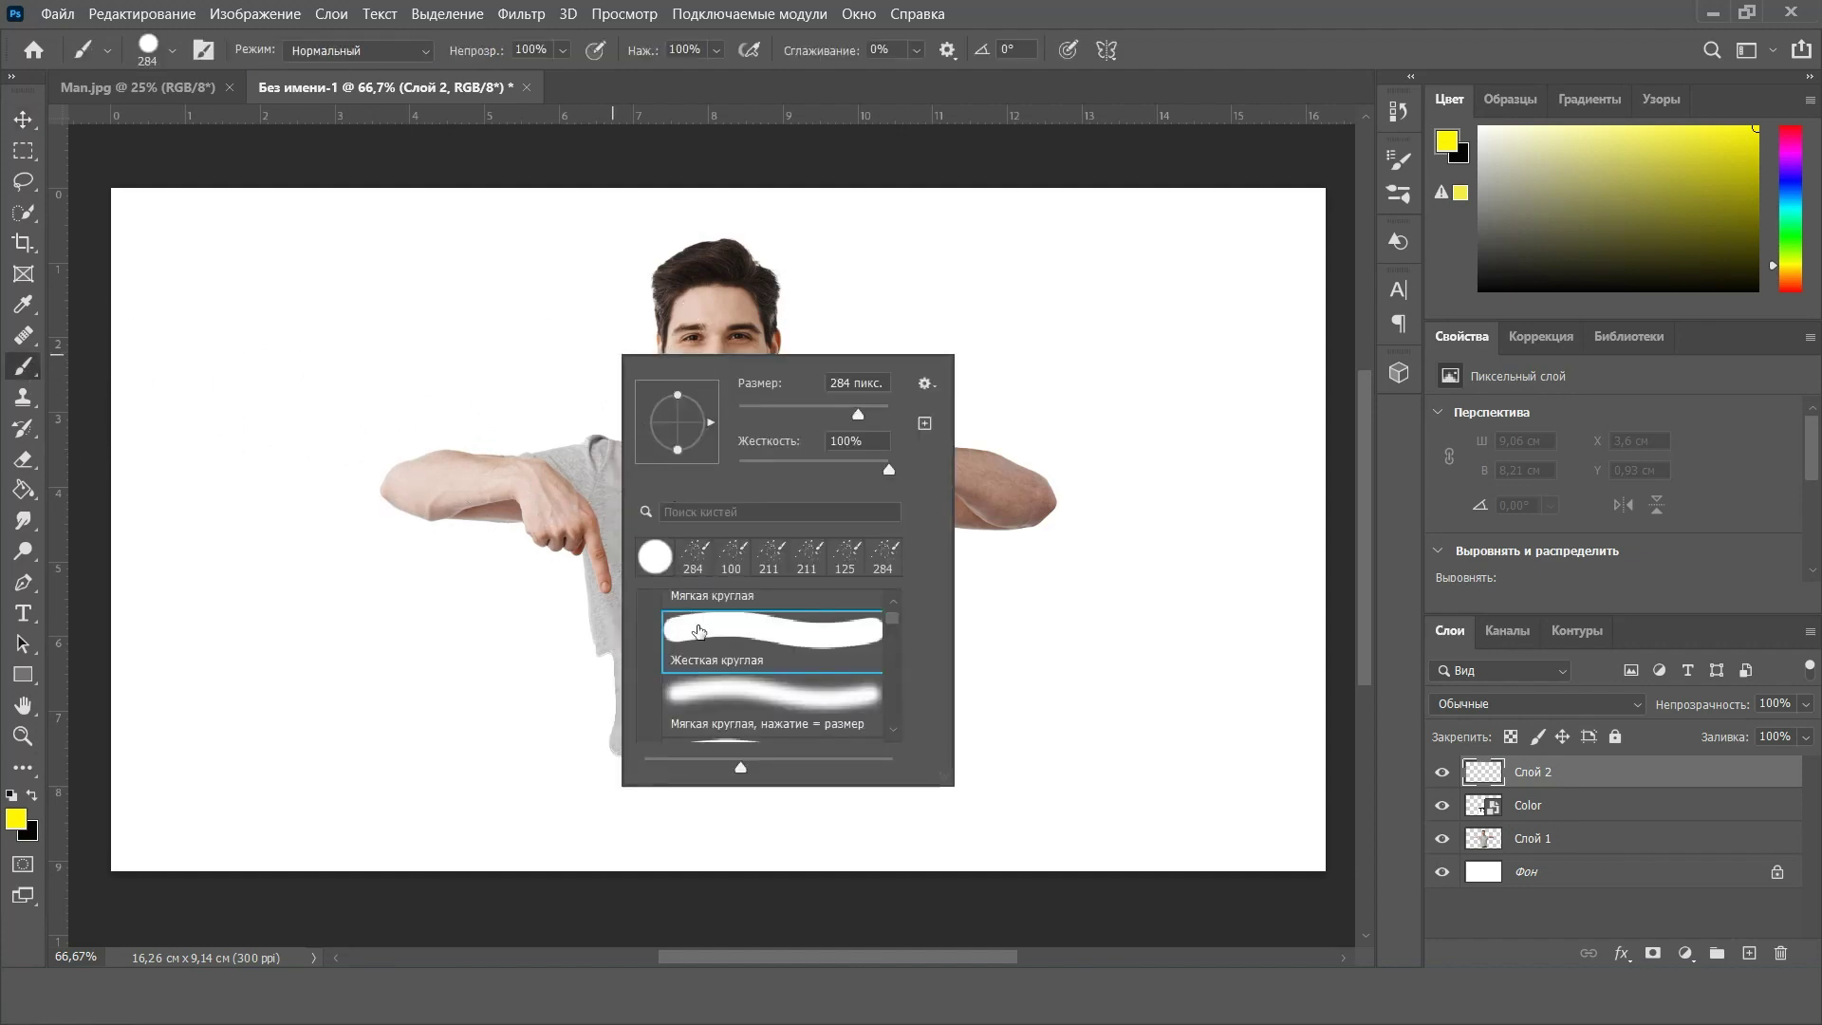
scroll(676, 625, up, 2)
scroll(683, 642, down, 2)
scroll(685, 650, down, 2)
scroll(691, 673, down, 2)
scroll(694, 681, down, 2)
scroll(703, 669, down, 1)
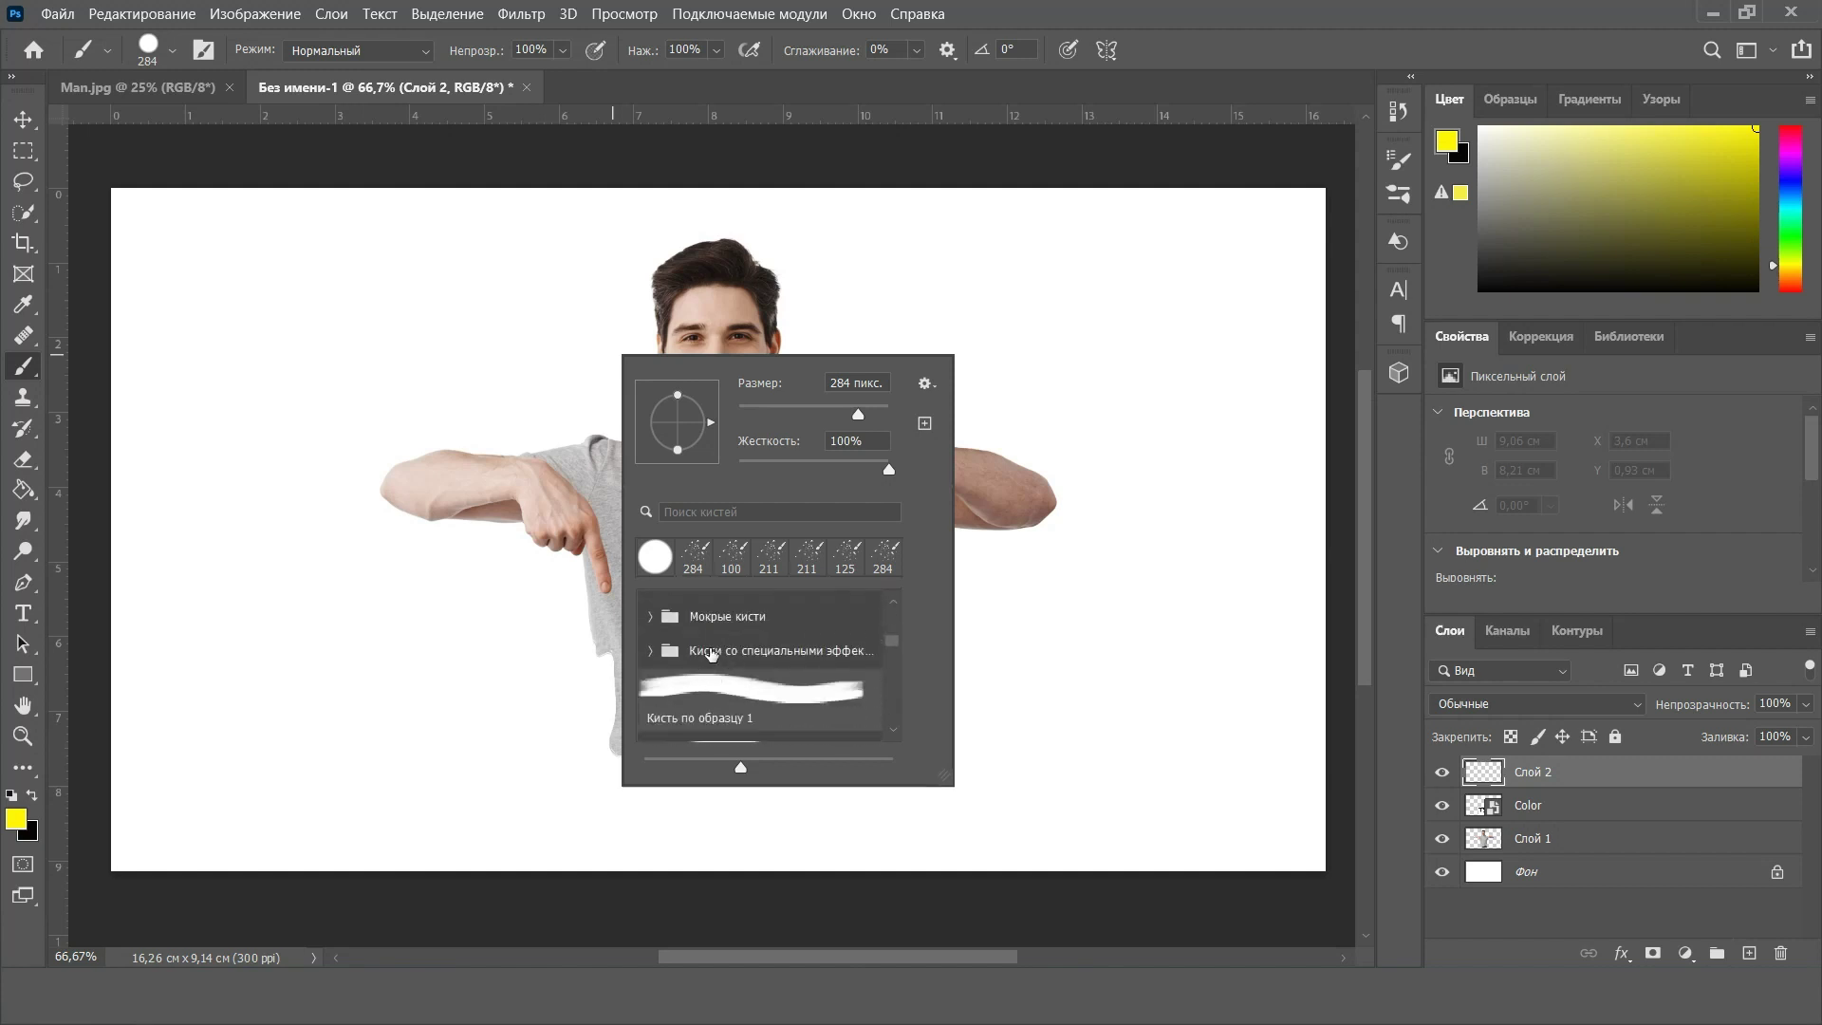
click(651, 649)
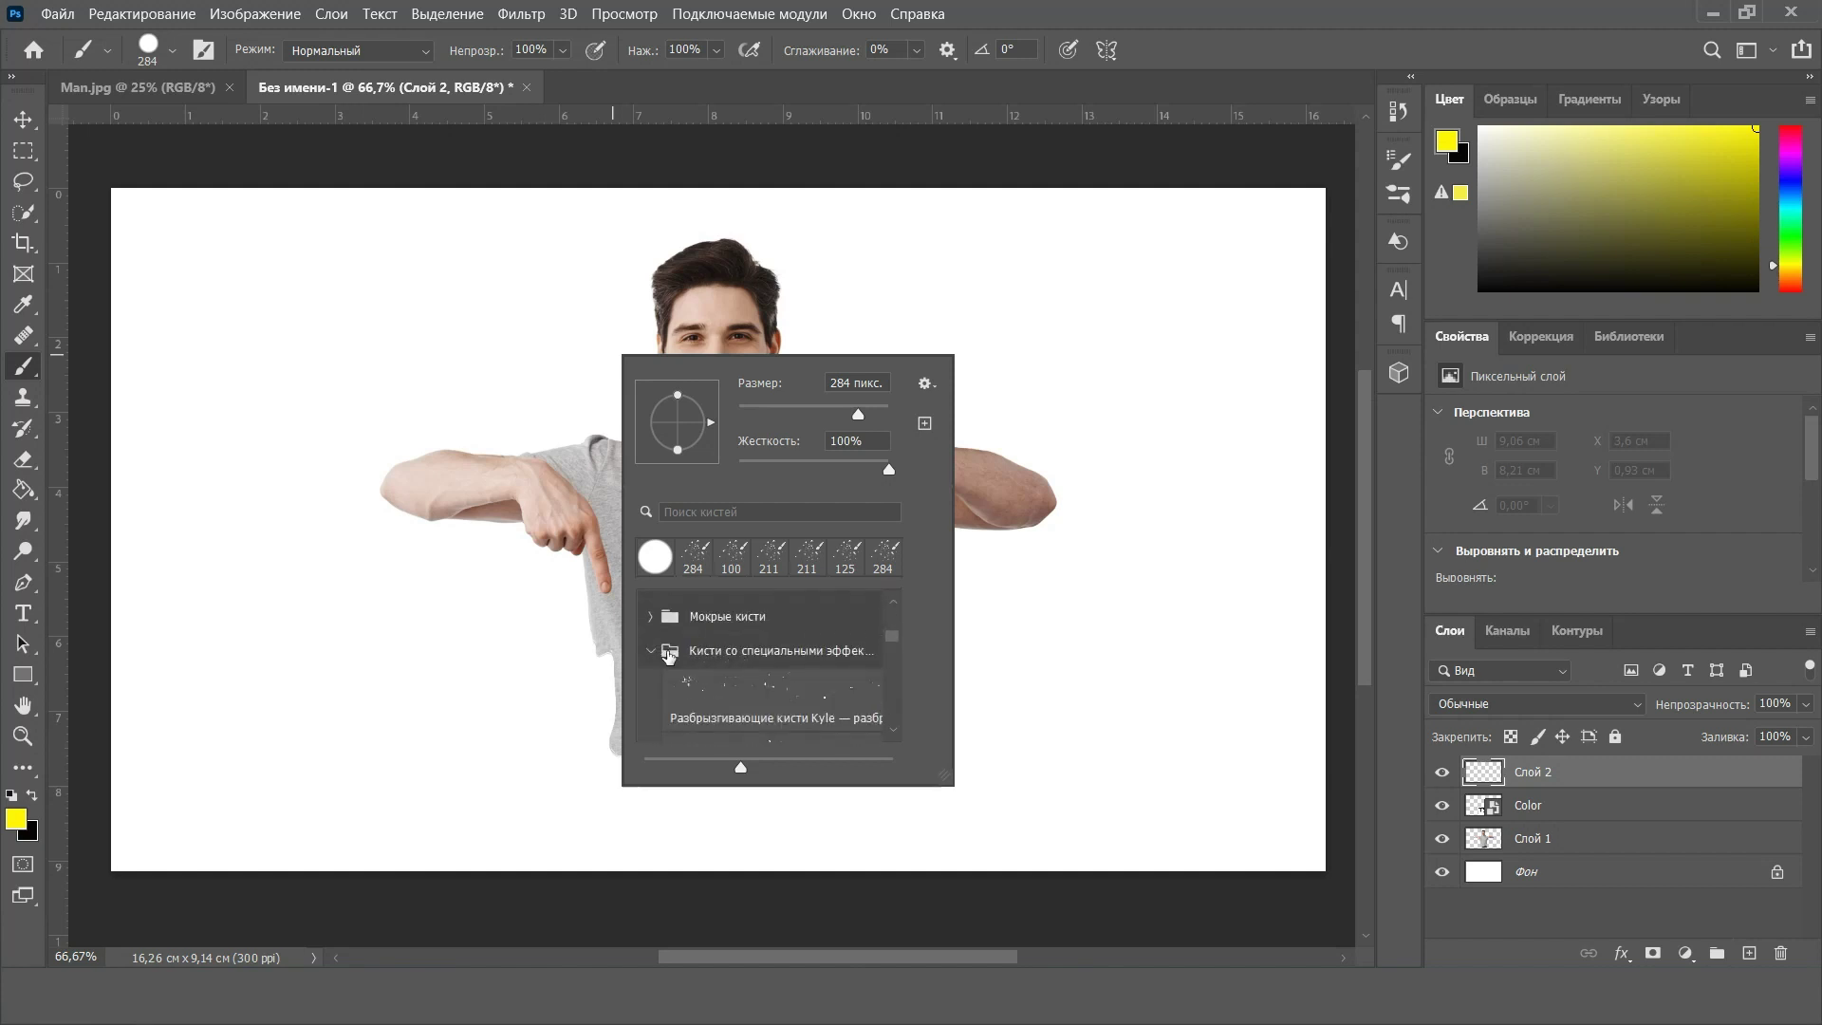
scroll(780, 692, down, 1)
scroll(781, 692, down, 2)
scroll(780, 694, down, 1)
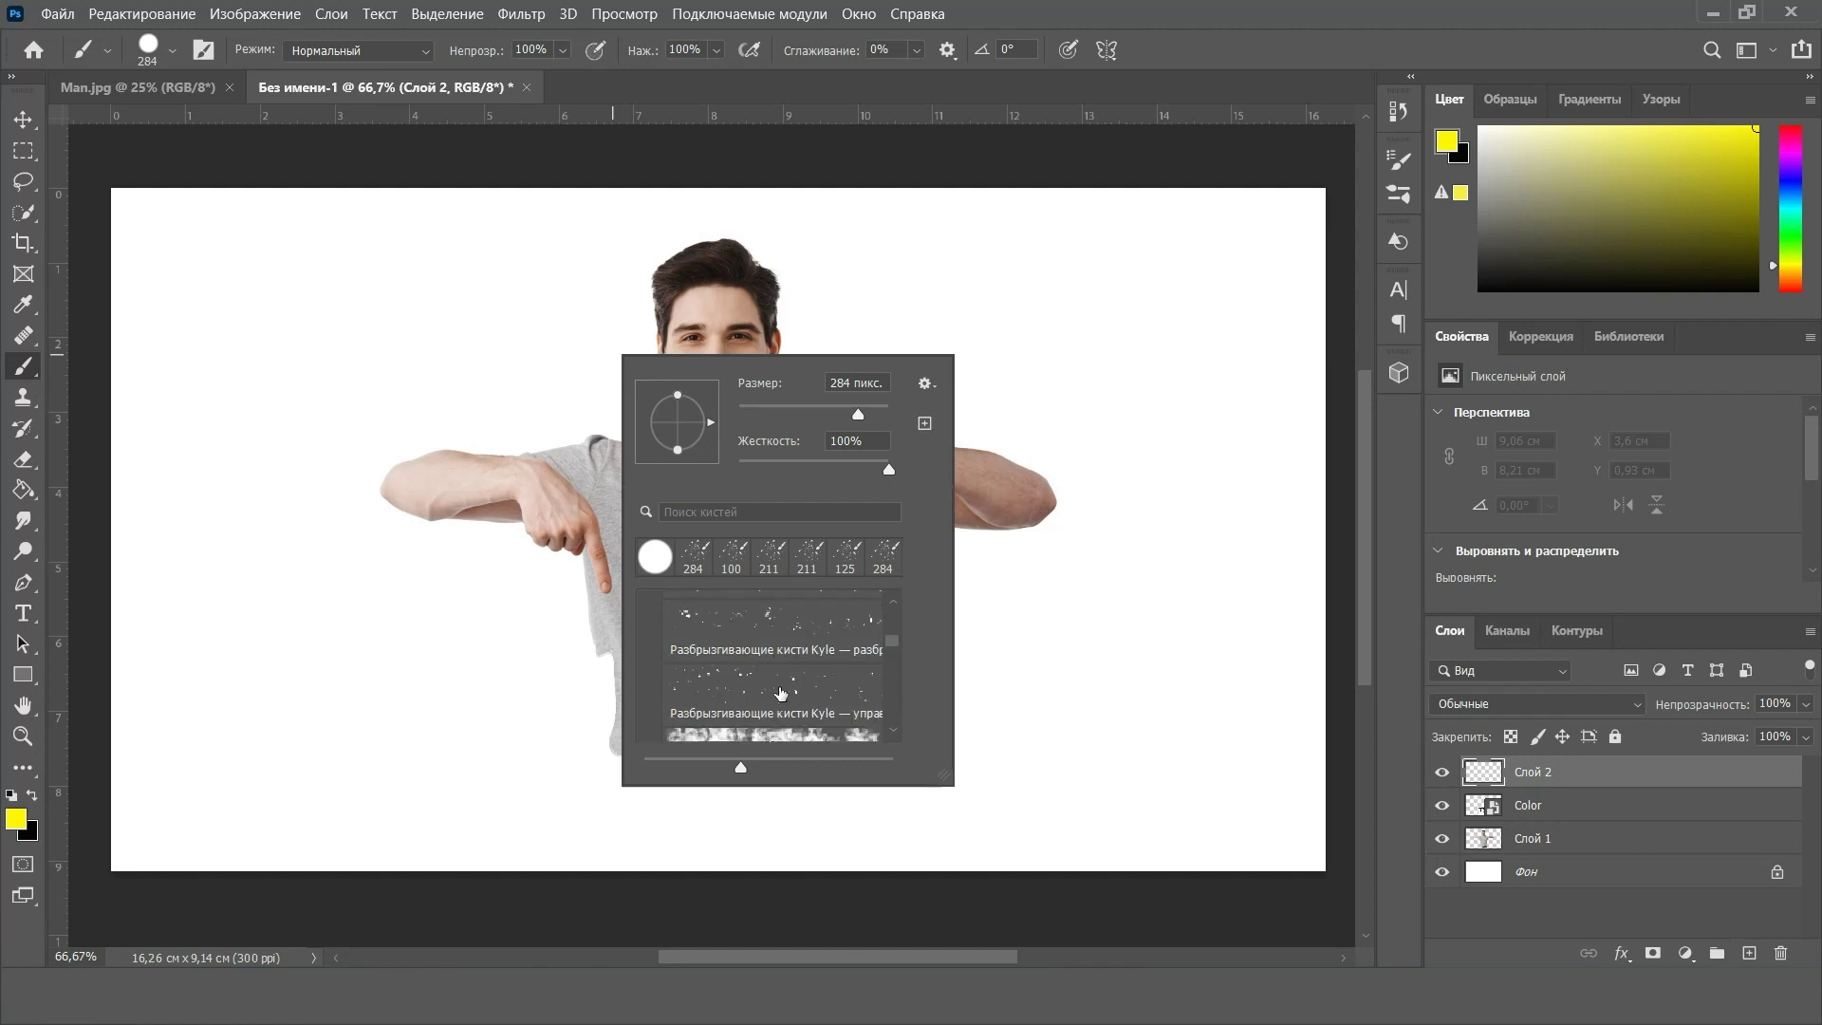
click(770, 632)
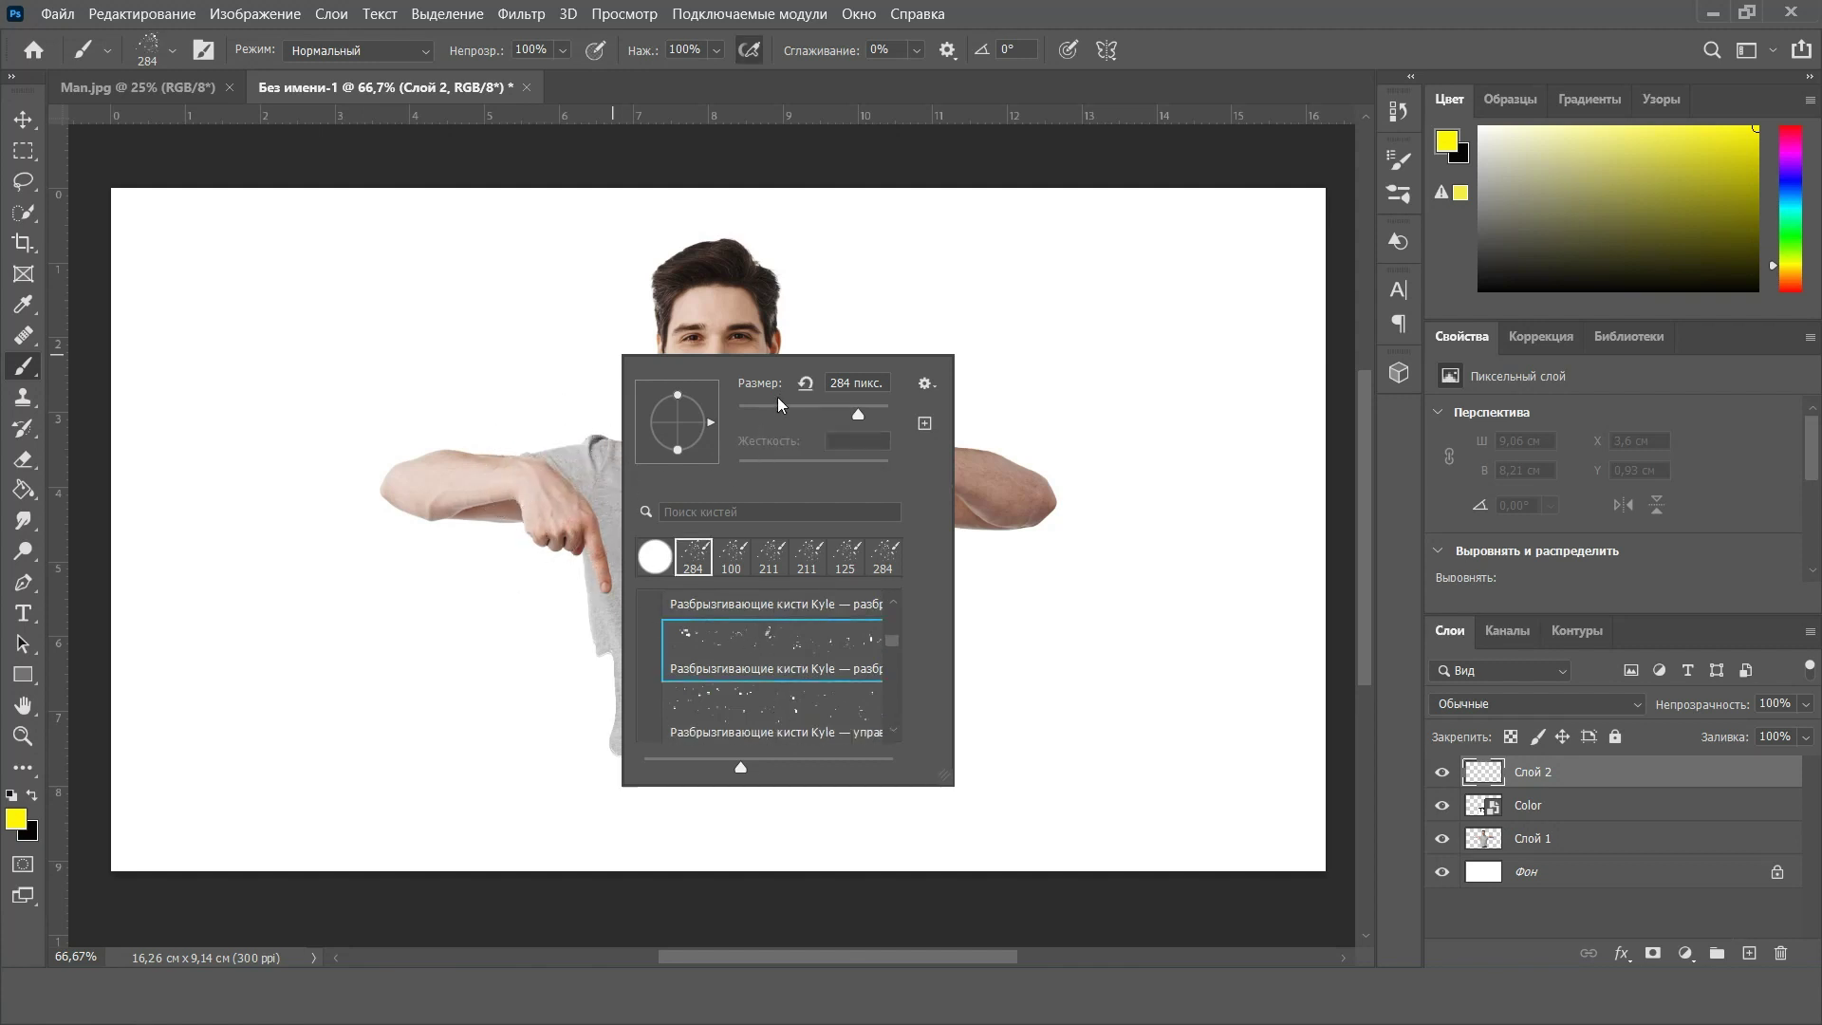
click(583, 417)
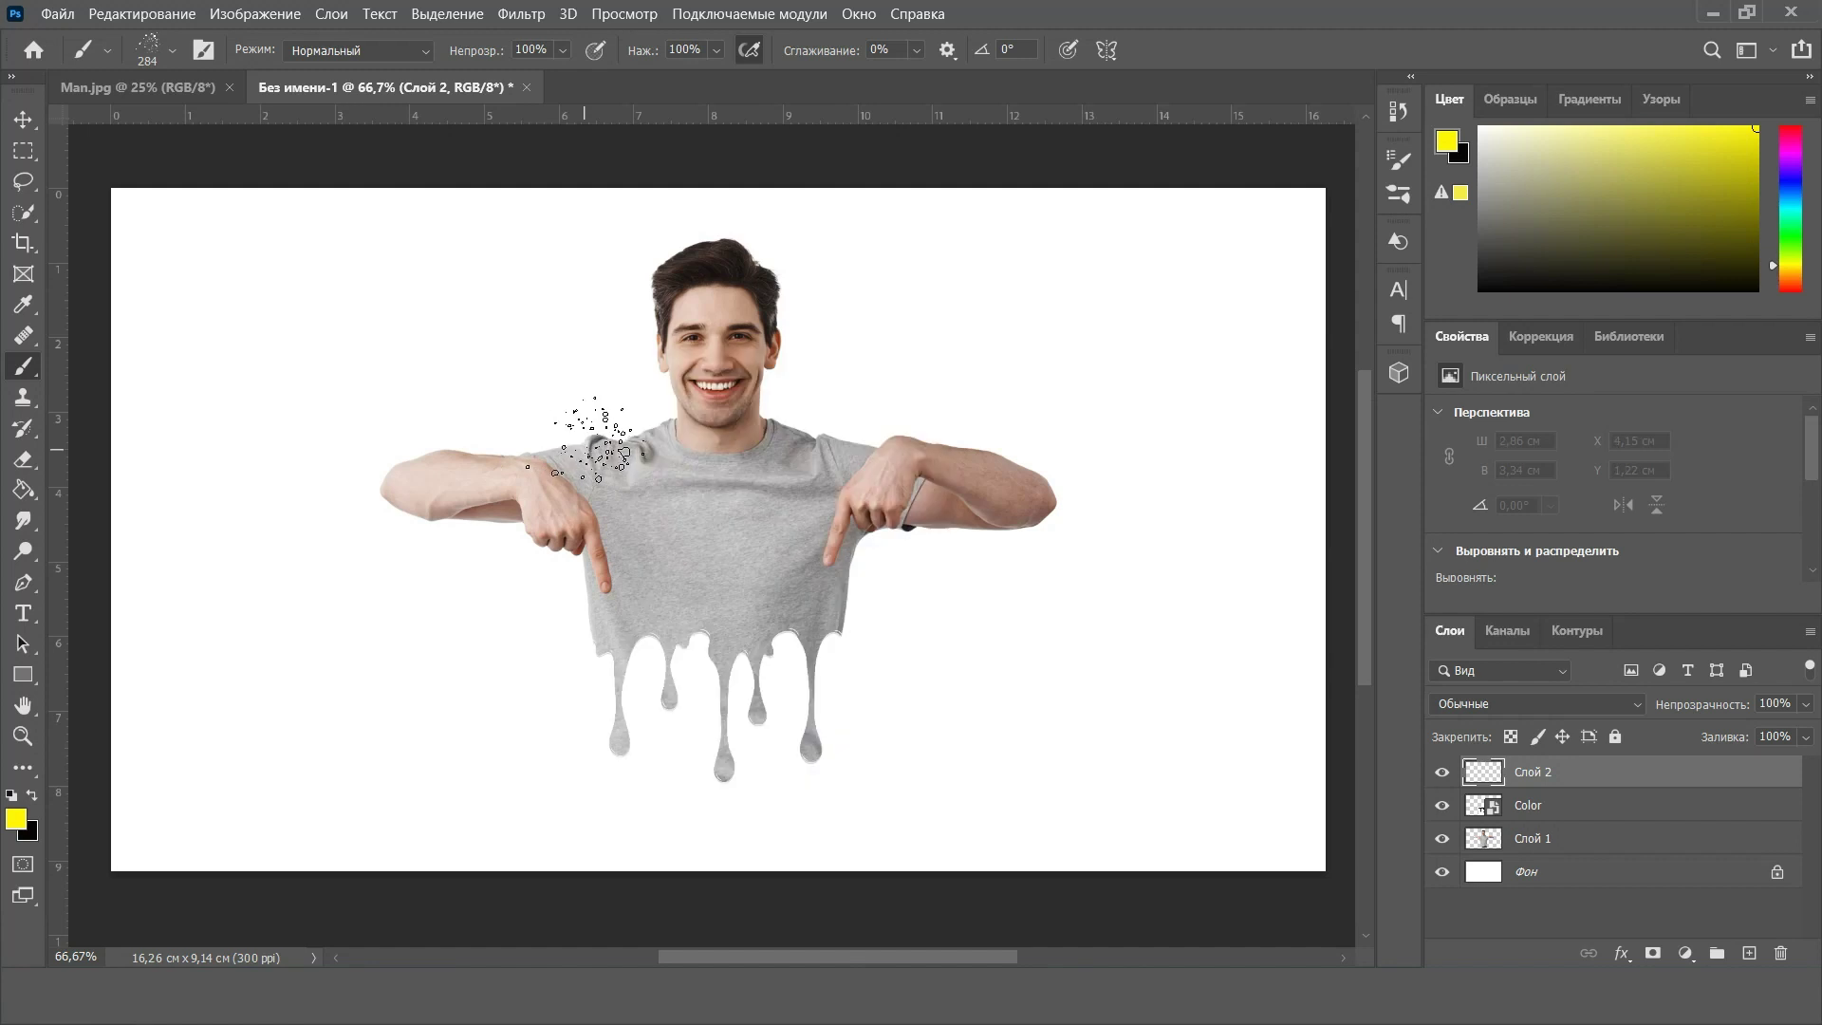
Spatter shirt-sampled grey around both shoulders and move Слой 2 just above Фон
alt+click(624, 465)
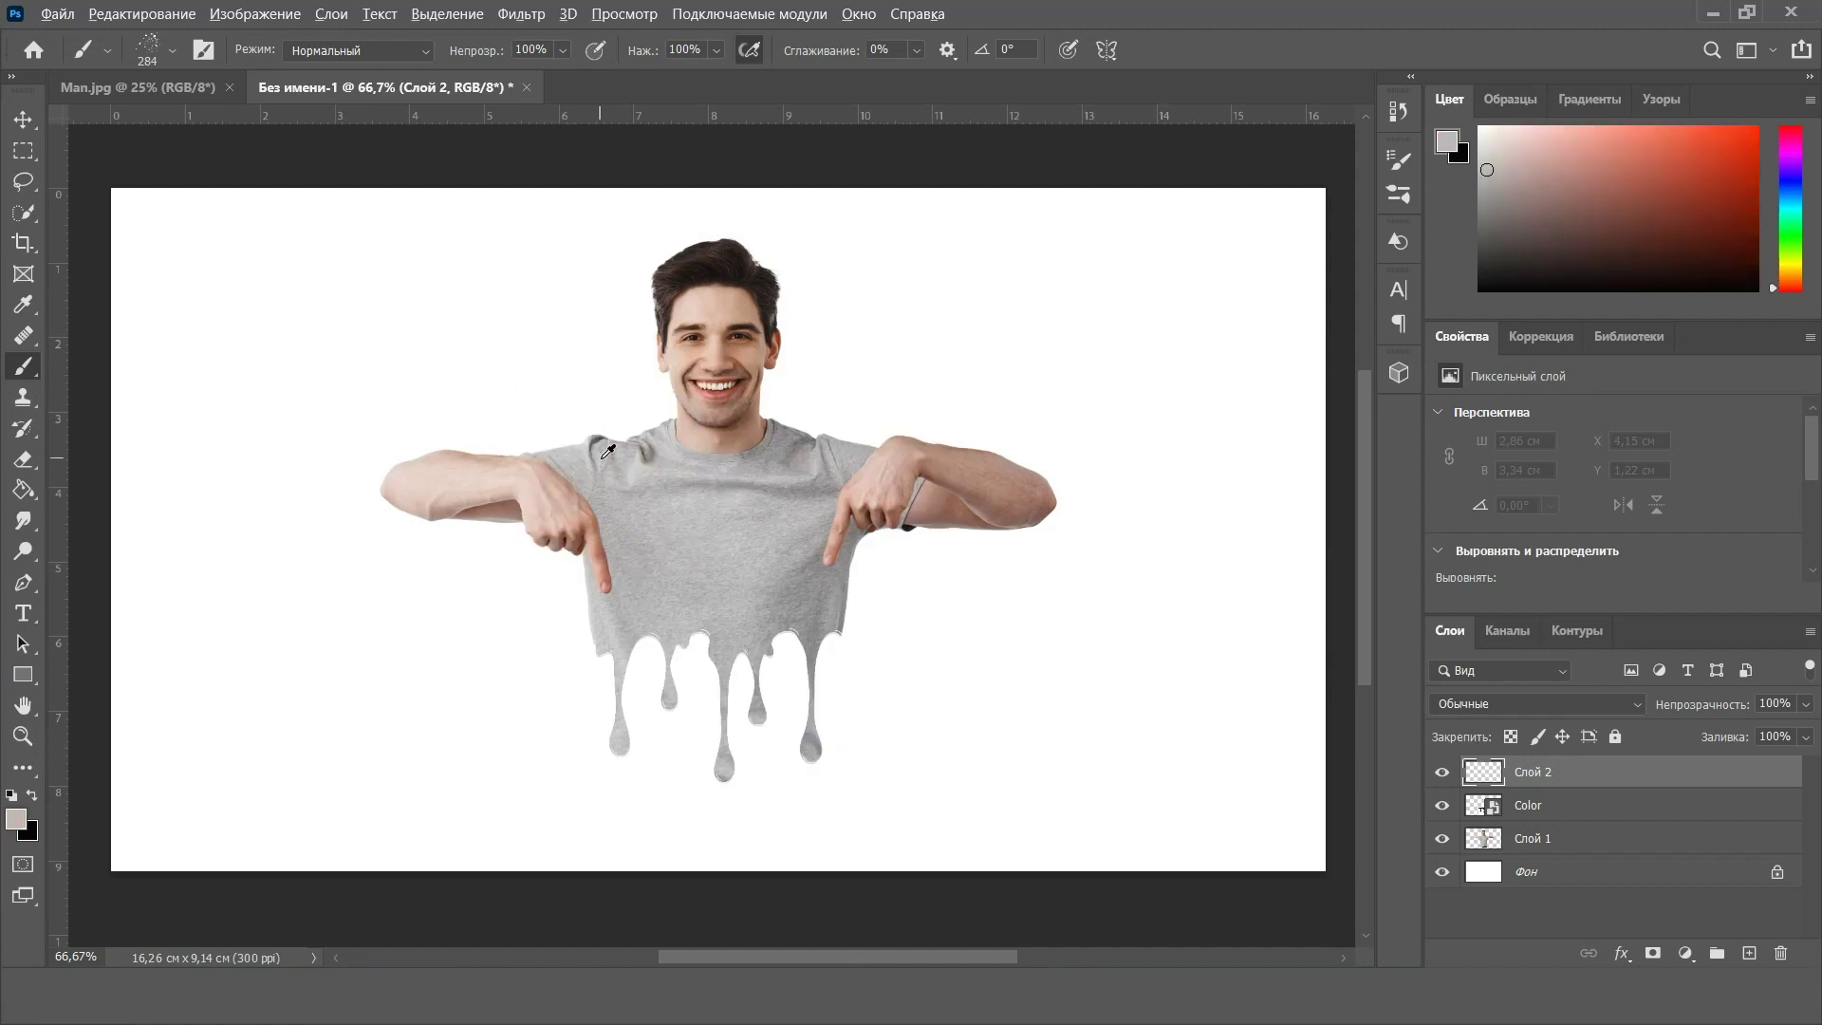
alt+click(624, 454)
mouse_move(624, 454)
mouse_down()
mouse_move(631, 489)
mouse_move(607, 418)
mouse_up()
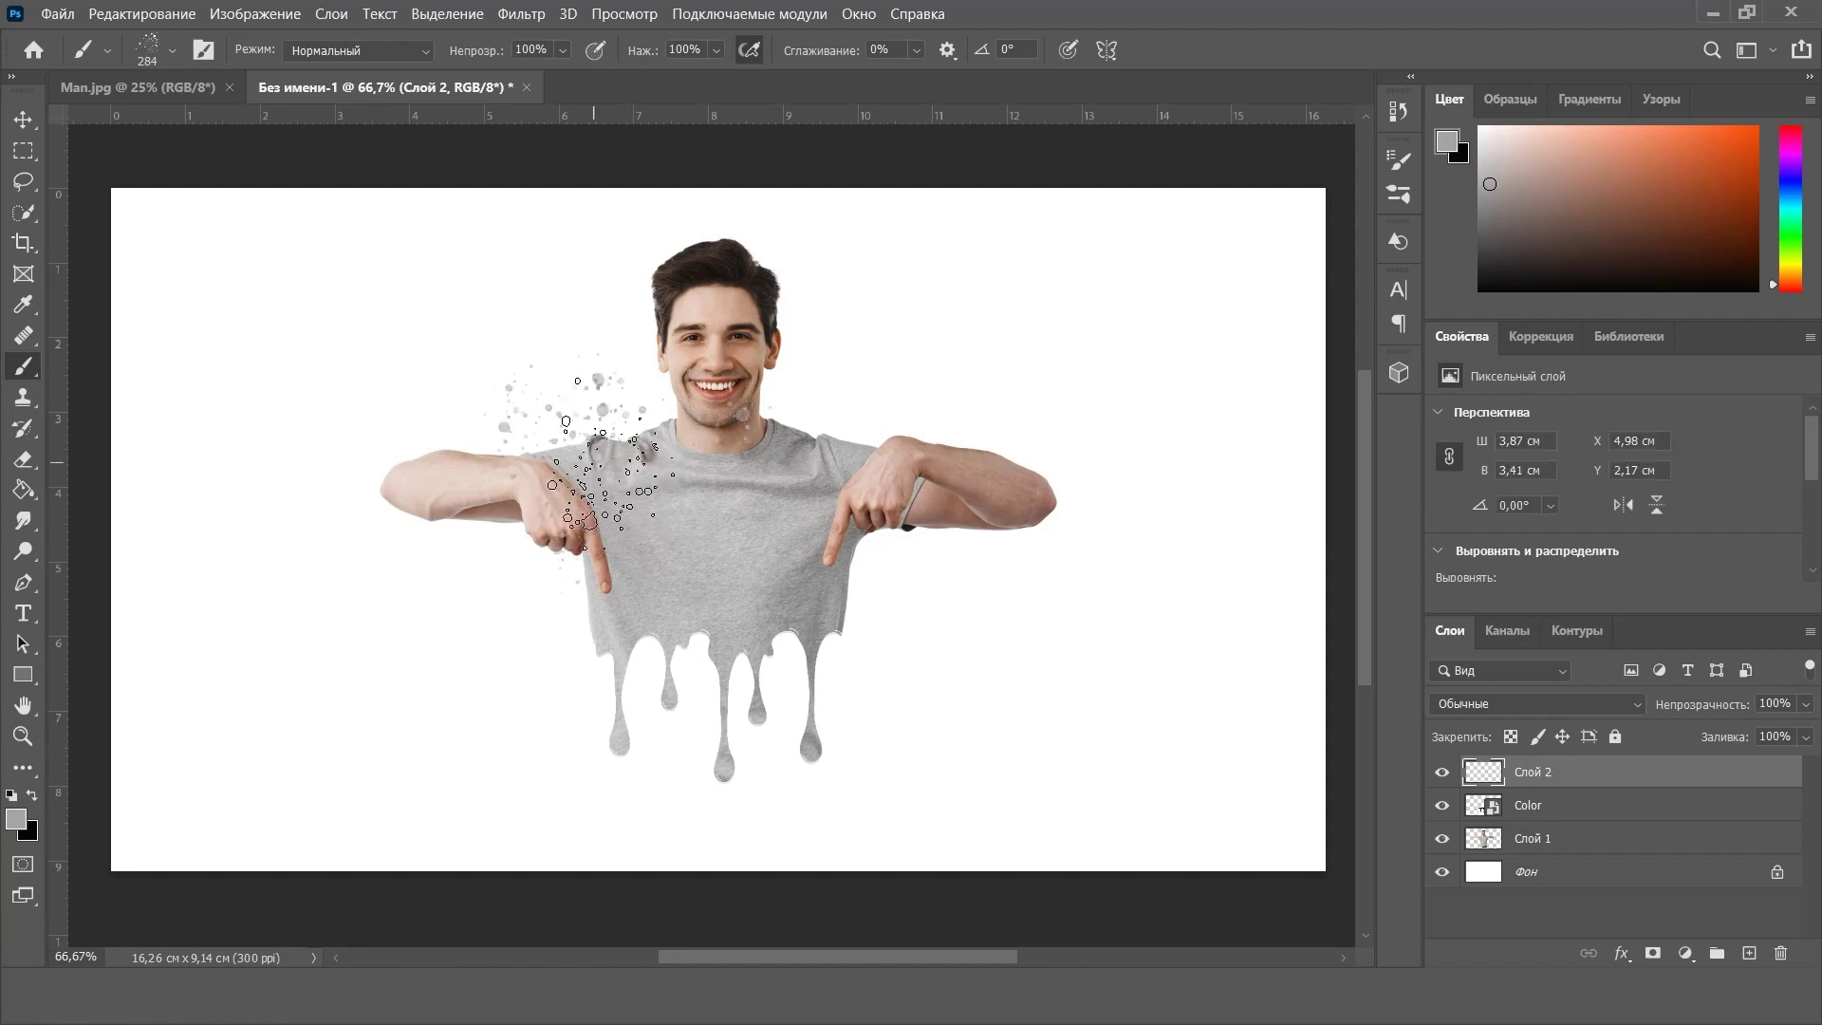
drag(844, 418, 892, 512)
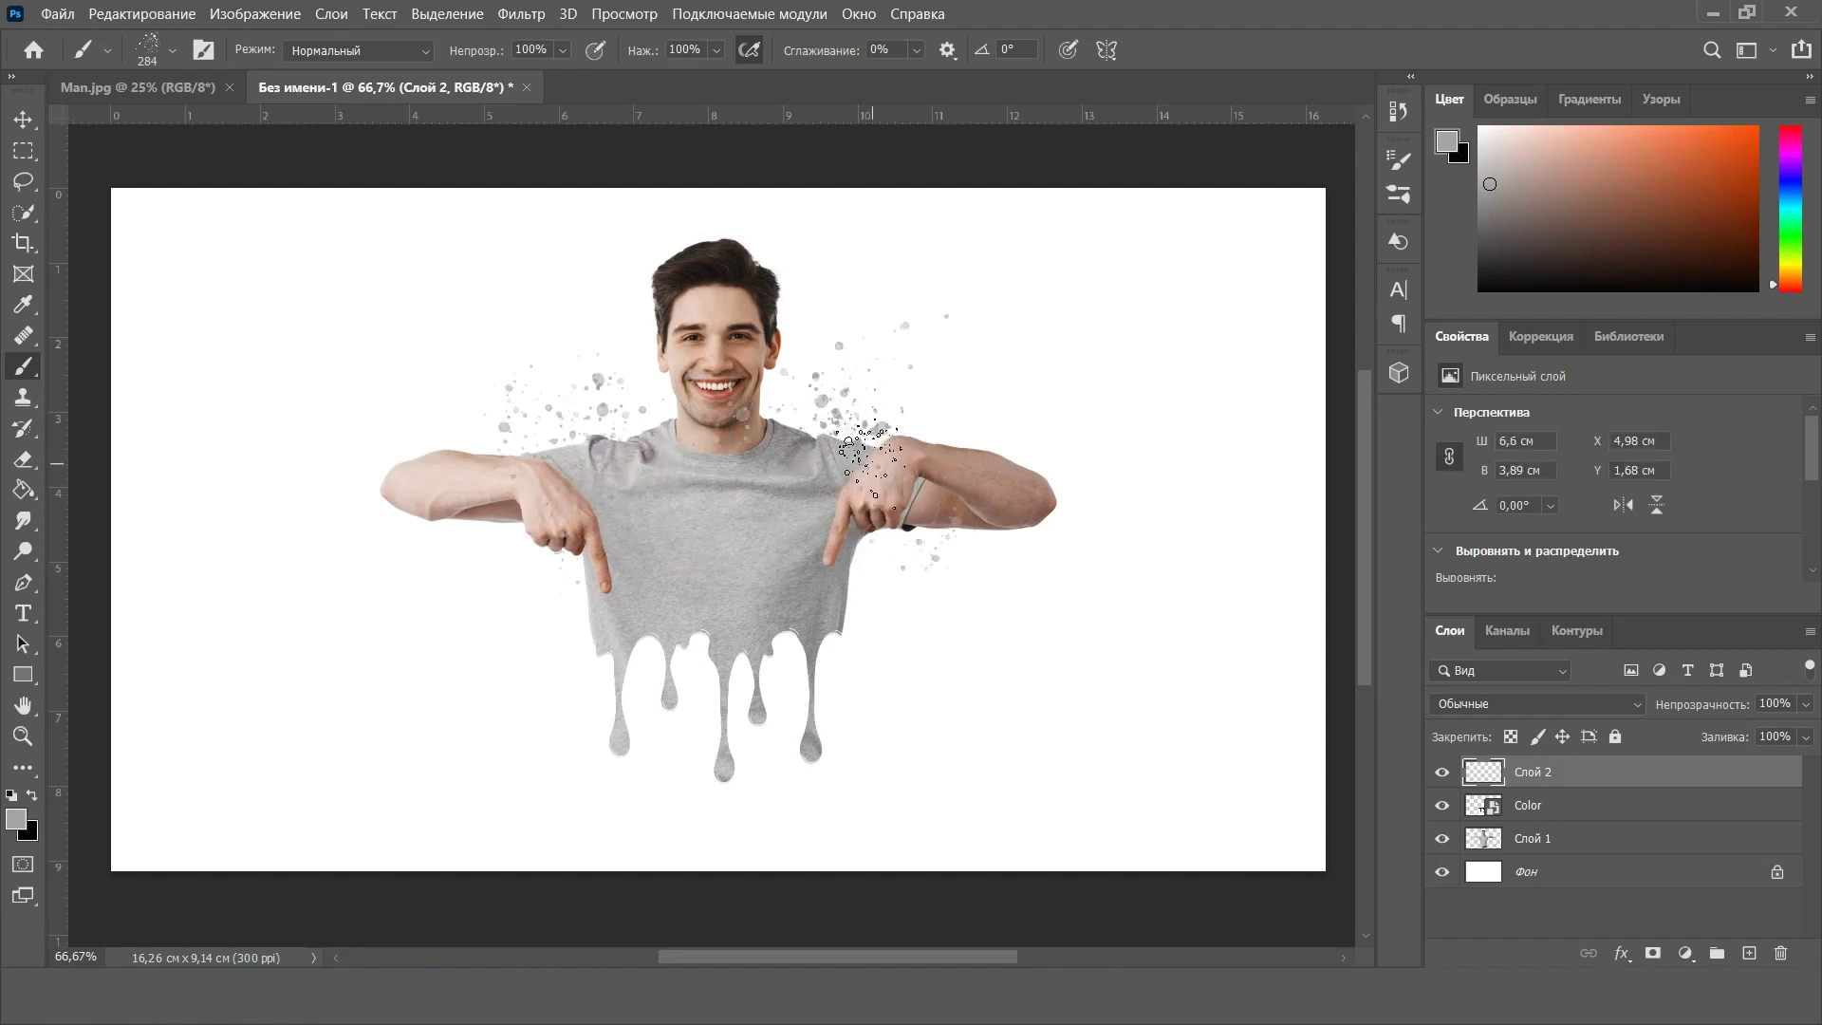
drag(1544, 775, 1541, 842)
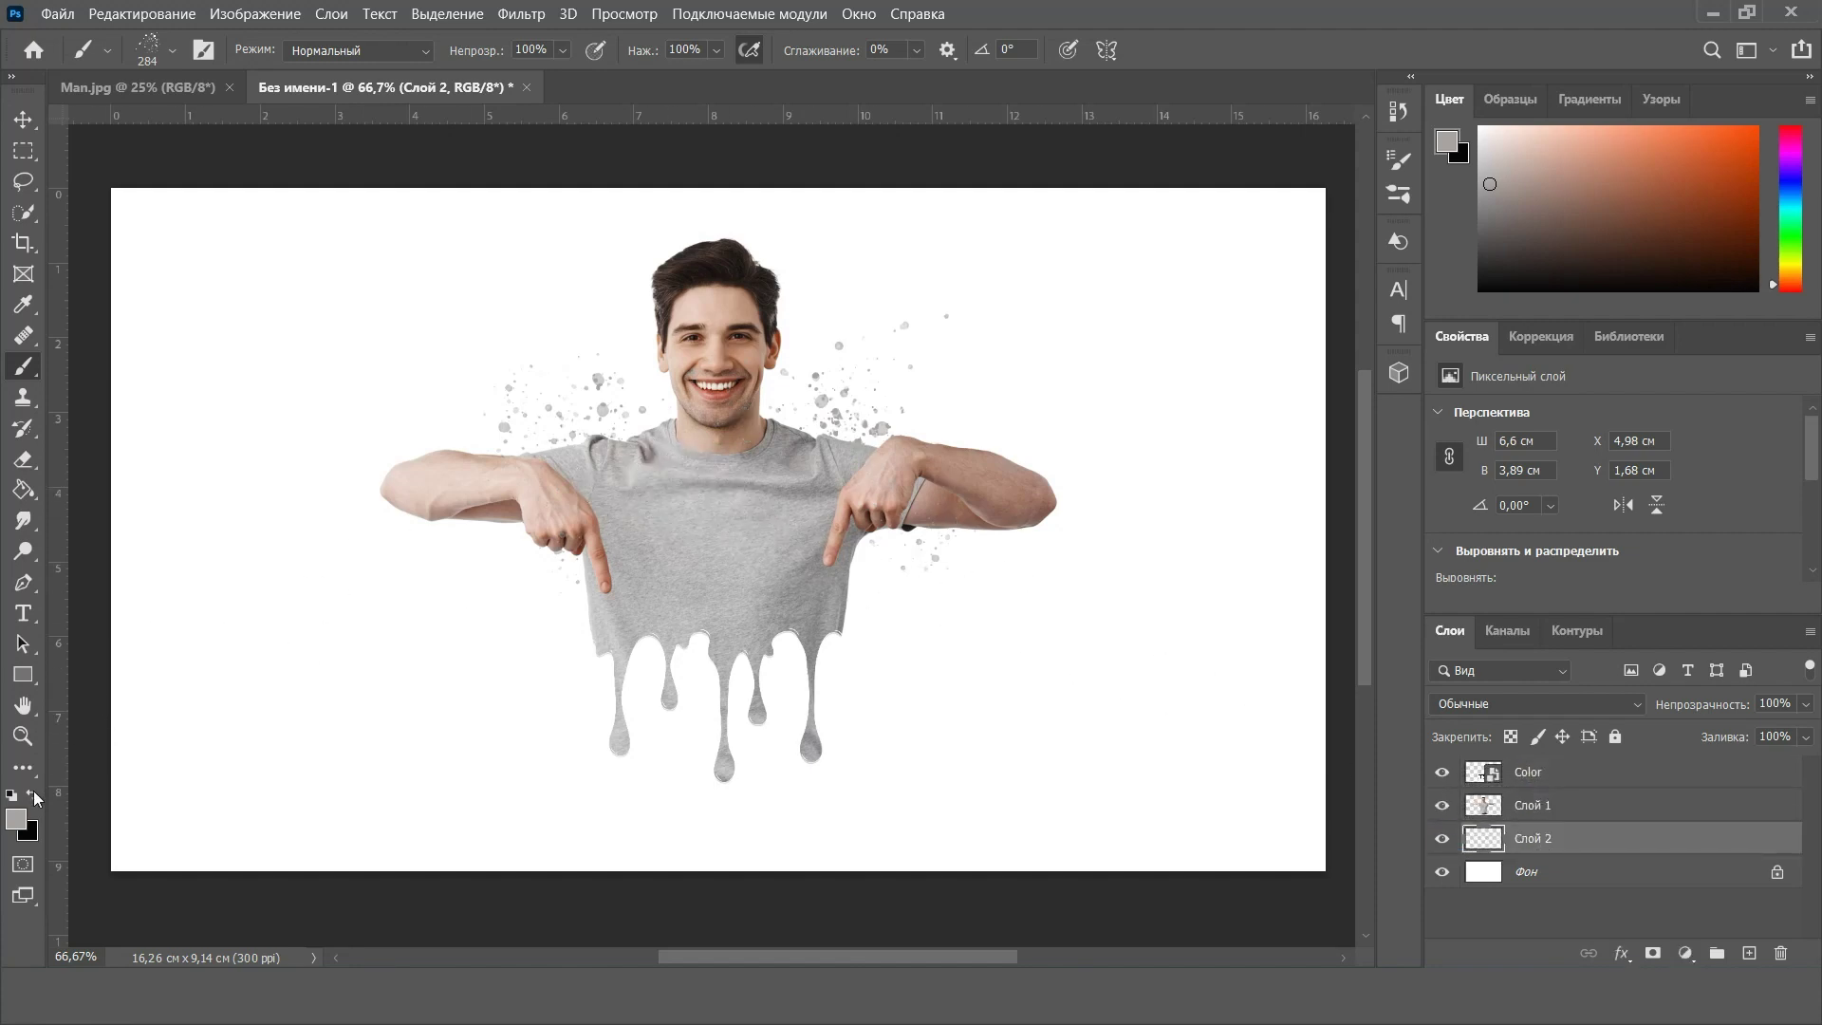
click(17, 818)
Set the foreground to blue and stamp -60° blue spatters beside both shoulders
drag(1485, 750, 1499, 668)
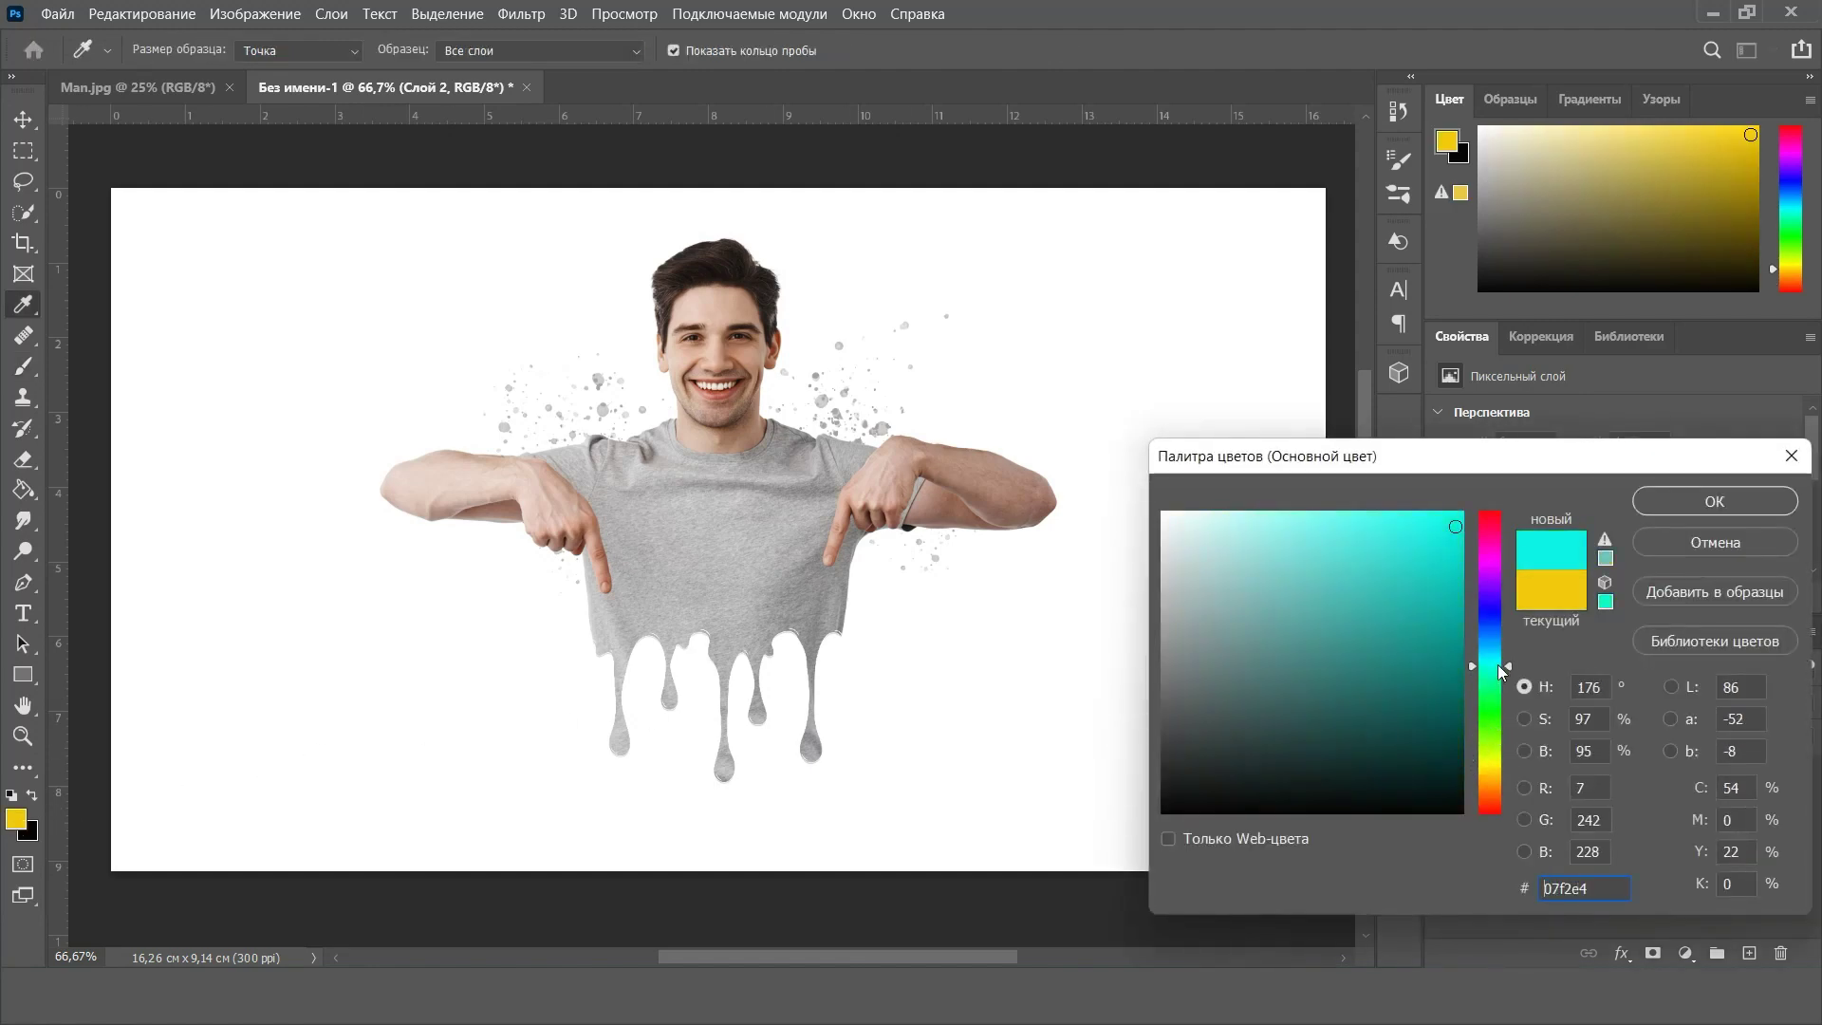
mouse_move(1498, 665)
mouse_down()
mouse_move(1494, 636)
mouse_move(1498, 652)
mouse_up()
click(1713, 510)
key(b)
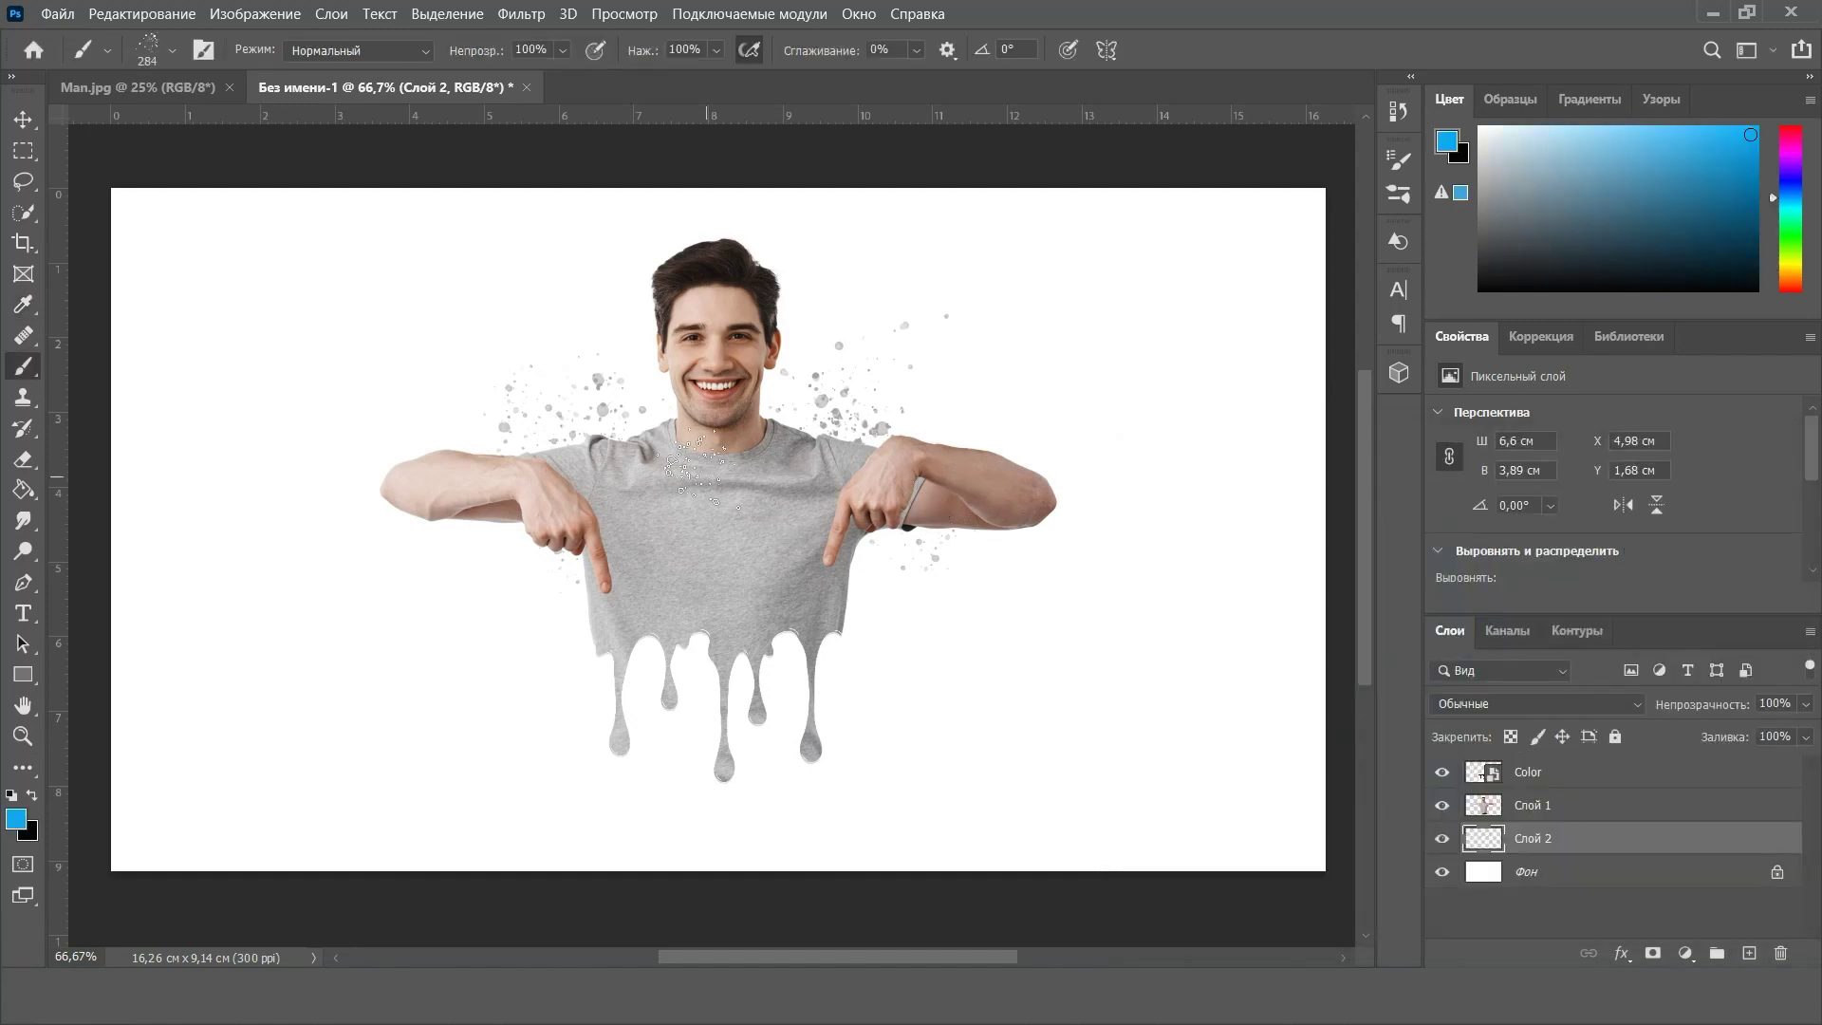
right_click(721, 513)
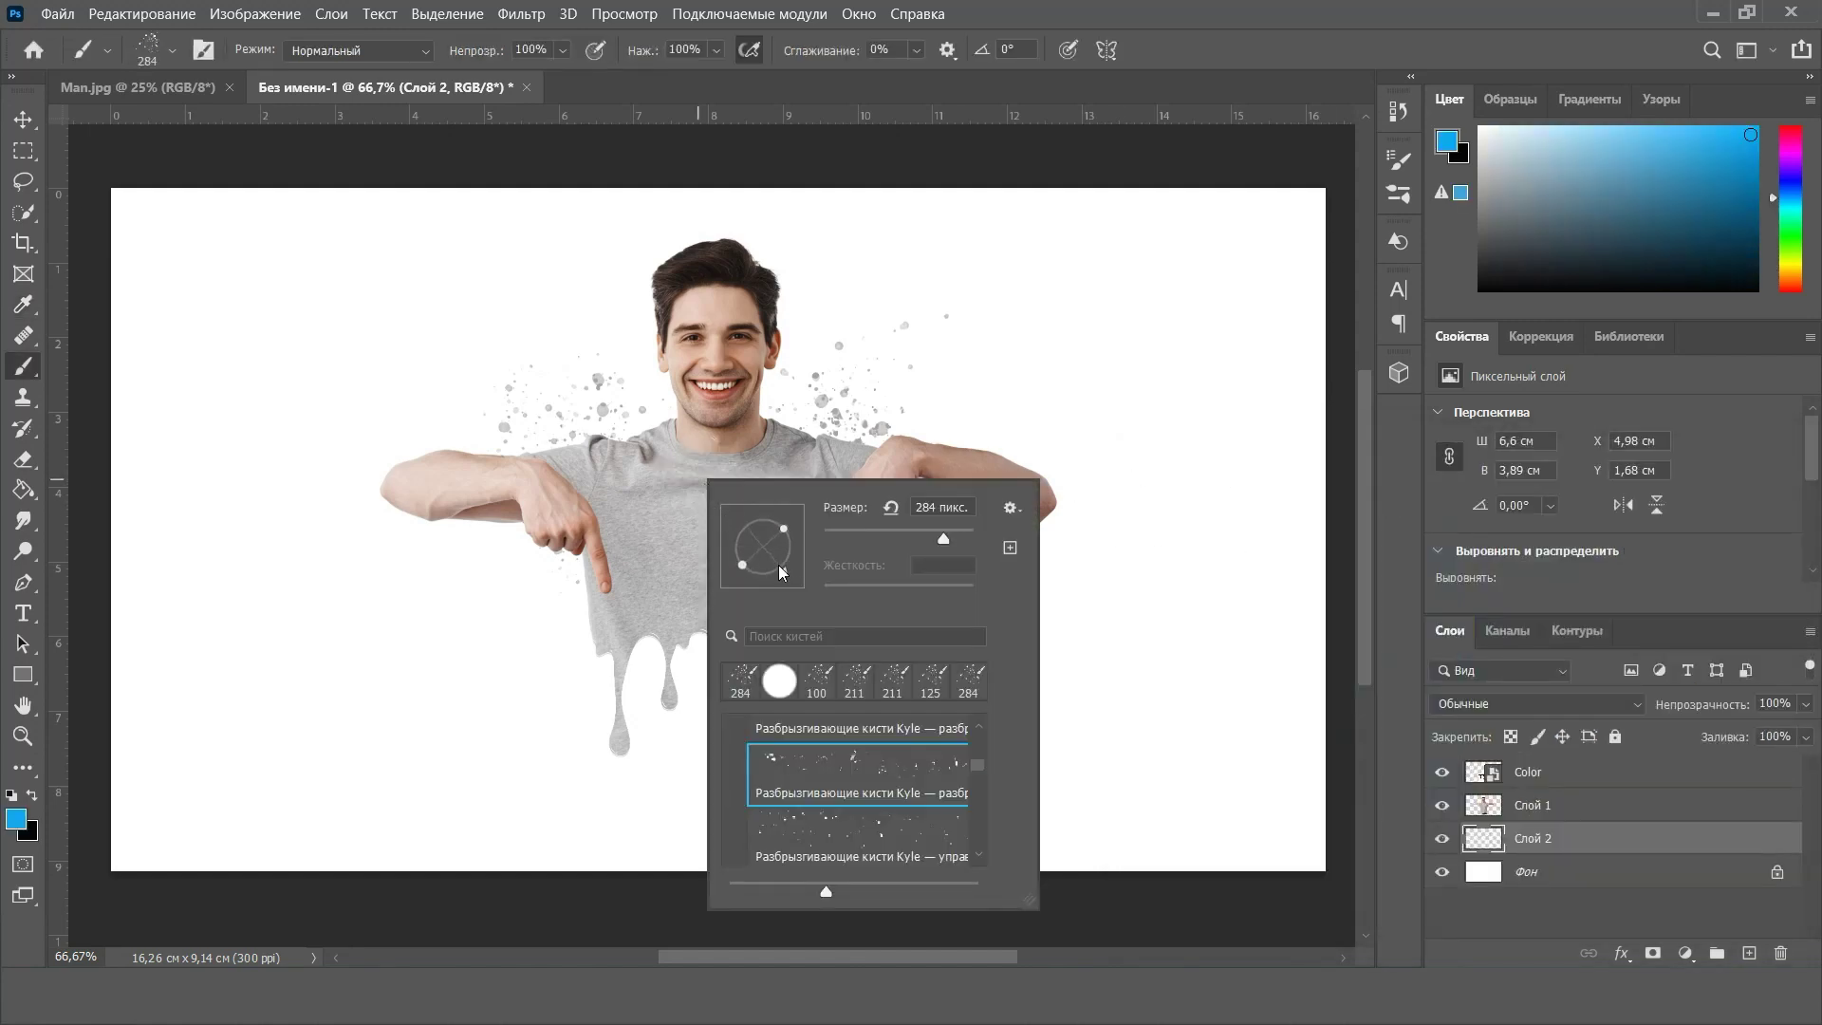
drag(778, 575, 750, 560)
click(633, 408)
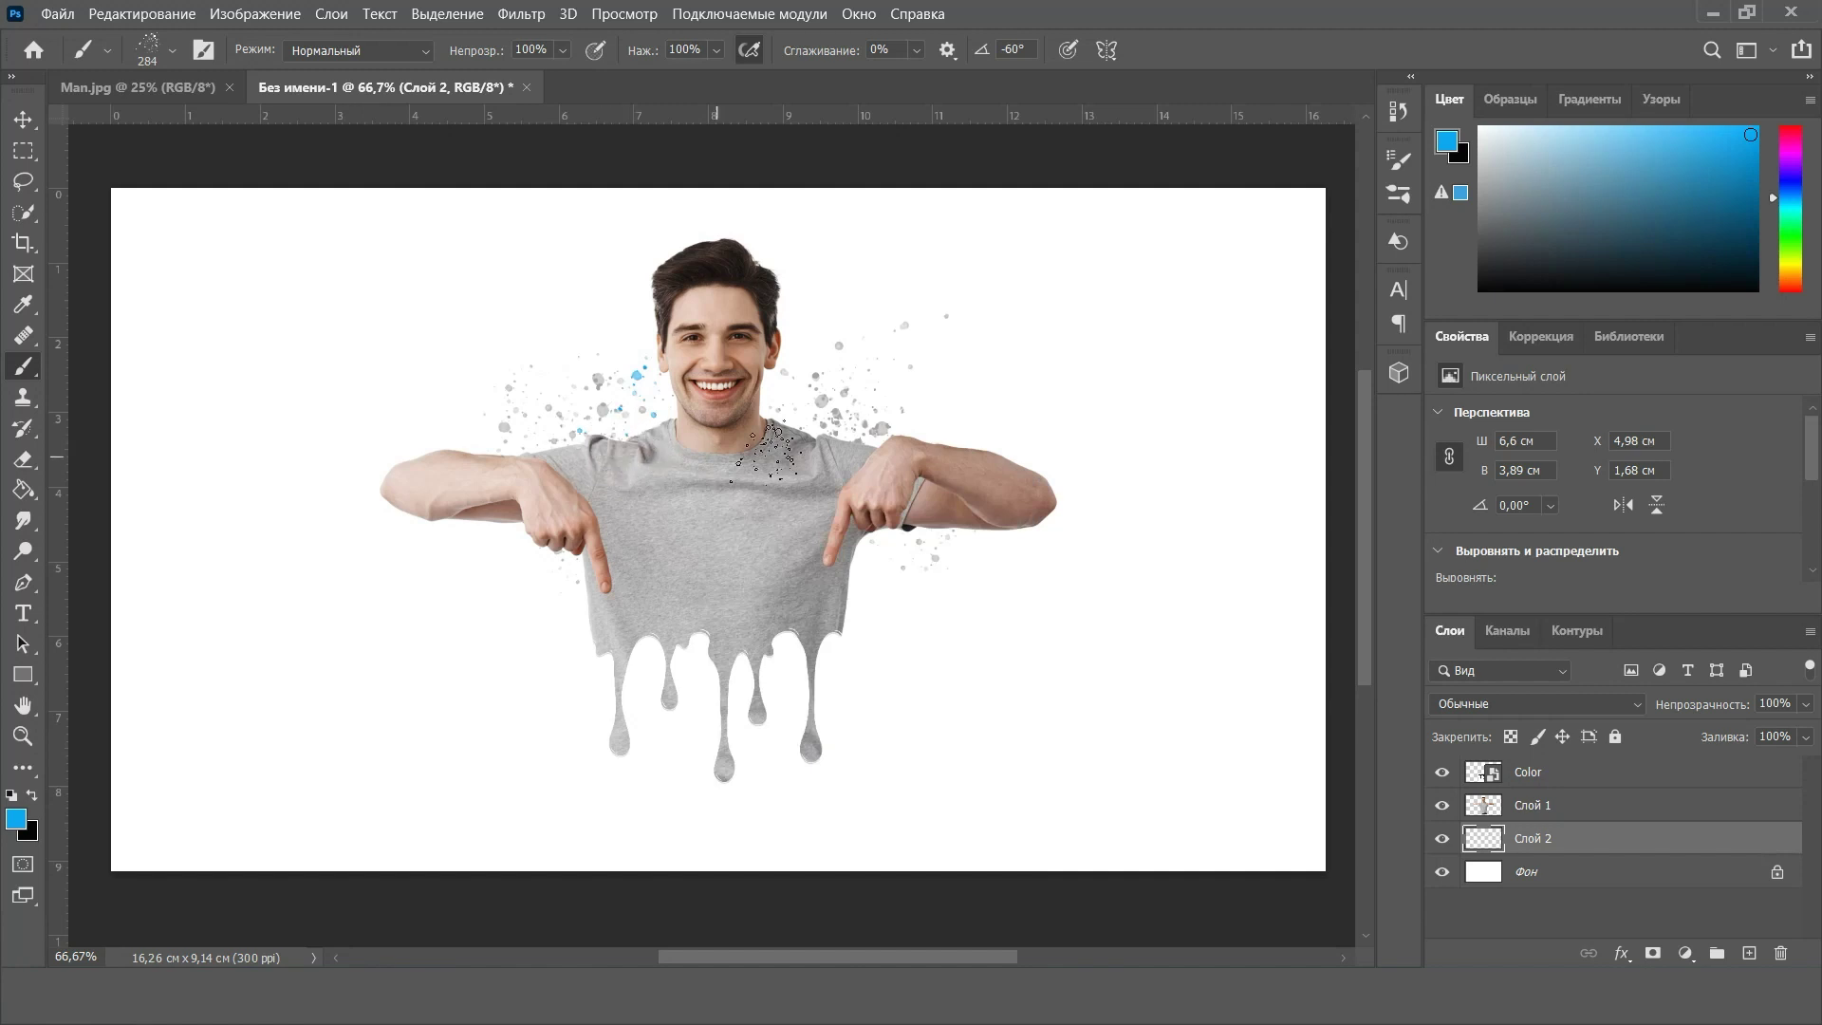
click(863, 417)
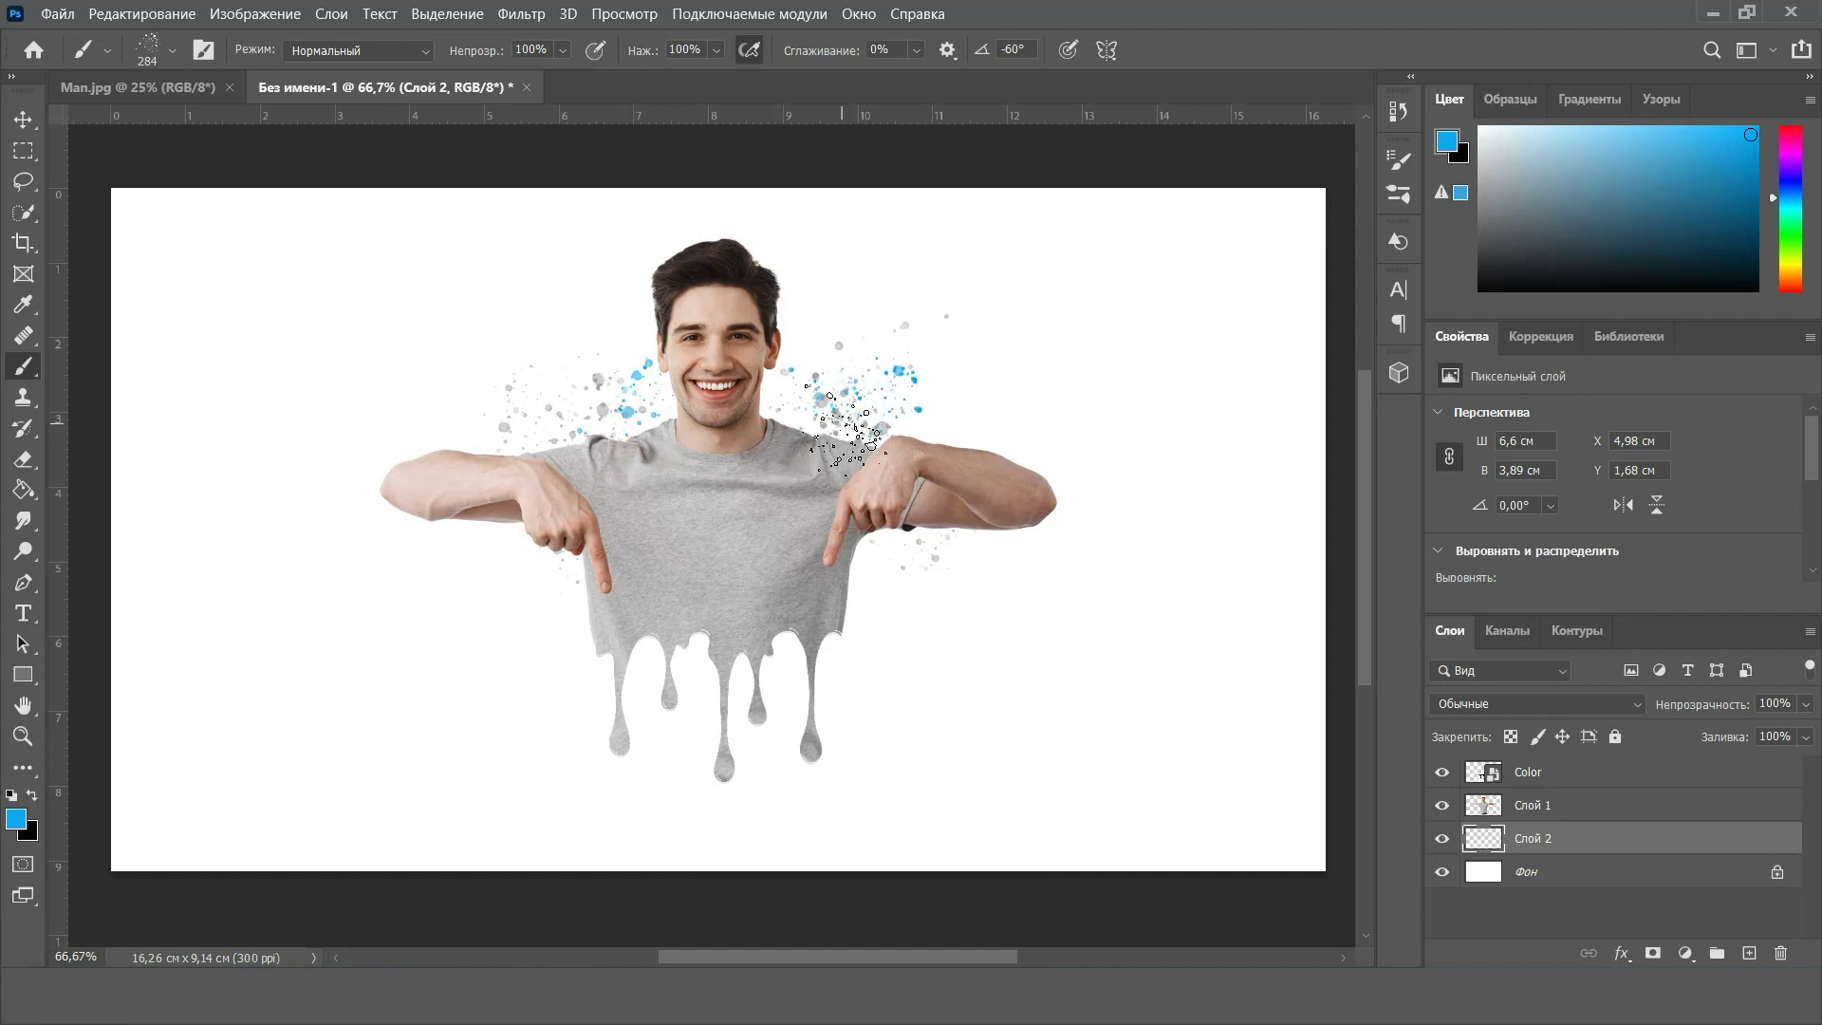
click(540, 455)
Stamp light-blue spatter beside the head, then resample shirt grey with a 120 px brush
alt+click(653, 429)
click(621, 347)
alt+click(625, 490)
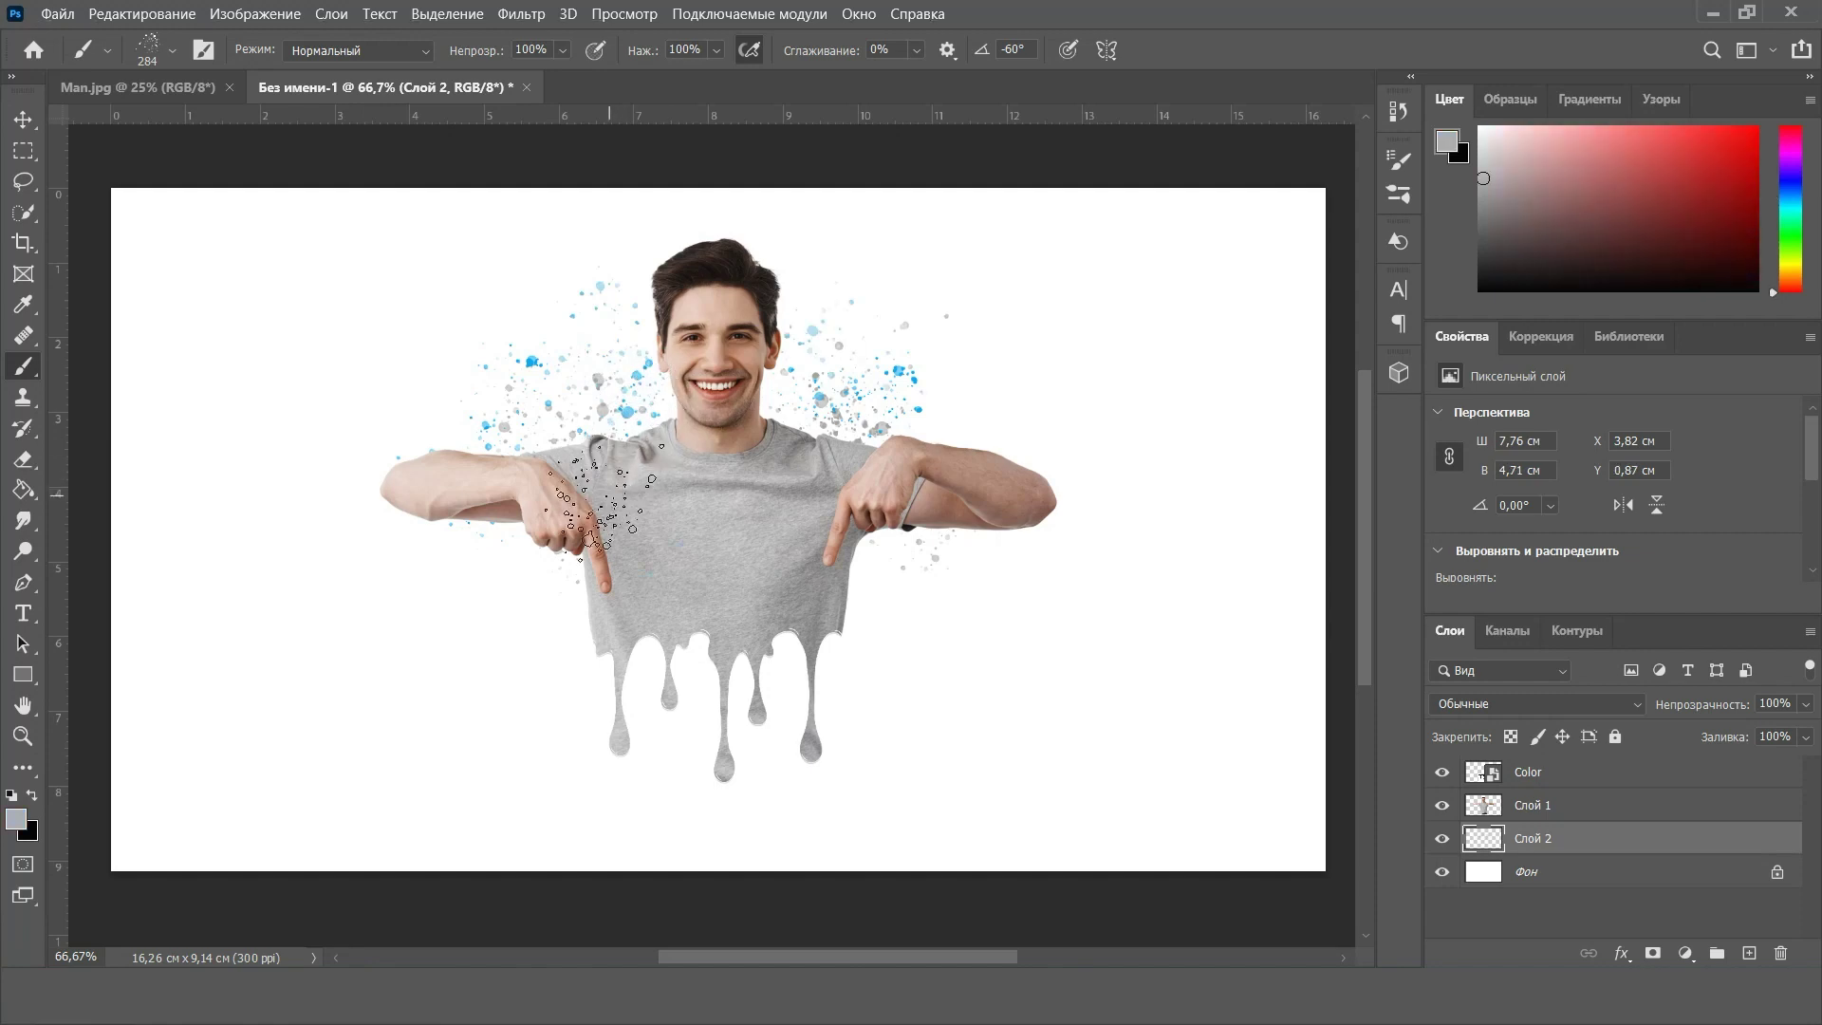
right_click(607, 522)
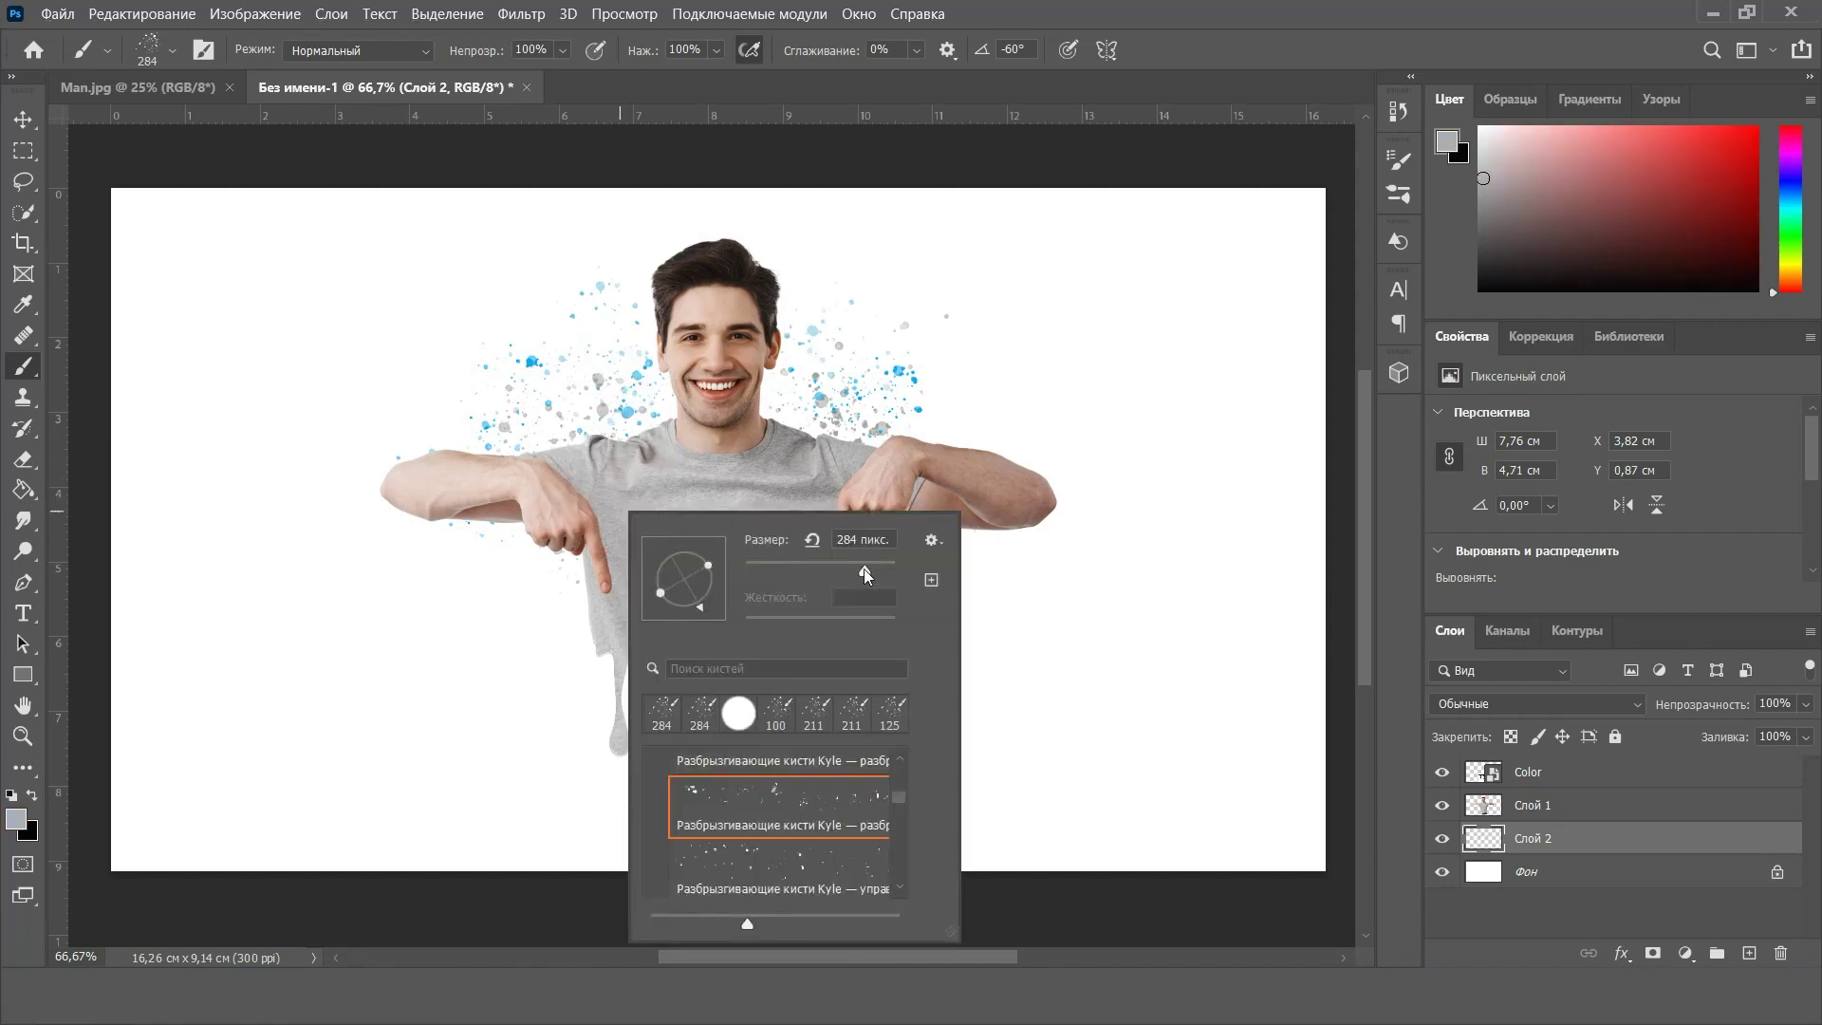
drag(840, 571, 827, 572)
click(569, 564)
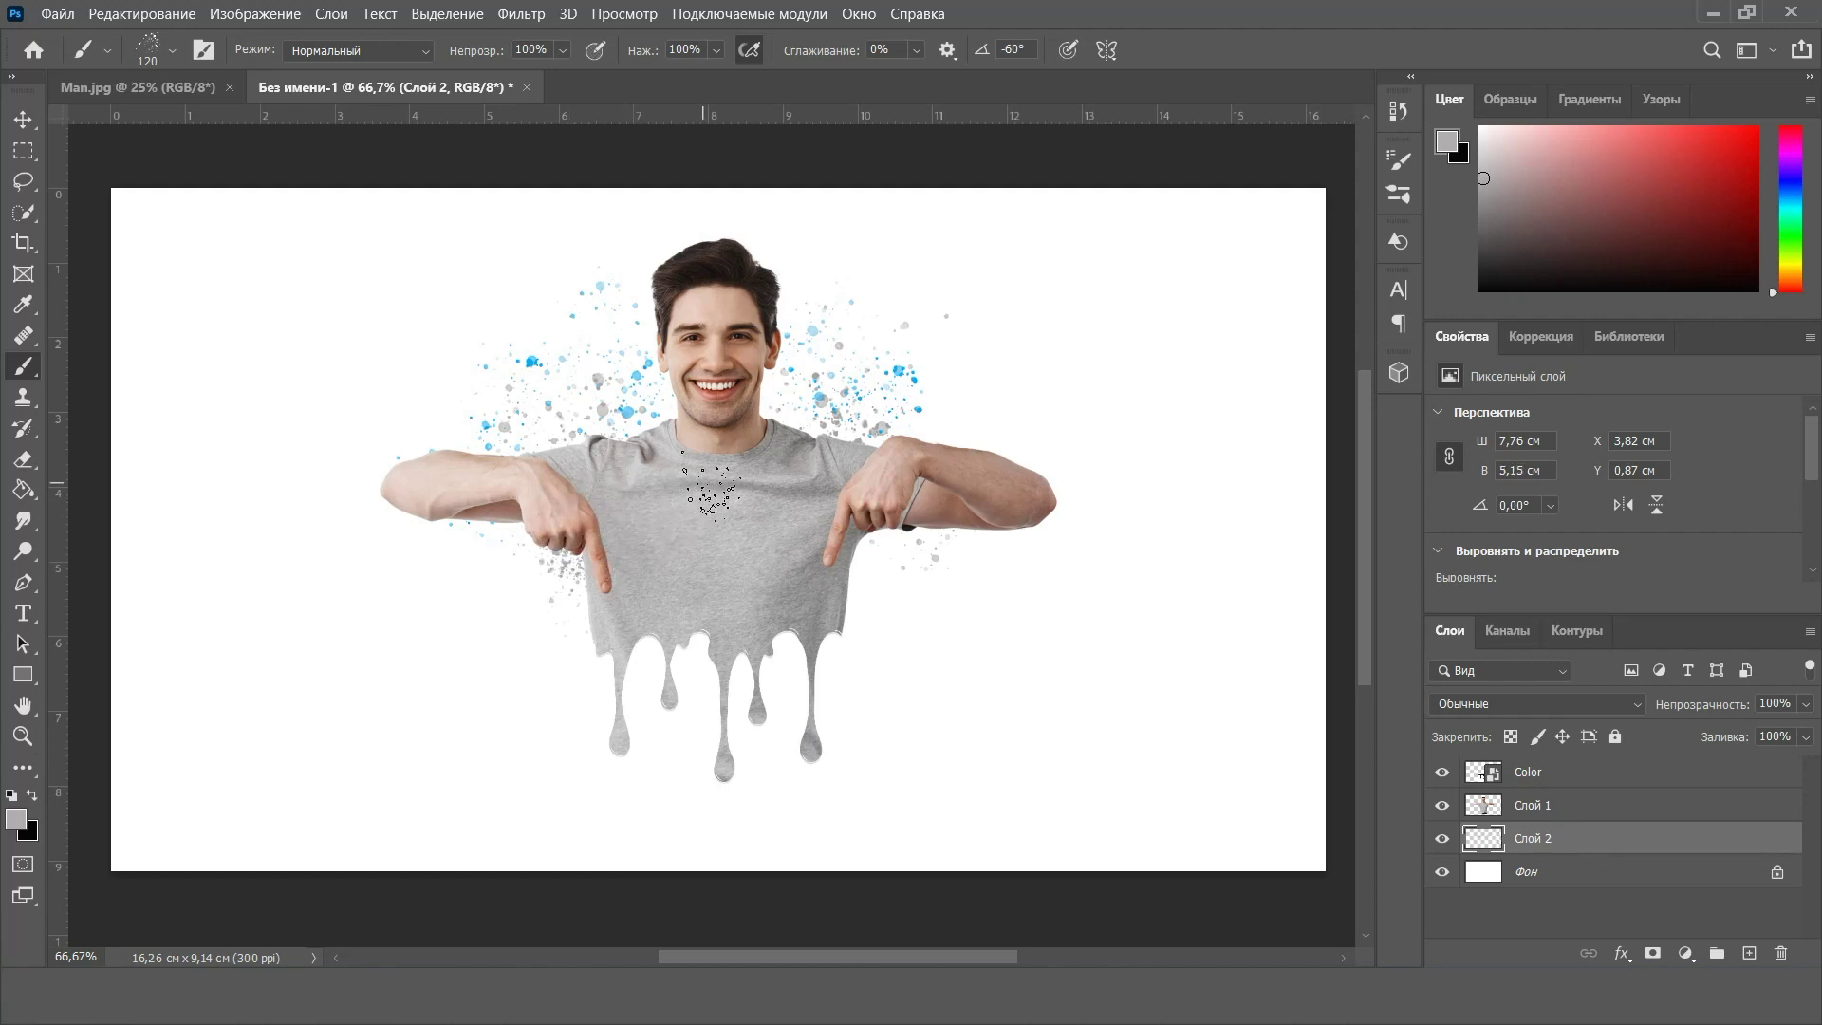
Switch to the other Kyle spatter brush and enlarge it to 155 px
right_click(664, 503)
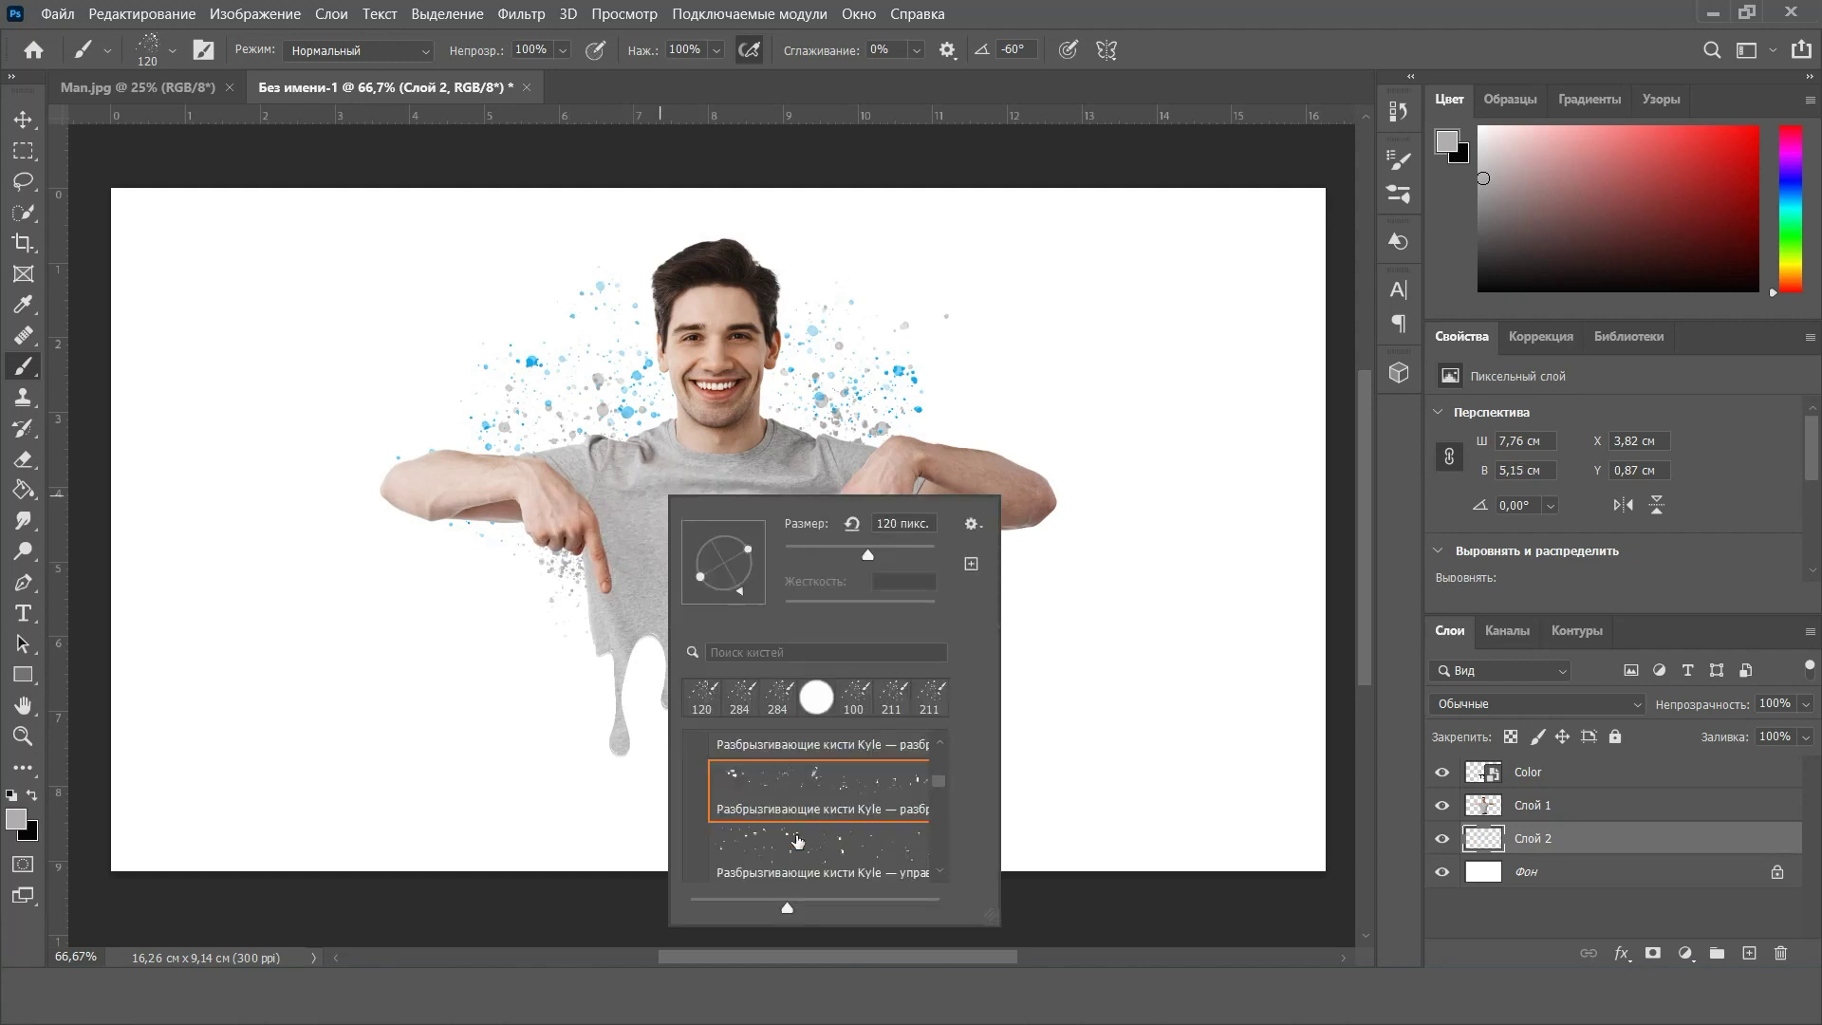
scroll(798, 841, down, 1)
click(824, 814)
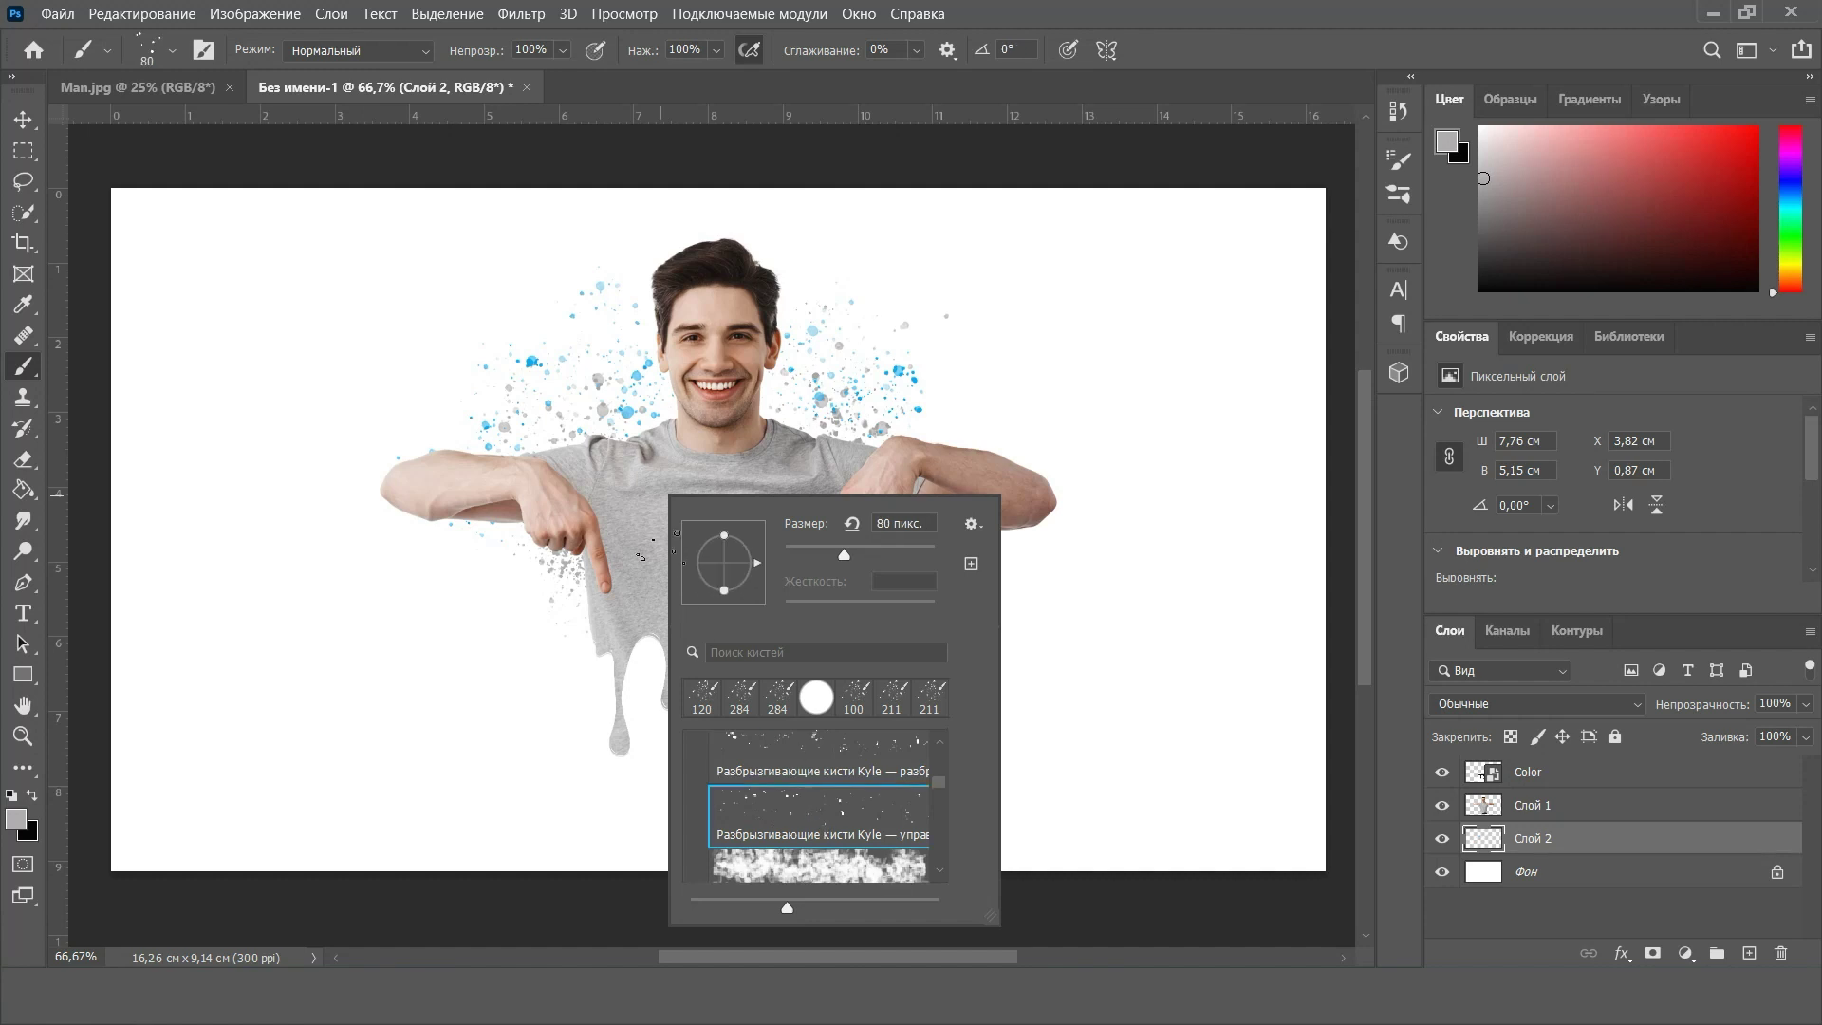
click(594, 436)
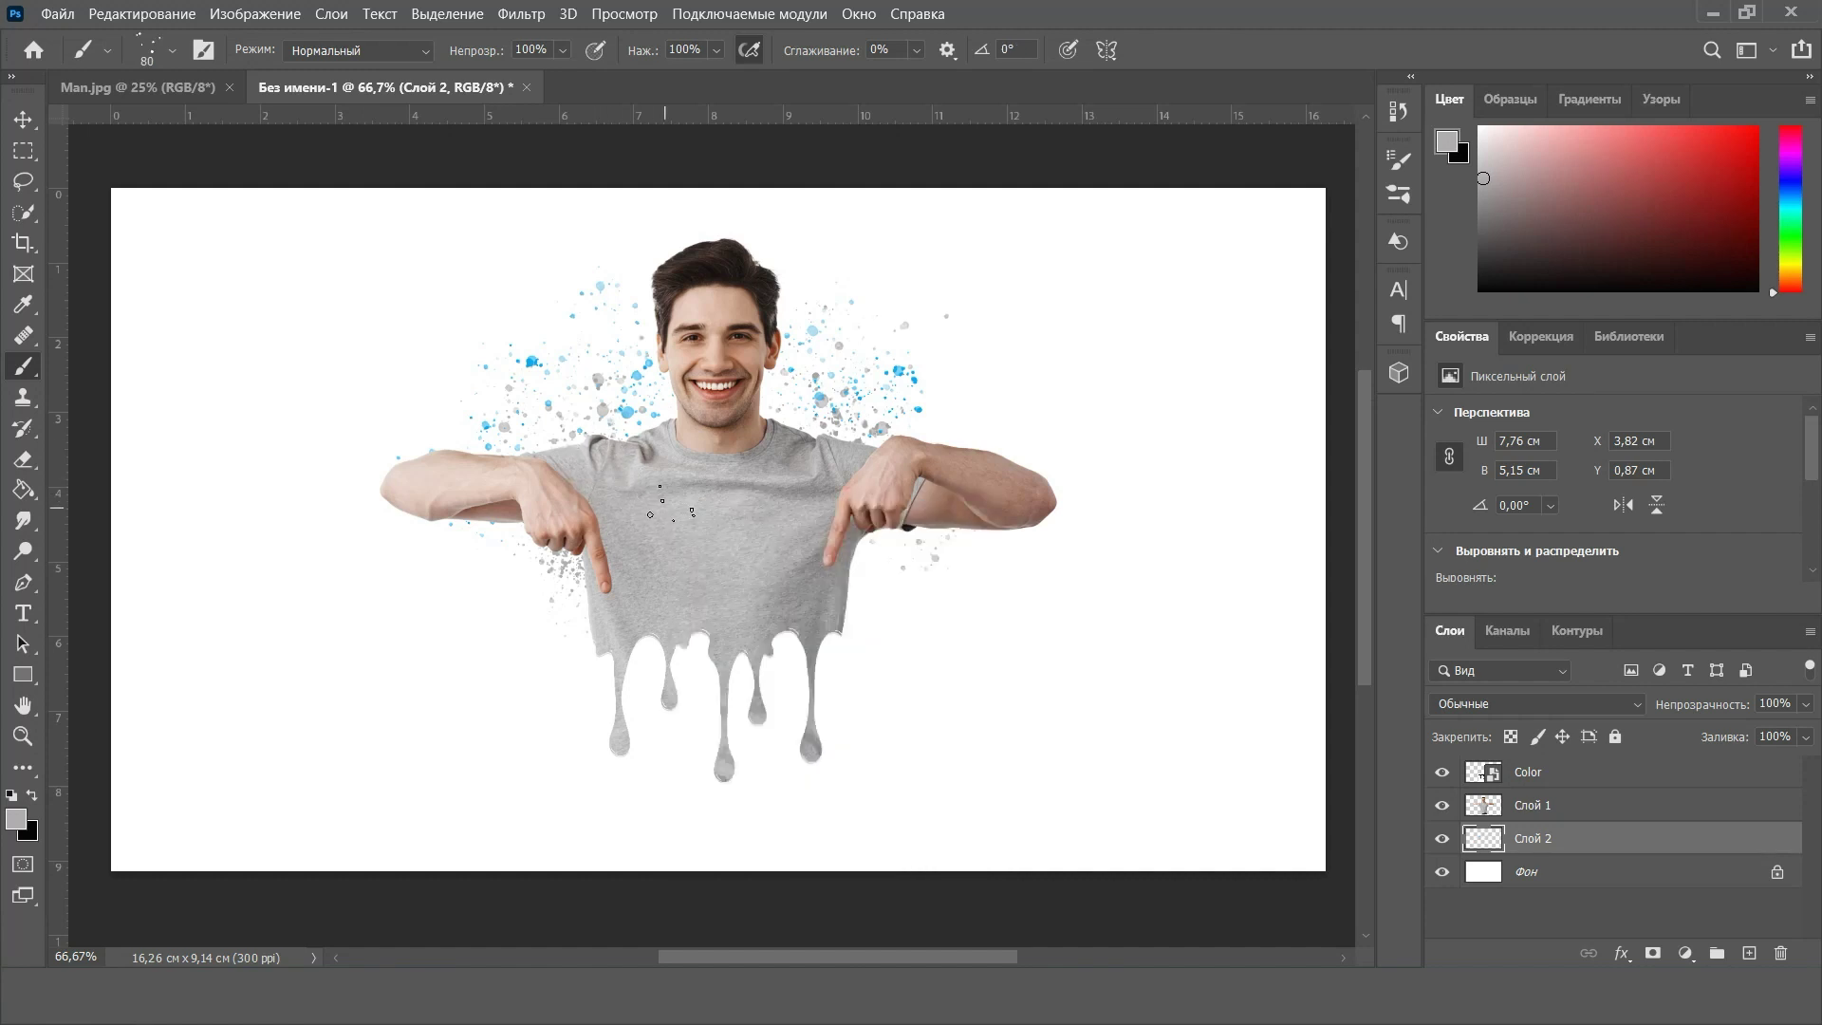
right_click(671, 503)
drag(831, 566, 887, 566)
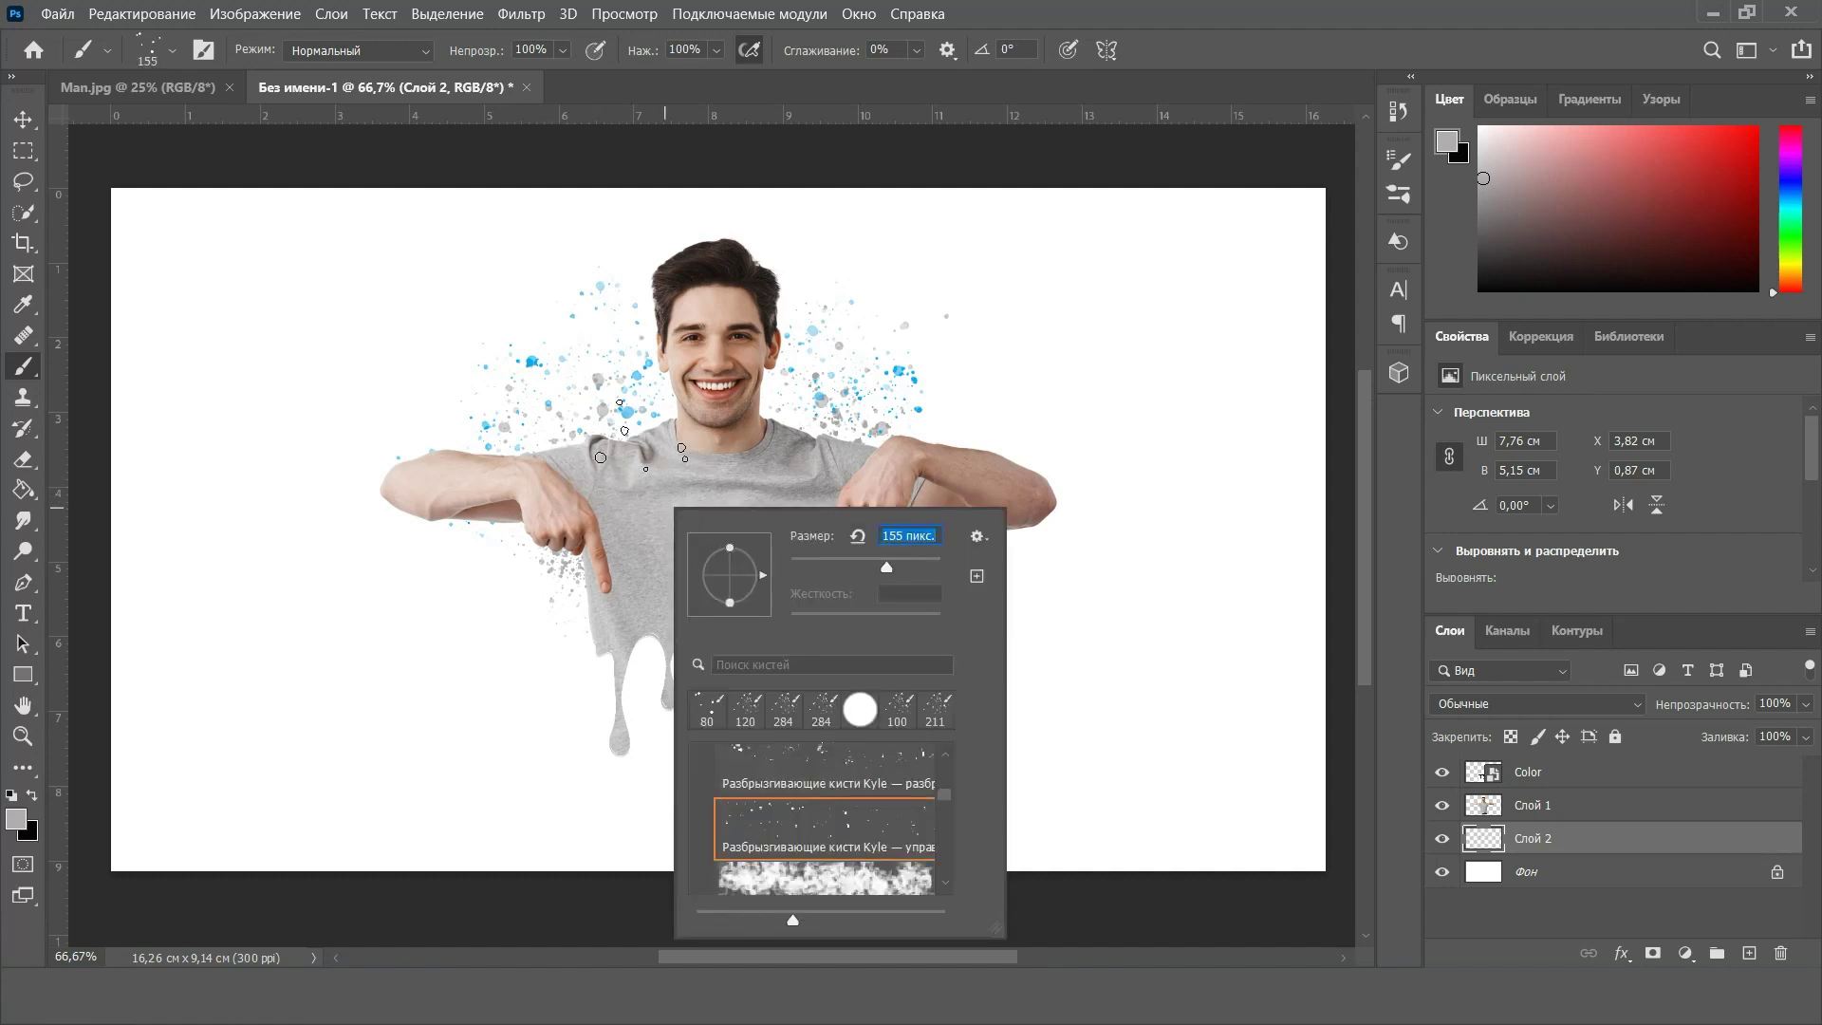
click(642, 436)
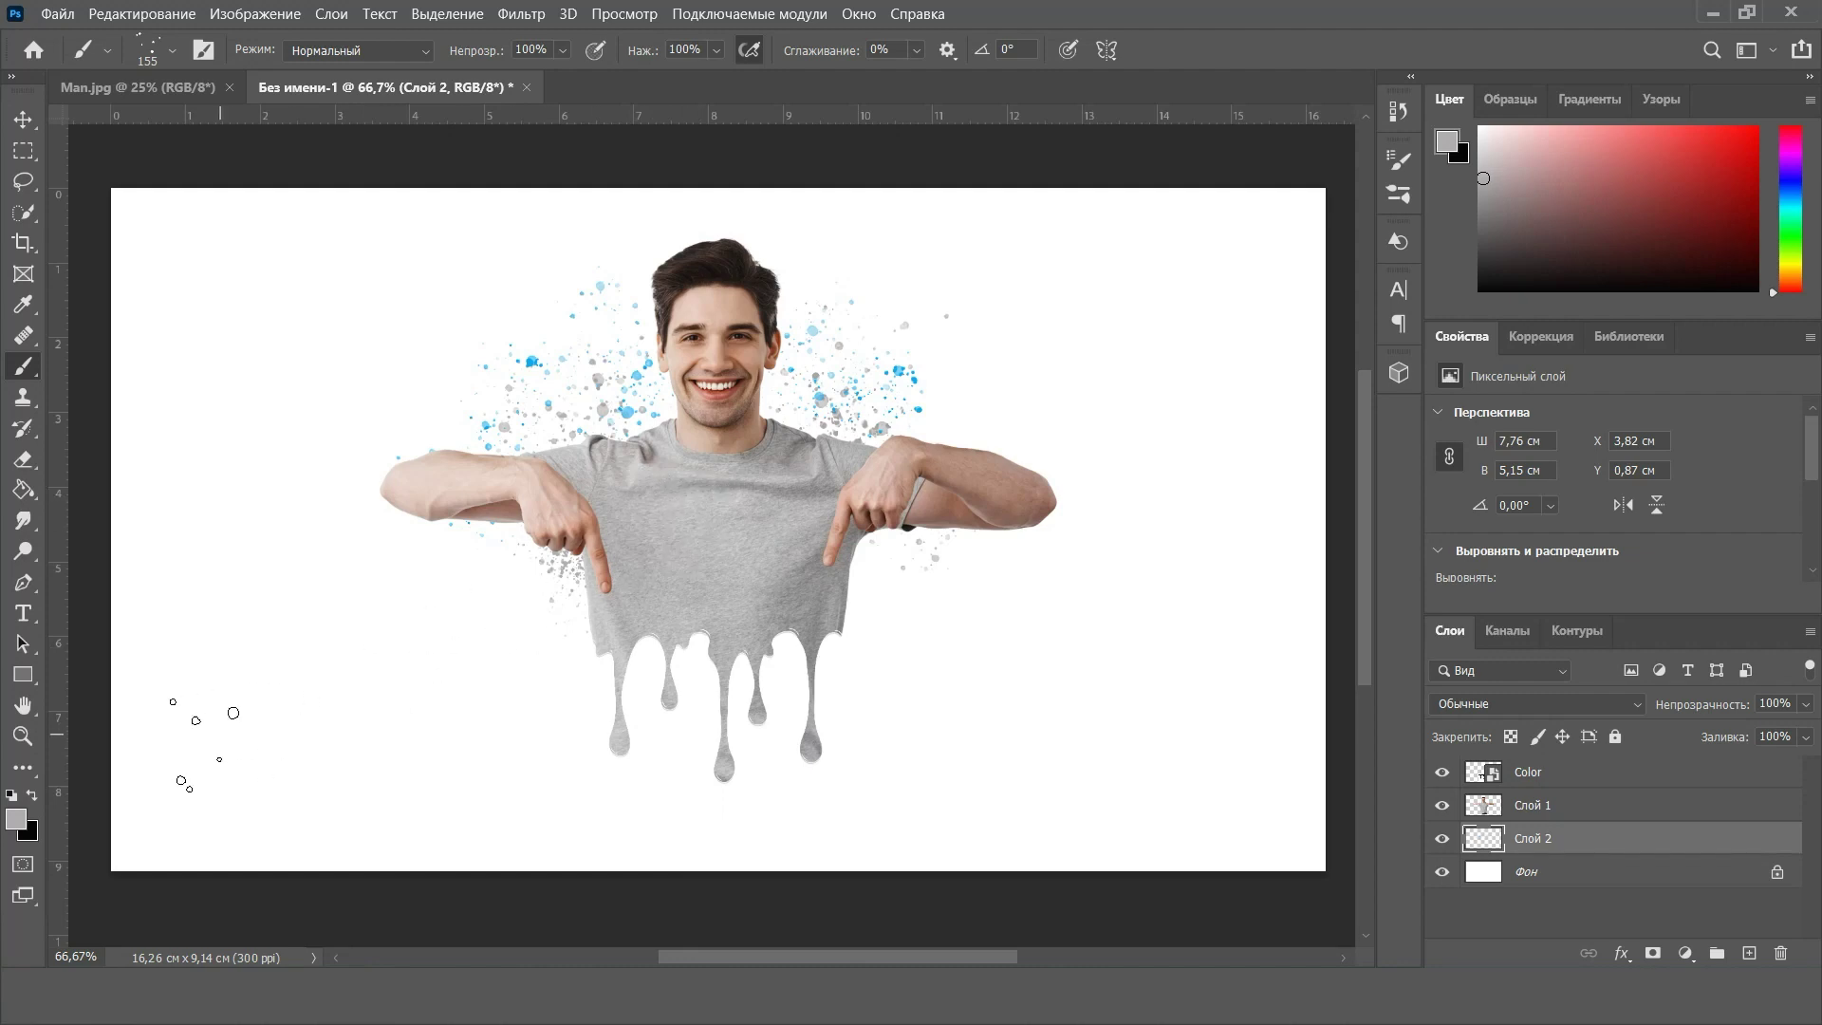
Set the foreground colour to fully saturated yellow fcff00
click(17, 818)
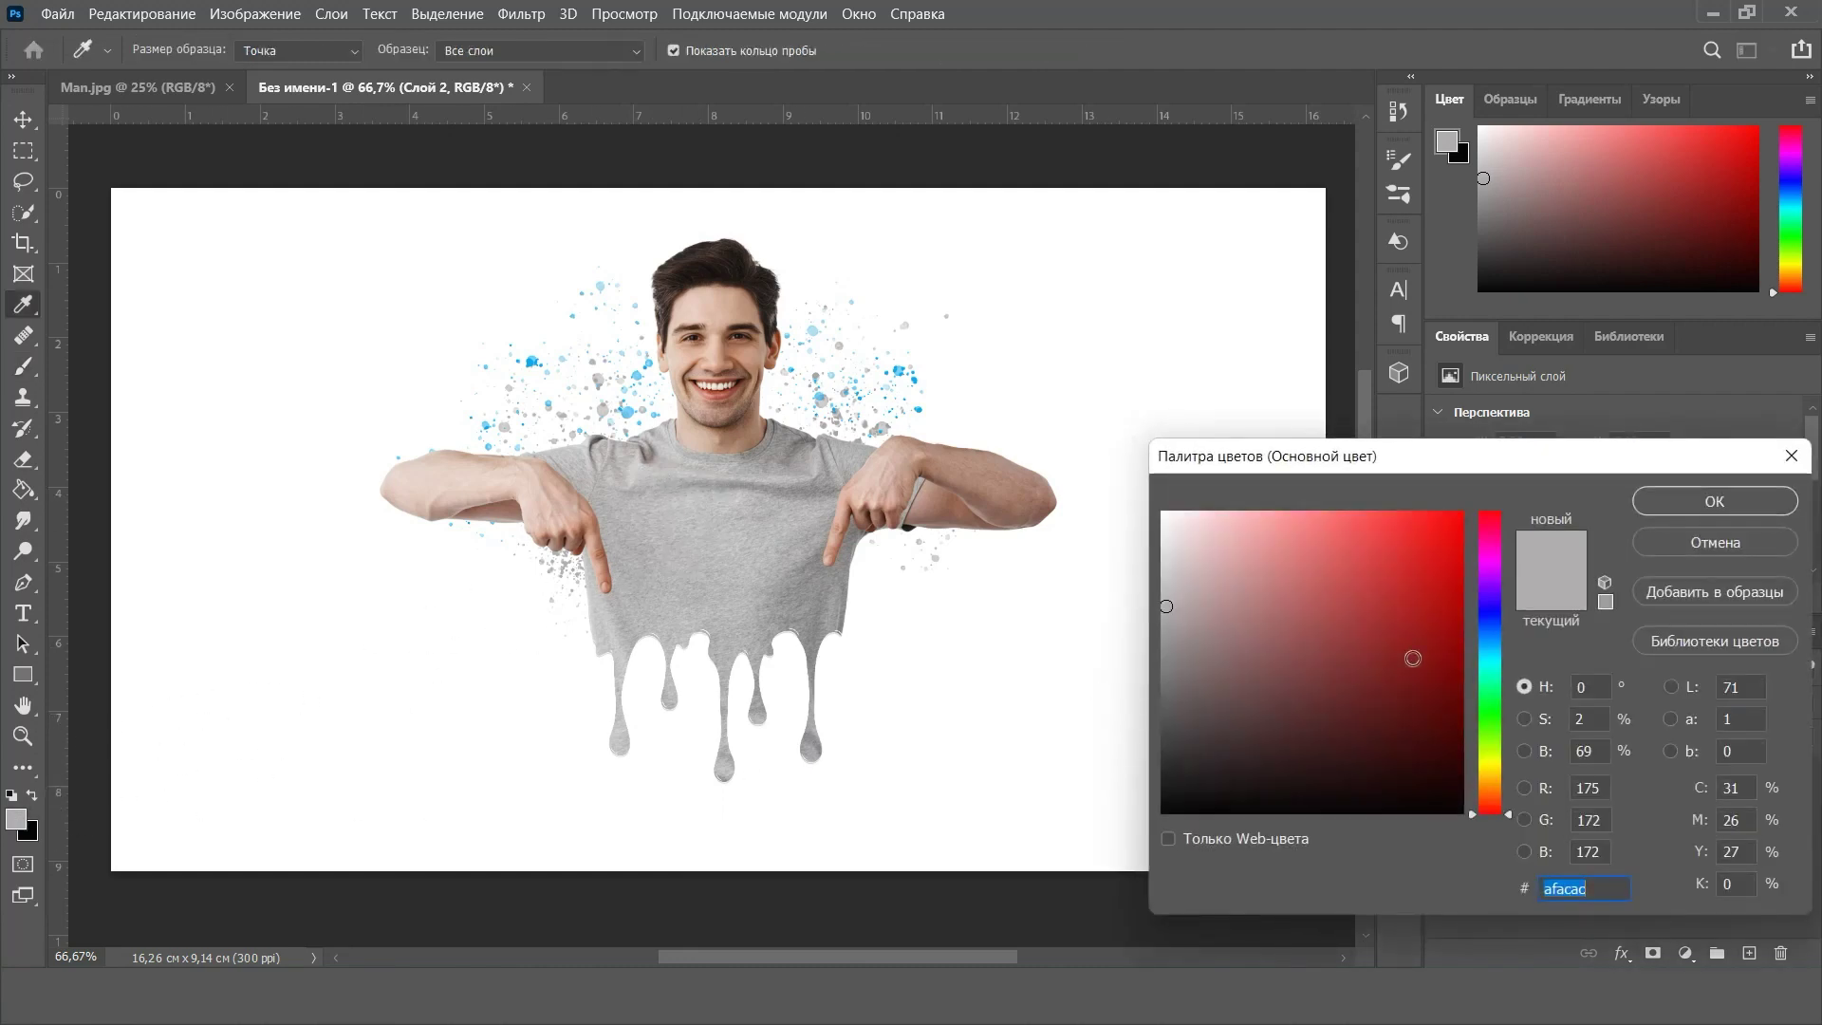
drag(1502, 745, 1501, 763)
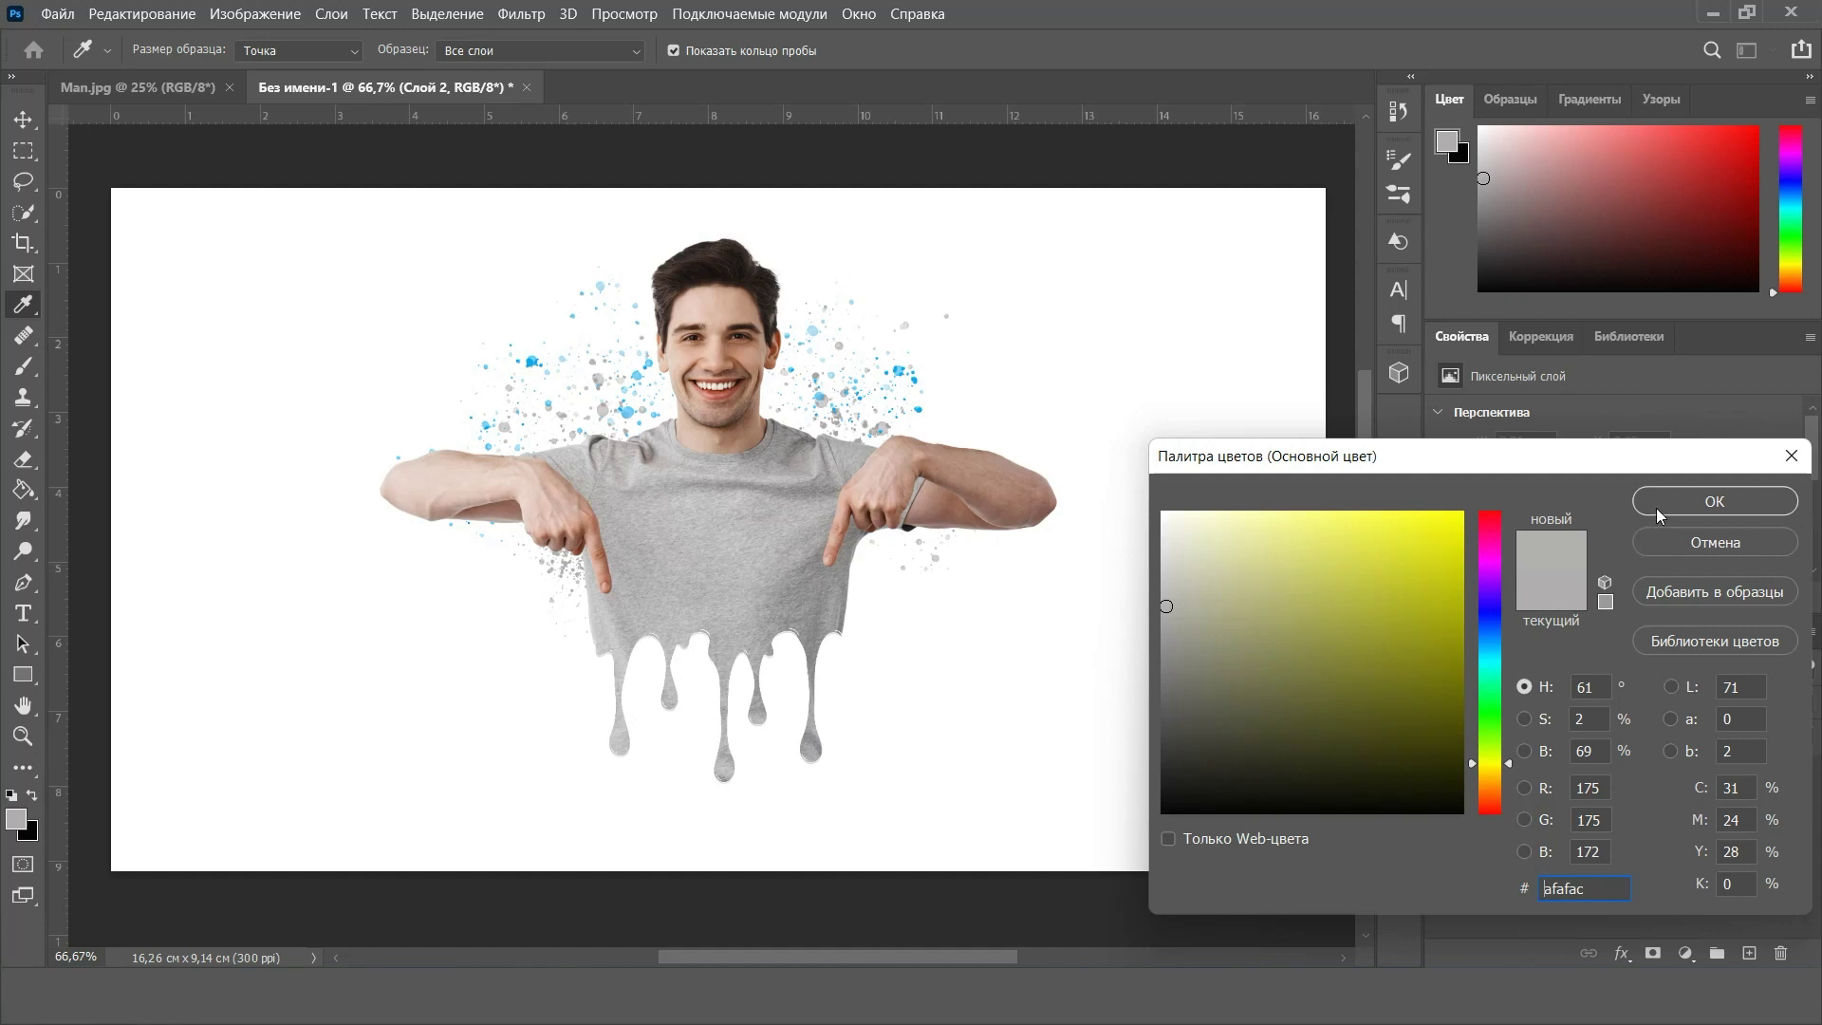
drag(1448, 565, 1468, 510)
click(1680, 505)
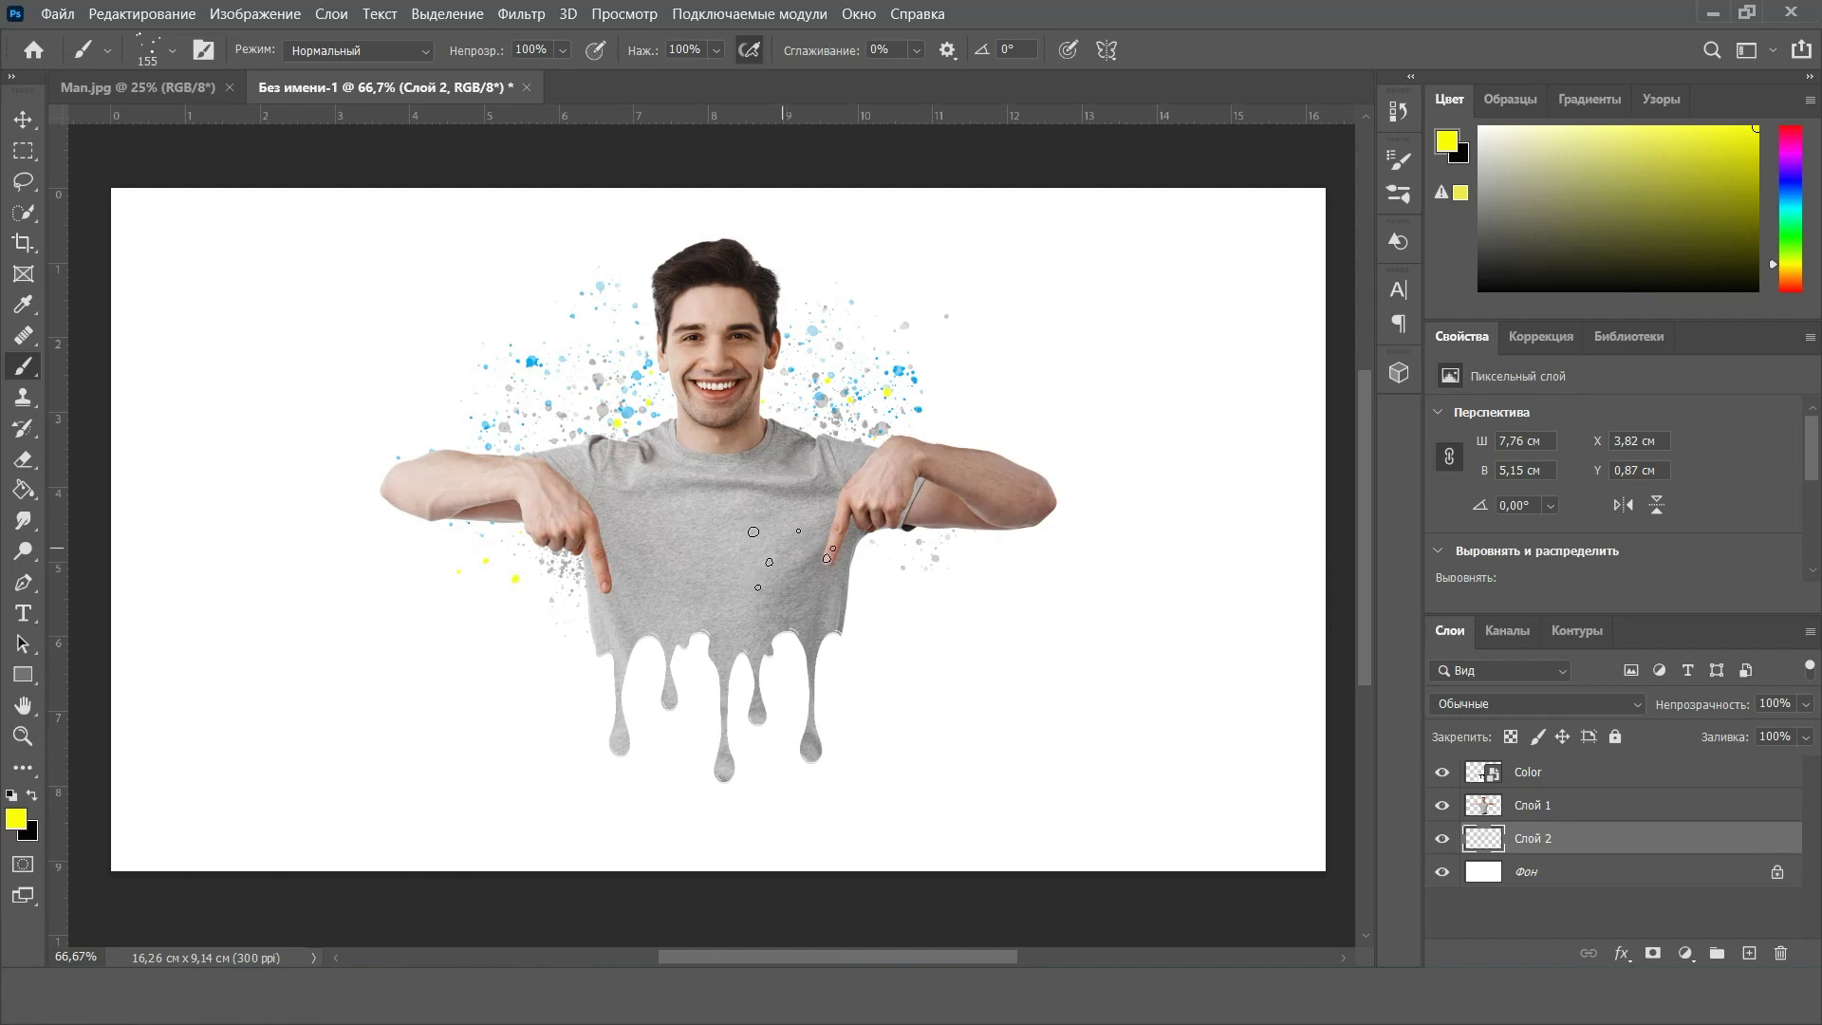
click(19, 119)
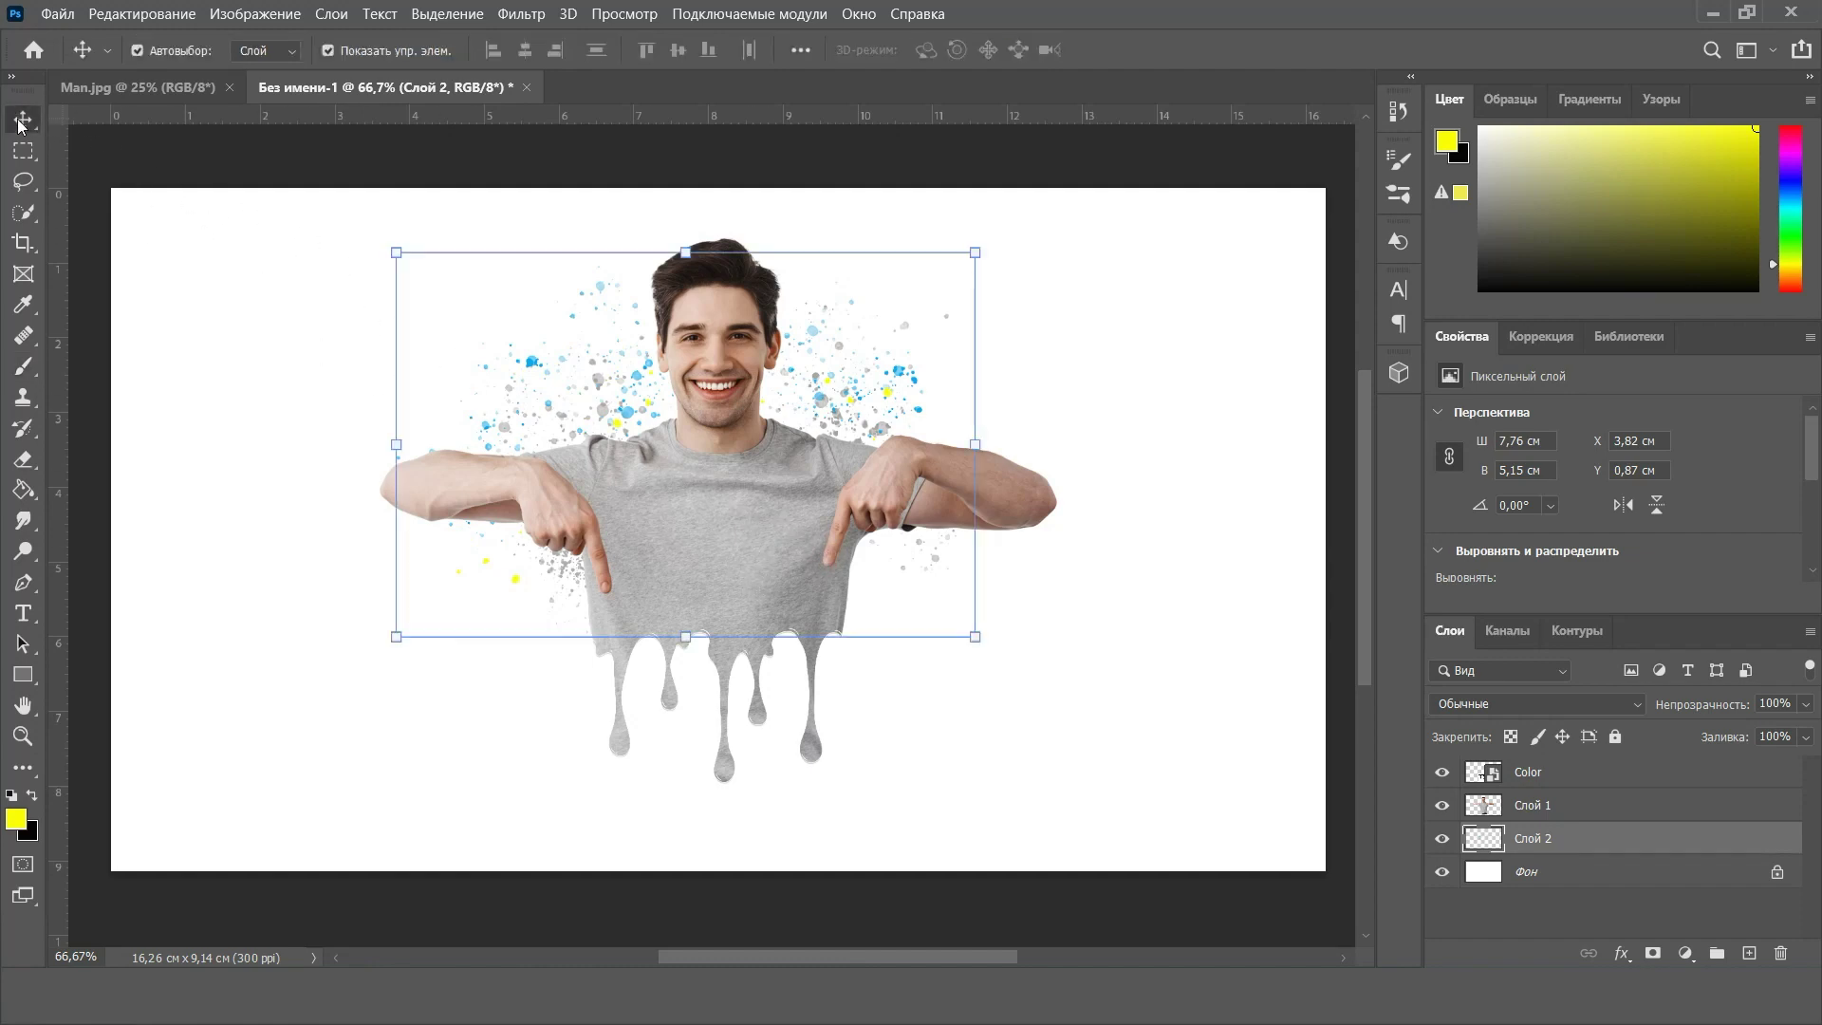
Scale the Color, Слой 1 and Слой 2 layers together to 105.4% and recentre them
click(683, 157)
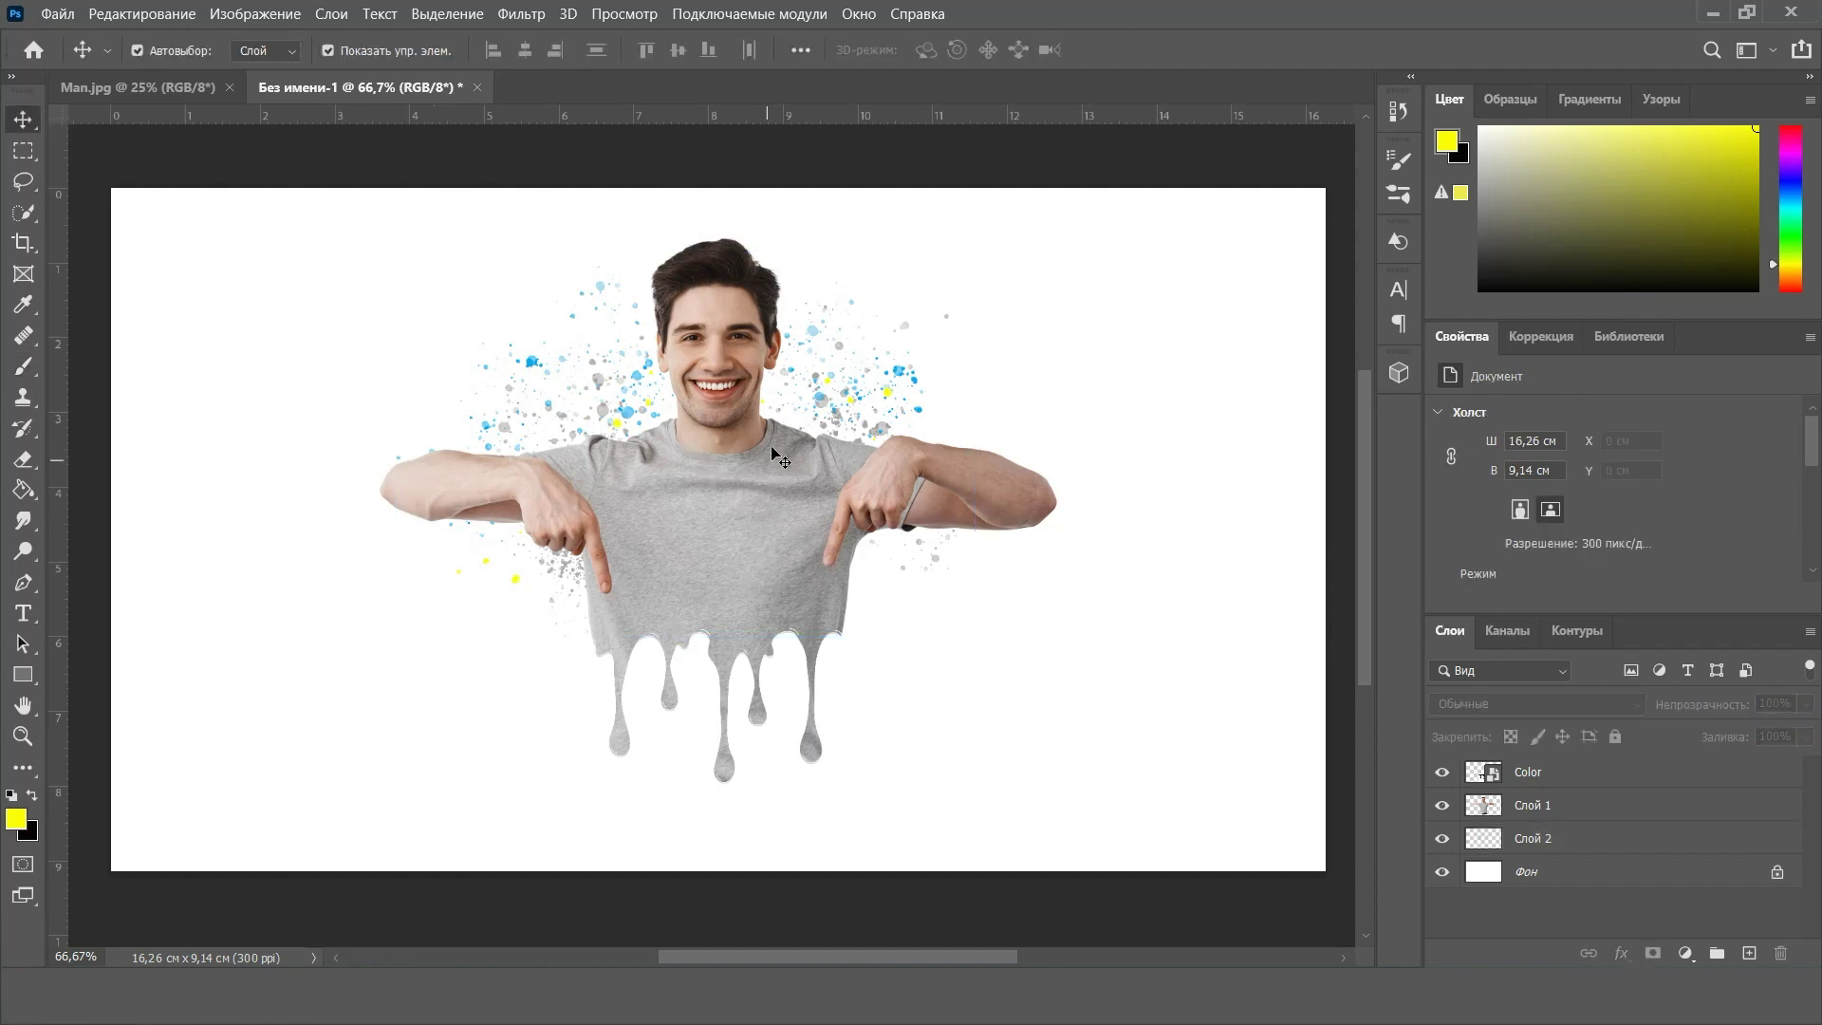
click(1560, 782)
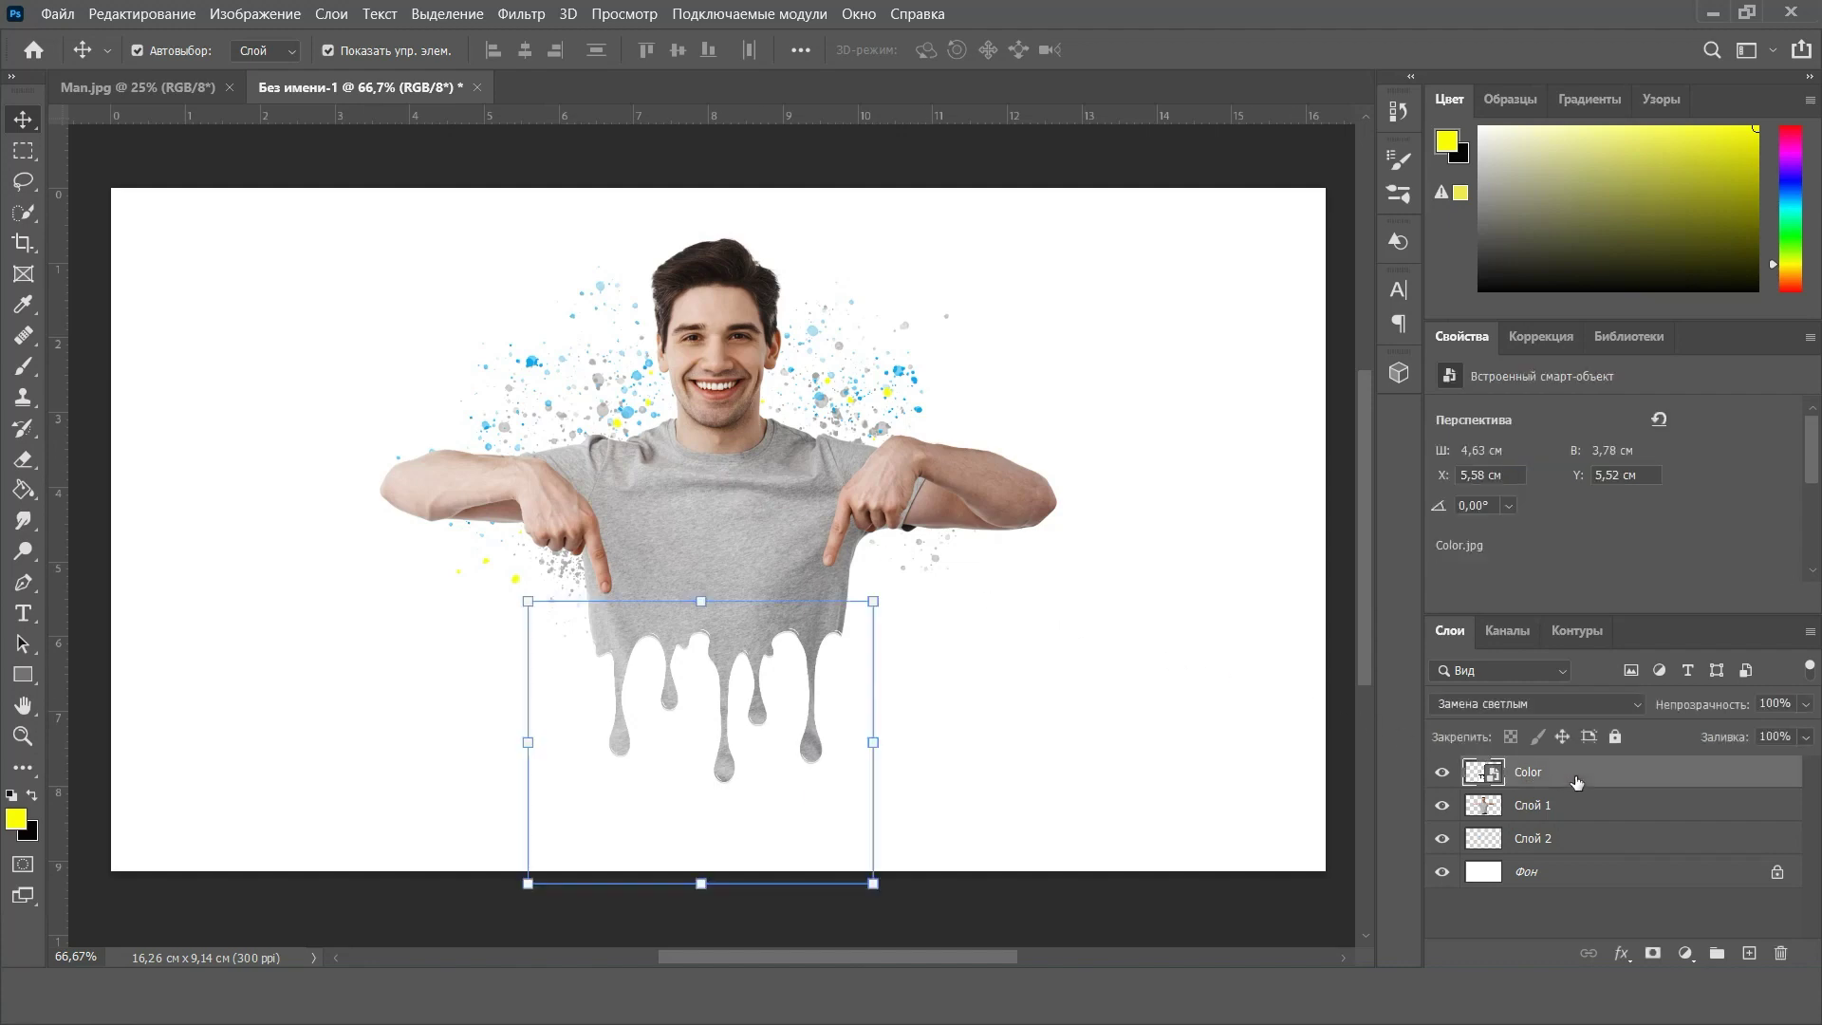
shift+click(1562, 841)
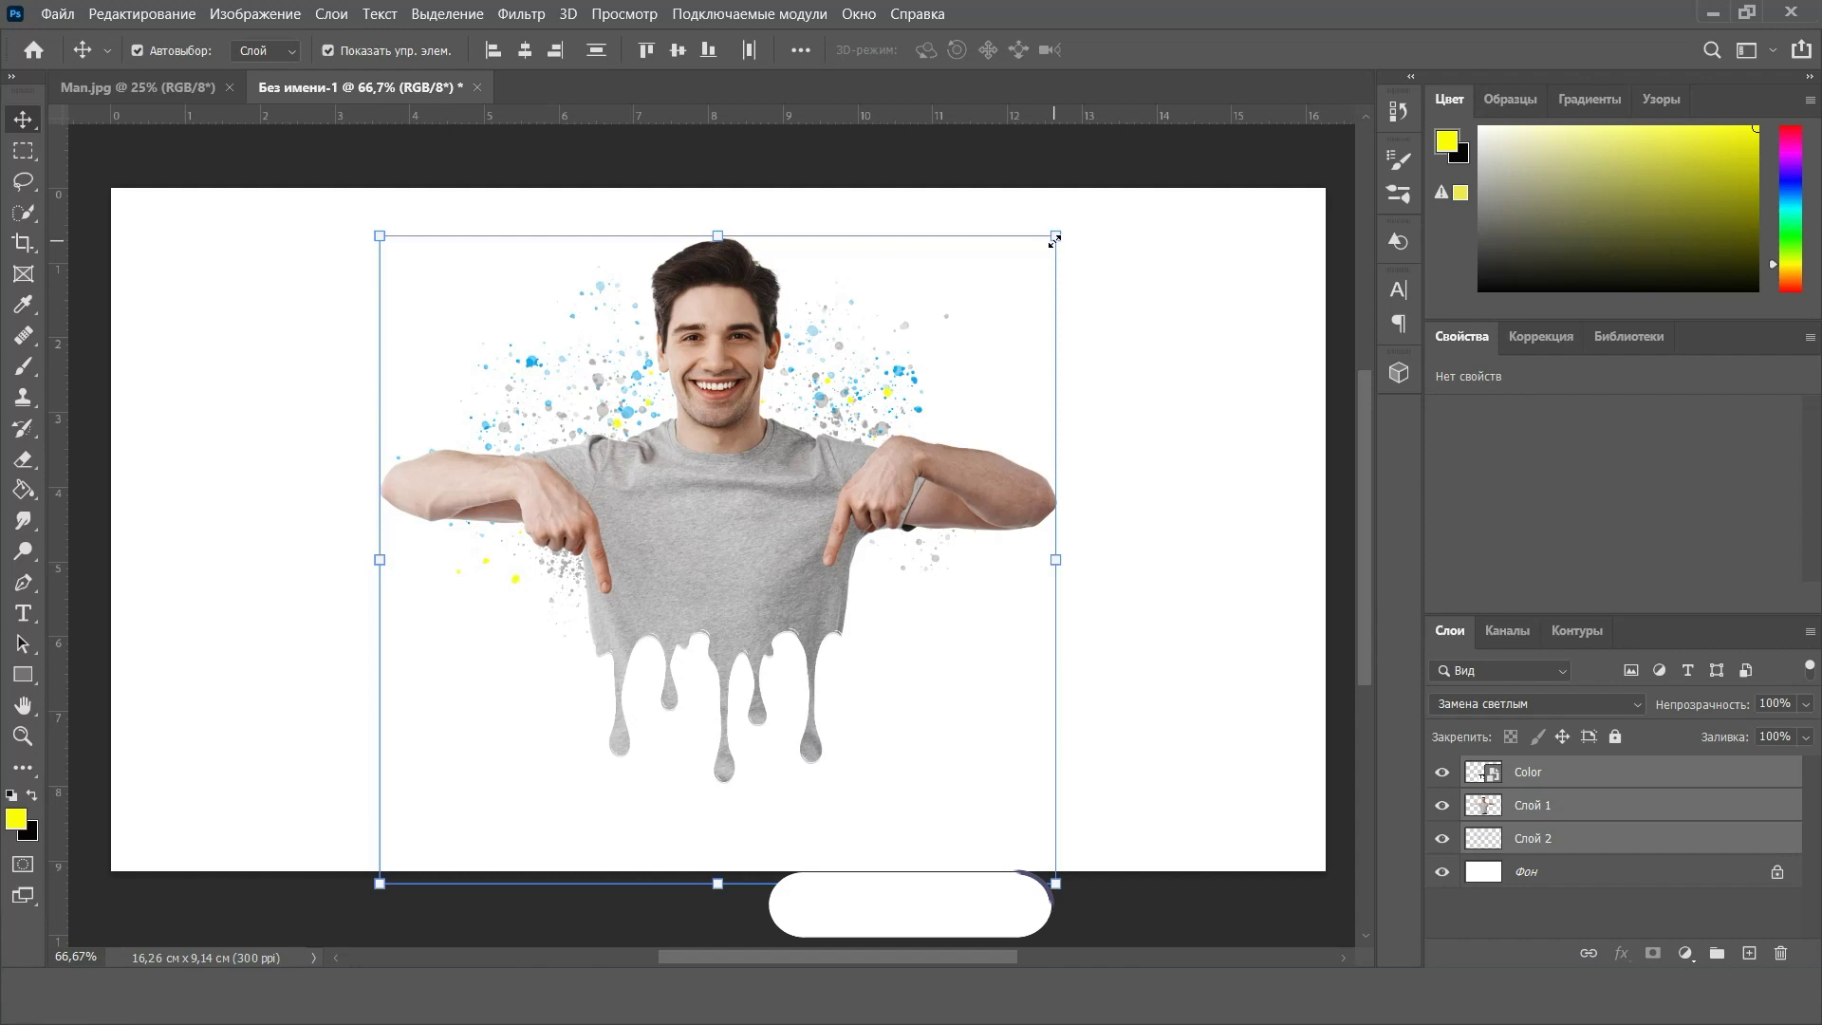
drag(1055, 235, 1091, 200)
drag(881, 406, 821, 457)
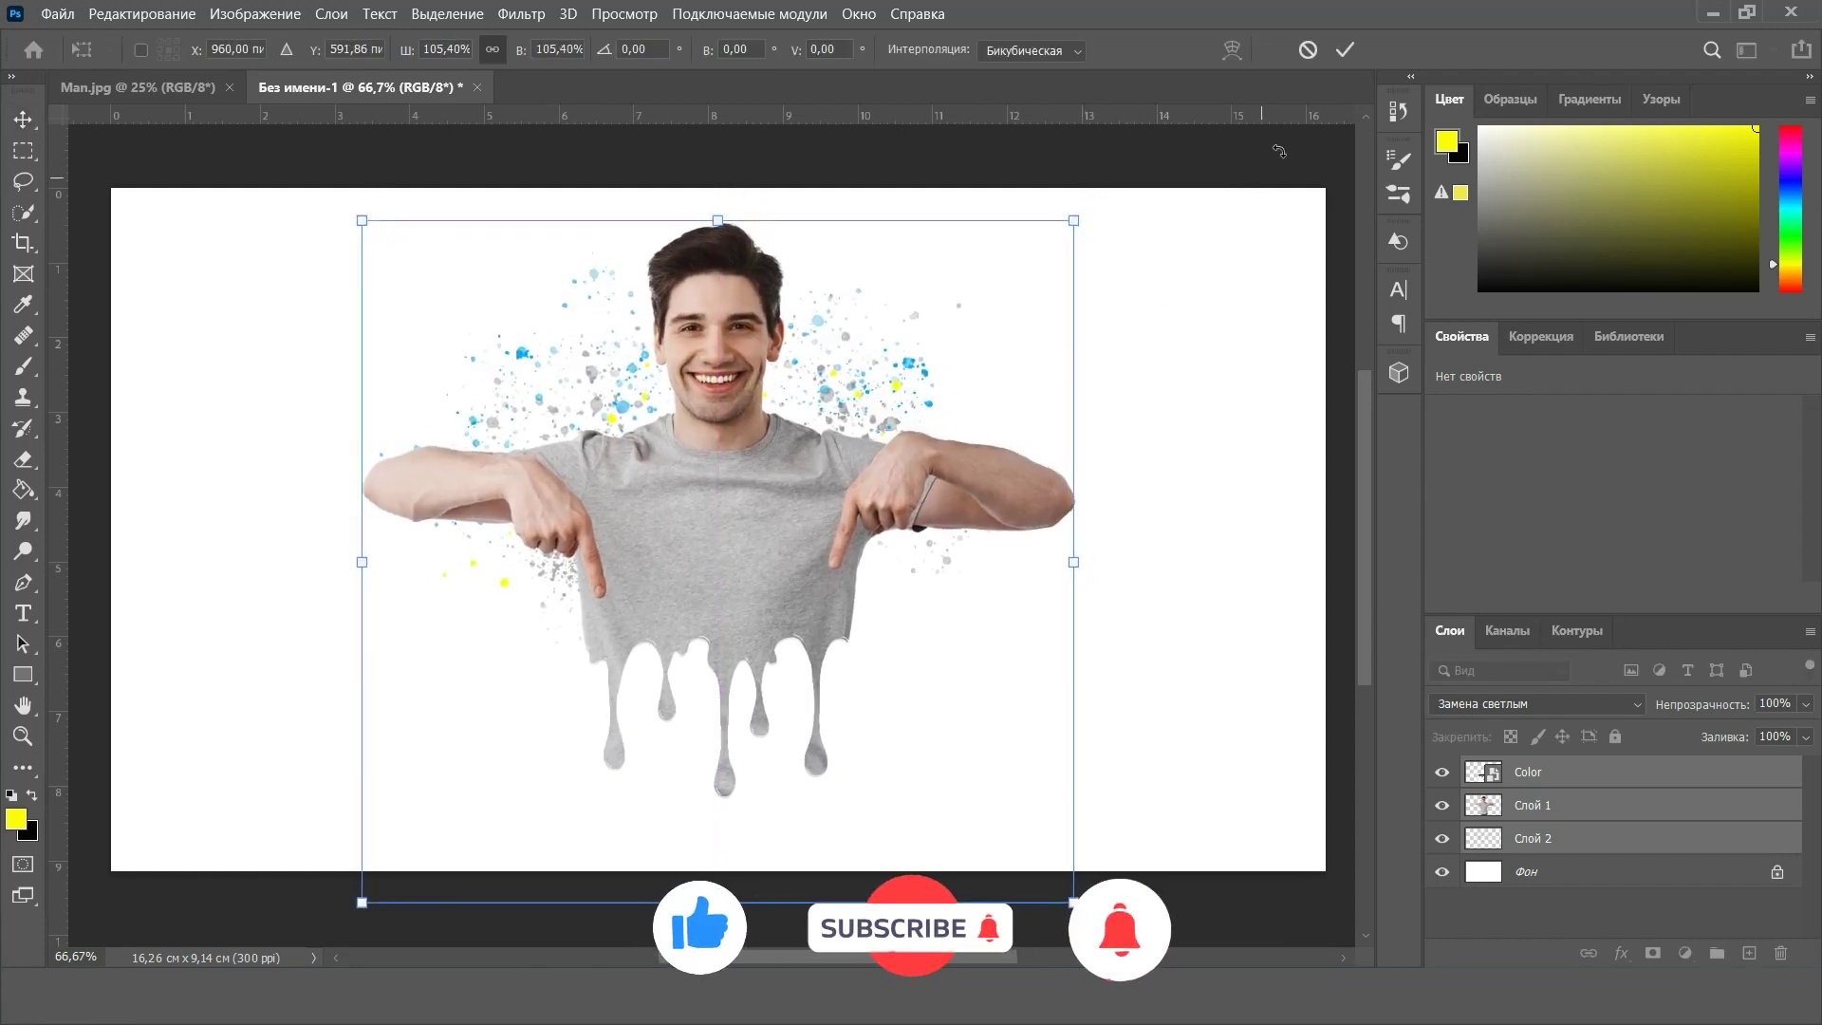
click(1344, 49)
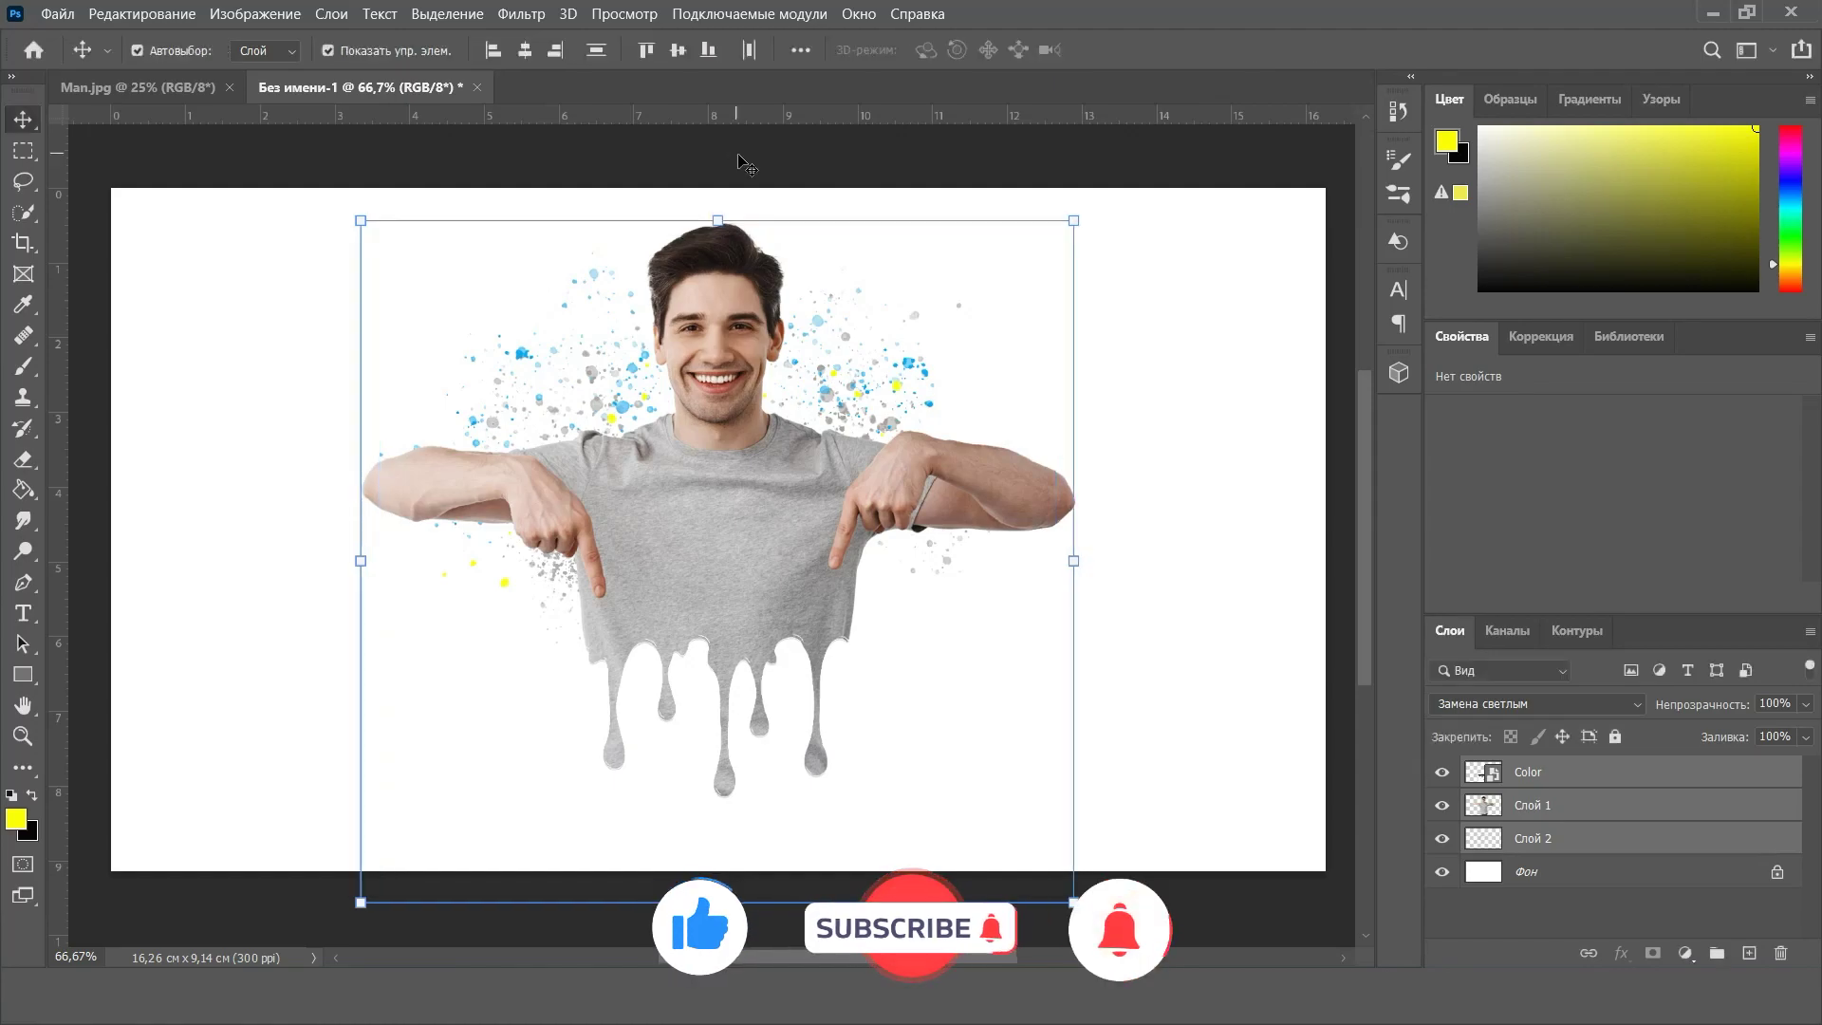